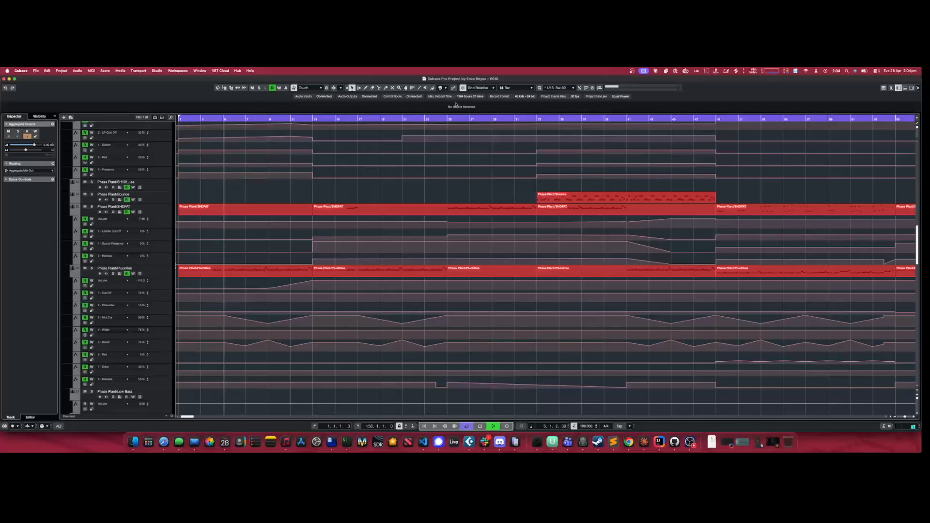
# Check the available scales of the master meter and the project's loudness readings in LUFS, and put the meter away
pyautogui.click(911, 88)
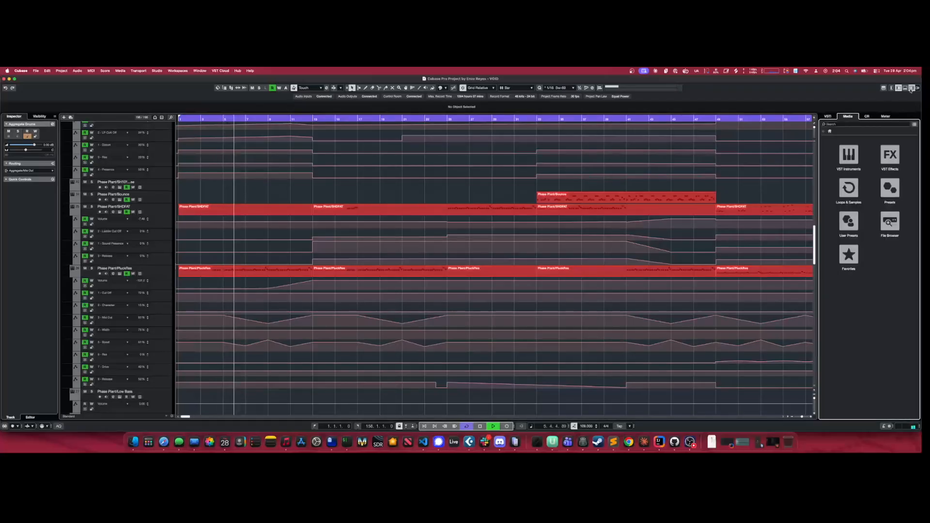
pyautogui.click(886, 116)
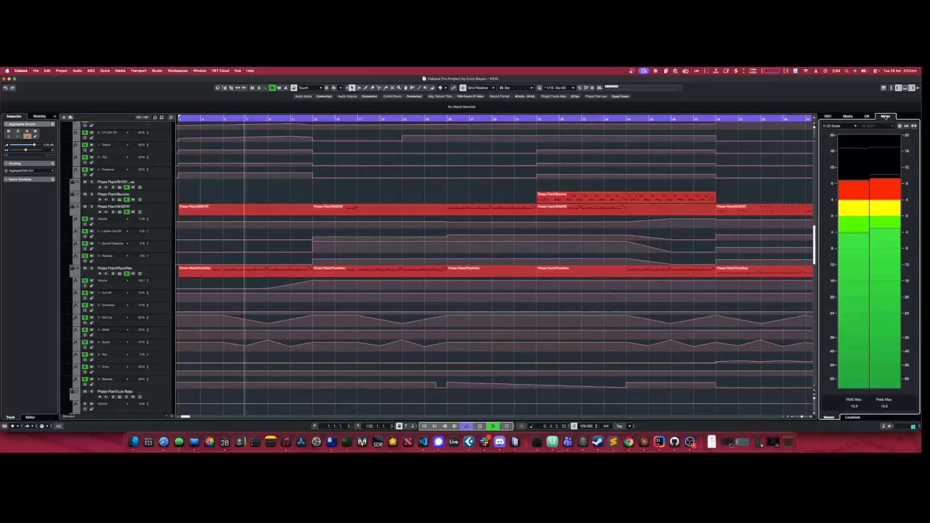
pyautogui.click(854, 126)
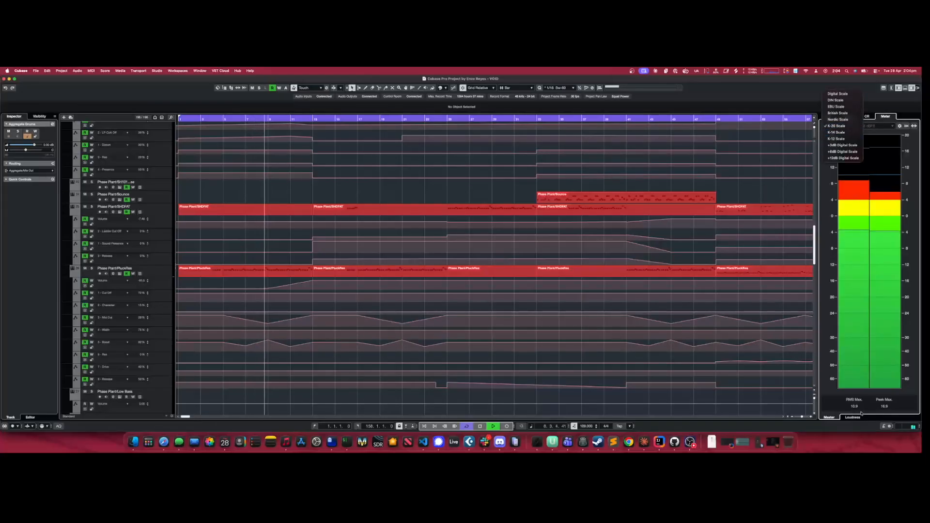
pyautogui.click(854, 127)
pyautogui.click(853, 416)
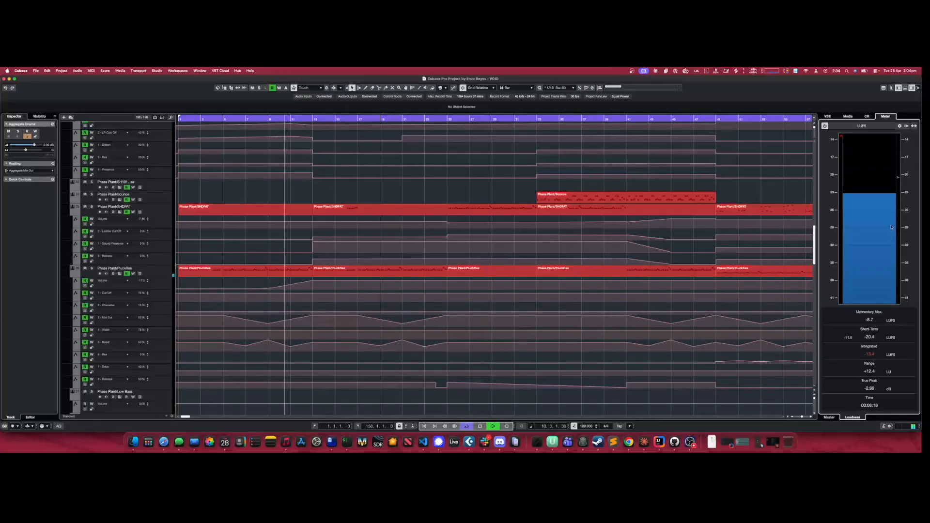
pyautogui.click(912, 88)
# Open the spectrum analyzer insert on the Stereo Out channel of the mixer, and hide the mixer to return to the arrangement
pyautogui.click(906, 88)
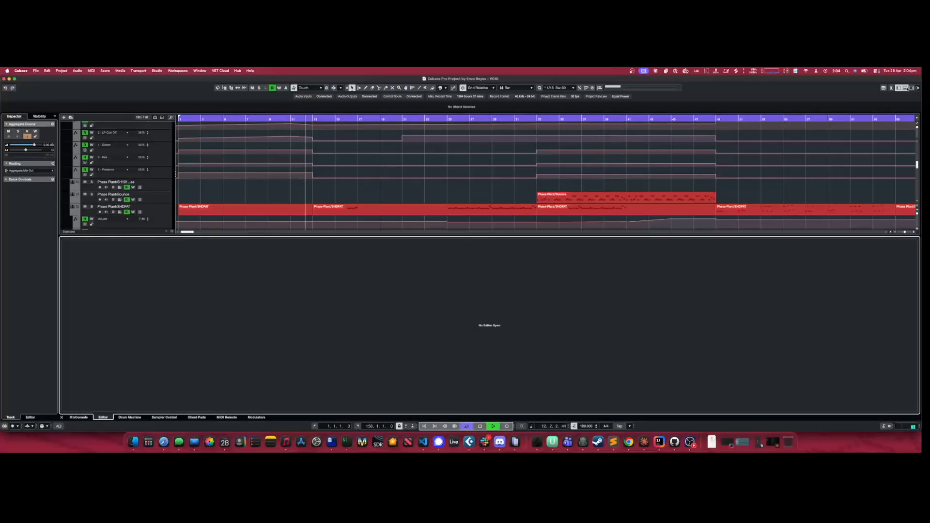
pyautogui.click(78, 417)
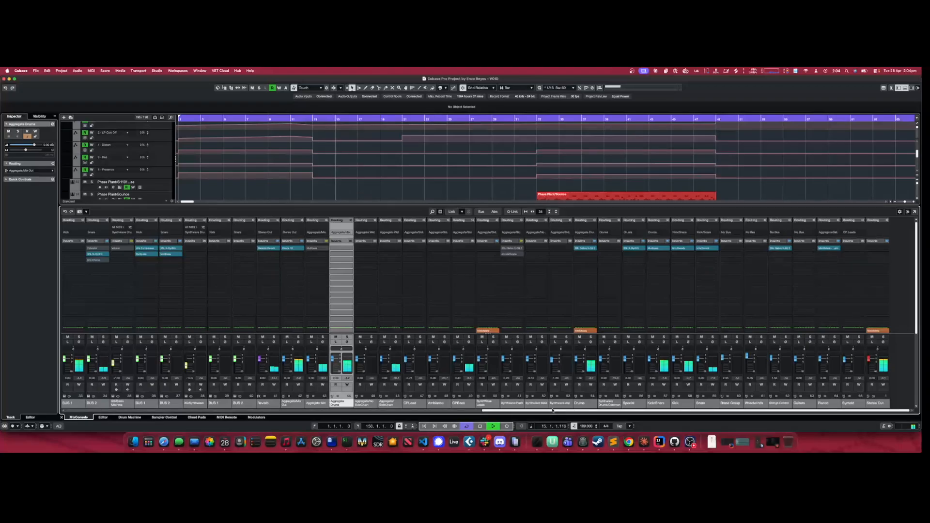
pyautogui.click(874, 332)
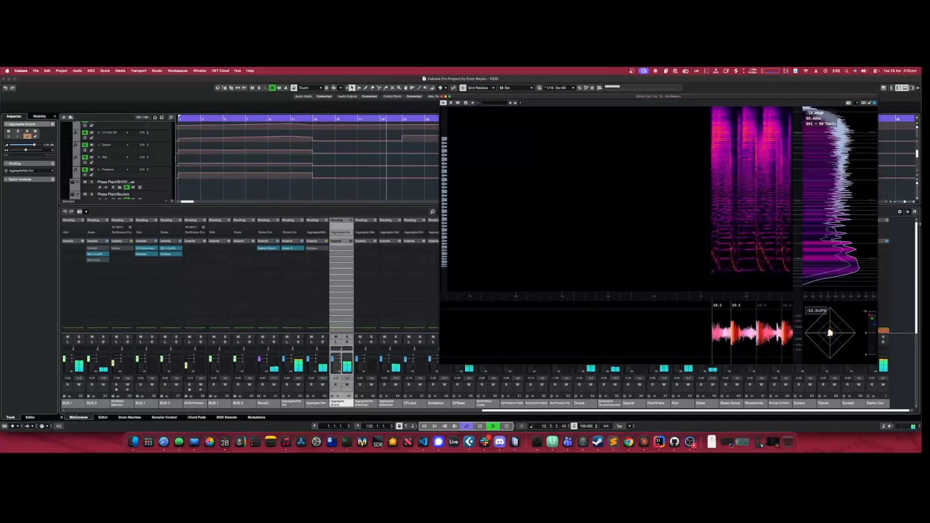
pyautogui.click(904, 89)
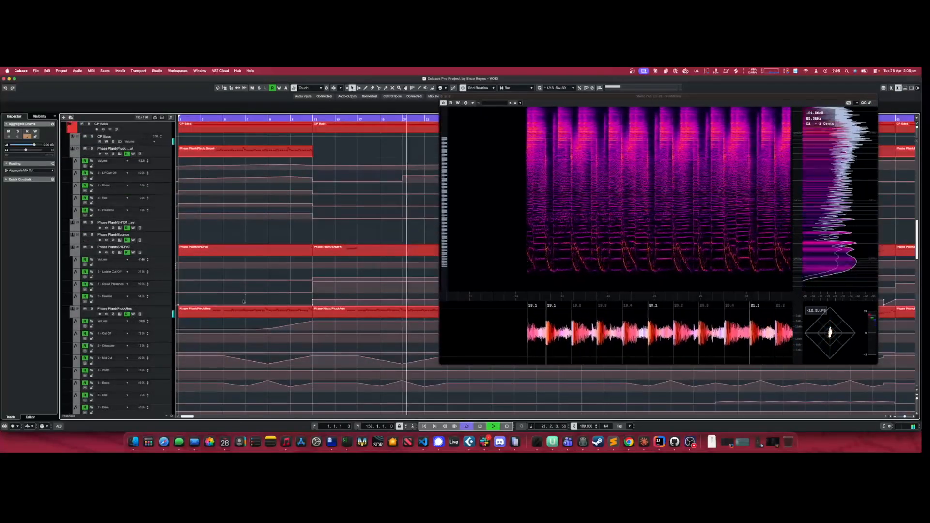
# Look through the CP Bass tracks beside the analyzer, and view the SH101-Dfat instrument patch of the SHDFAT track
pyautogui.scroll(-8, 217, 288)
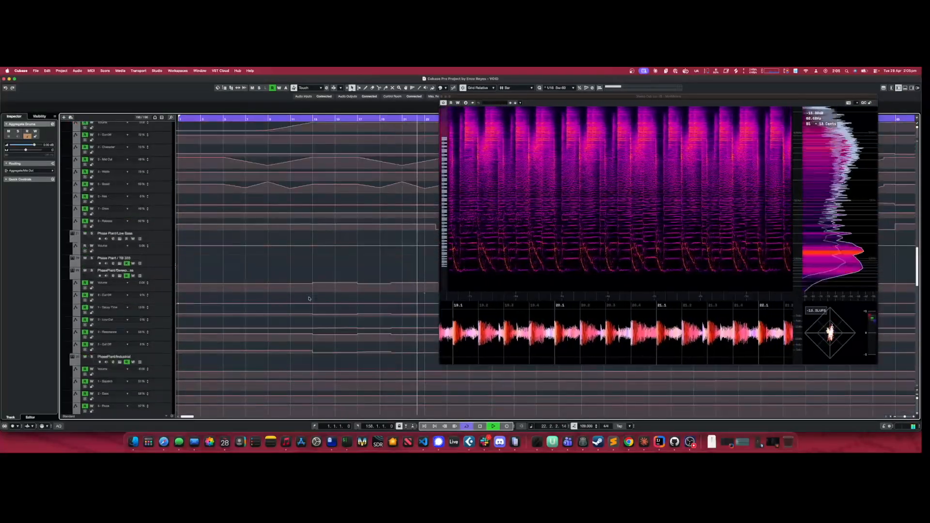
pyautogui.scroll(8, 309, 298)
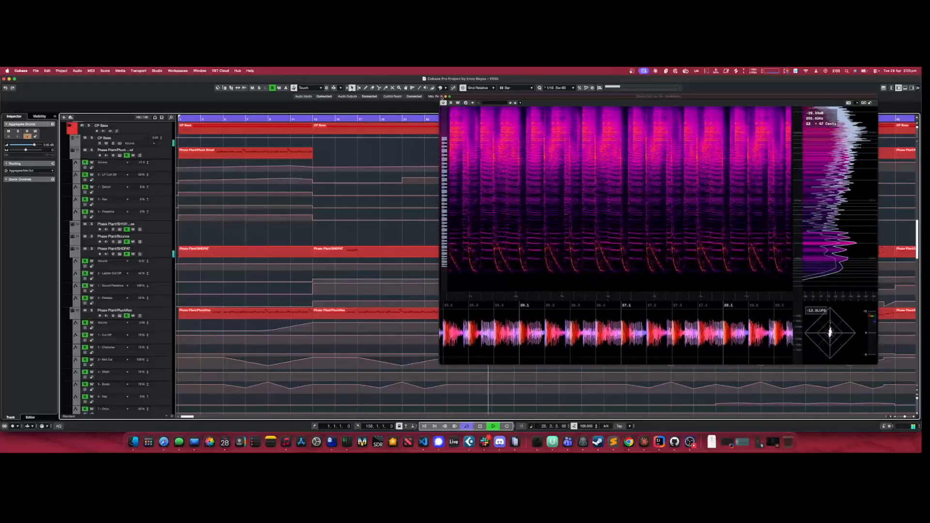
pyautogui.scroll(10, 568, 208)
pyautogui.scroll(-8, 568, 208)
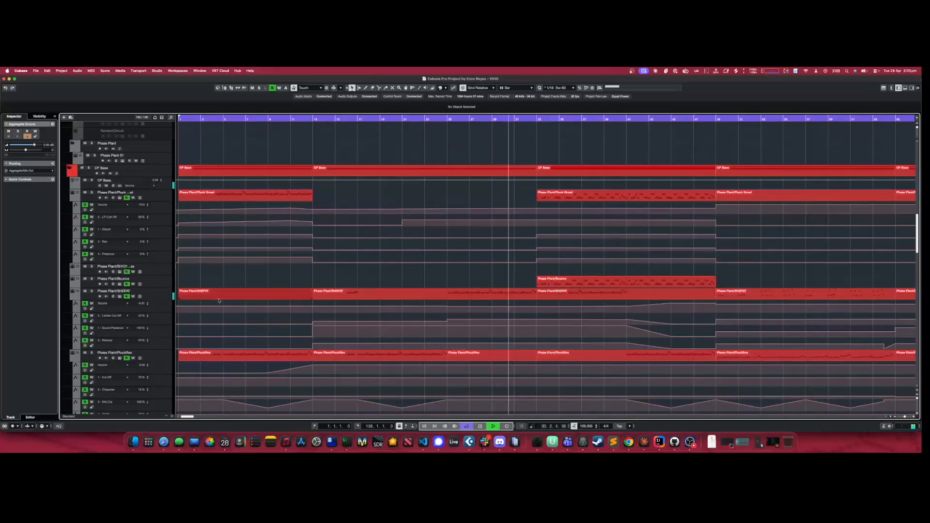
pyautogui.click(120, 296)
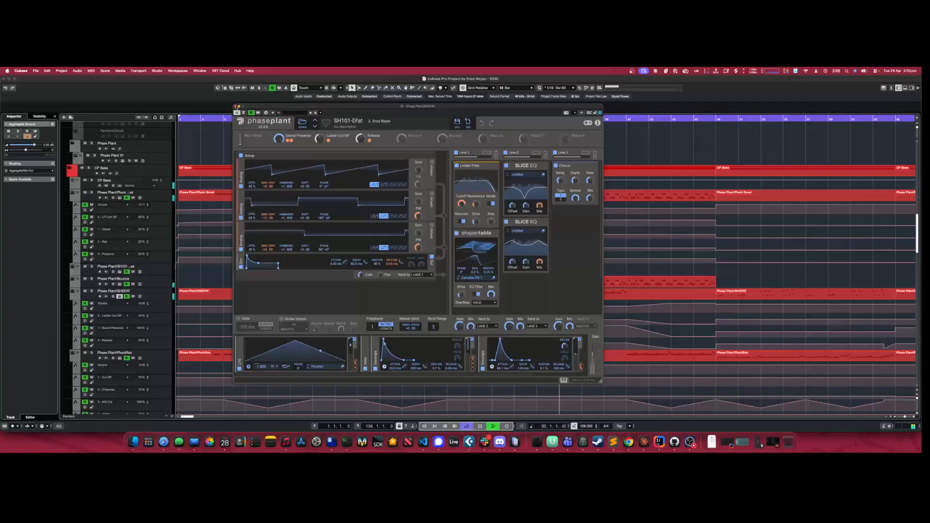
pyautogui.click(236, 107)
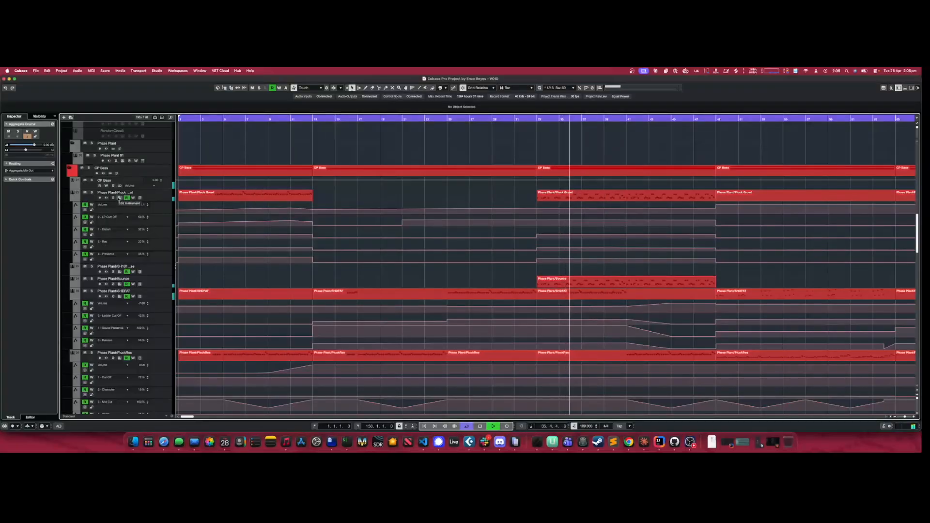
# View the Pluck-Growl instrument patch, and bring up the Pluck-Res Bass patch in its place
pyautogui.click(119, 197)
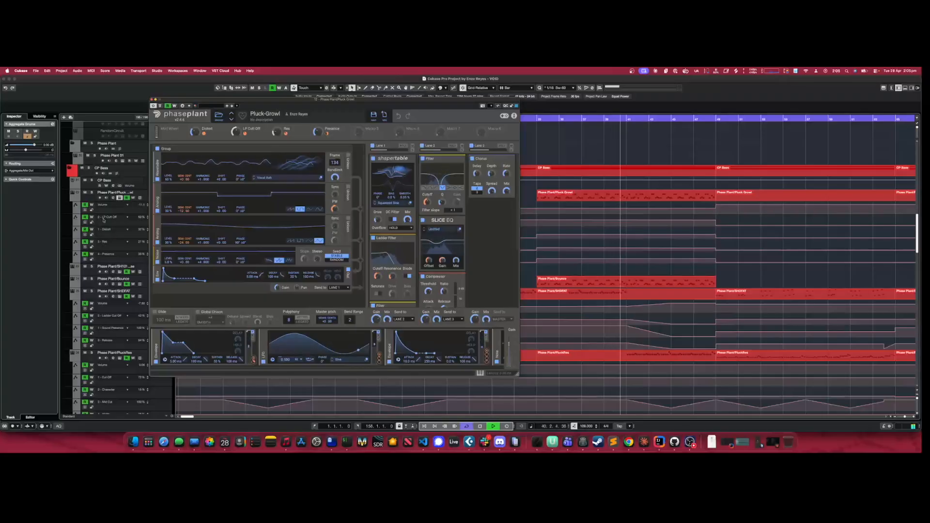
pyautogui.click(115, 359)
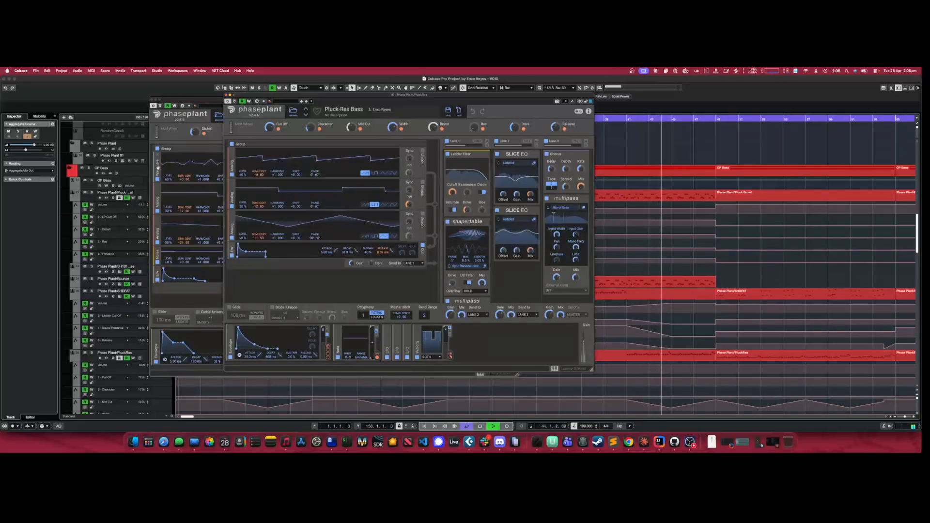
pyautogui.click(153, 100)
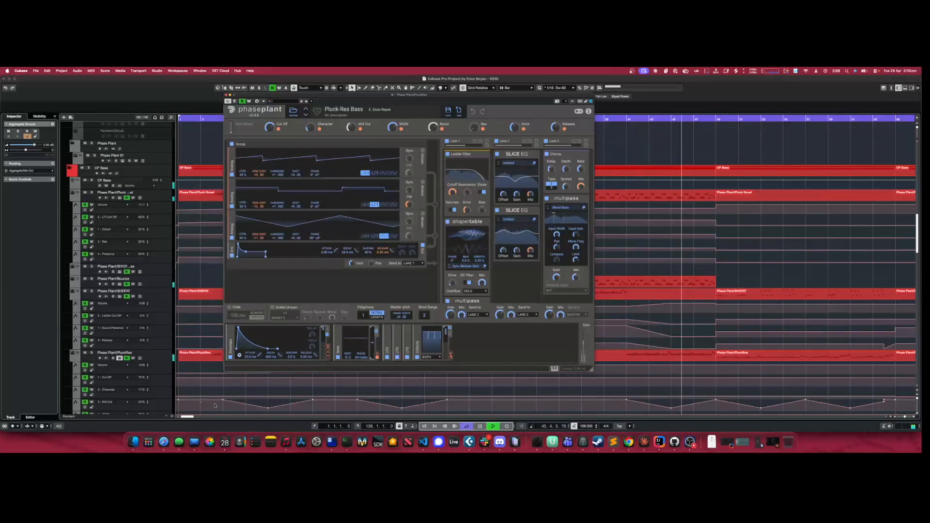
# Open the SH101-Dfat patch again beside Pluck-Res Bass to compare them, and return to Pluck-Res Bass
pyautogui.moveTo(183, 417); pyautogui.dragTo(184, 417)
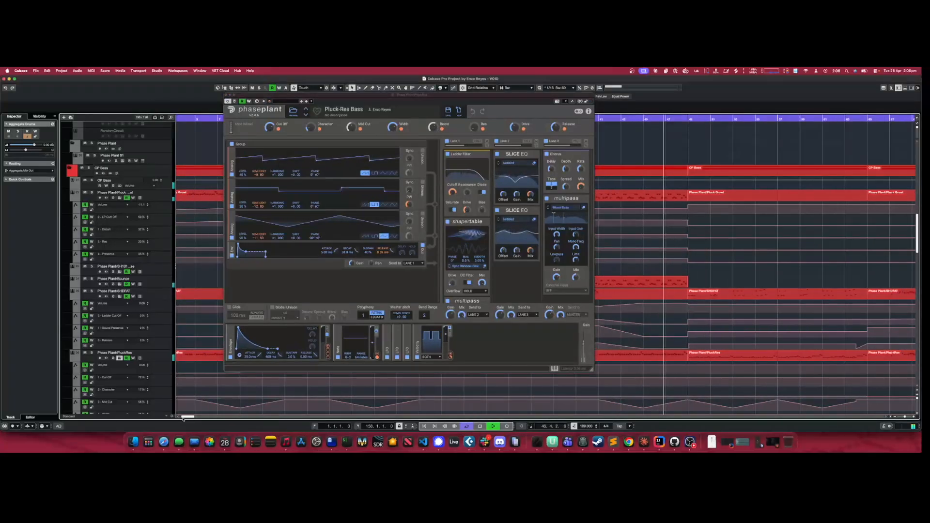
pyautogui.click(120, 296)
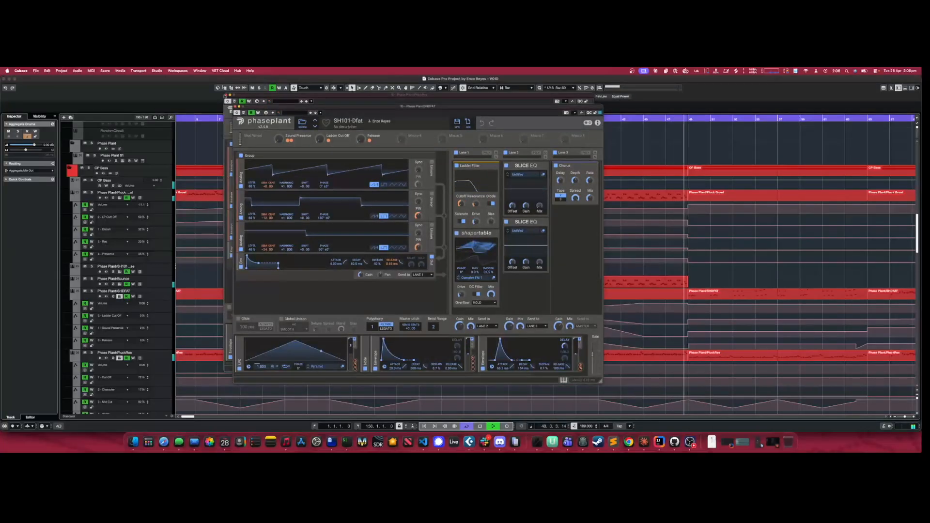
pyautogui.click(225, 95)
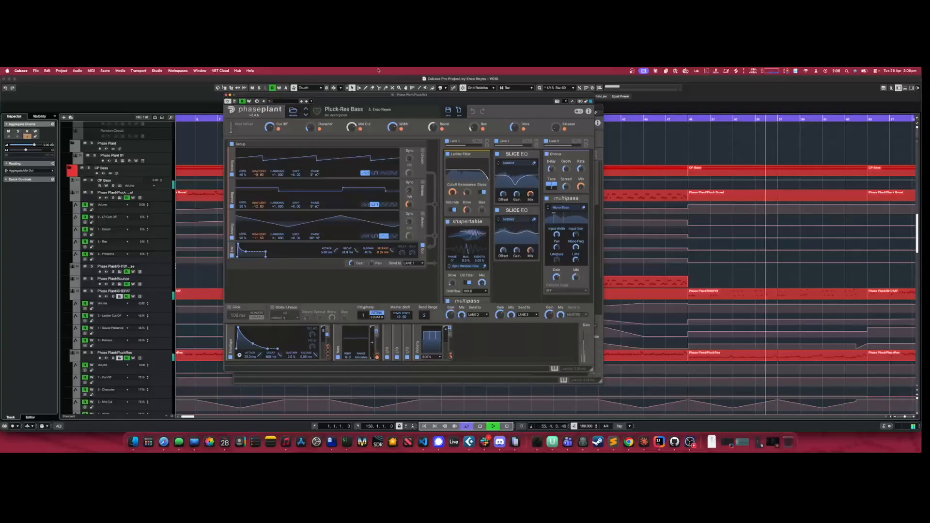
# Examine the Mono Bass Multipass effect in lane 3 of the Pluck-Res Bass patch, and close the patch
pyautogui.click(584, 207)
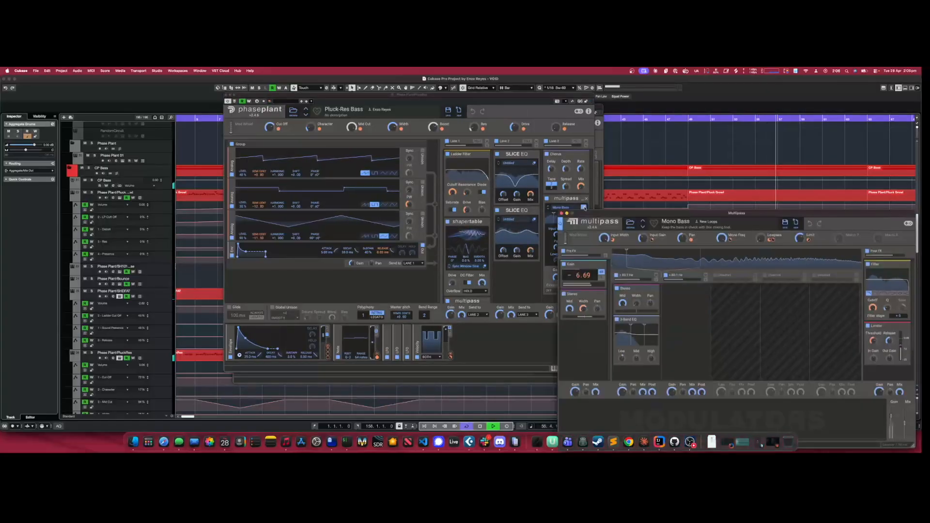
pyautogui.moveTo(586, 214); pyautogui.dragTo(425, 163)
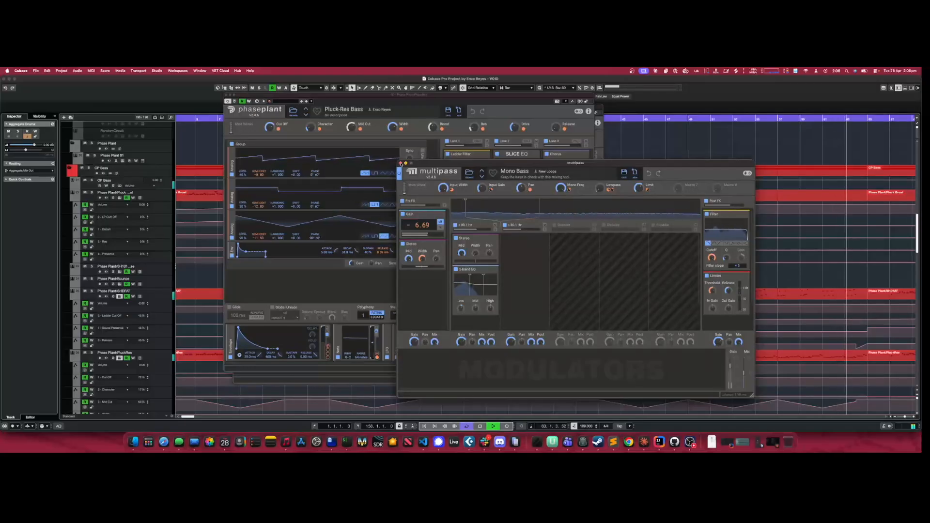
pyautogui.click(400, 163)
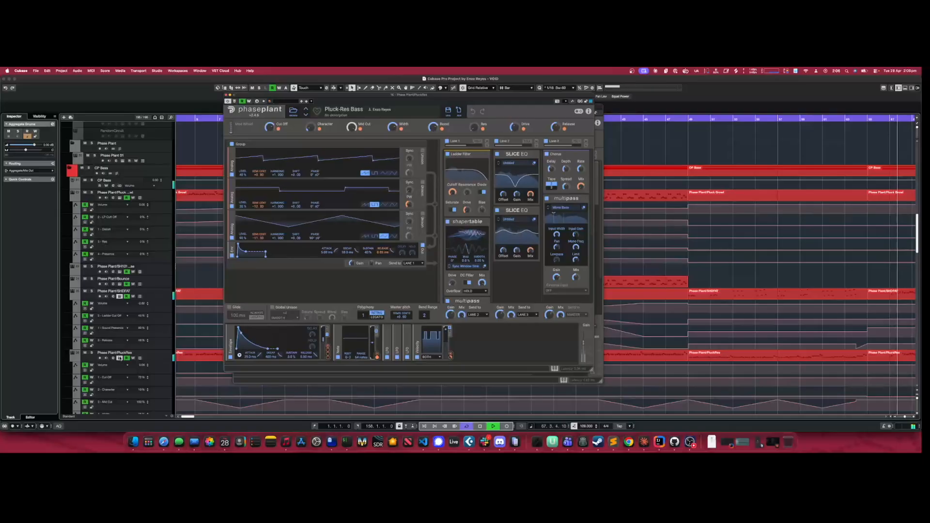
pyautogui.click(119, 358)
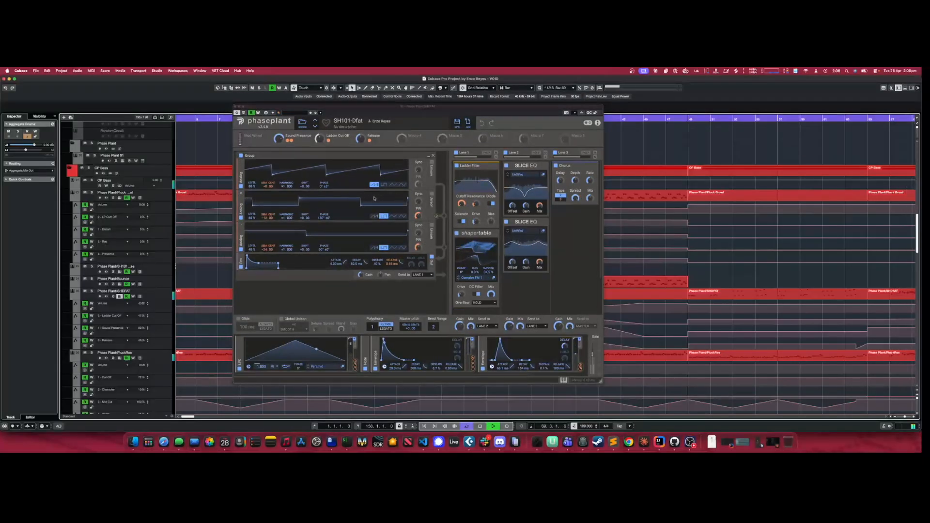
# Examine the curves of both Slice EQ effects in lane 2 of the SH101-Dfat patch, and close the patch
pyautogui.click(544, 231)
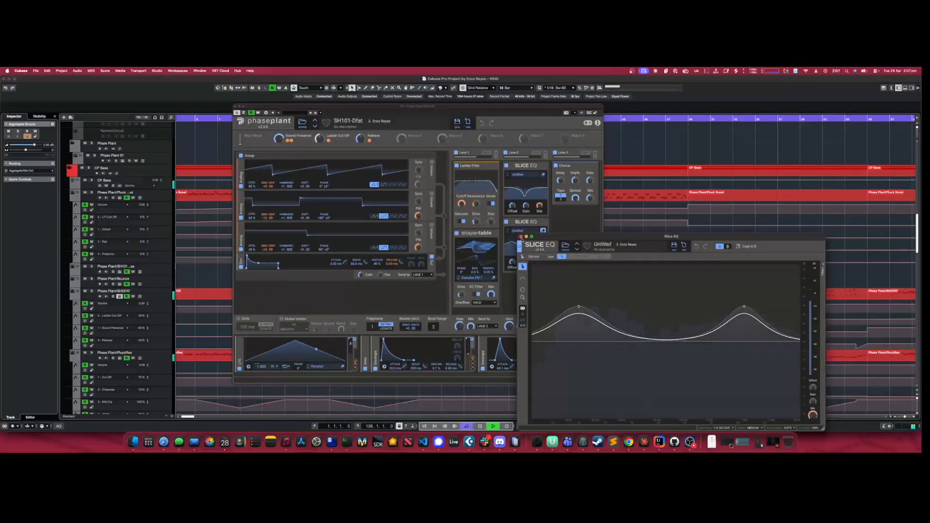
pyautogui.click(521, 237)
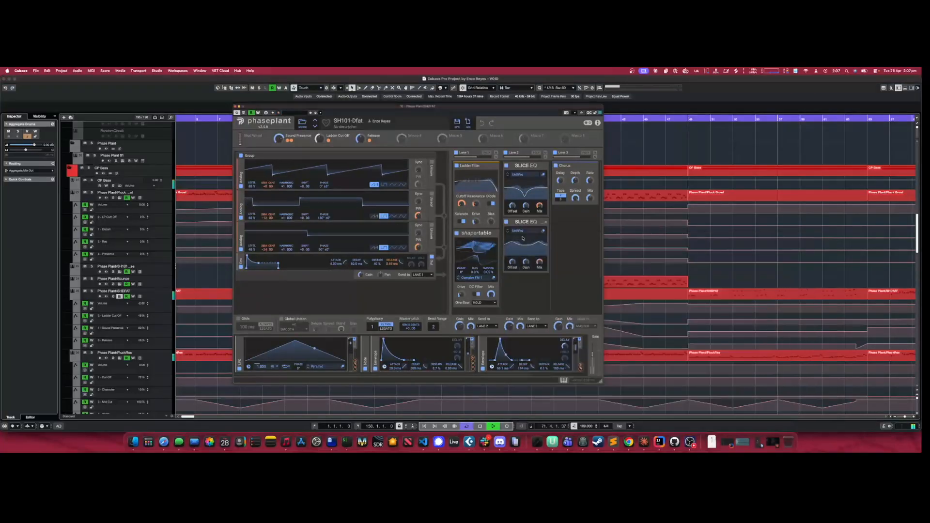
pyautogui.click(543, 175)
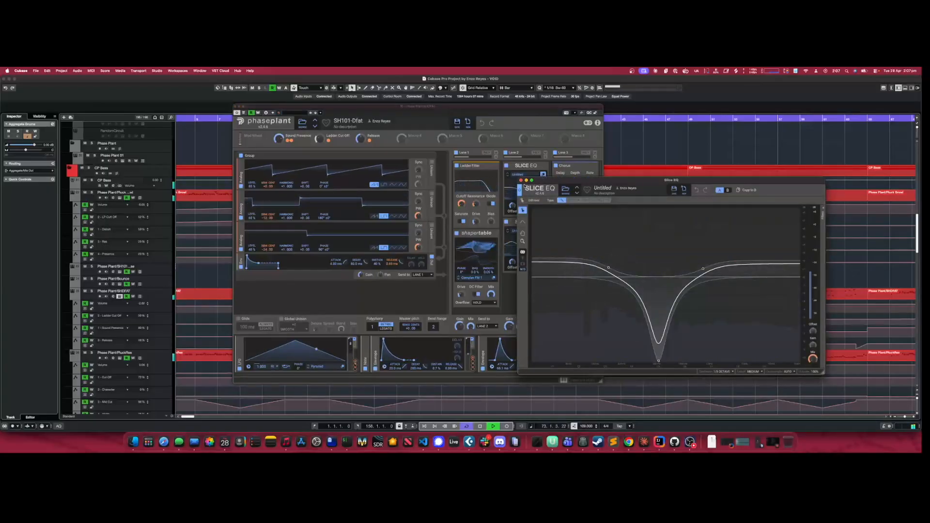
pyautogui.click(521, 181)
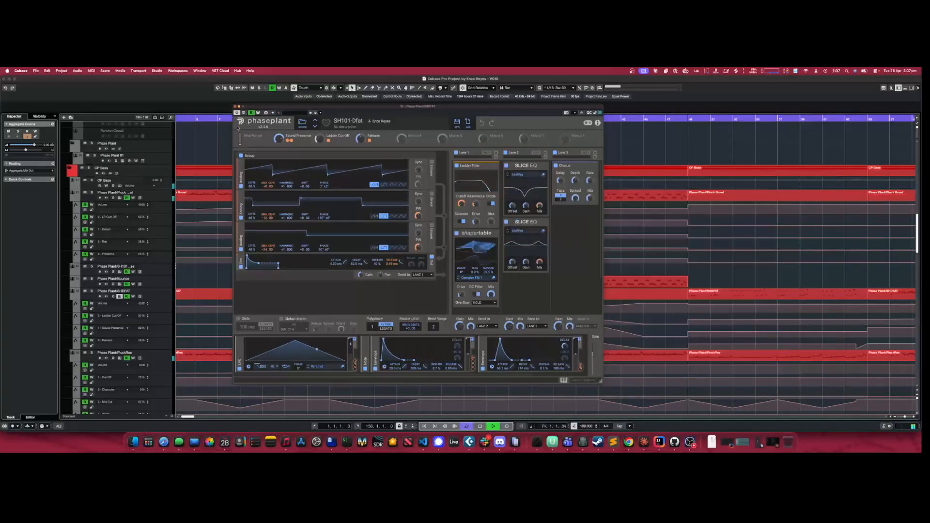
pyautogui.click(235, 106)
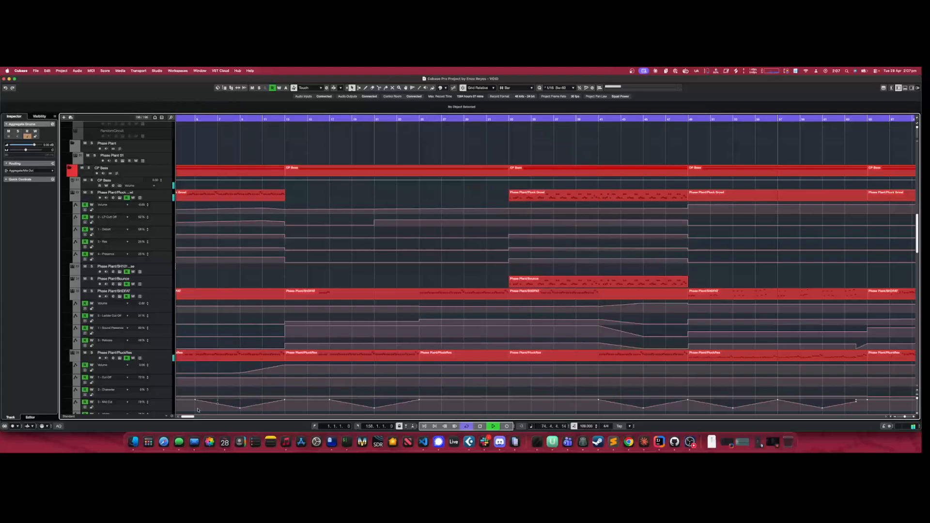
# Examine the Pluck-Growl patch's effect lanes, including the collapsed filter in lane 1 and the Slice EQ curve in lane 2
pyautogui.hscroll(15, 198, 410)
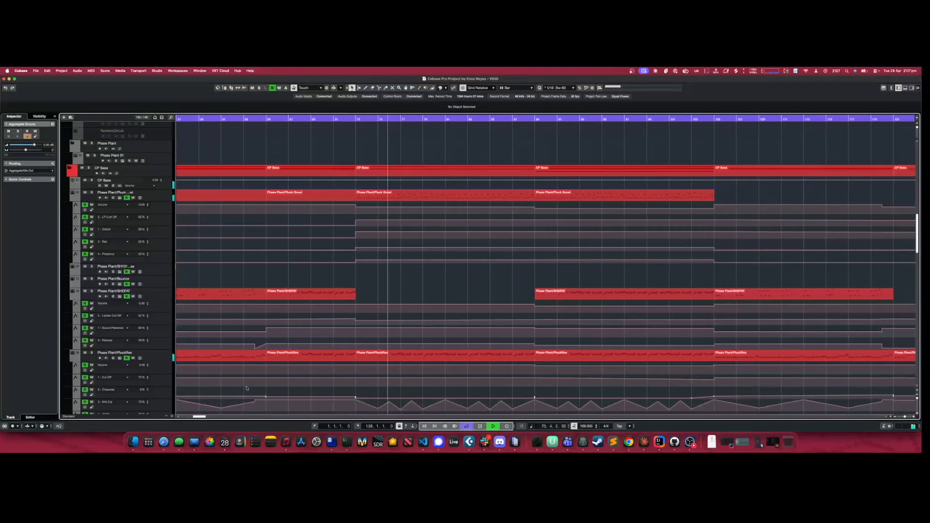
pyautogui.click(119, 197)
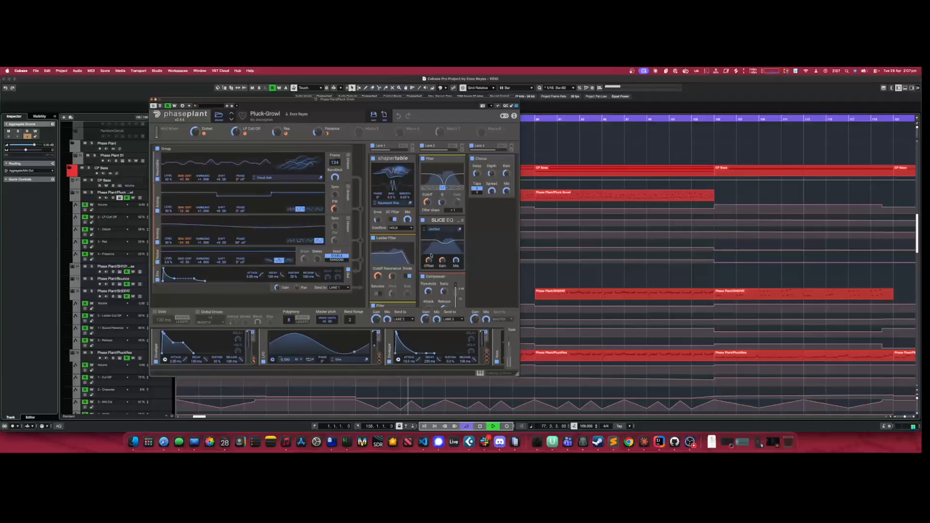
pyautogui.scroll(-3, 461, 231)
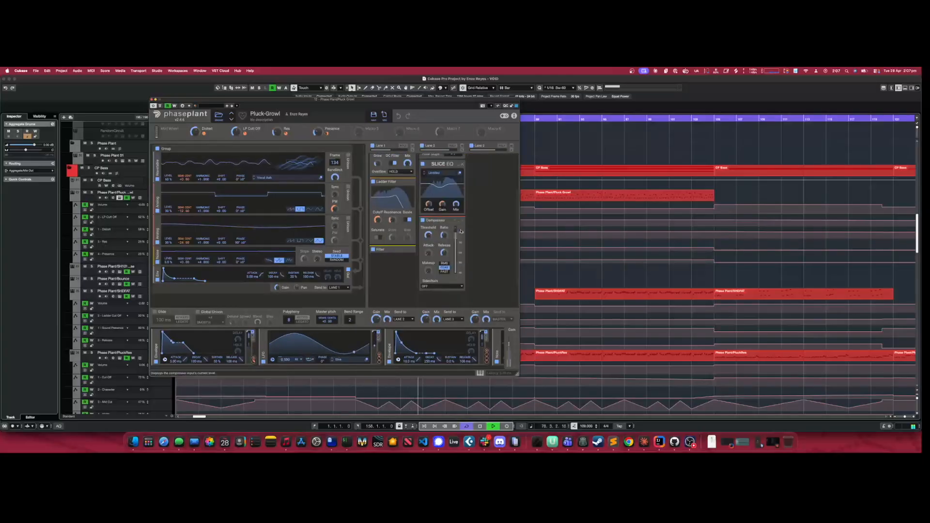
pyautogui.scroll(2, 461, 232)
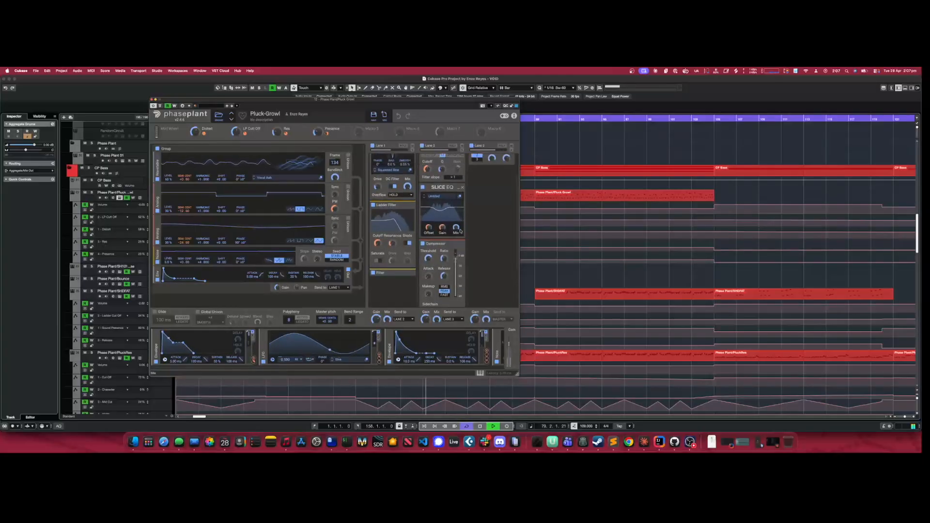
pyautogui.click(409, 275)
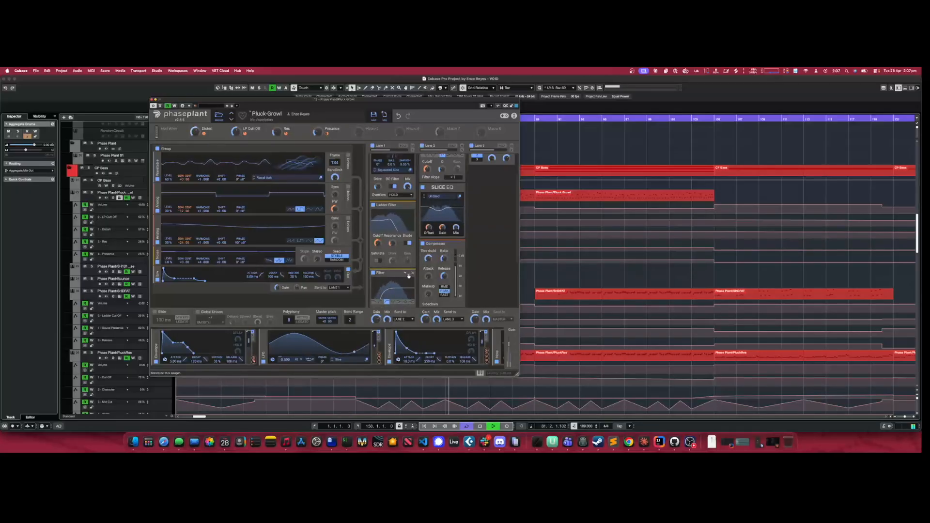
pyautogui.click(408, 274)
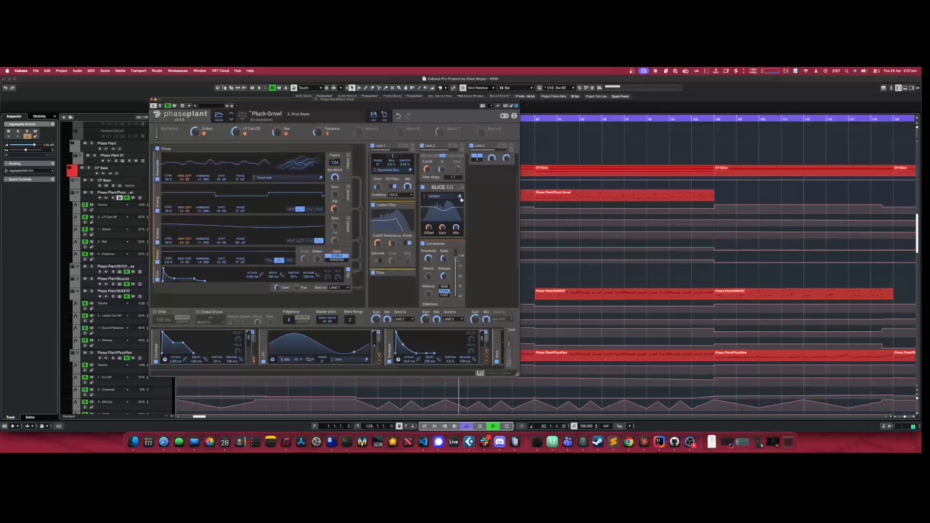
pyautogui.click(460, 197)
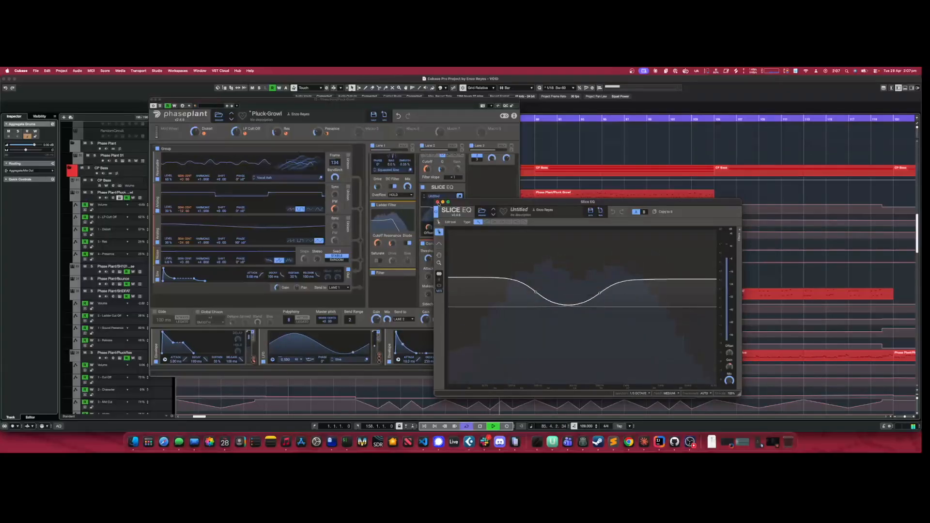
# Close the Slice EQ and Pluck-Growl windows, and open the PhasePlant/Industrial track's Bin - Industrial patch
pyautogui.click(438, 202)
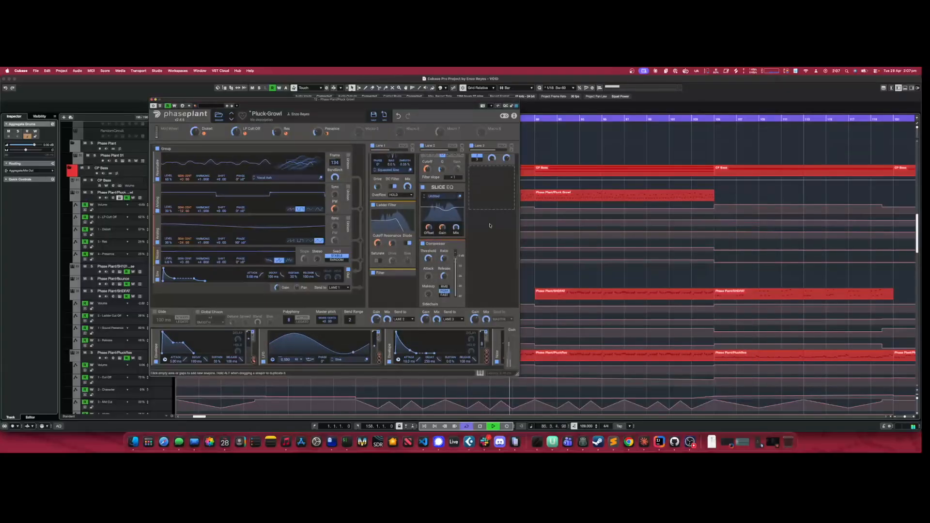
pyautogui.scroll(3, 490, 226)
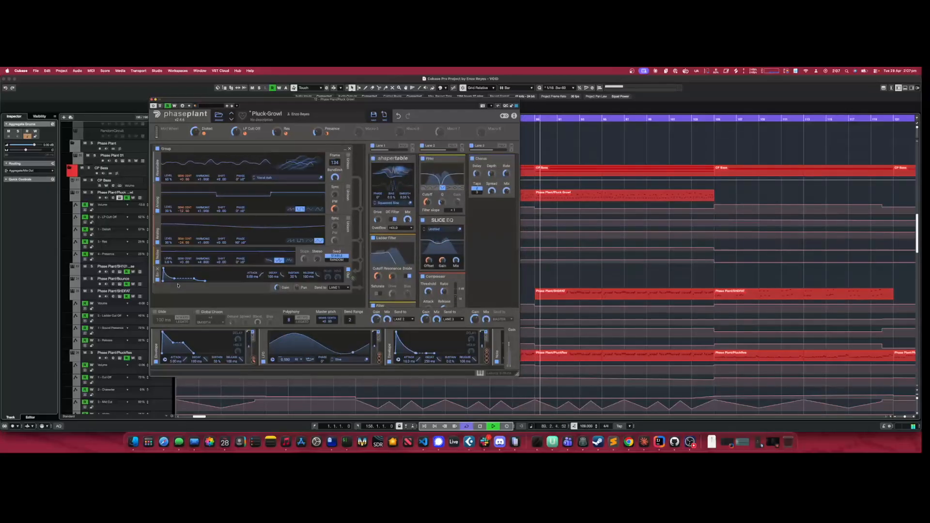
pyautogui.scroll(-10, 131, 326)
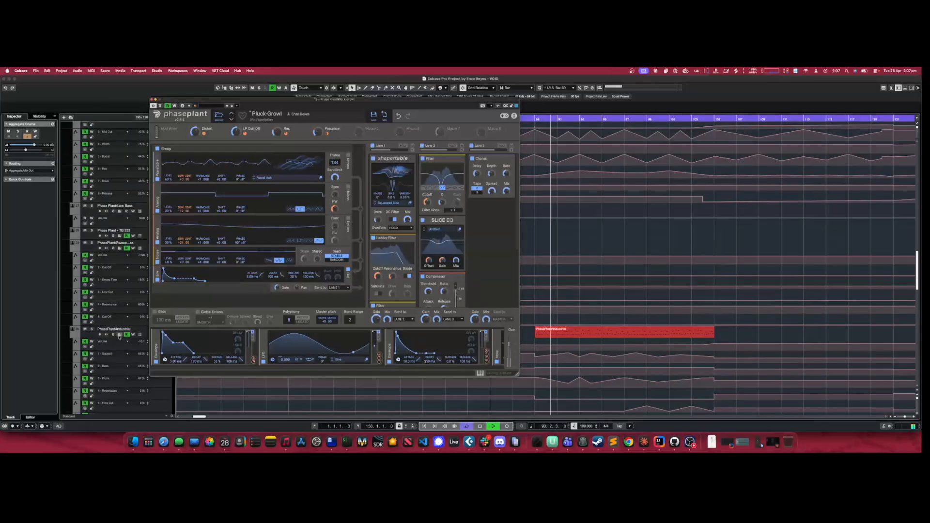
pyautogui.click(119, 334)
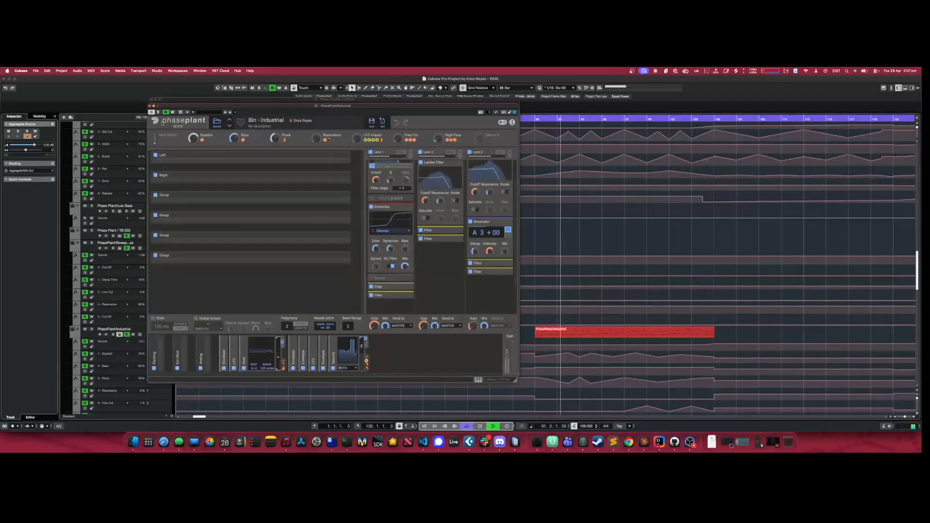
pyautogui.click(151, 100)
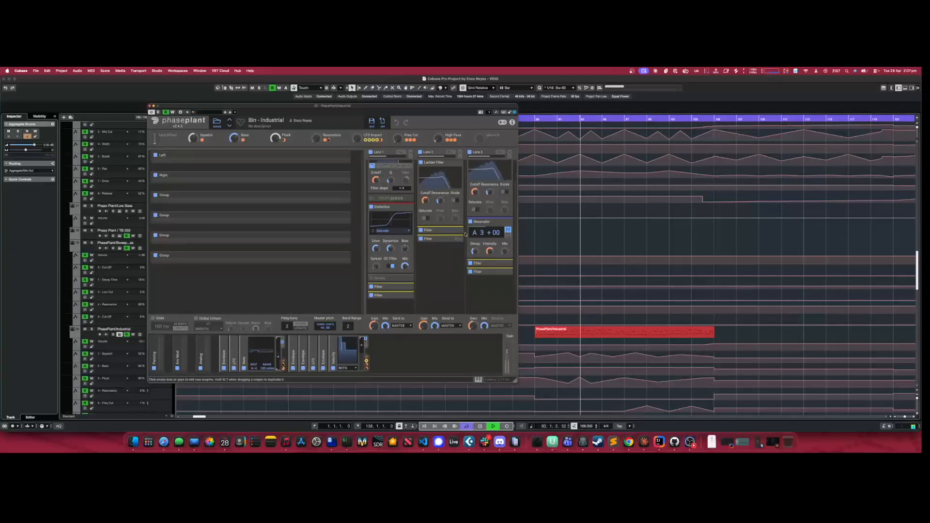
# Expand the collapsed generator groups of the Bin - Industrial patch, including the Right group
pyautogui.scroll(3, 458, 242)
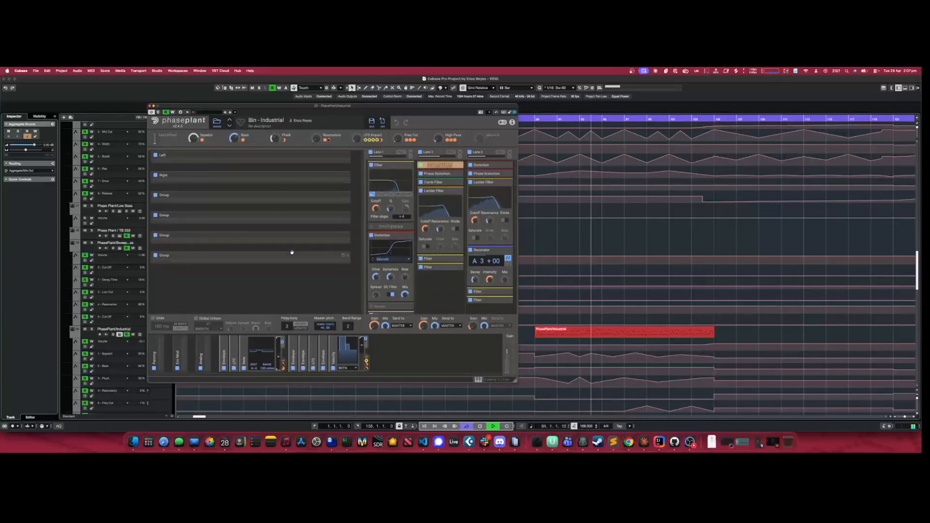
pyautogui.click(344, 256)
pyautogui.click(347, 216)
pyautogui.click(343, 216)
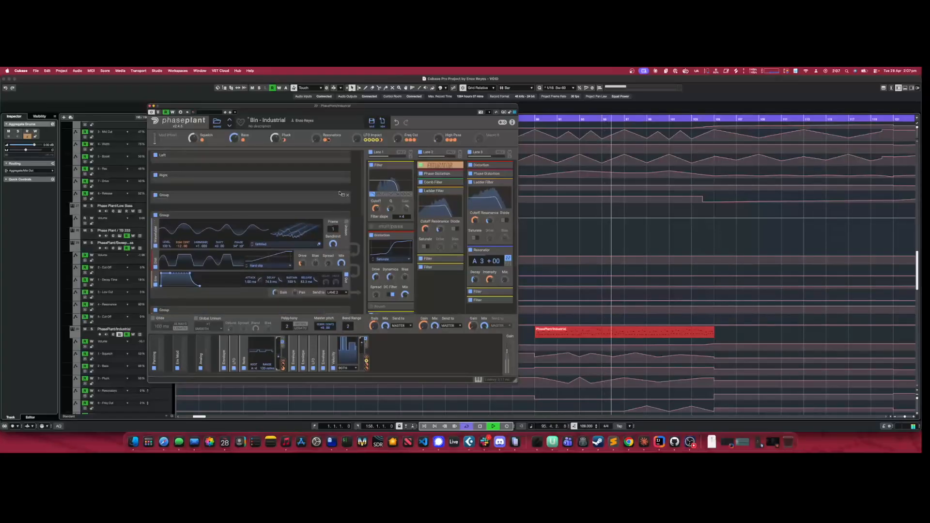
pyautogui.click(342, 177)
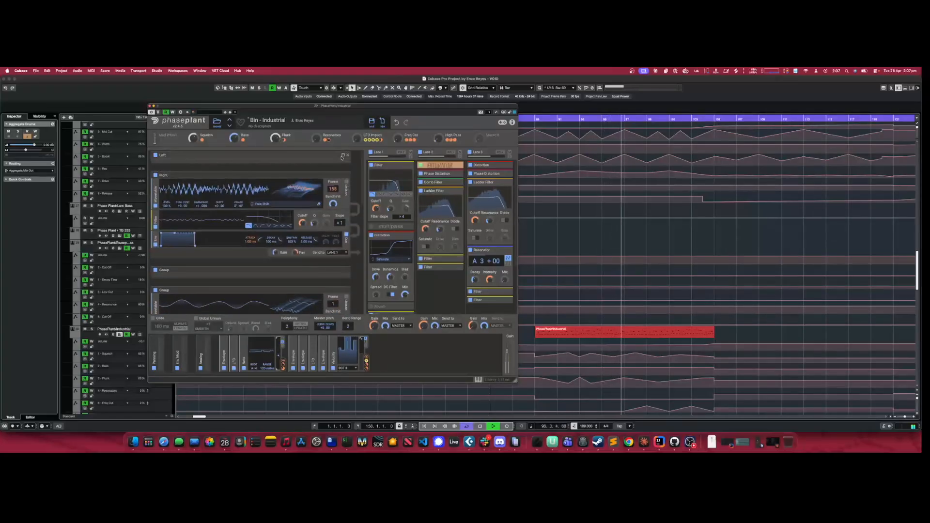
pyautogui.click(342, 203)
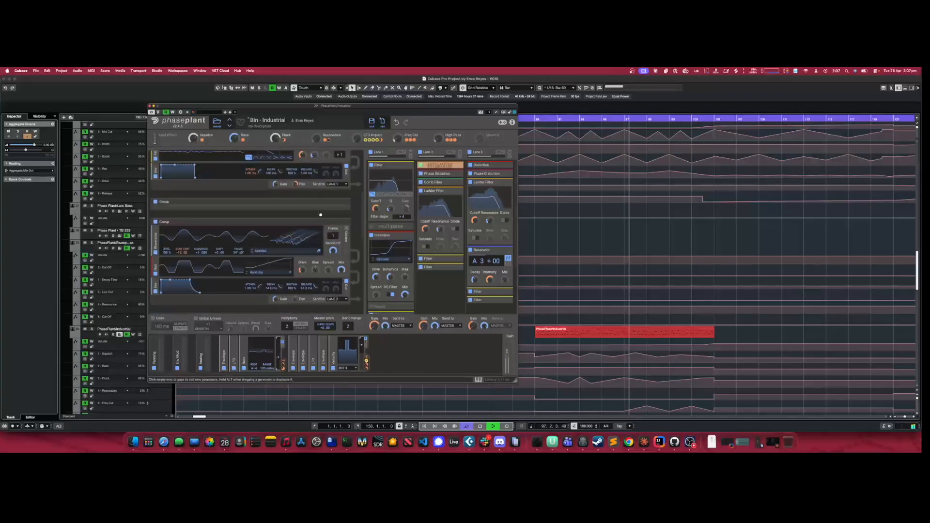
pyautogui.click(343, 203)
# Examine the oscillators, noise, filters and envelopes throughout the Bin - Industrial patch's generator groups, and close the patch
pyautogui.scroll(-10, 338, 224)
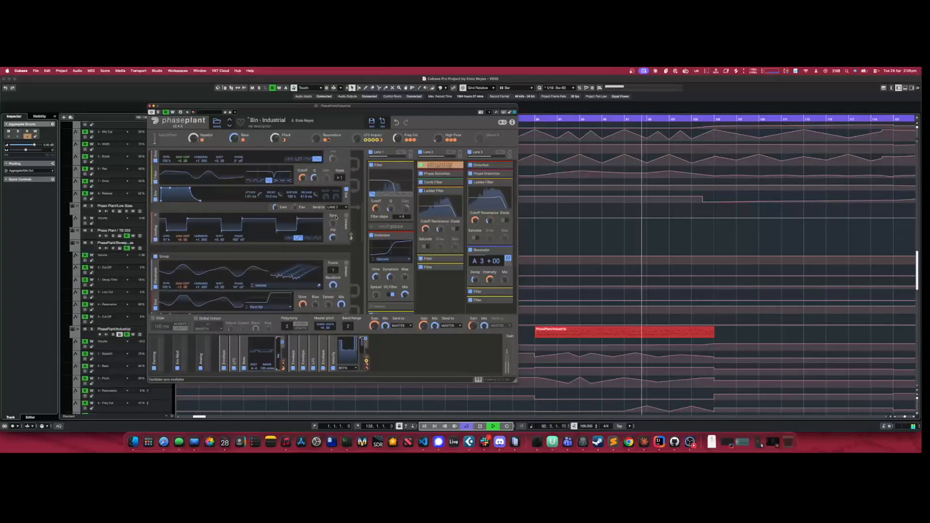
pyautogui.scroll(-10, 337, 224)
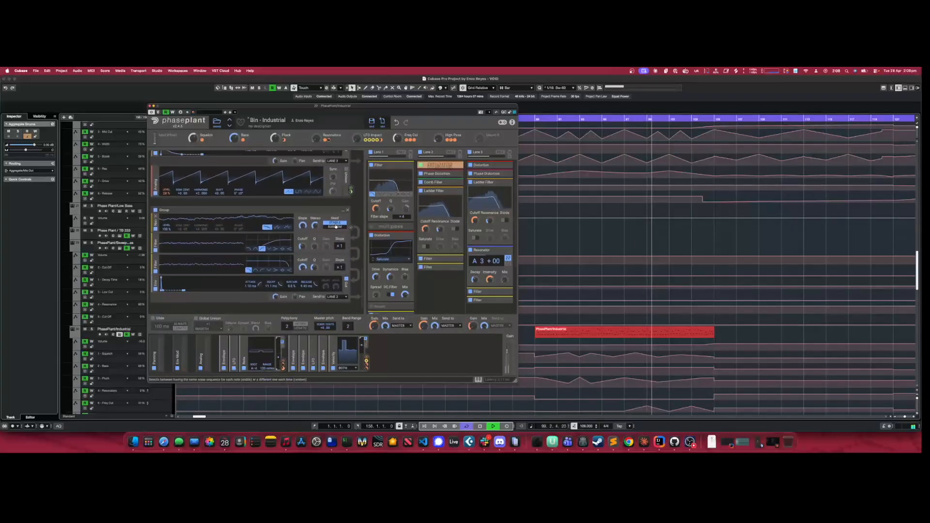
pyautogui.scroll(-6, 334, 229)
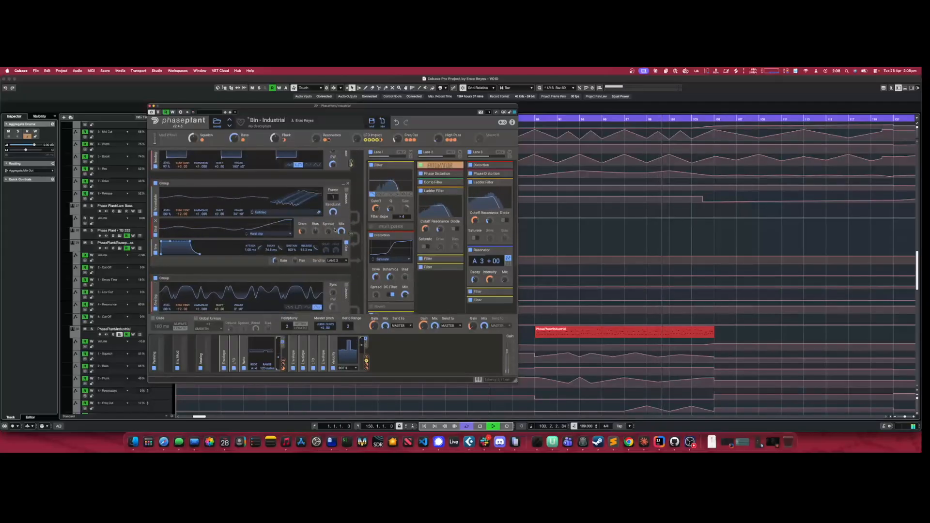
pyautogui.scroll(-10, 334, 230)
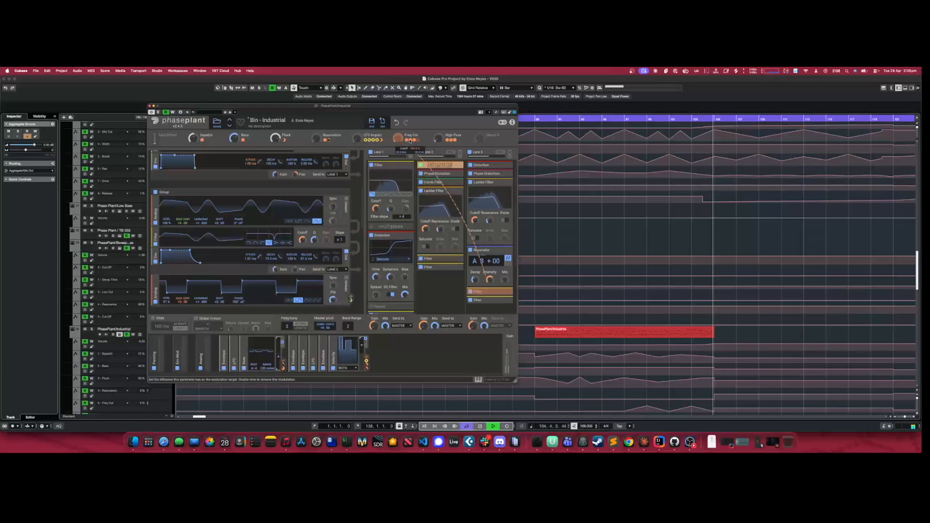
pyautogui.click(150, 105)
# Review the clips and automation lanes of the PluckRes, SHDFAT and Pluck-Growl bass tracks in the CP Bass folder
pyautogui.scroll(5, 606, 247)
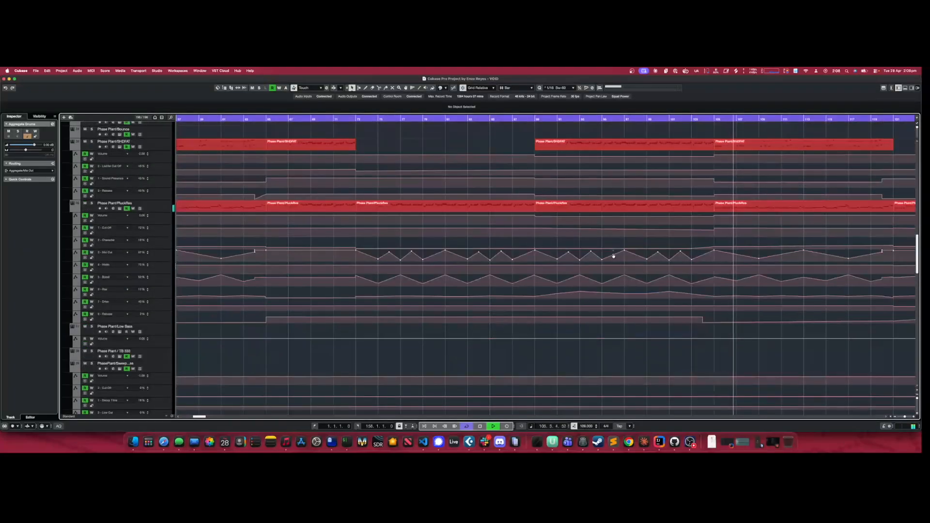
pyautogui.scroll(3, 613, 255)
pyautogui.scroll(3, 613, 254)
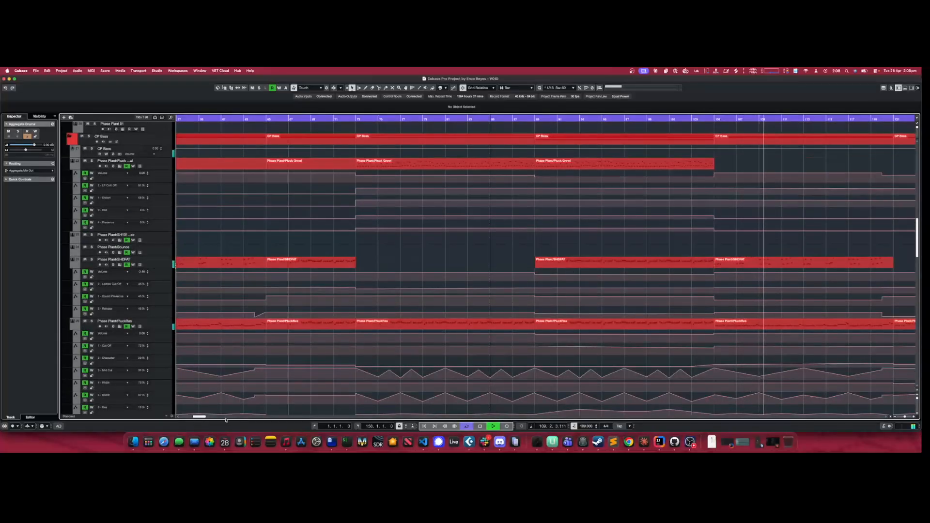
pyautogui.hscroll(5, 310, 373)
# Examine the XO/Industrial drum track's XO instrument and the kick and snare notes of its MIDI part, closing both views
pyautogui.scroll(-10, 603, 294)
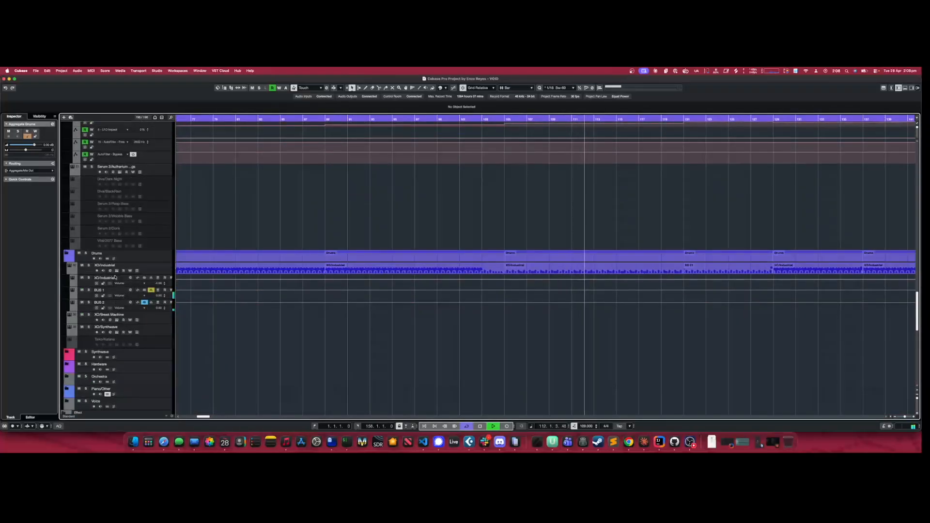
pyautogui.click(116, 271)
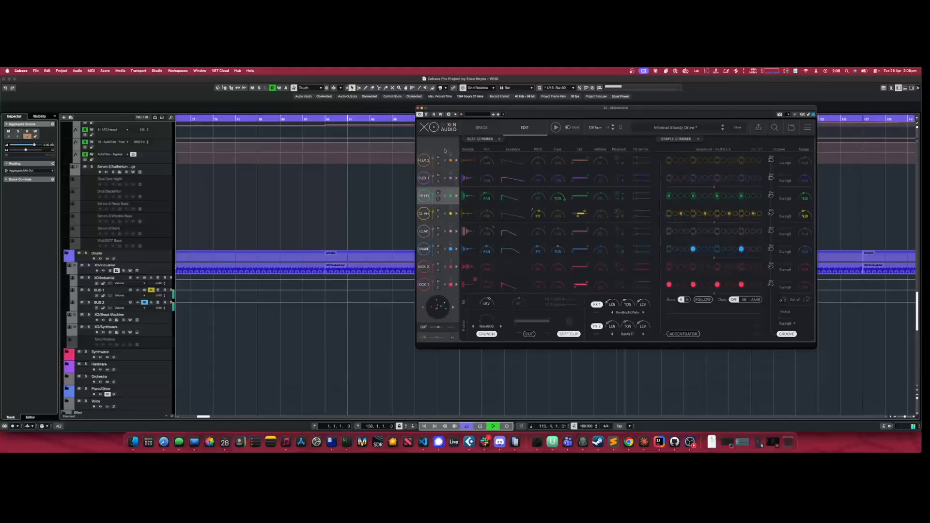
pyautogui.click(418, 109)
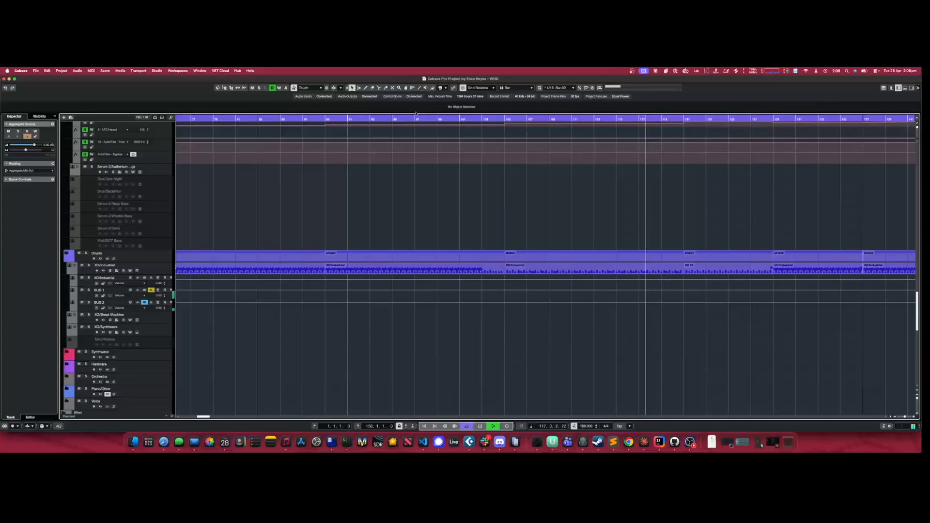
pyautogui.doubleClick(592, 269)
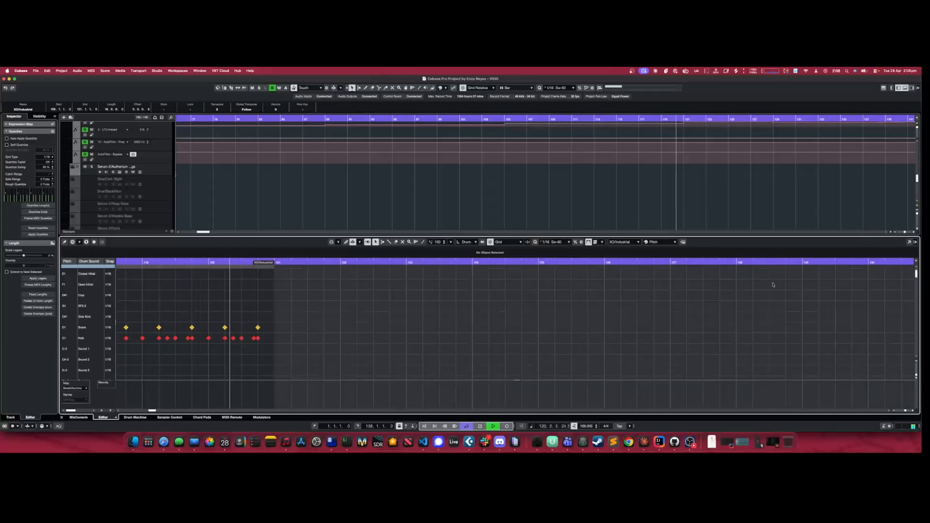
pyautogui.click(905, 89)
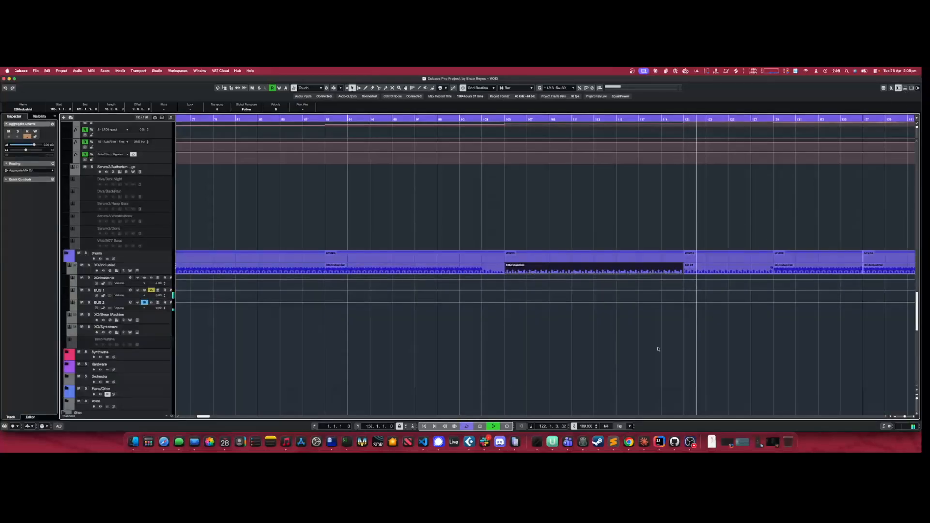
# Review the CP Bass tracks' clips and automation lanes in the song's final section
pyautogui.moveTo(208, 417); pyautogui.dragTo(218, 418)
pyautogui.scroll(10, 280, 369)
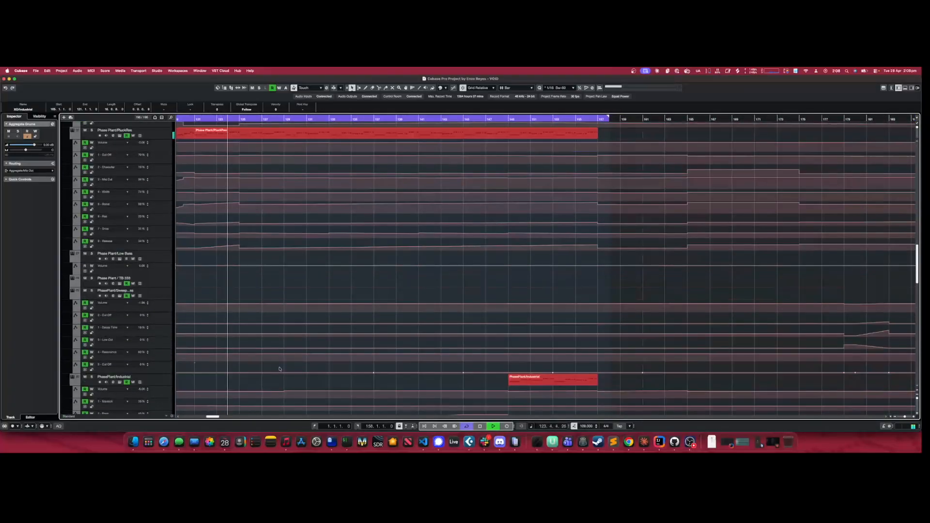
pyautogui.scroll(3, 279, 369)
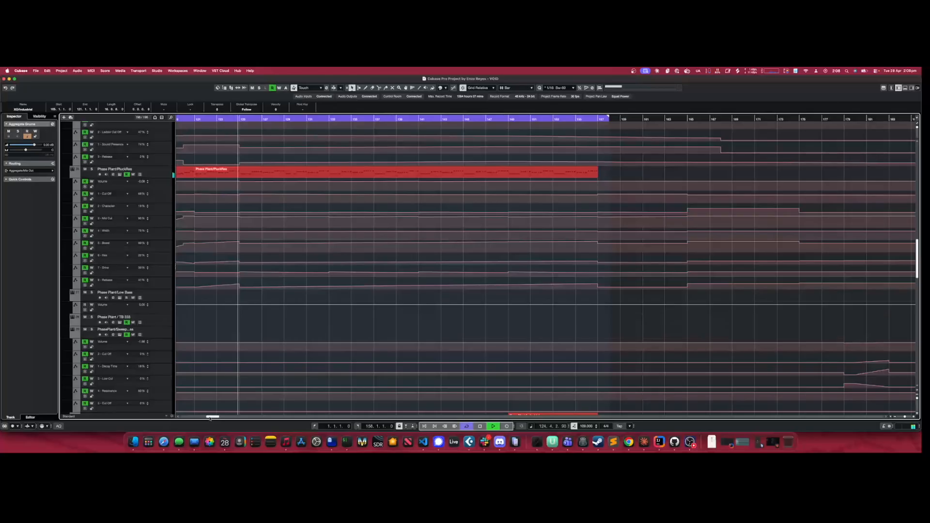
pyautogui.moveTo(209, 417); pyautogui.dragTo(205, 417)
pyautogui.scroll(5, 557, 318)
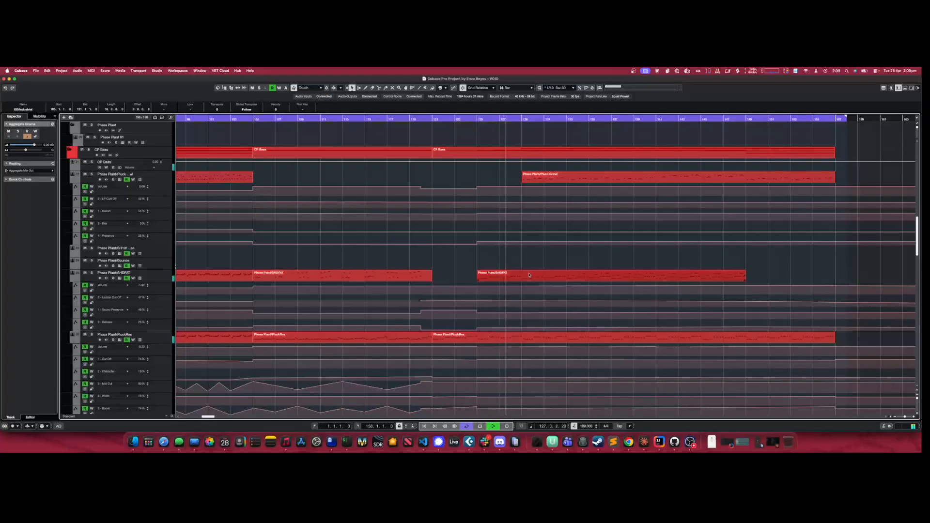
# Examine the XO/Industrial track's drum instrument again for the final section, and close it
pyautogui.scroll(-10, 529, 276)
pyautogui.scroll(6, 528, 275)
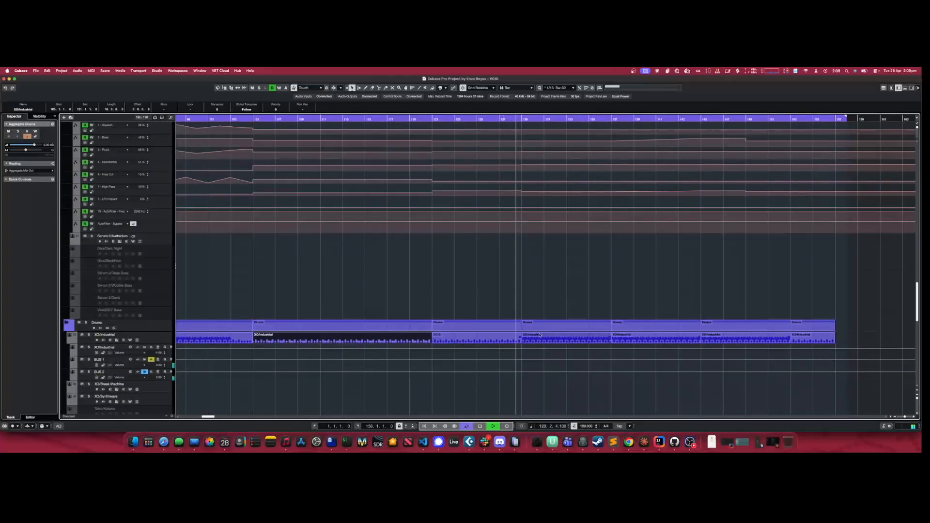
pyautogui.click(116, 340)
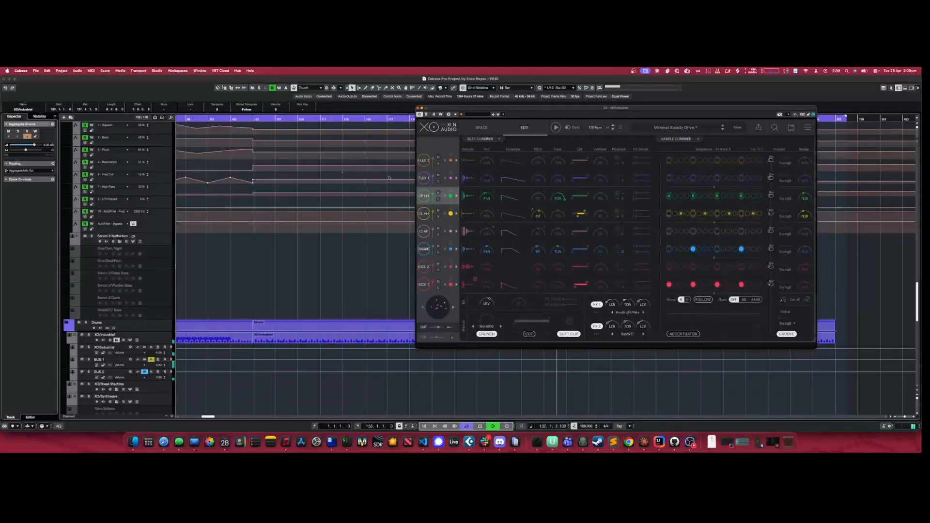
pyautogui.click(421, 109)
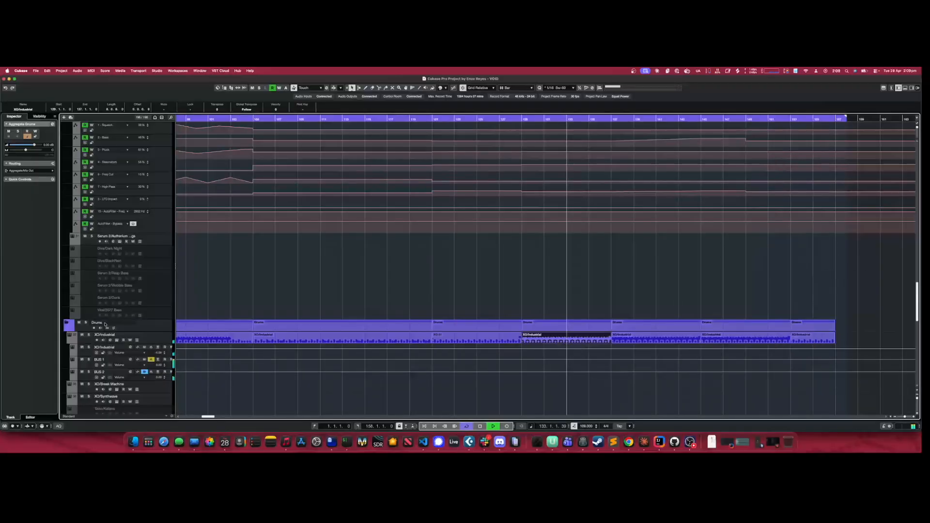
# Compare the final section's bass clips and automation with the FX and Cyber Punk tracks, returning to the CP Bass folder
pyautogui.scroll(10, 516, 293)
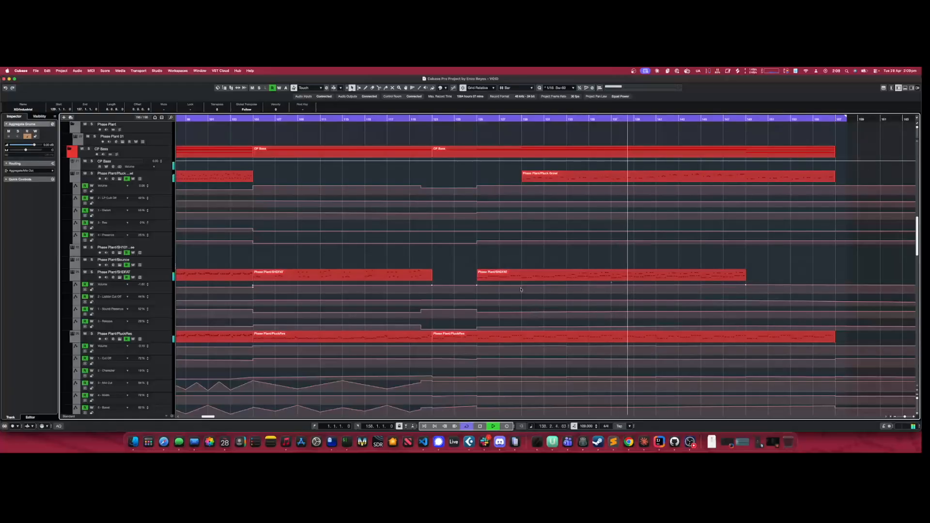
pyautogui.scroll(-10, 522, 271)
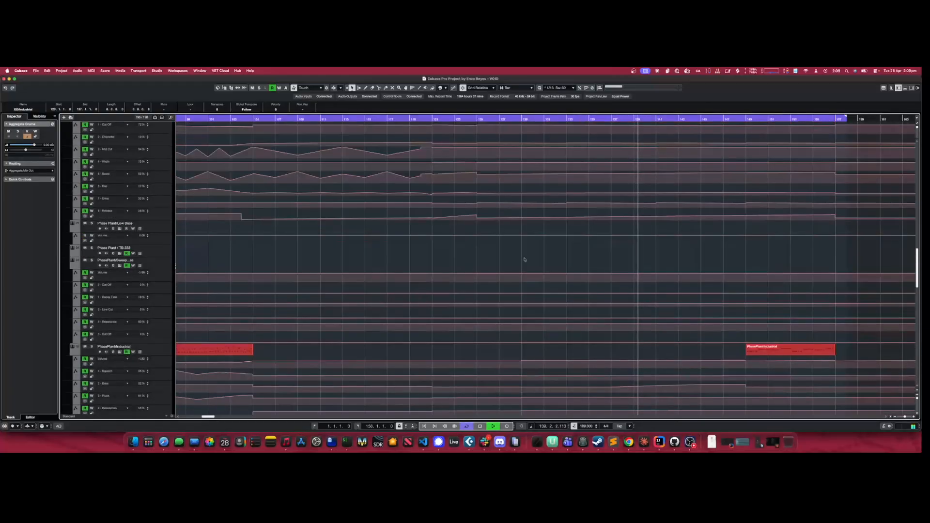
pyautogui.scroll(10, 525, 260)
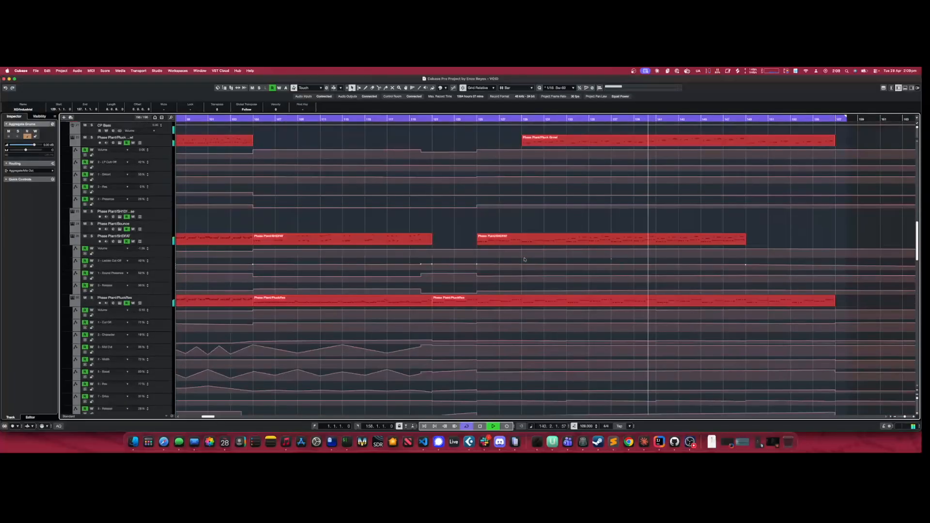
pyautogui.scroll(15, 524, 259)
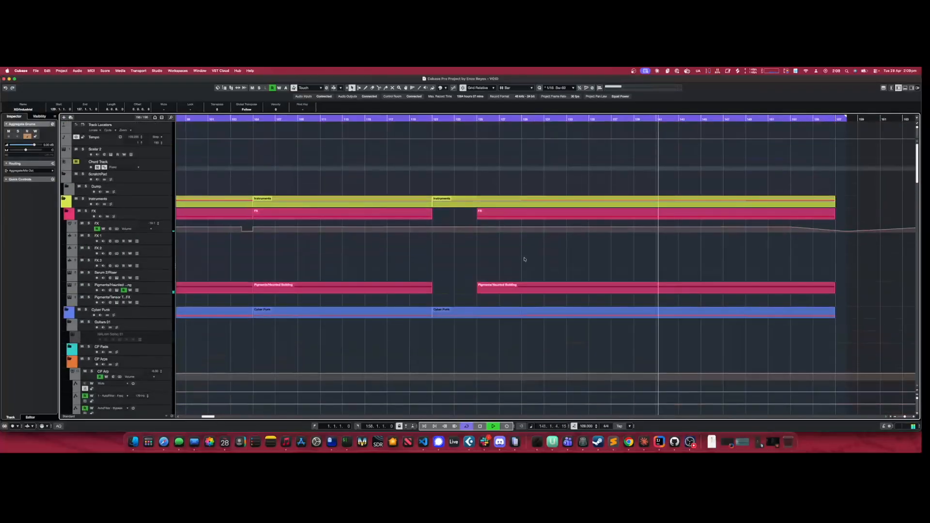
pyautogui.scroll(-15, 524, 259)
pyautogui.scroll(3, 524, 260)
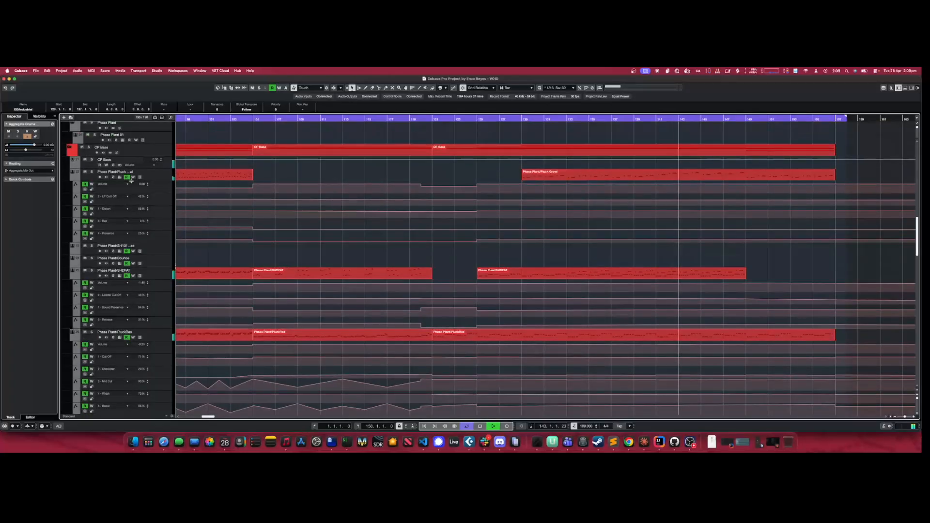
# Examine the Pluck-Growl patch once more, close it, and stop playback after the final Industrial bass clip
pyautogui.click(120, 177)
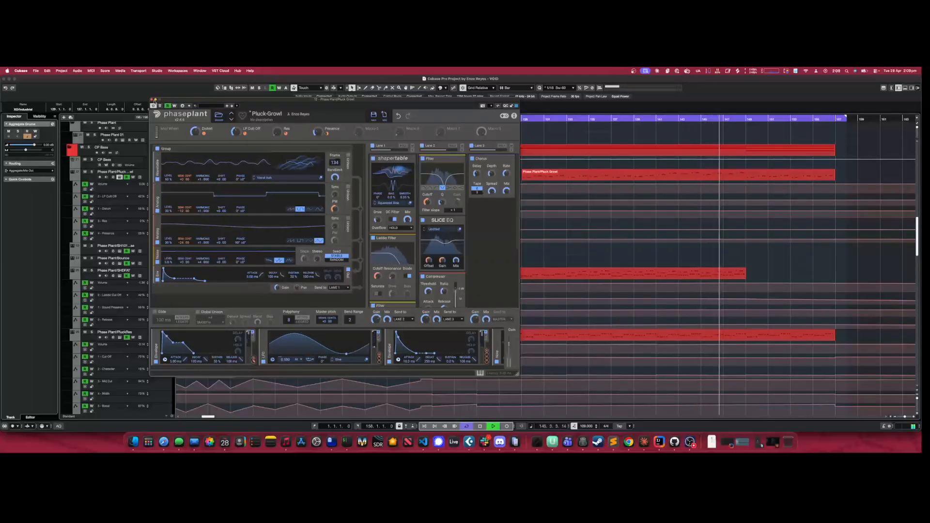
pyautogui.click(152, 100)
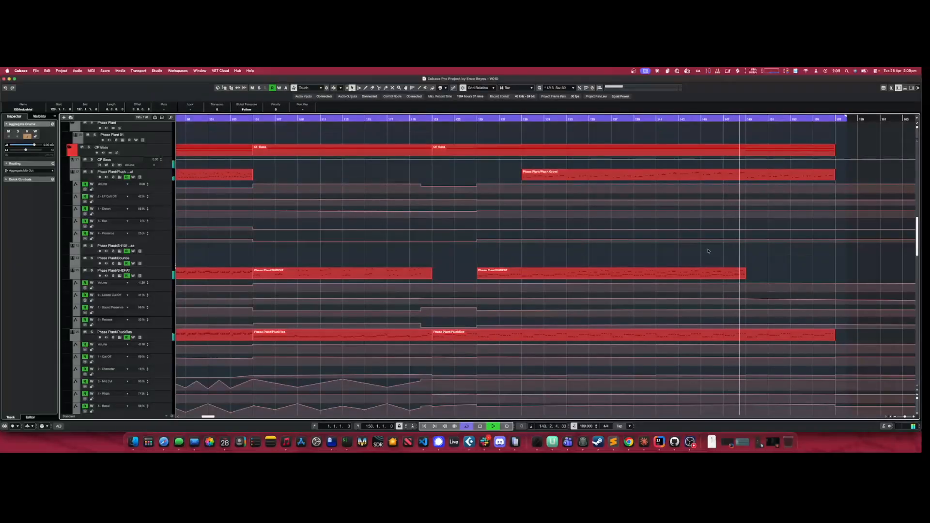
pyautogui.scroll(-5, 709, 250)
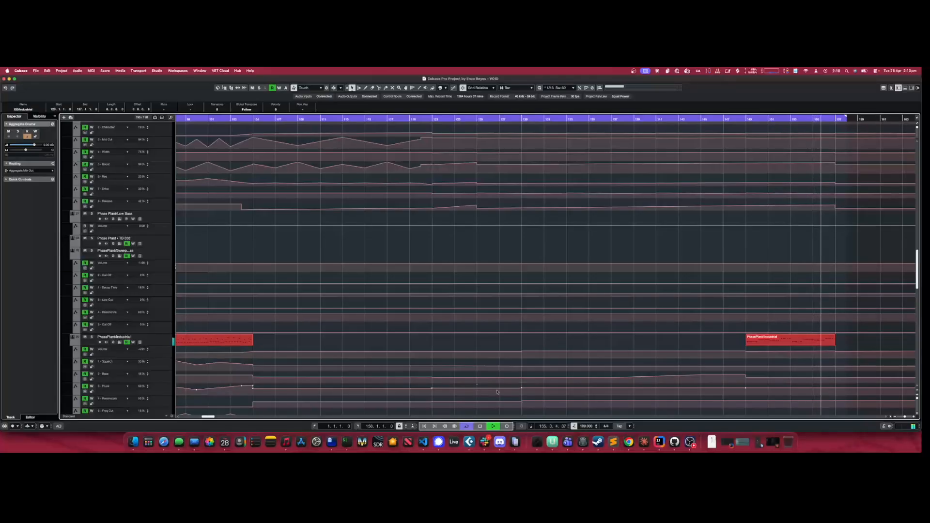
pyautogui.click(485, 425)
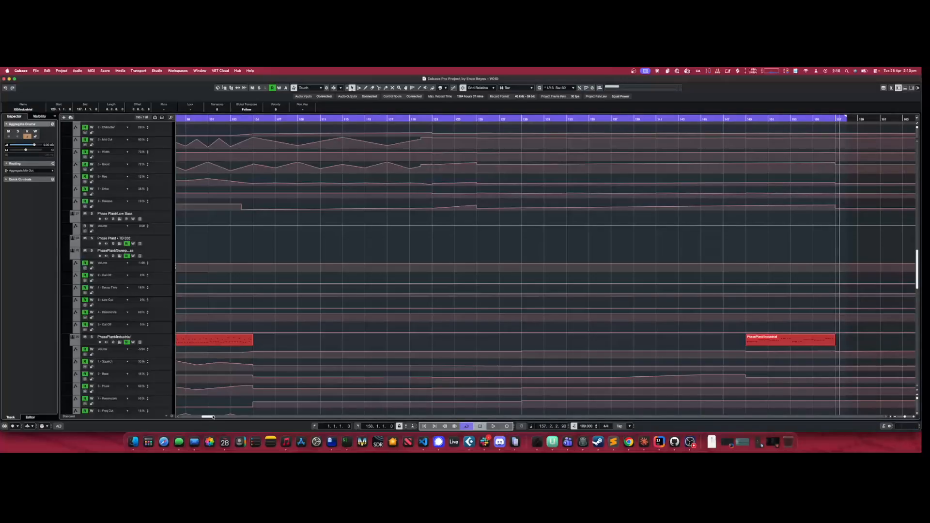
# Return to the song's start and review the FX, Cyber Punk, CP Arps and CP Bass tracks from there
pyautogui.moveTo(212, 417); pyautogui.dragTo(188, 417)
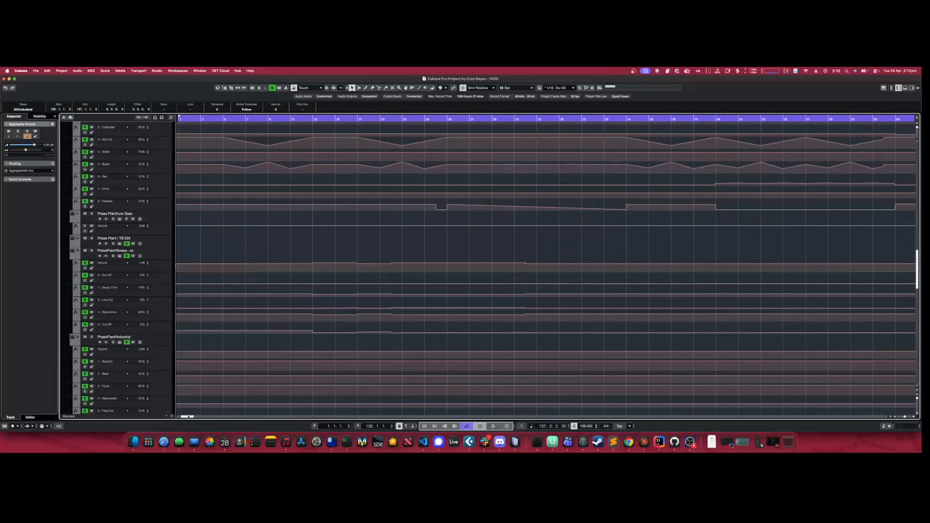
pyautogui.scroll(10, 241, 315)
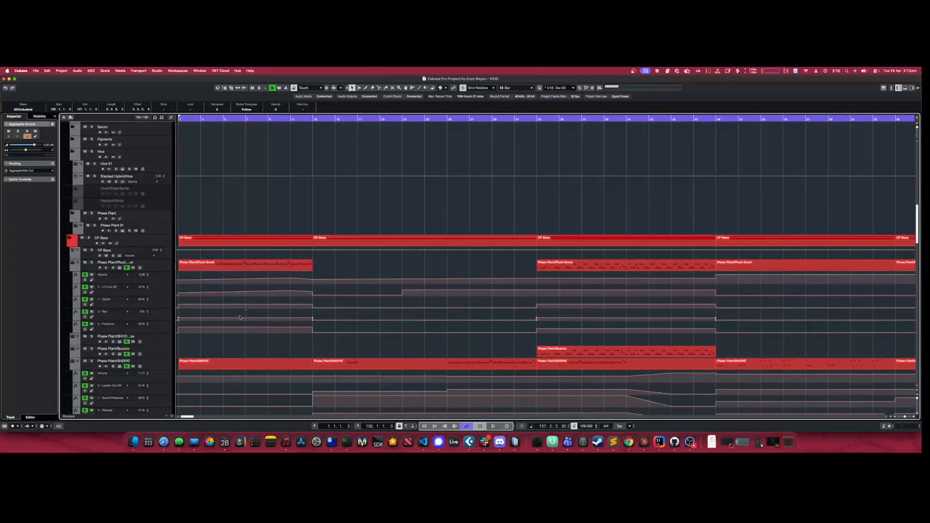
pyautogui.scroll(10, 239, 317)
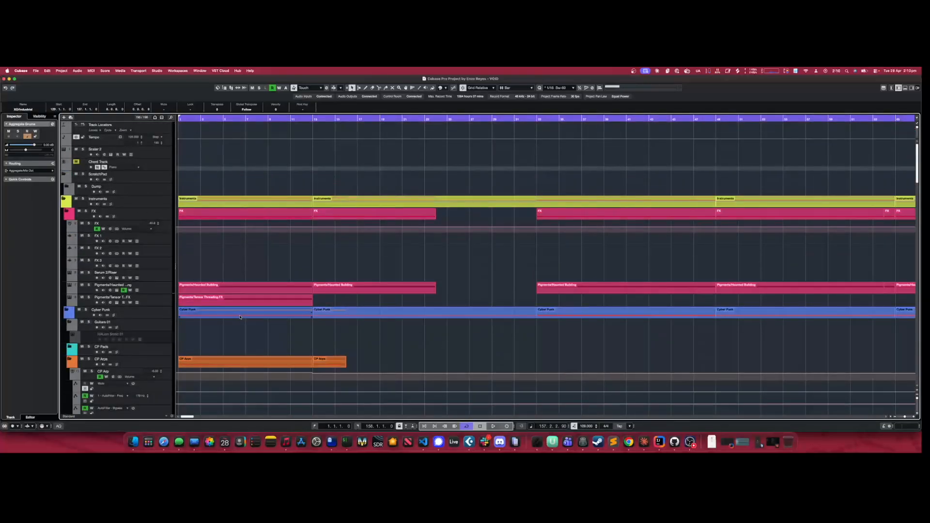
pyautogui.scroll(-15, 239, 317)
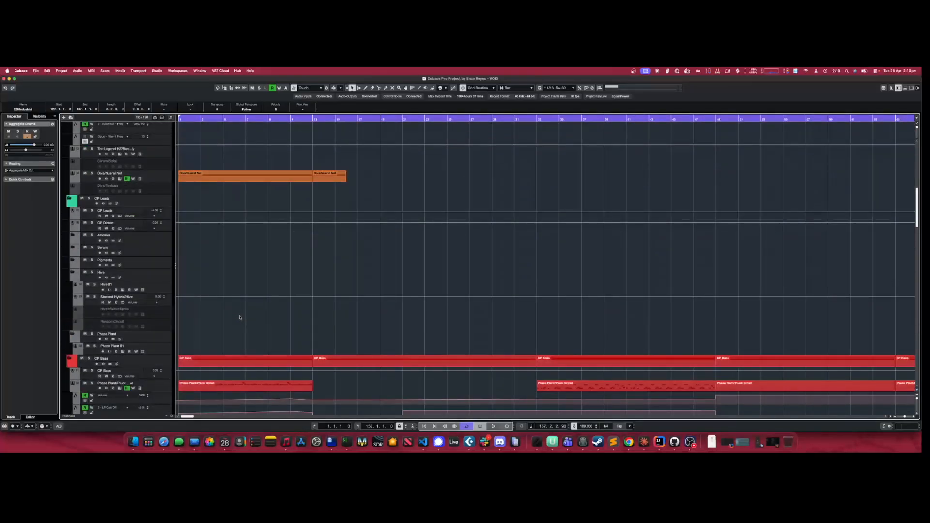
pyautogui.scroll(-8, 239, 317)
pyautogui.scroll(3, 239, 317)
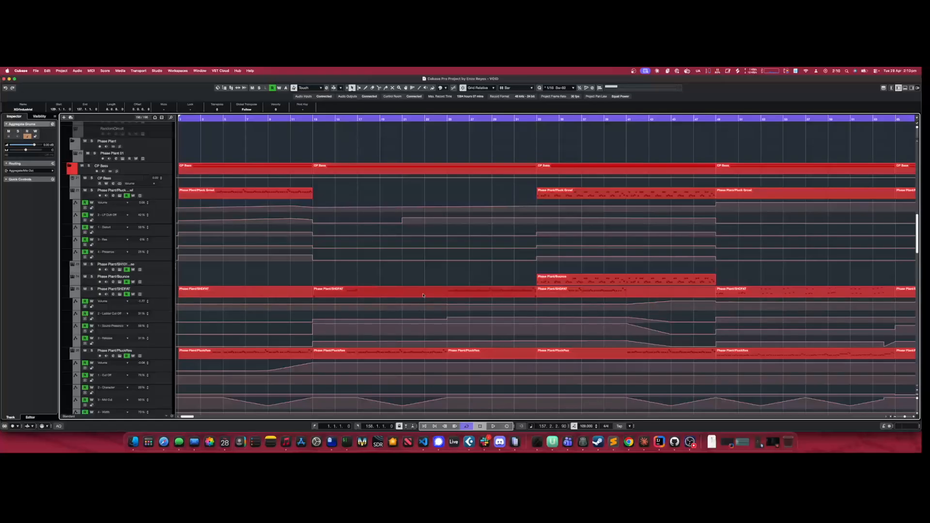
# Examine the Pluck-Growl patch with its on-screen keyboard shown, audition a note, and close the instrument
pyautogui.click(119, 196)
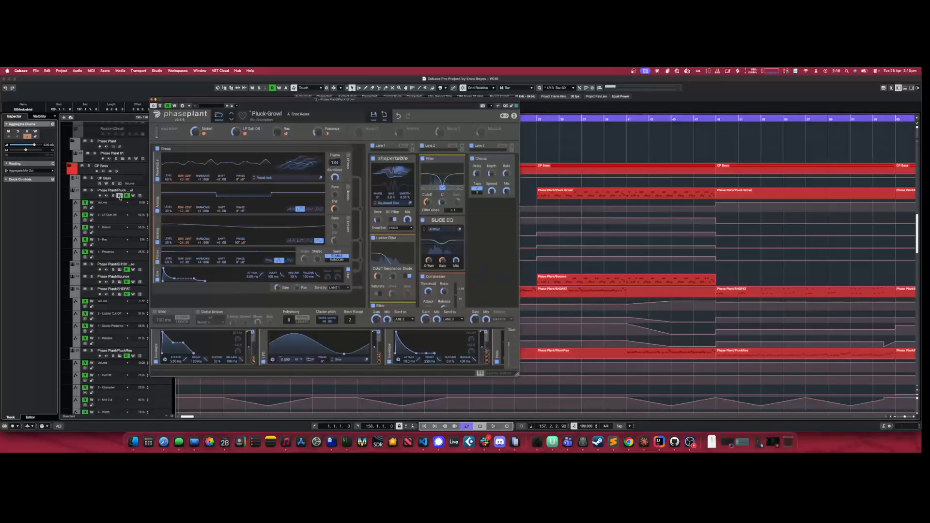
pyautogui.click(480, 373)
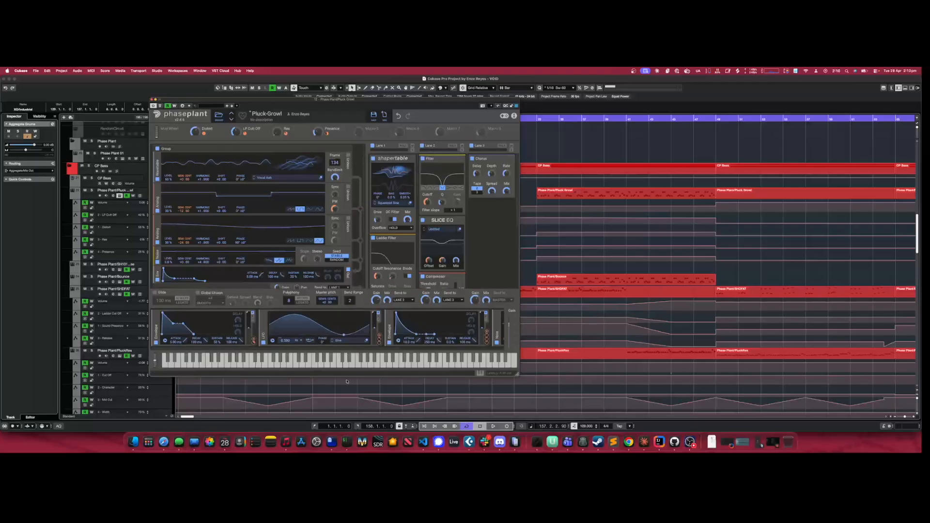
pyautogui.click(283, 364)
pyautogui.click(153, 100)
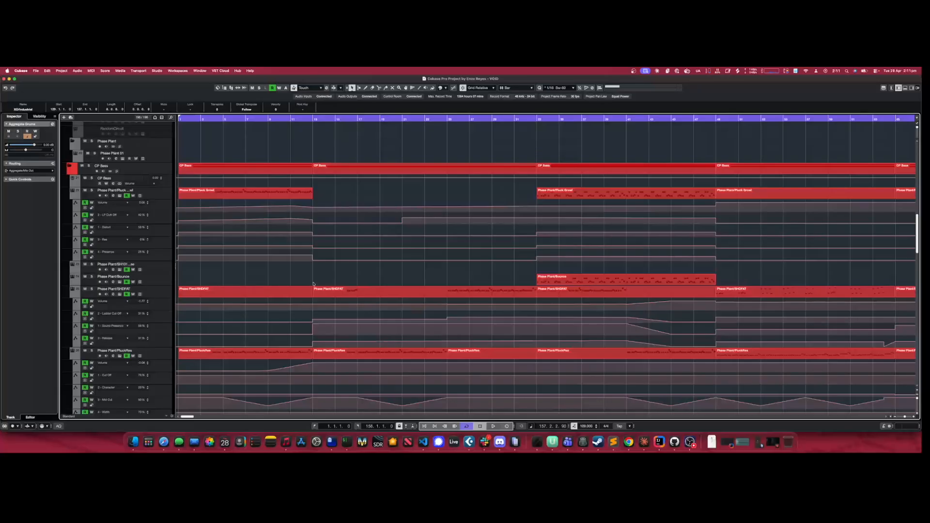
# Expand the Serum folder under CP Leads and open the Serum/Vyle instrument, declining the update offer
pyautogui.scroll(5, 158, 300)
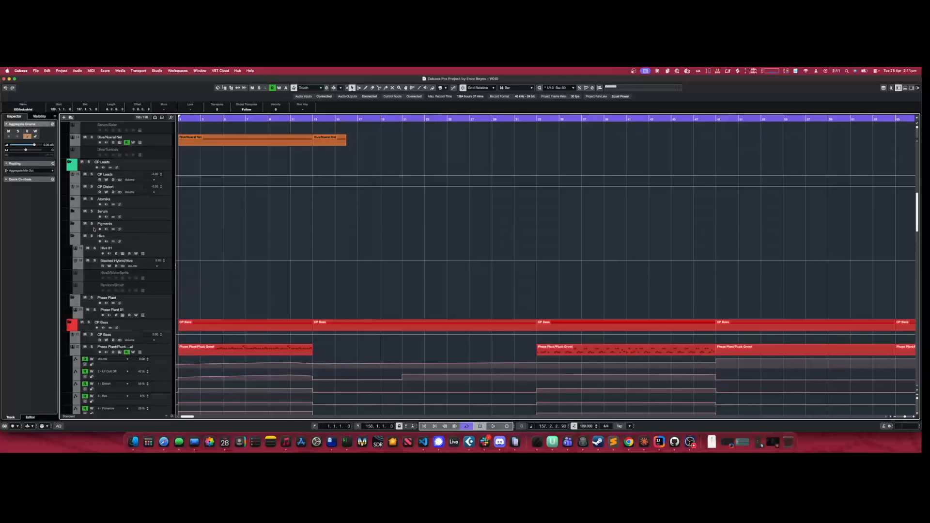
pyautogui.click(75, 213)
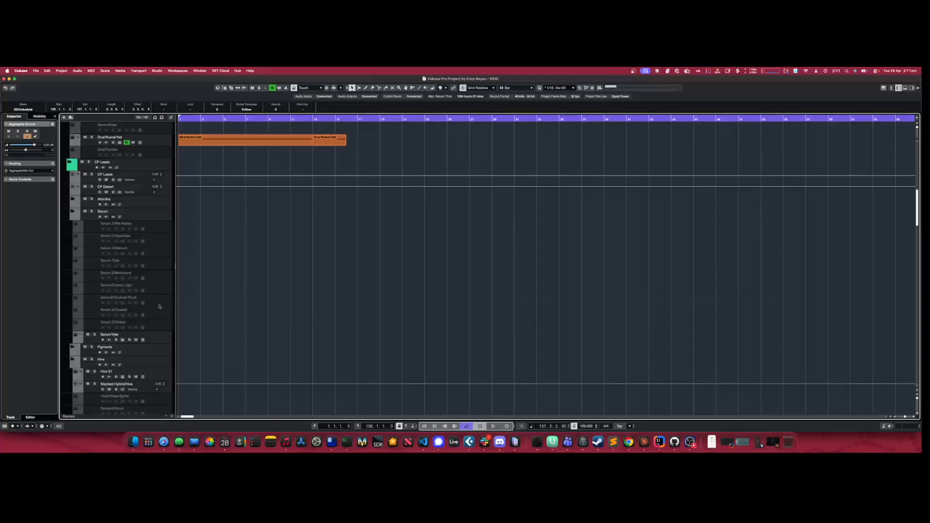
pyautogui.click(145, 336)
pyautogui.click(123, 339)
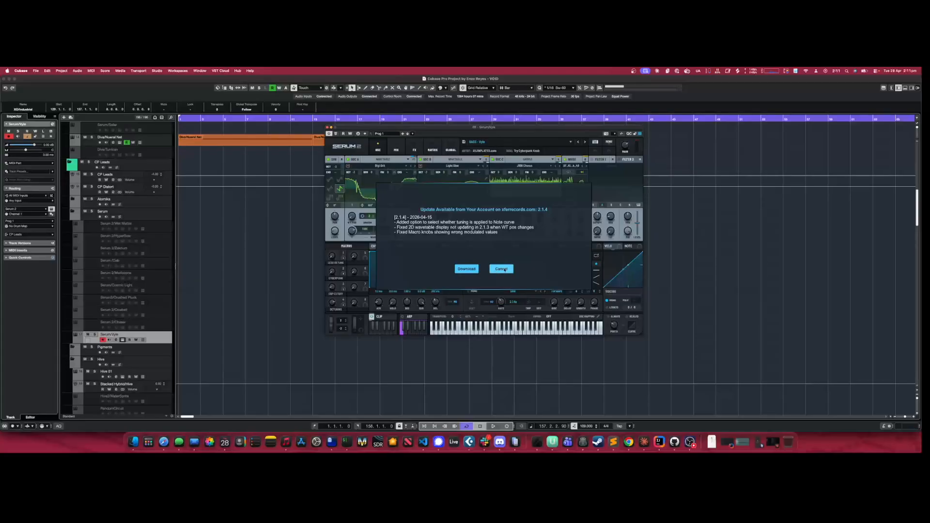
pyautogui.click(503, 269)
# Audition the Vyle bass patch with several notes, close Serum 2, and collapse the Serum folder
pyautogui.click(487, 330)
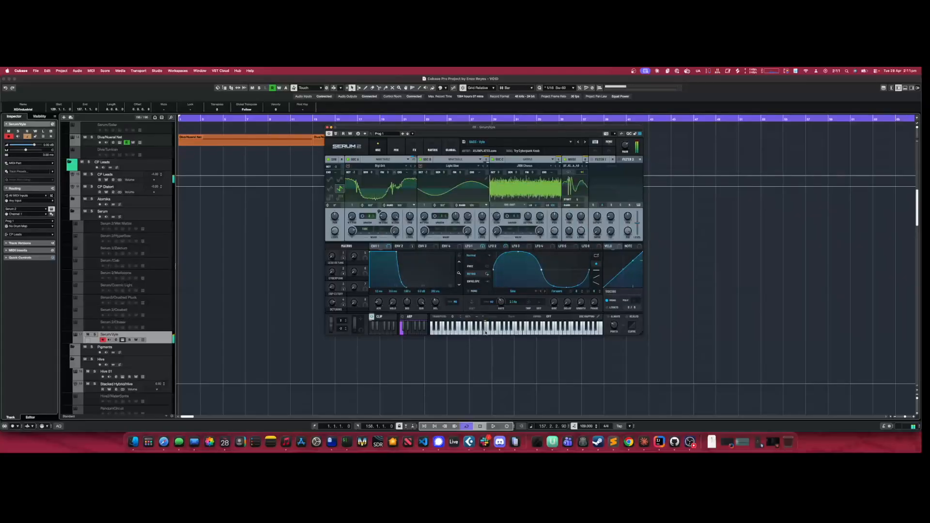
pyautogui.click(513, 330)
pyautogui.click(520, 333)
pyautogui.click(520, 332)
pyautogui.click(523, 333)
pyautogui.click(524, 333)
pyautogui.click(328, 128)
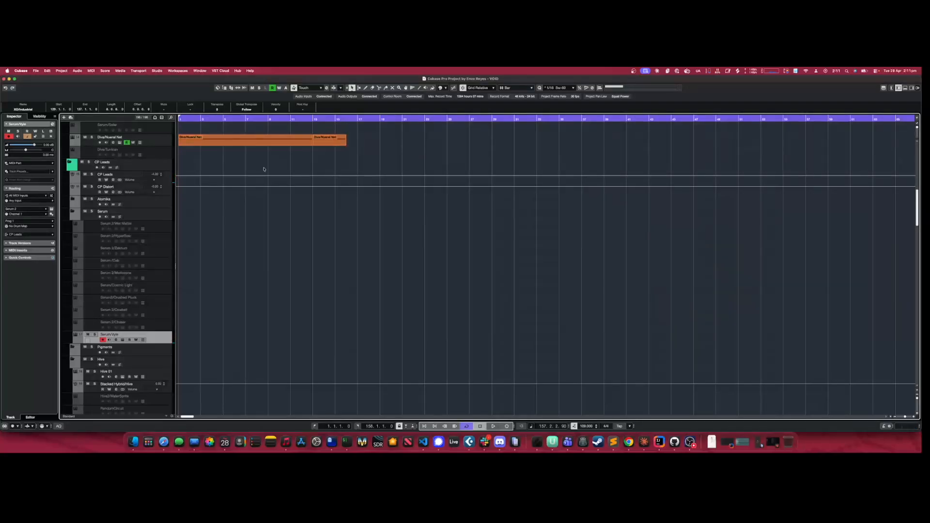
pyautogui.click(72, 211)
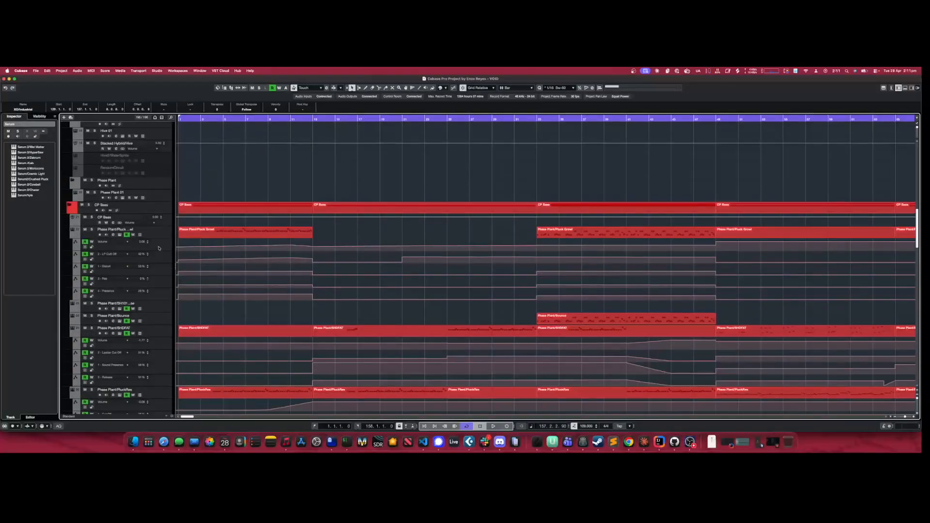
# Review the CP Bass clips and automation against the FX and Cyber Punk tracks, bringing Cubase back to the front
pyautogui.scroll(-5, 159, 248)
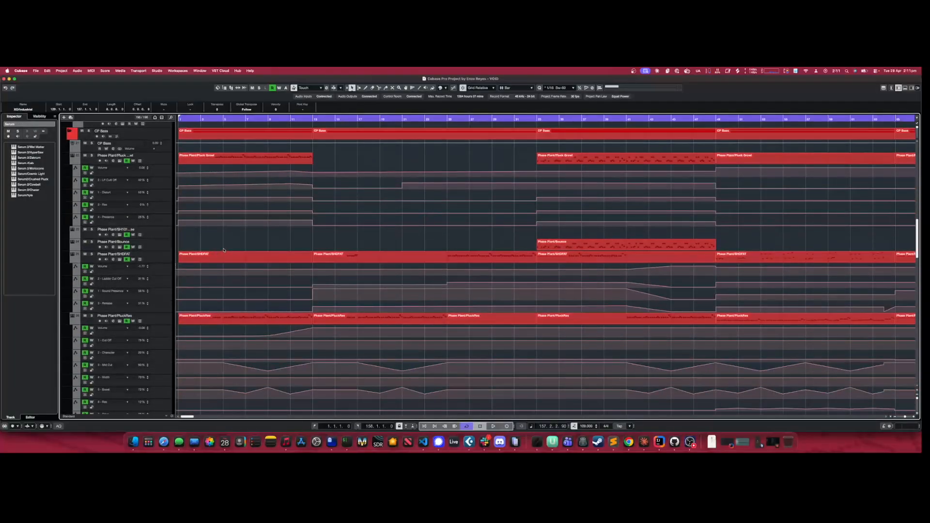
pyautogui.scroll(10, 194, 243)
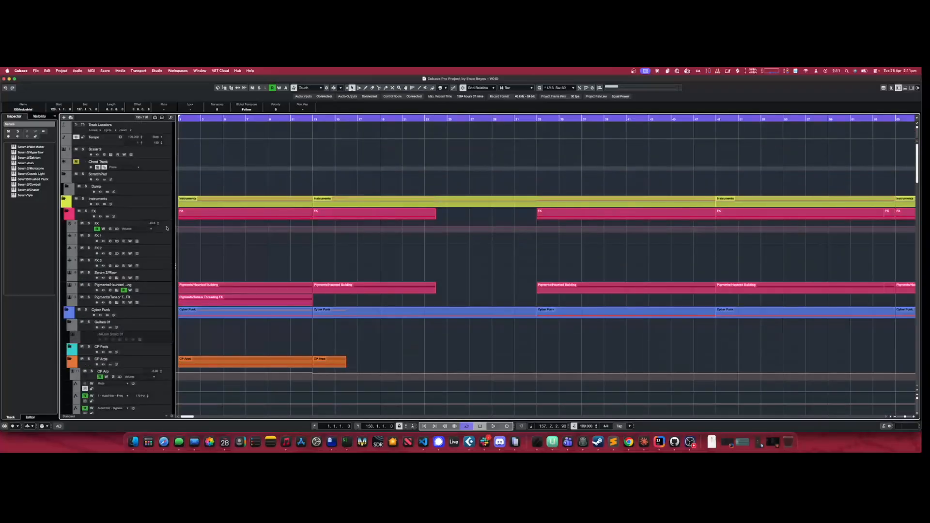
pyautogui.scroll(3, 163, 231)
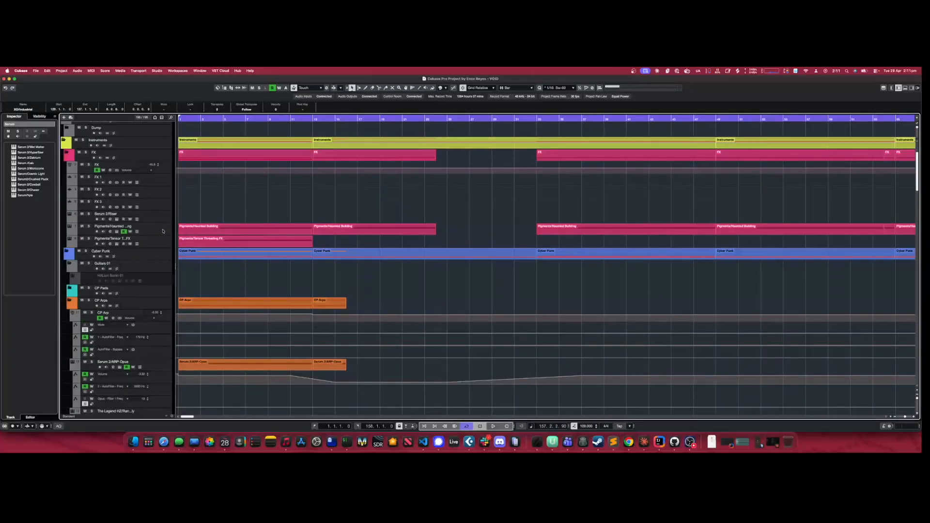
pyautogui.scroll(3, 163, 231)
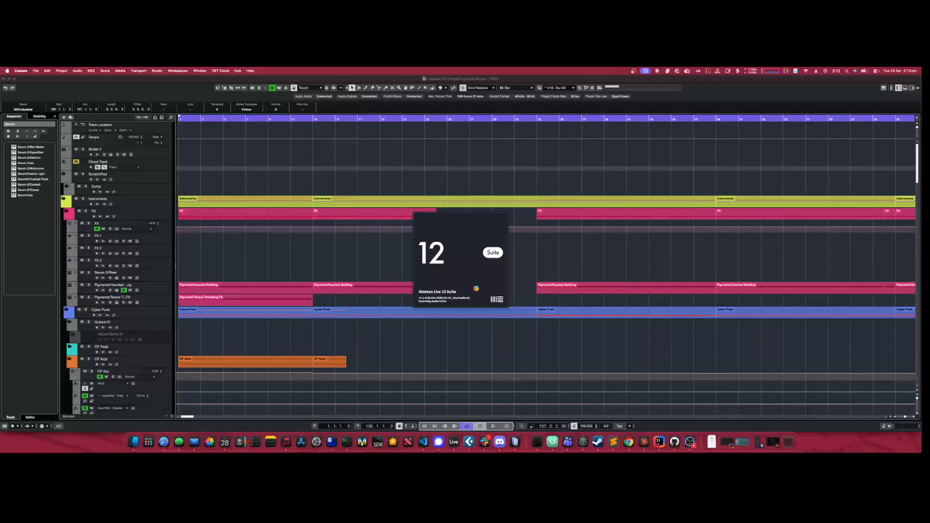
pyautogui.click(735, 92)
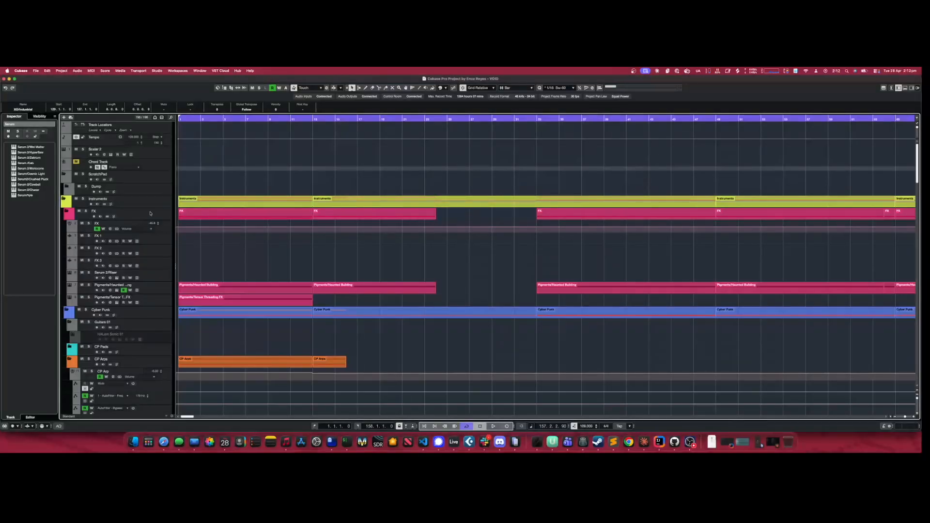
# Expand the Dump folder inside ScratchPad and inspect the Tempo and Track Locators tracks
pyautogui.click(66, 188)
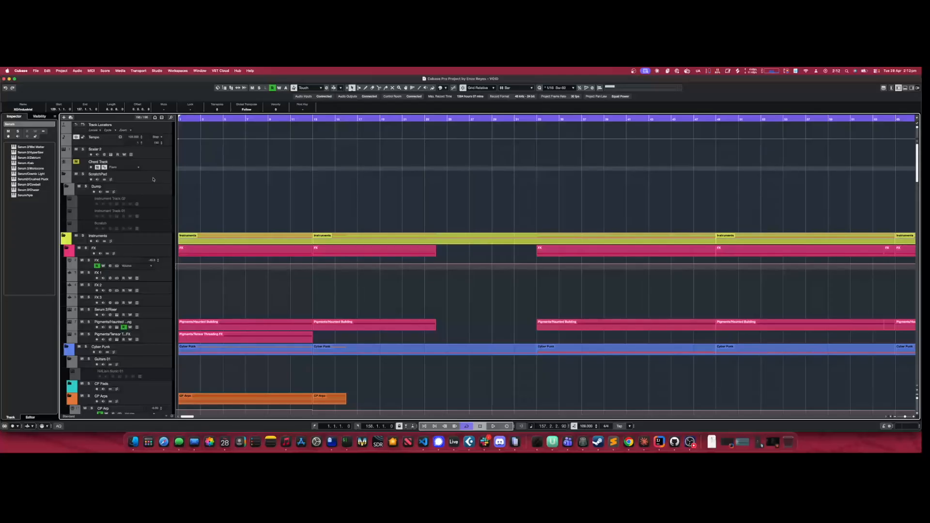
pyautogui.click(65, 138)
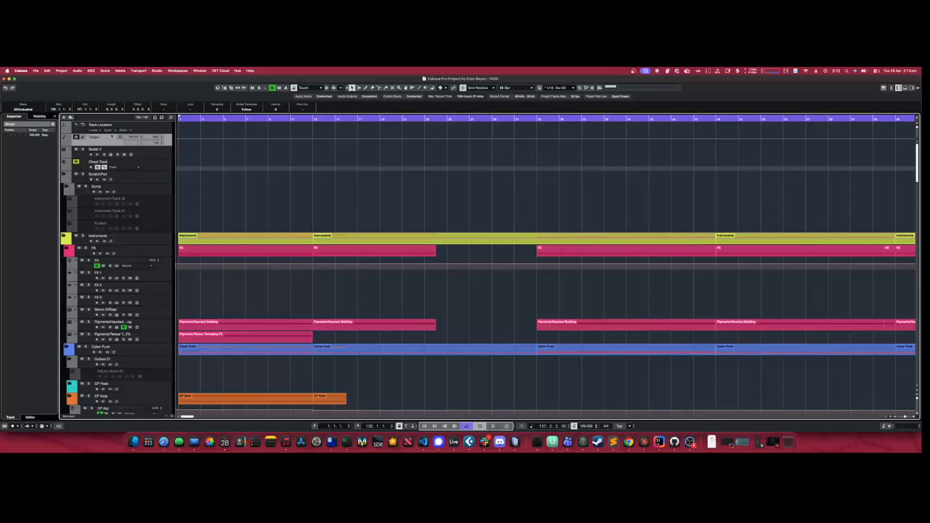
pyautogui.click(63, 128)
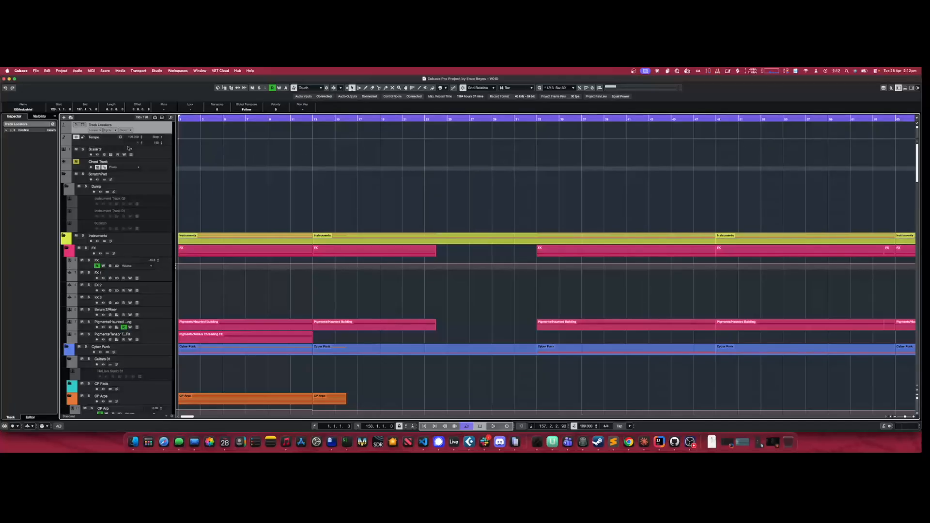
pyautogui.click(64, 142)
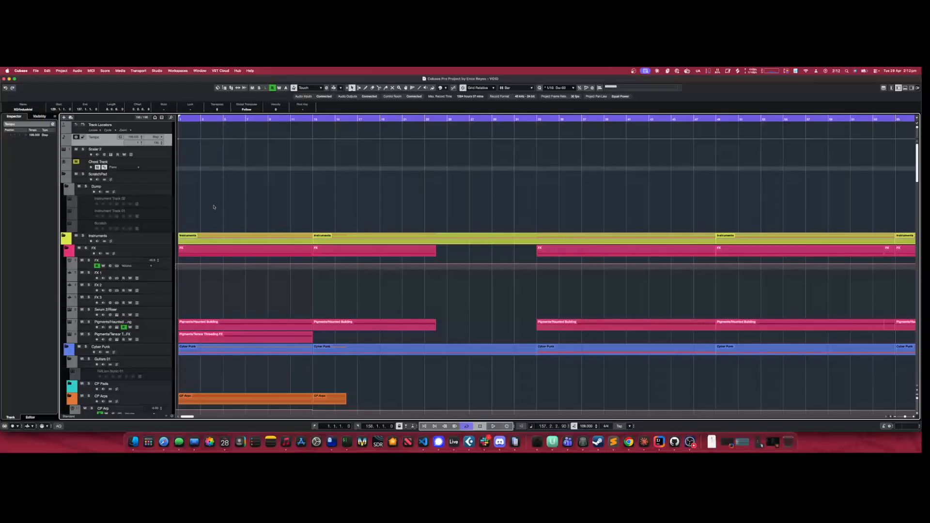
# Inspect the disabled instrument tracks in the Dump folder, ending with the first one selected
pyautogui.click(162, 203)
pyautogui.click(161, 190)
pyautogui.click(160, 201)
pyautogui.click(159, 223)
pyautogui.click(155, 213)
pyautogui.click(151, 204)
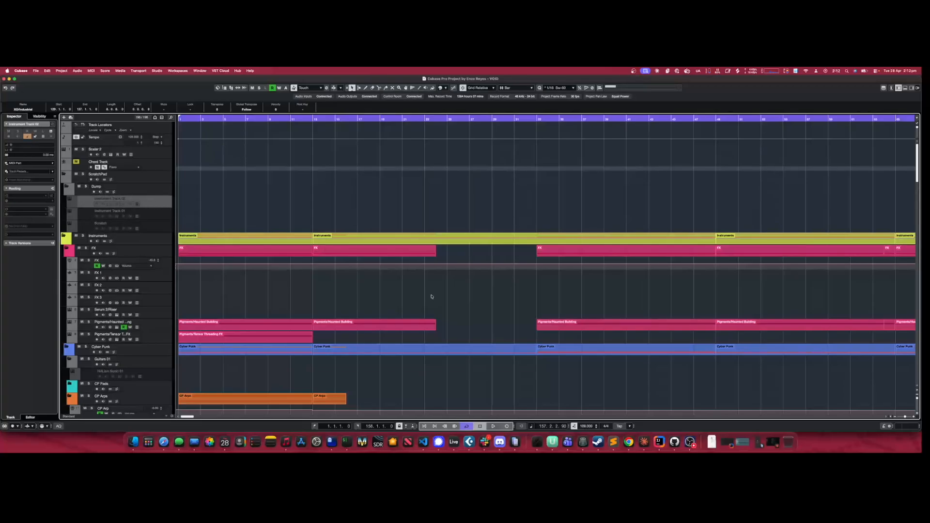
# Select the Phase Plant/Bounce clip, review the surrounding bass clips and automation, and return to the Dump folder's first track
pyautogui.scroll(-15, 443, 290)
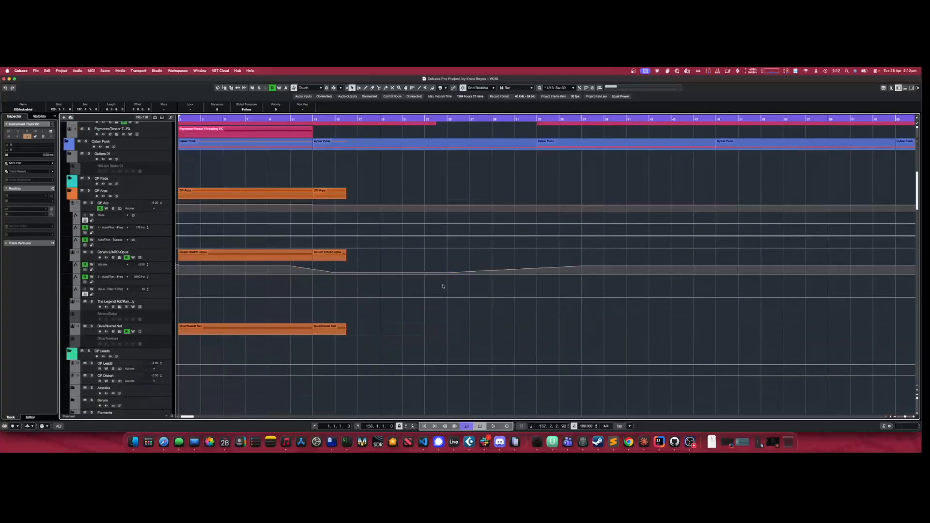
pyautogui.scroll(5, 443, 286)
pyautogui.click(613, 189)
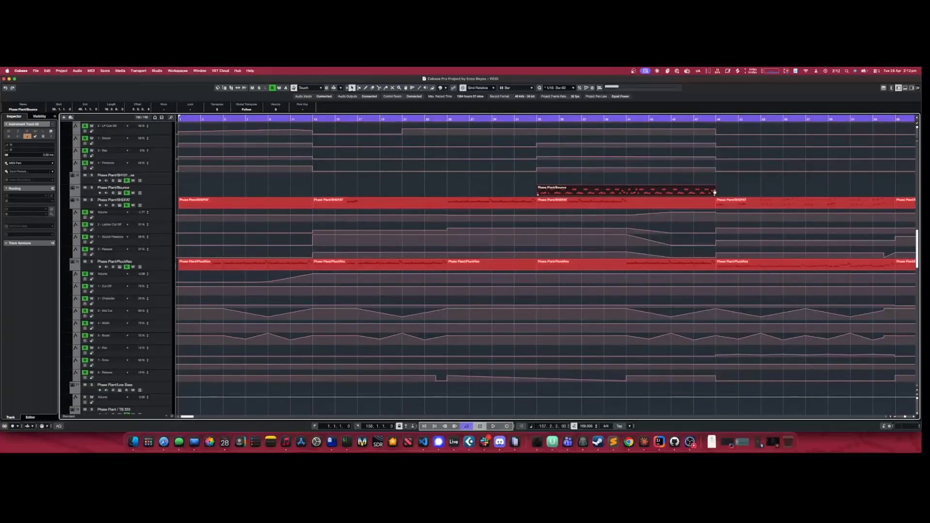
pyautogui.scroll(15, 525, 180)
pyautogui.scroll(-20, 526, 181)
pyautogui.scroll(5, 527, 179)
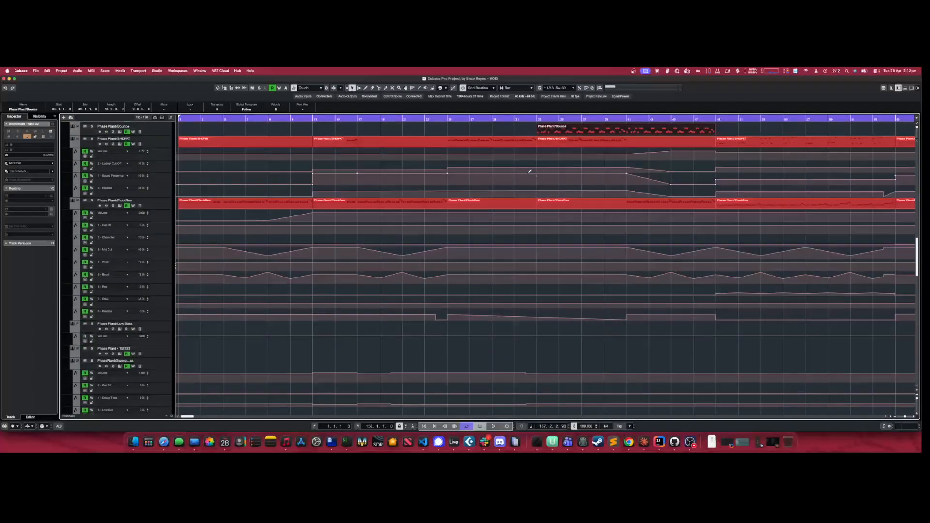
pyautogui.scroll(10, 523, 173)
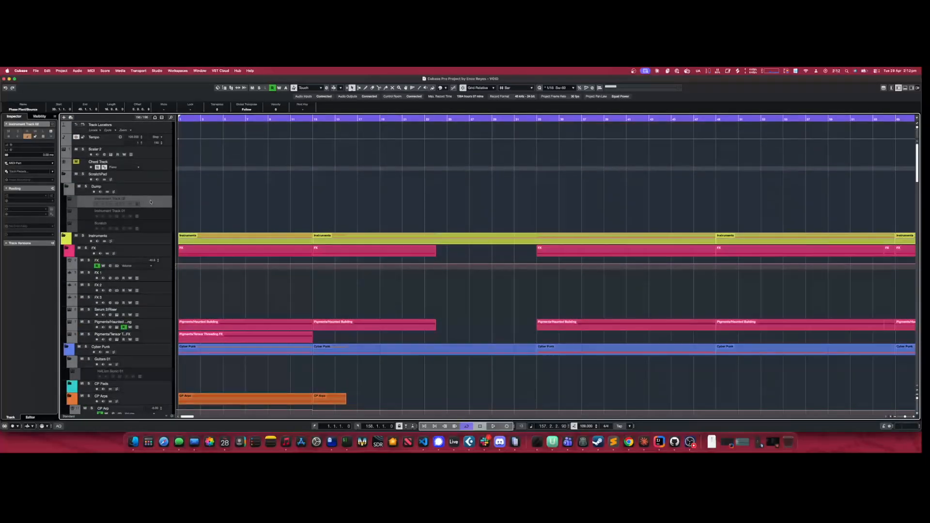
pyautogui.rightClick(153, 199)
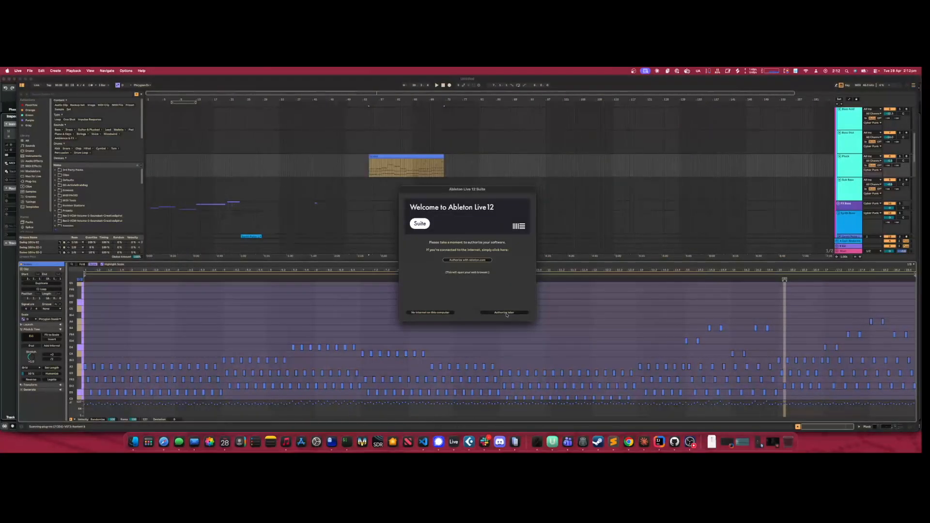
# Postpone Ableton Live's authorization, look over the open set, and quit the Soundtoys SpaceBlender activation
pyautogui.click(506, 313)
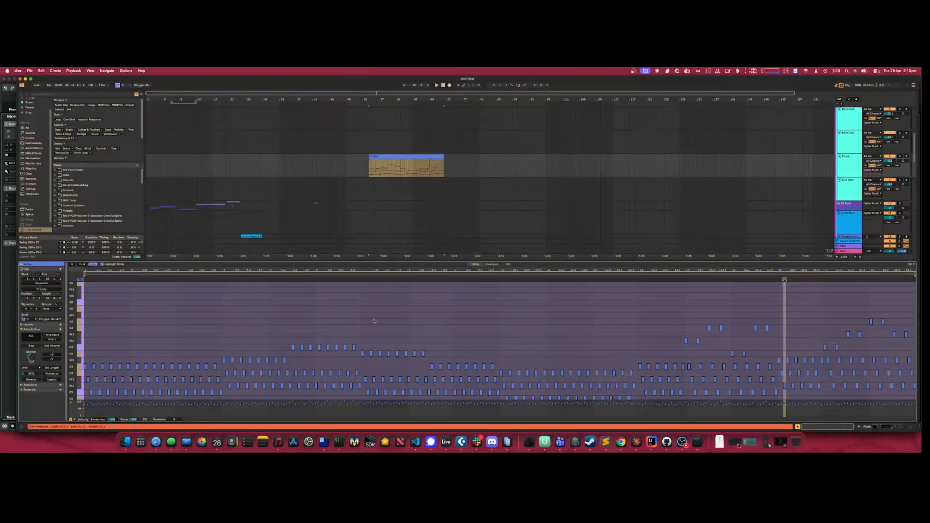
pyautogui.scroll(3, 482, 151)
pyautogui.scroll(-2, 477, 199)
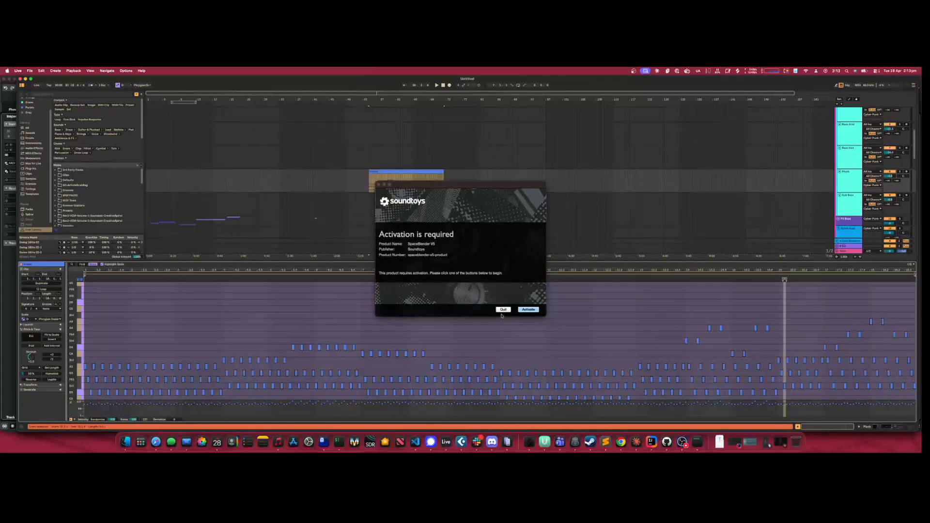
pyautogui.click(503, 310)
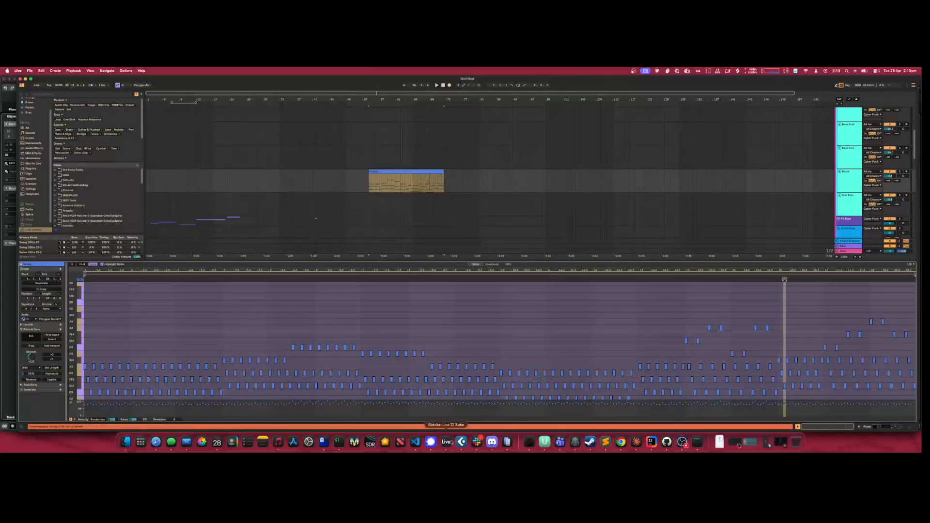
# Switch back to Cubase and select the first instrument track in the Dump folder
pyautogui.click(461, 442)
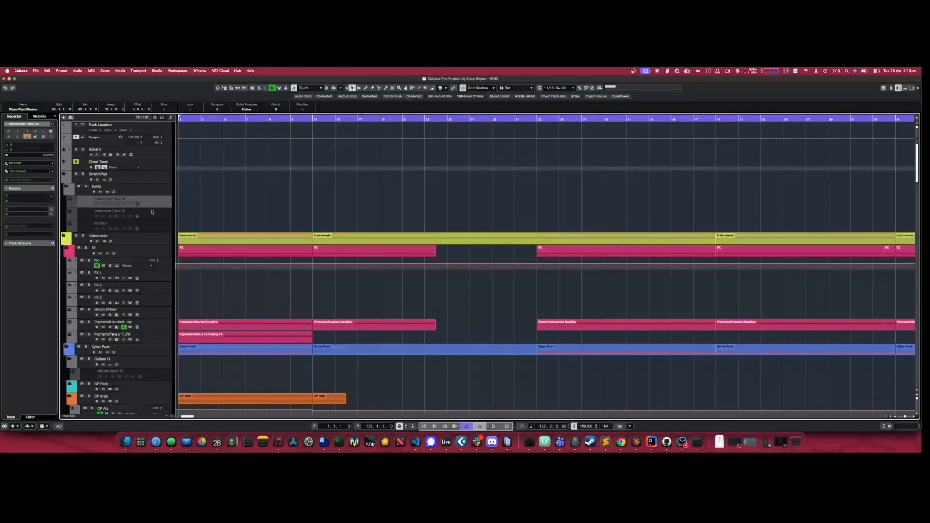
pyautogui.click(146, 192)
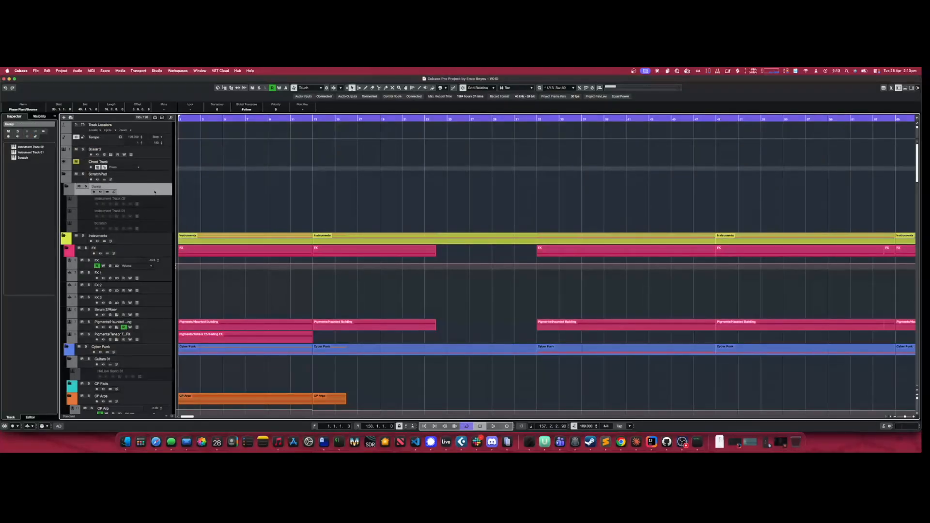
pyautogui.click(158, 200)
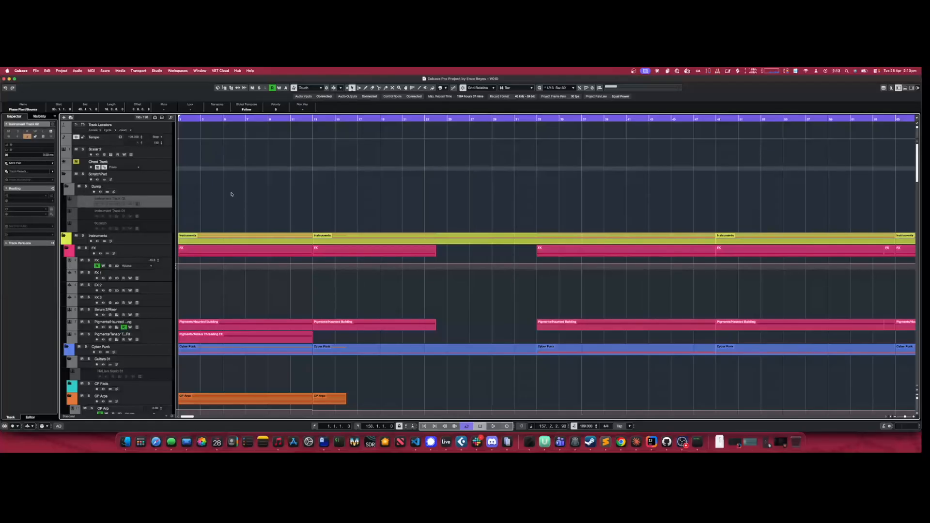
# Draw an empty MIDI part from about bar 3 to bar 22 on the Dump folder's first instrument track and open it for editing
pyautogui.moveTo(183, 200); pyautogui.dragTo(244, 205)
pyautogui.rightClick(243, 201)
pyautogui.rightClick(291, 205)
pyautogui.click(305, 206)
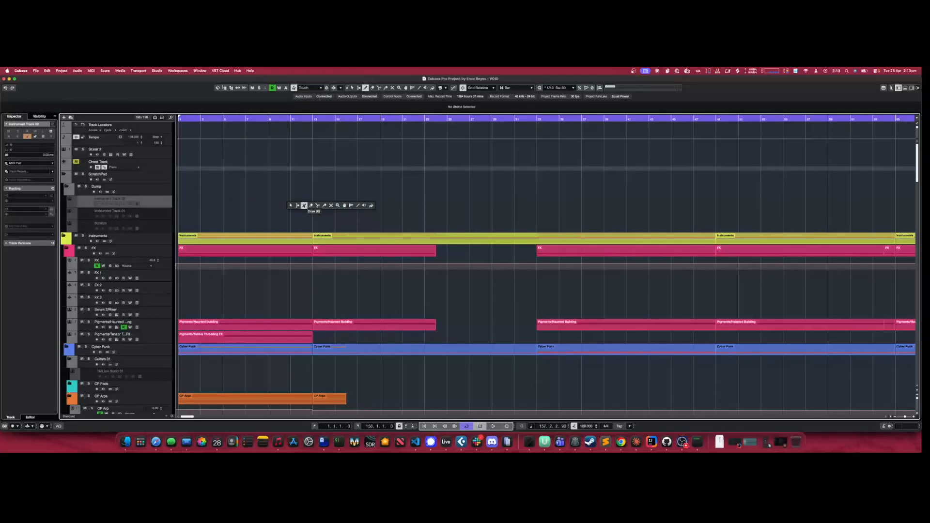
pyautogui.moveTo(209, 198); pyautogui.dragTo(410, 207)
pyautogui.rightClick(369, 206)
pyautogui.click(373, 207)
pyautogui.doubleClick(316, 202)
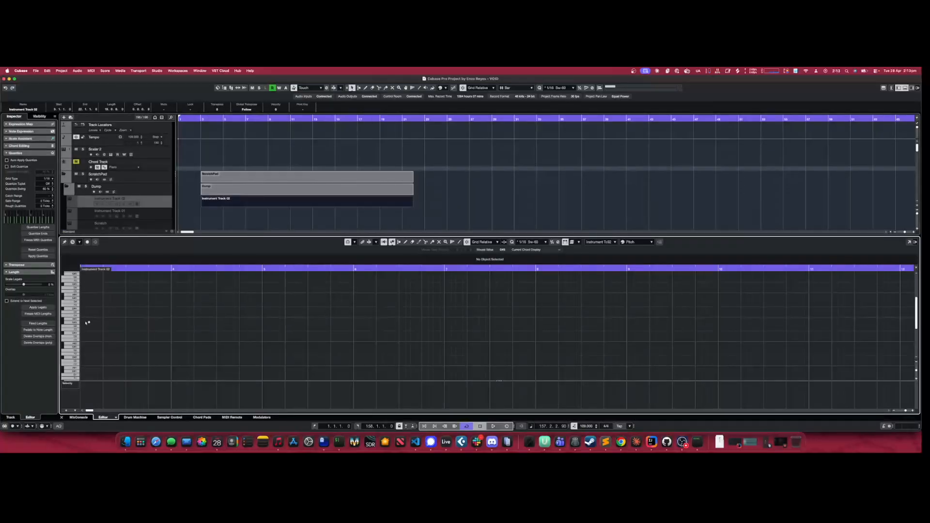
# Draw one long note of about two bars at the part's start, followed by a scatter of short notes at varied pitches
pyautogui.rightClick(97, 321)
pyautogui.click(104, 319)
pyautogui.moveTo(88, 339); pyautogui.dragTo(291, 329)
pyautogui.click(288, 329)
pyautogui.moveTo(328, 297); pyautogui.dragTo(338, 298)
pyautogui.click(465, 315)
pyautogui.click(499, 333)
pyautogui.click(515, 340)
pyautogui.click(583, 294)
pyautogui.click(670, 301)
pyautogui.moveTo(692, 312); pyautogui.dragTo(713, 312)
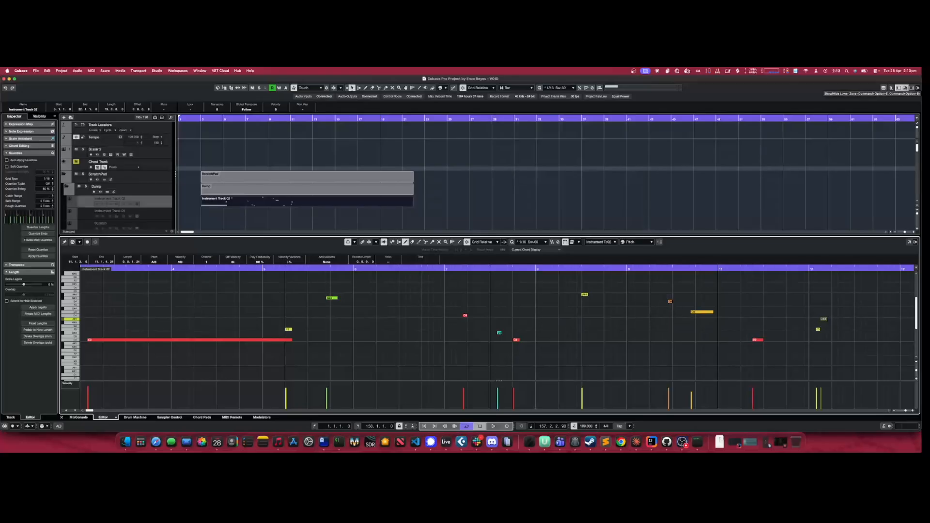
# Delete the drawn part from the ScratchPad folder and hide the lower editor zone
pyautogui.click(318, 178)
pyautogui.press('Delete')
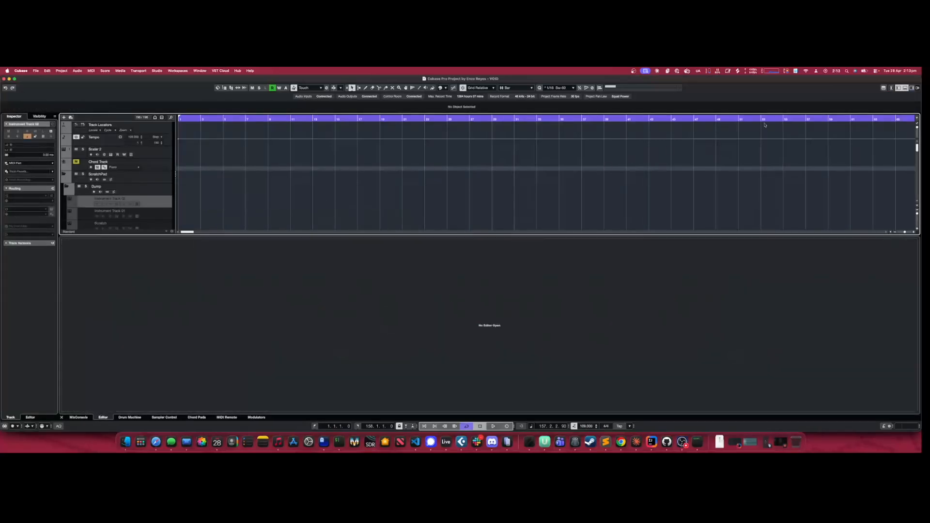
pyautogui.click(904, 88)
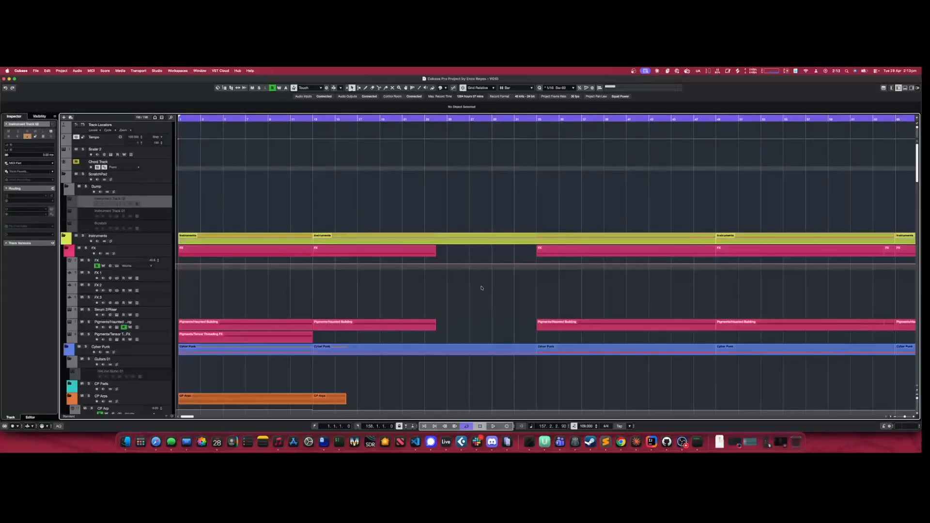
# Quit the Soundtoys SpaceBlender activation and return the project cursor to bar 1
pyautogui.scroll(-10, 324, 279)
pyautogui.scroll(10, 315, 259)
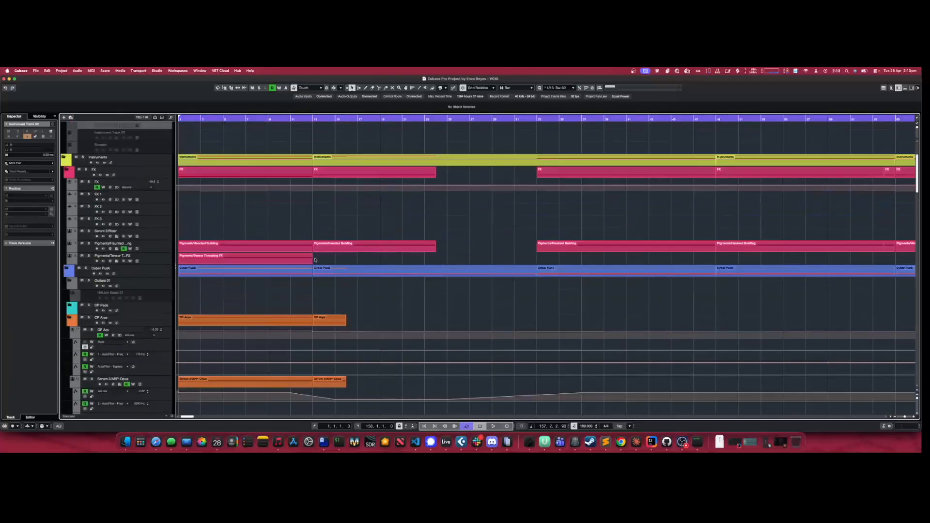
pyautogui.scroll(-1, 316, 259)
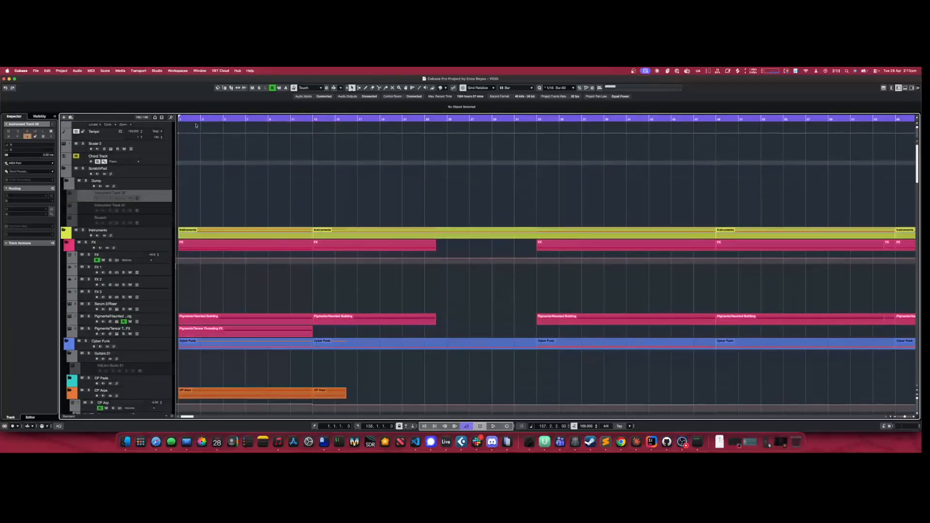
pyautogui.moveTo(180, 117)
pyautogui.mouseDown()
pyautogui.moveTo(311, 124)
pyautogui.moveTo(181, 121)
pyautogui.mouseUp()
pyautogui.moveTo(181, 119)
pyautogui.mouseDown()
pyautogui.moveTo(660, 117)
pyautogui.moveTo(180, 117)
pyautogui.mouseUp()
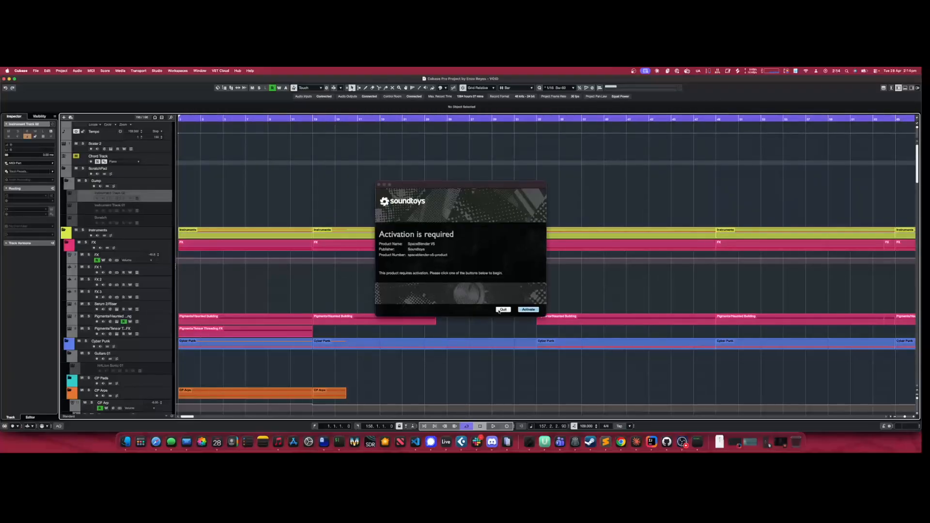
pyautogui.click(503, 310)
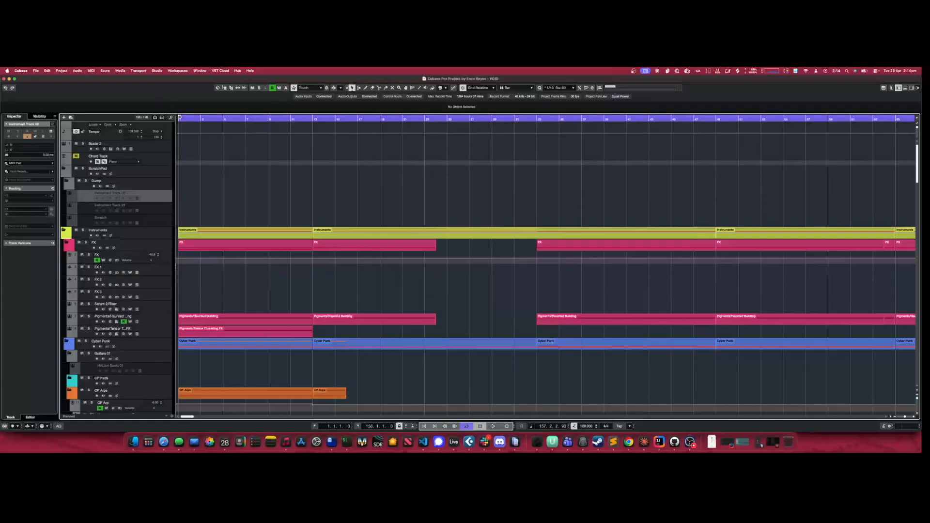
pyautogui.moveTo(180, 117)
pyautogui.mouseDown()
pyautogui.moveTo(768, 120)
pyautogui.moveTo(180, 119)
pyautogui.mouseUp()
pyautogui.click(178, 117)
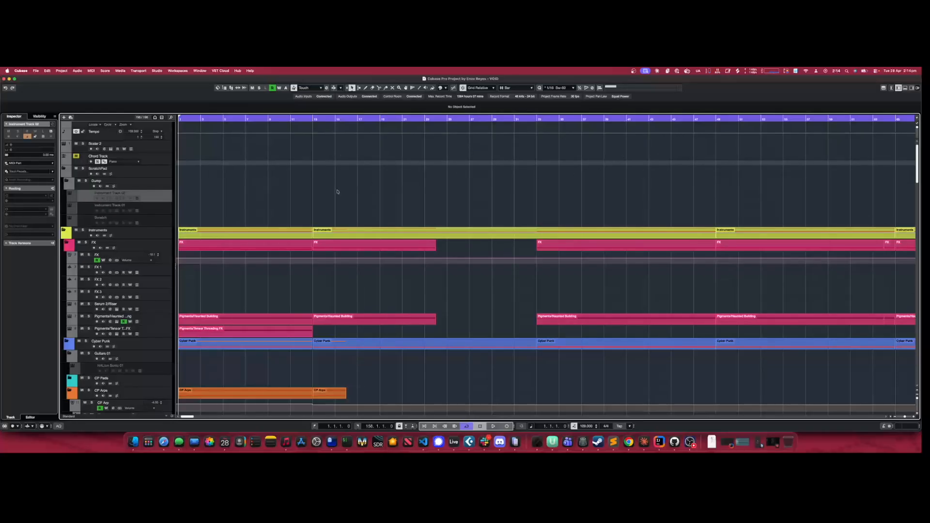
# Inspect the contents of the Instruments, FX and ScratchPad folders, ending with the Instruments folder selected
pyautogui.scroll(-3, 201, 214)
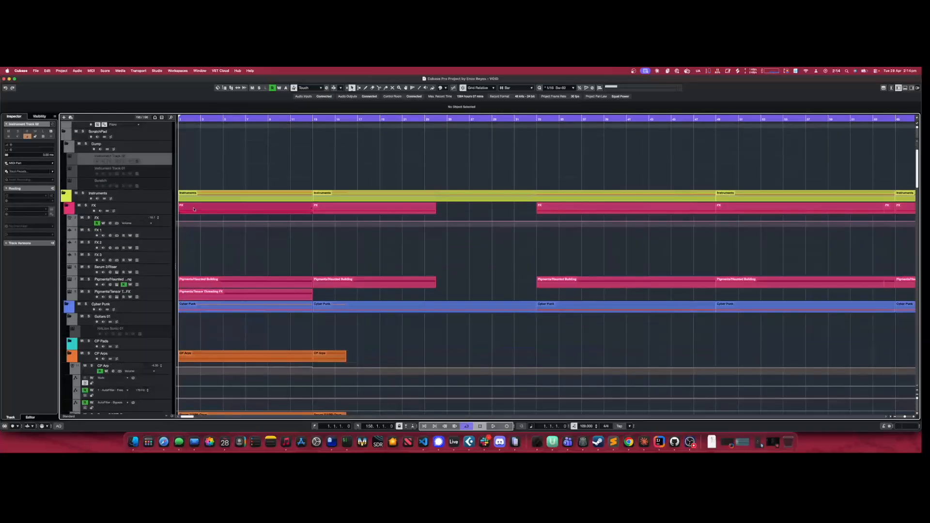
pyautogui.click(163, 199)
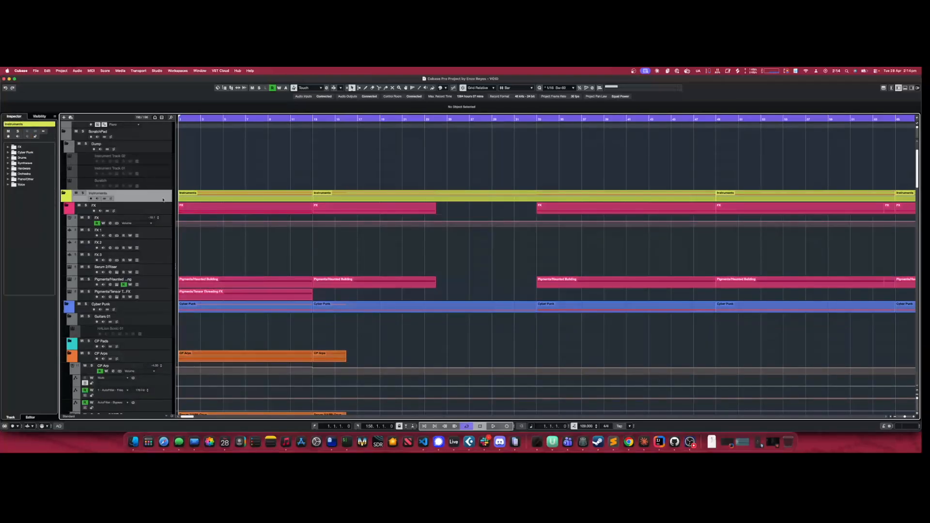
pyautogui.click(154, 210)
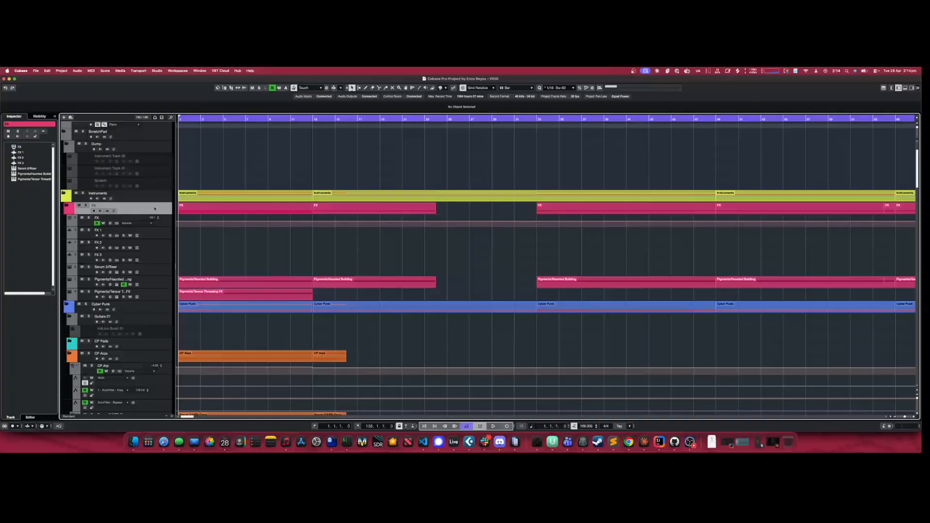
pyautogui.click(157, 196)
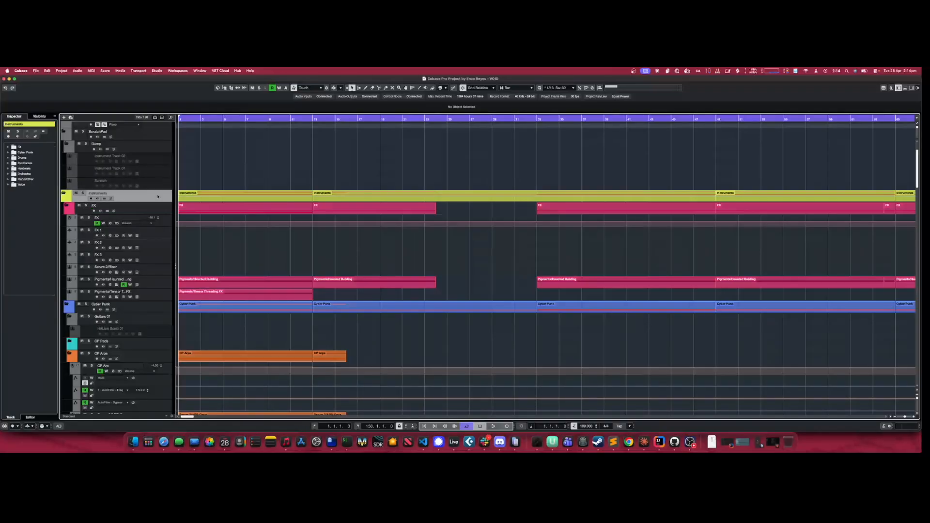
pyautogui.scroll(3, 172, 190)
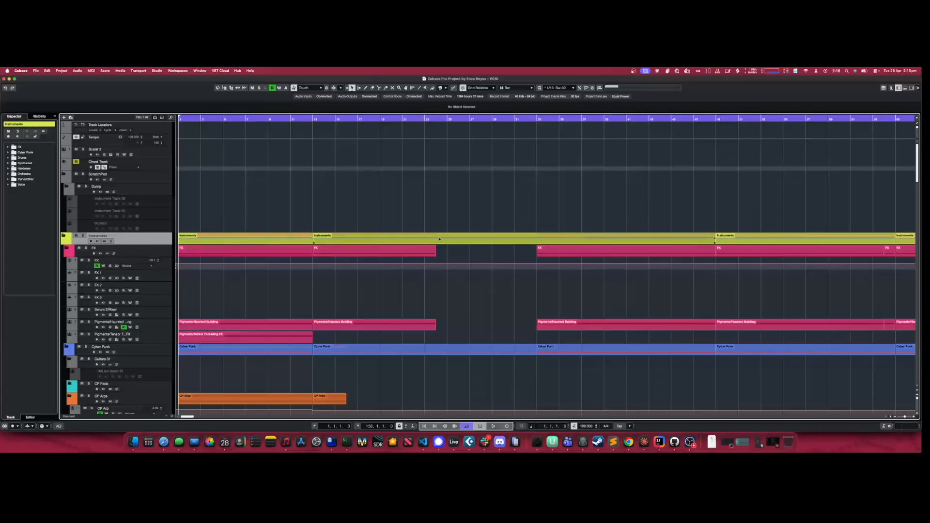
pyautogui.click(154, 177)
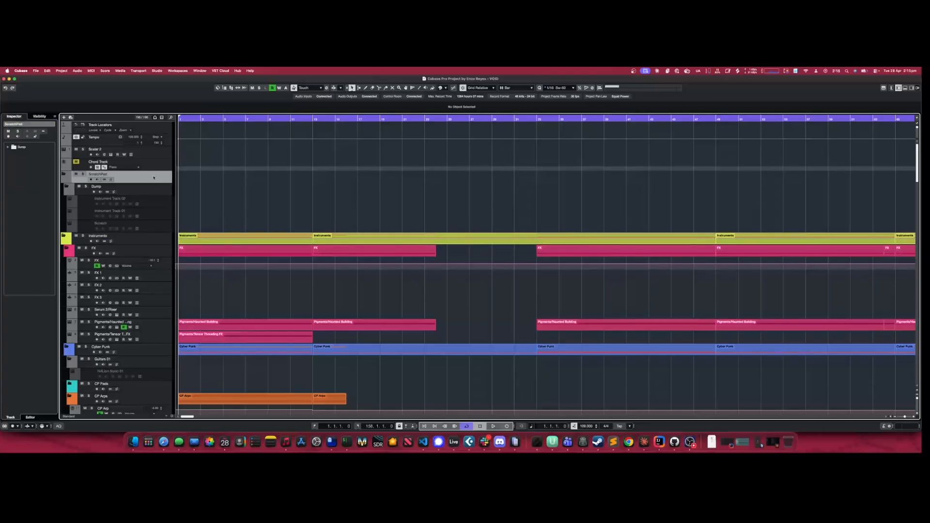
pyautogui.click(154, 242)
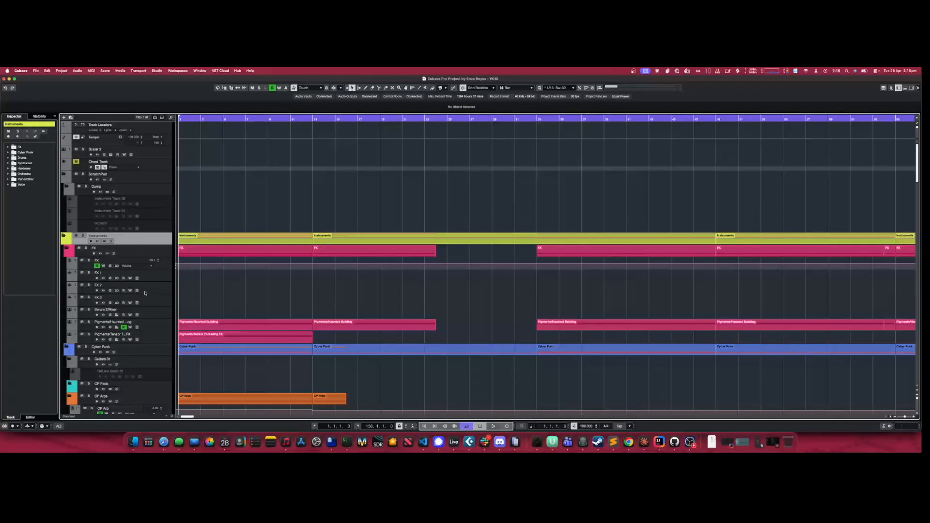
# Look through the FX 1, FX 2 and FX 3 audio tracks, ending with FX 1 selected
pyautogui.moveTo(164, 306); pyautogui.dragTo(156, 294)
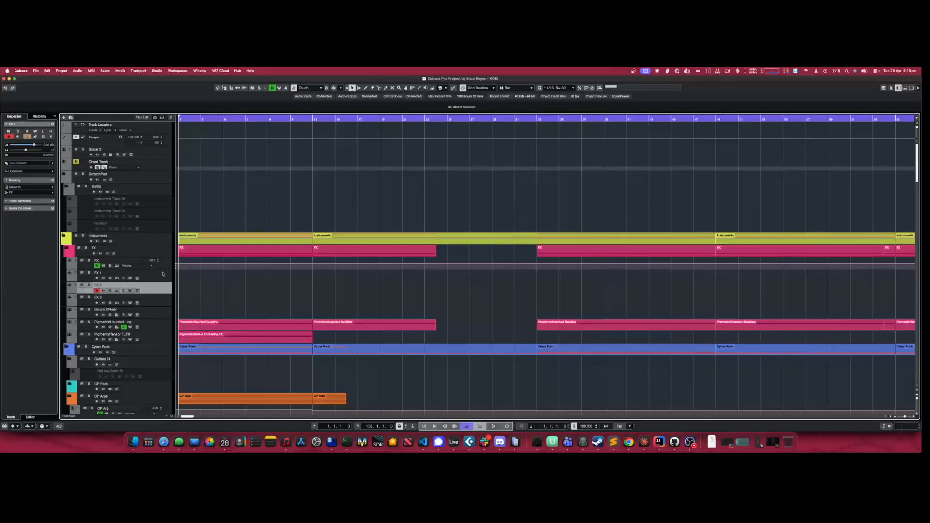
pyautogui.click(163, 273)
pyautogui.click(162, 292)
pyautogui.click(157, 300)
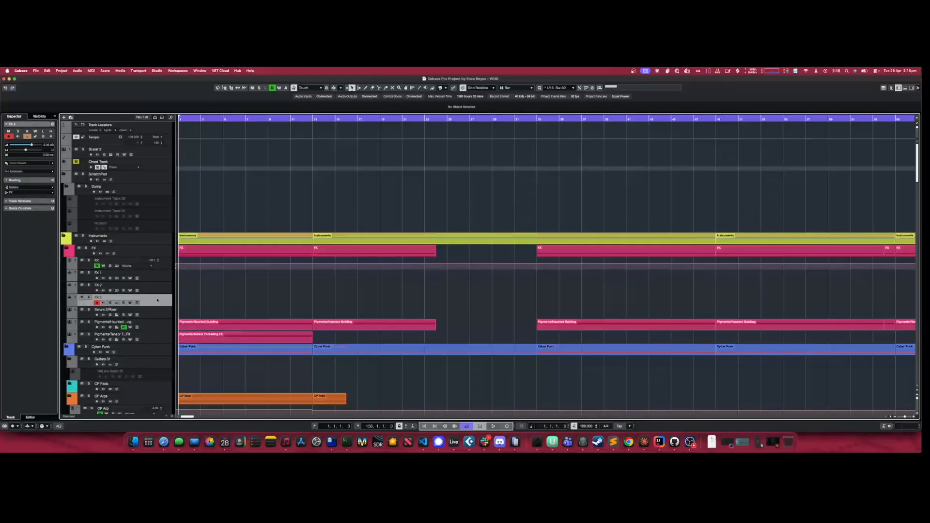
pyautogui.click(158, 289)
pyautogui.click(160, 277)
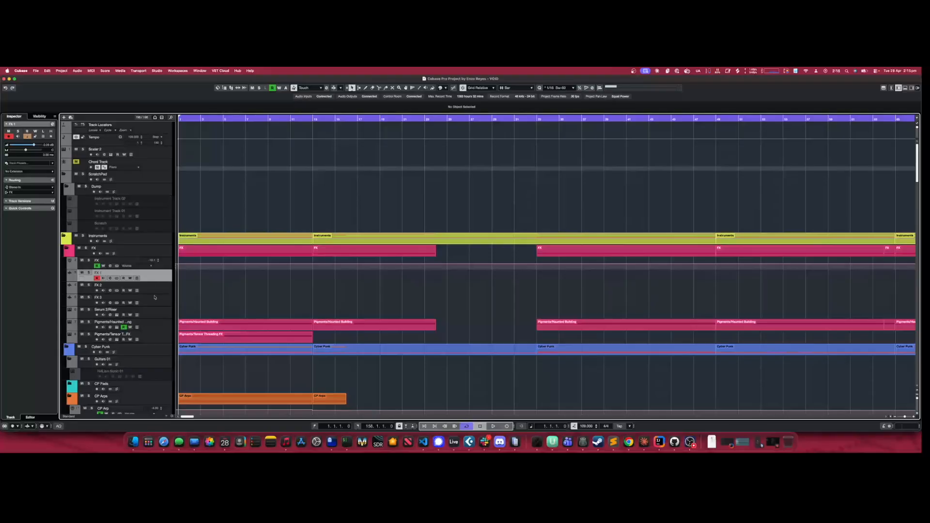
pyautogui.click(155, 297)
pyautogui.click(157, 289)
pyautogui.click(158, 280)
# Show and hide the FX group track's automation lane, finishing with the FX folder selected
pyautogui.click(69, 266)
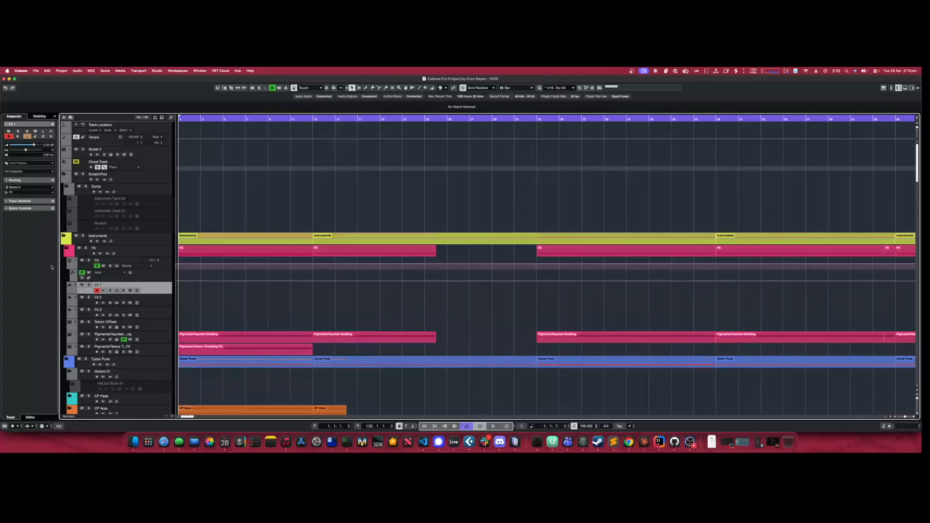
pyautogui.click(69, 266)
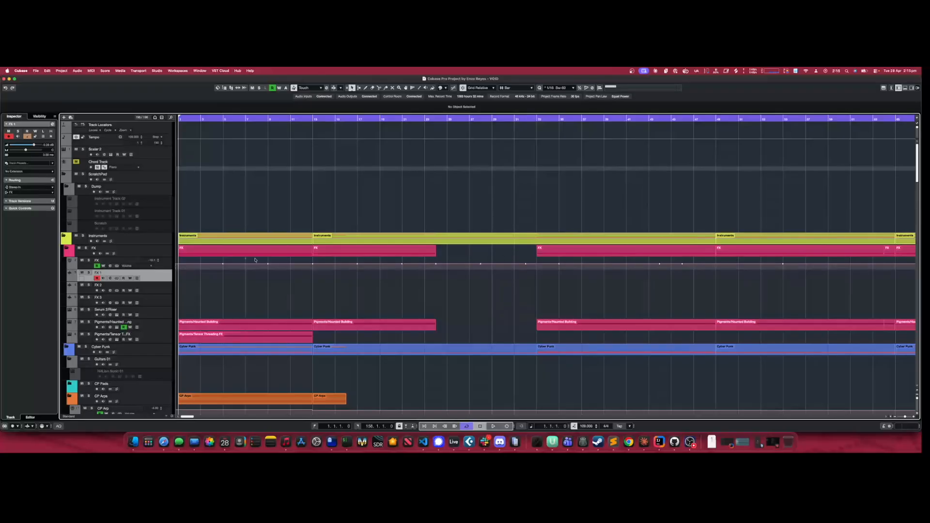
pyautogui.click(130, 251)
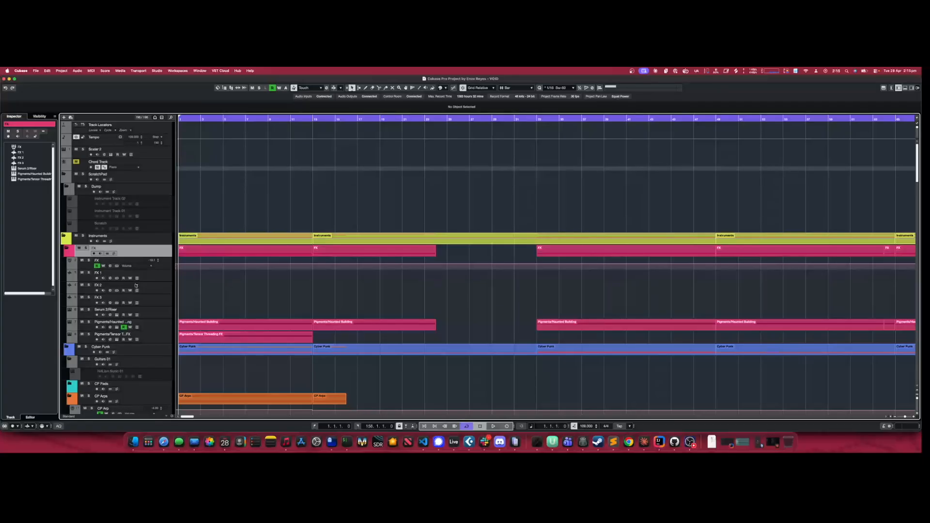
# Collapse the Cyber Punk and Drums folders below the FX tracks
pyautogui.scroll(-6, 126, 269)
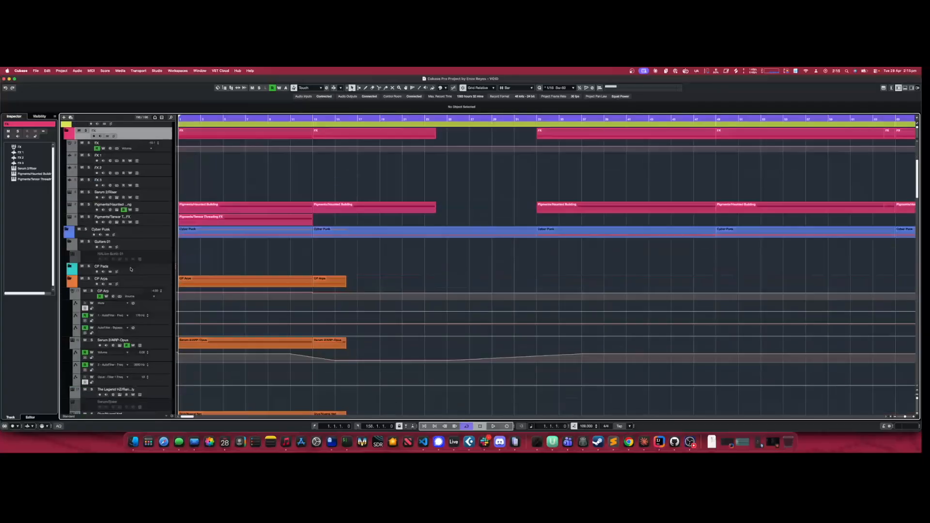
pyautogui.scroll(3, 89, 179)
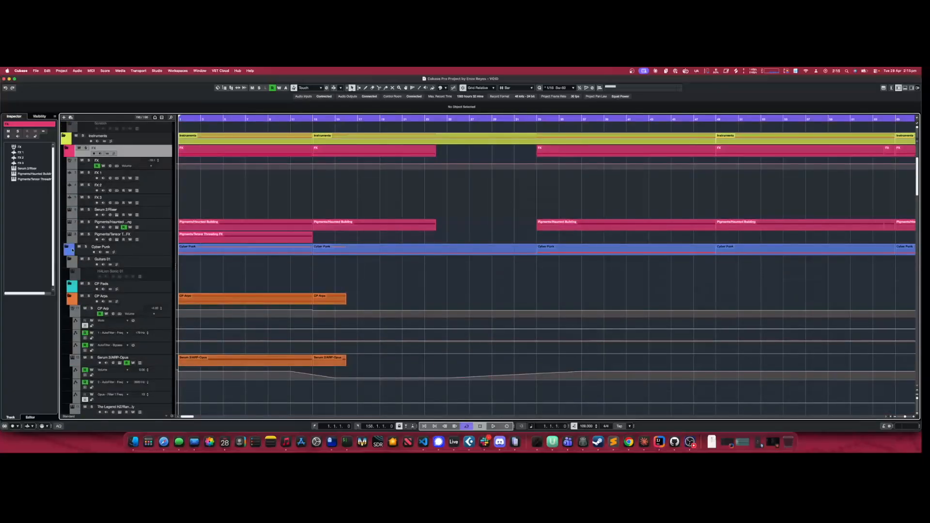
pyautogui.click(72, 249)
pyautogui.click(68, 260)
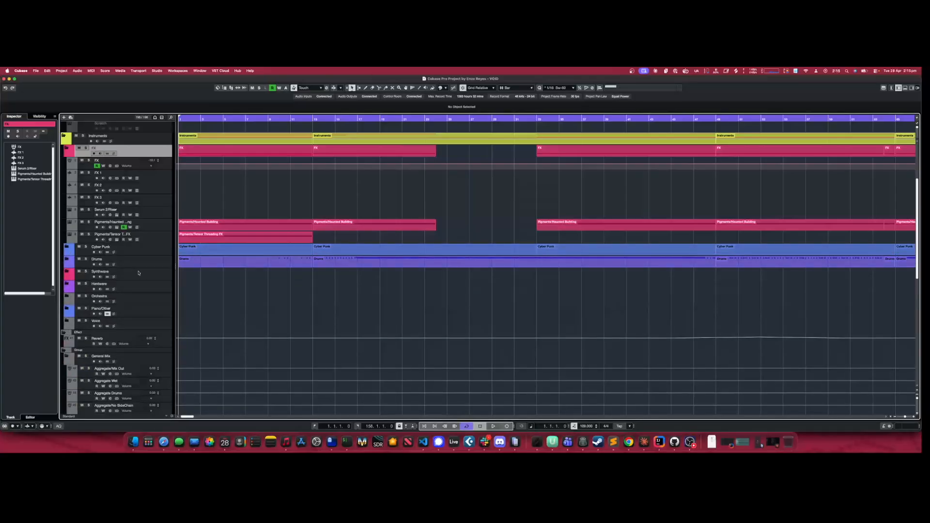
pyautogui.scroll(2, 138, 273)
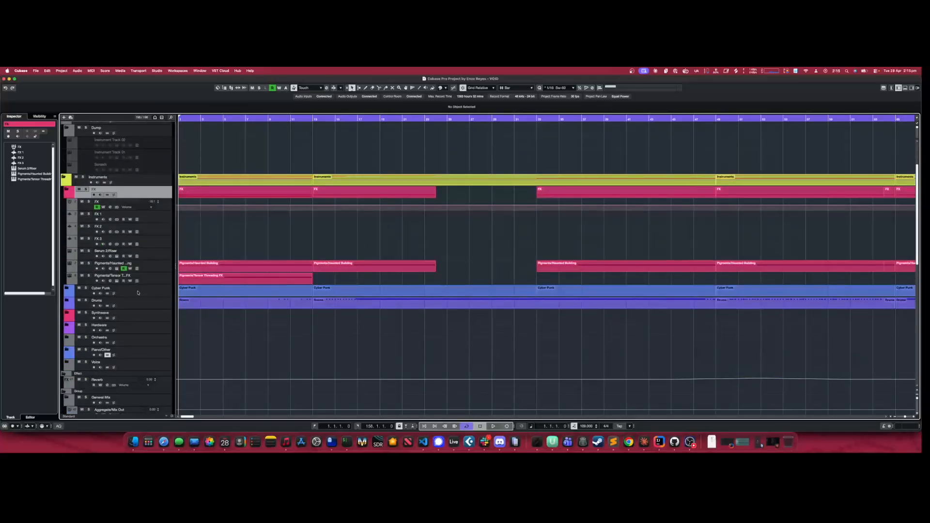
# Check the Cyber Punk folder's subfolders, and select and expand the Drums folder
pyautogui.click(142, 293)
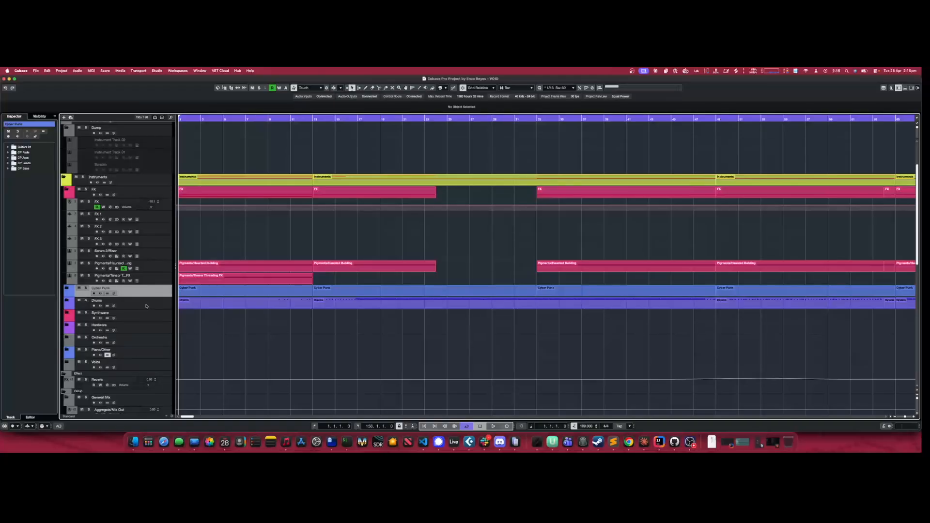
pyautogui.click(146, 306)
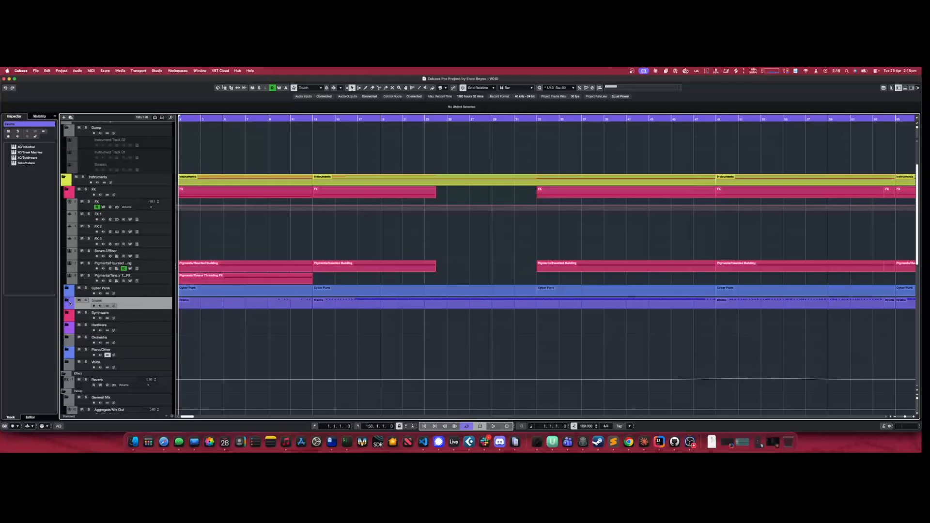
pyautogui.click(69, 303)
pyautogui.click(69, 318)
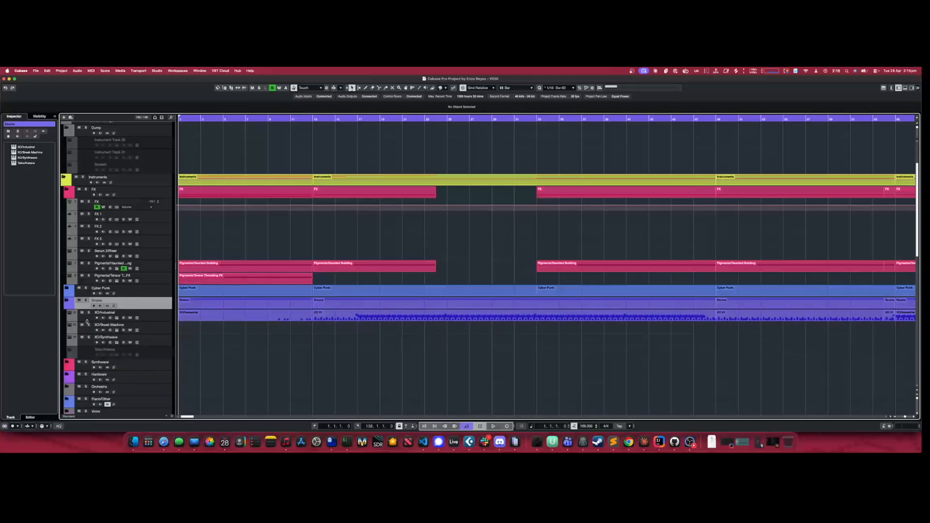
# Look through the Drums folder's XO tracks and its disabled track, ending with XO/Industrial selected
pyautogui.click(157, 350)
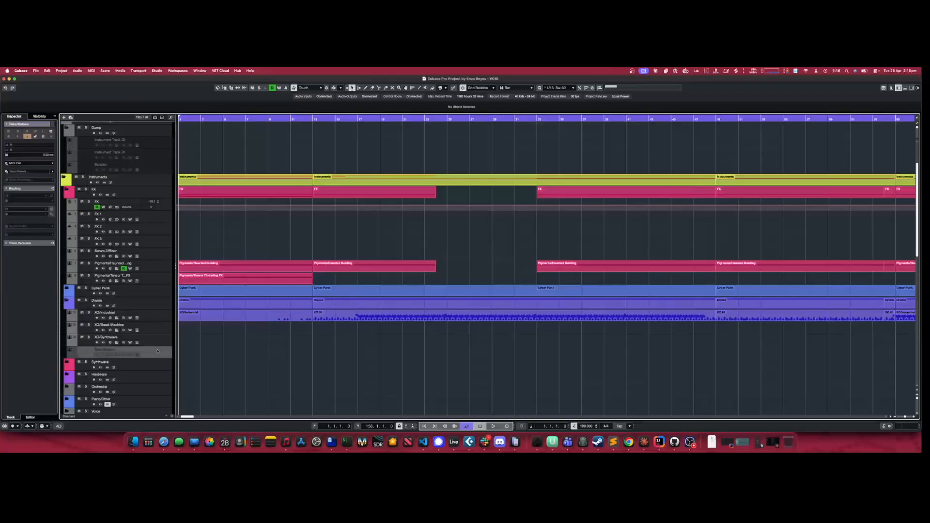
pyautogui.click(160, 328)
pyautogui.click(158, 316)
pyautogui.click(157, 328)
pyautogui.click(157, 340)
pyautogui.click(155, 350)
pyautogui.click(157, 328)
pyautogui.click(156, 318)
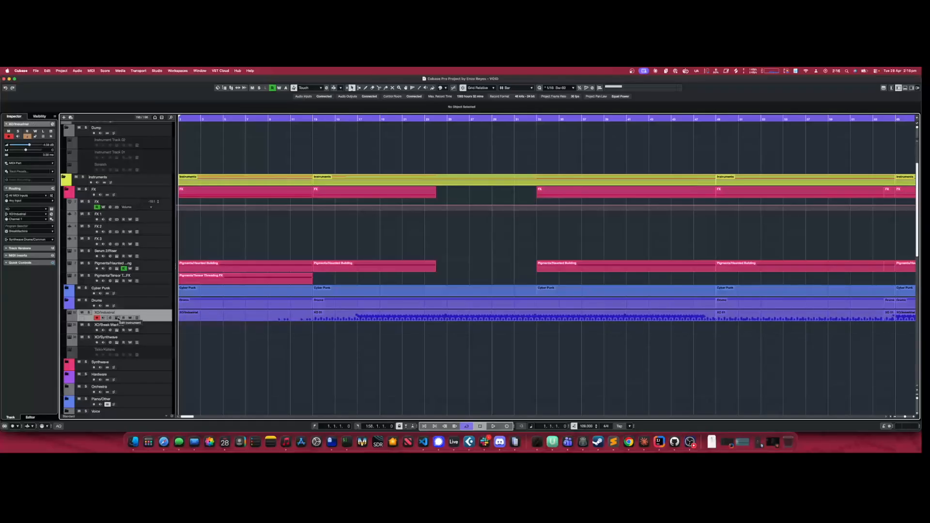
pyautogui.click(158, 328)
pyautogui.click(158, 340)
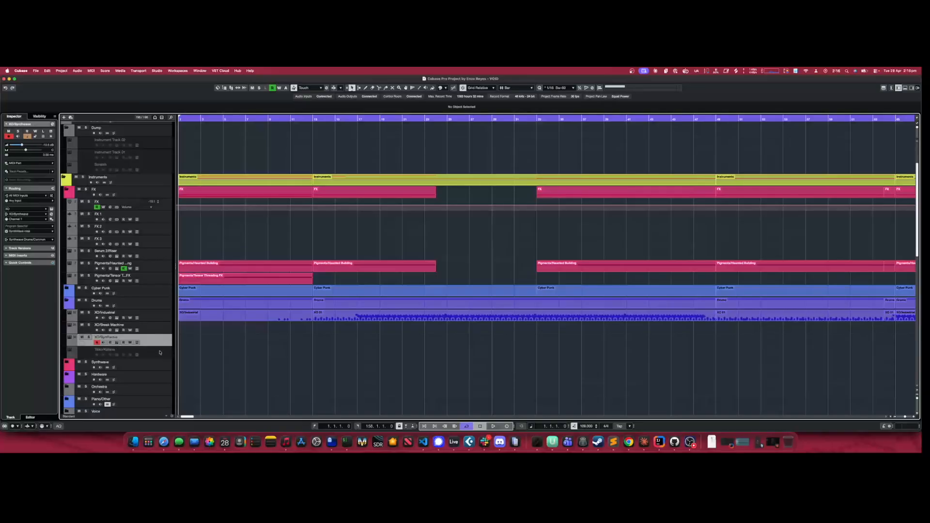
pyautogui.click(158, 347)
pyautogui.click(158, 345)
pyautogui.press('Down')
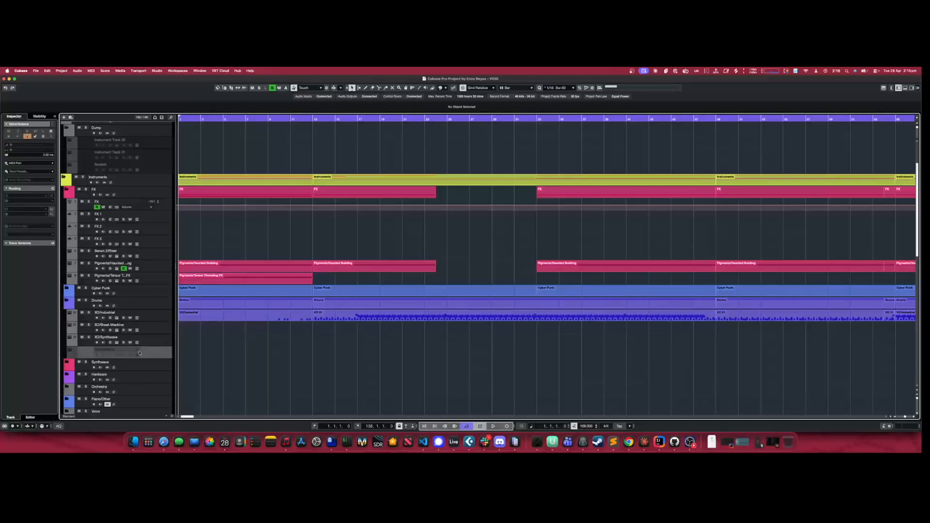
pyautogui.click(150, 327)
pyautogui.click(155, 315)
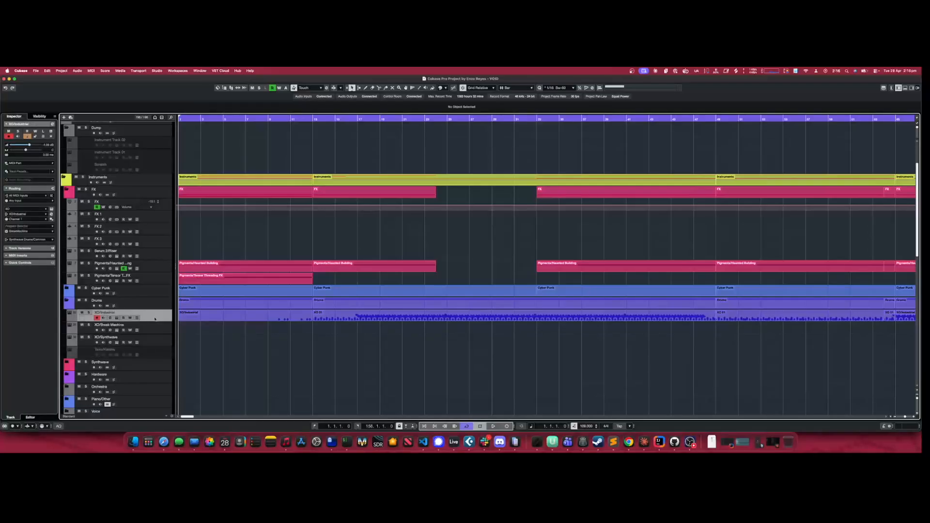
# Show the XO/Industrial track's automation lanes and look through its main, BUS 1 and BUS 2 output lanes in the Drums folder
pyautogui.click(155, 329)
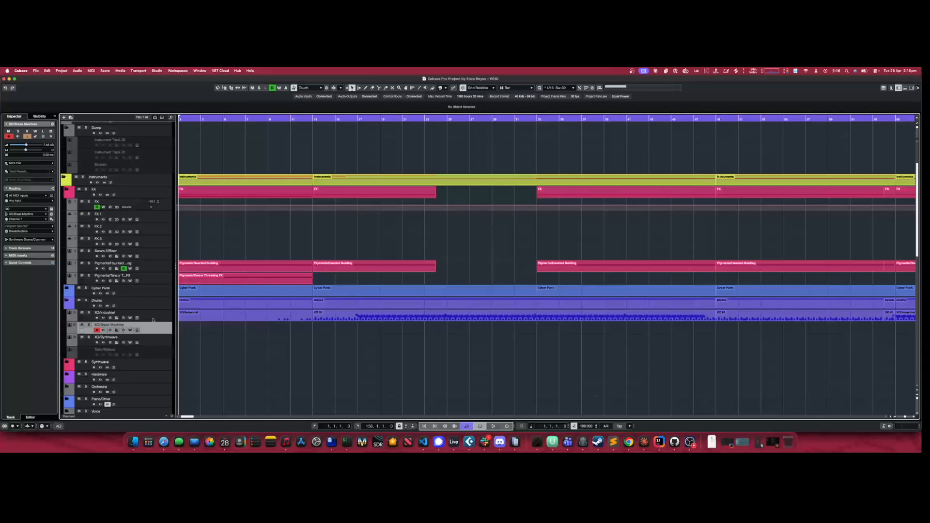
pyautogui.click(69, 317)
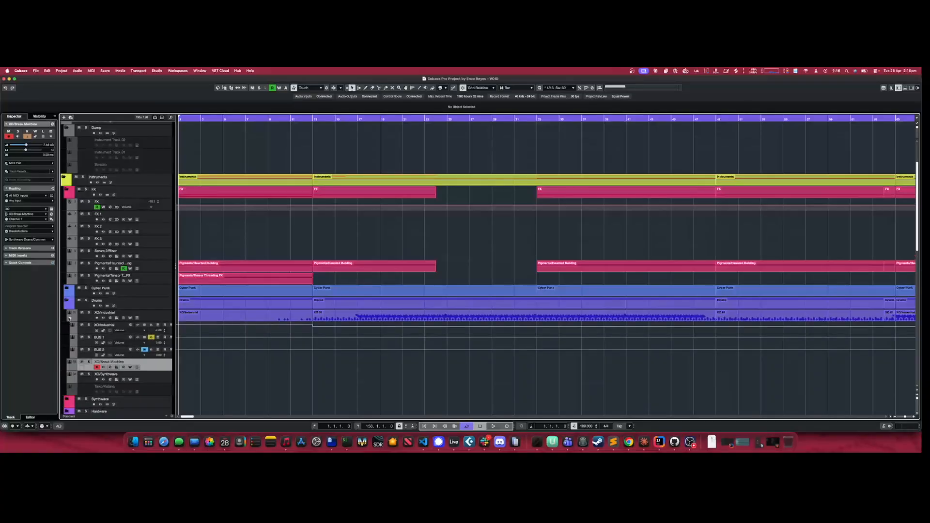
pyautogui.click(86, 345)
pyautogui.click(81, 358)
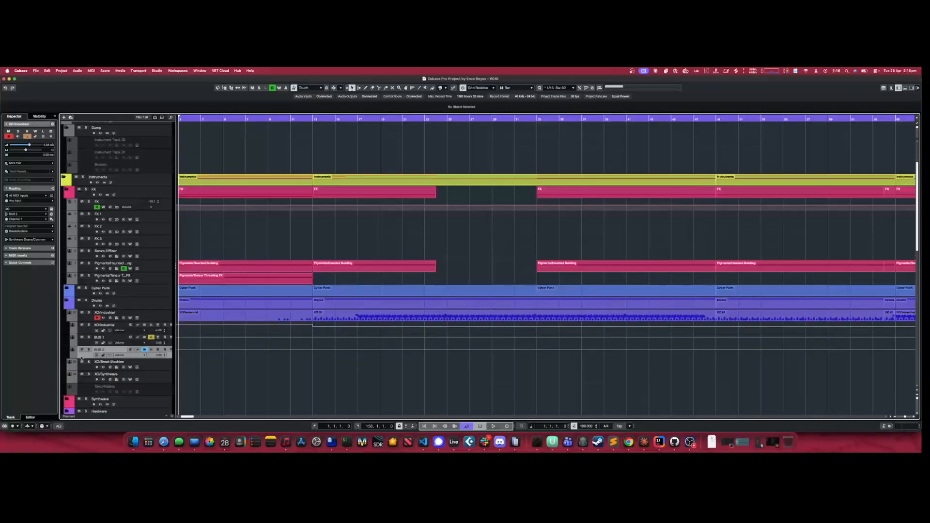
pyautogui.click(83, 333)
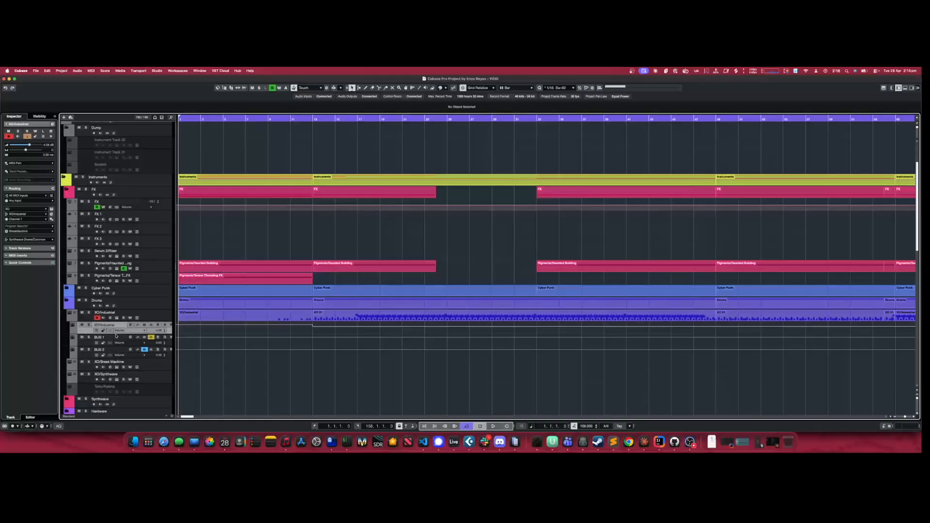
pyautogui.click(91, 343)
pyautogui.click(86, 356)
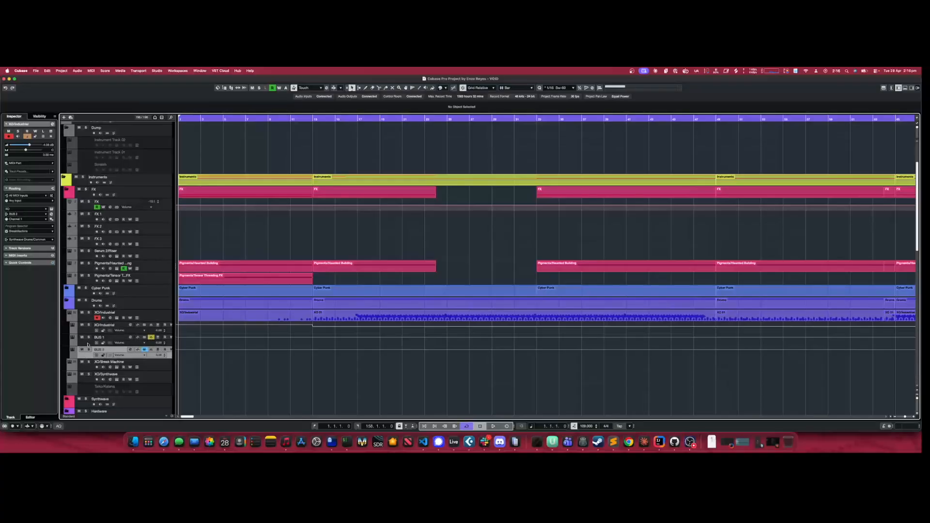
pyautogui.click(88, 345)
pyautogui.click(84, 356)
pyautogui.click(88, 344)
pyautogui.click(91, 331)
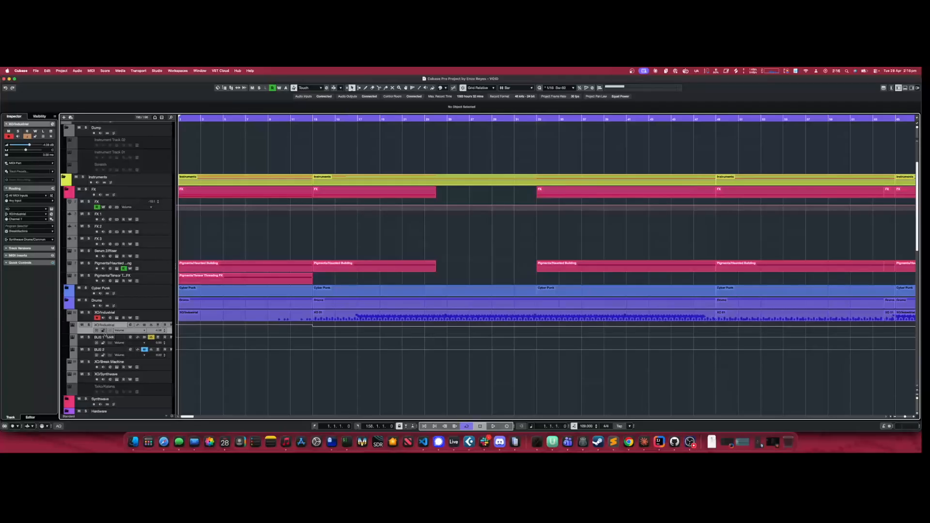
# Open the channel settings of XO/Industrial's BUS 1 output and examine its equalizer curve
pyautogui.click(130, 337)
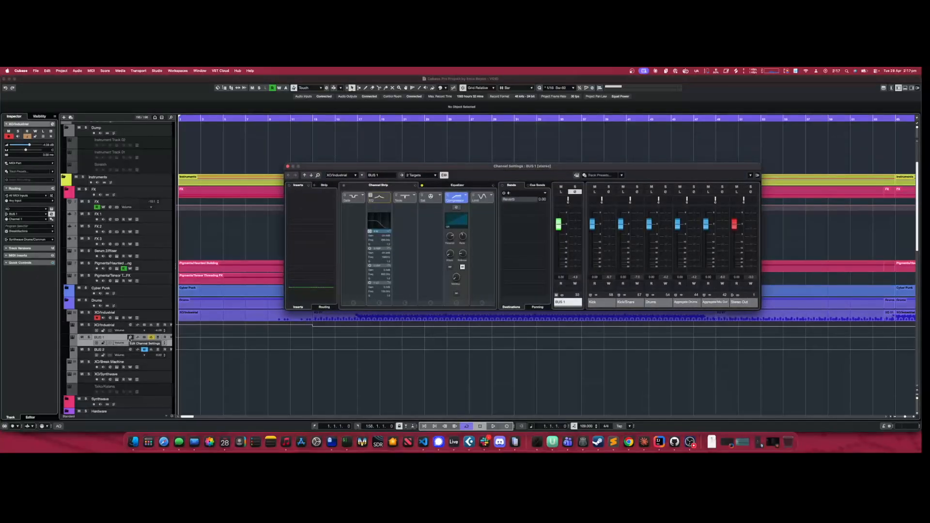
pyautogui.click(130, 337)
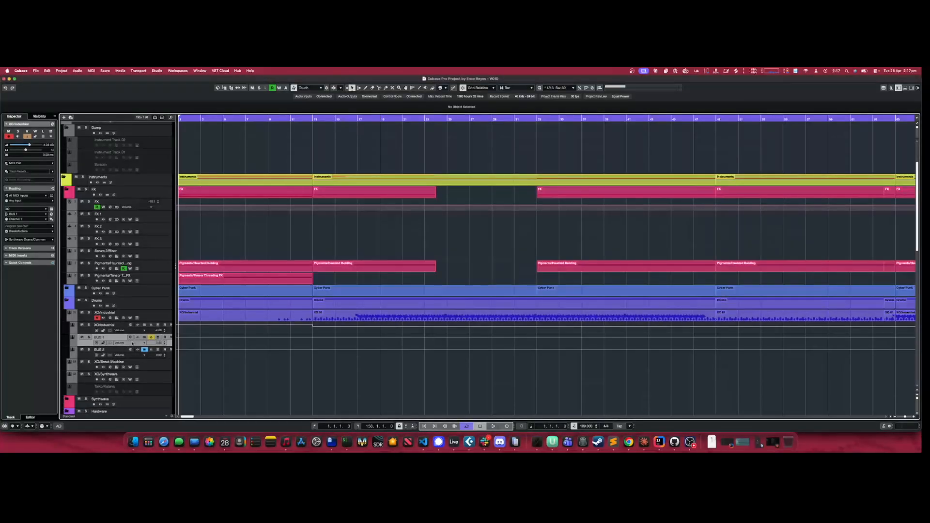
pyautogui.click(131, 337)
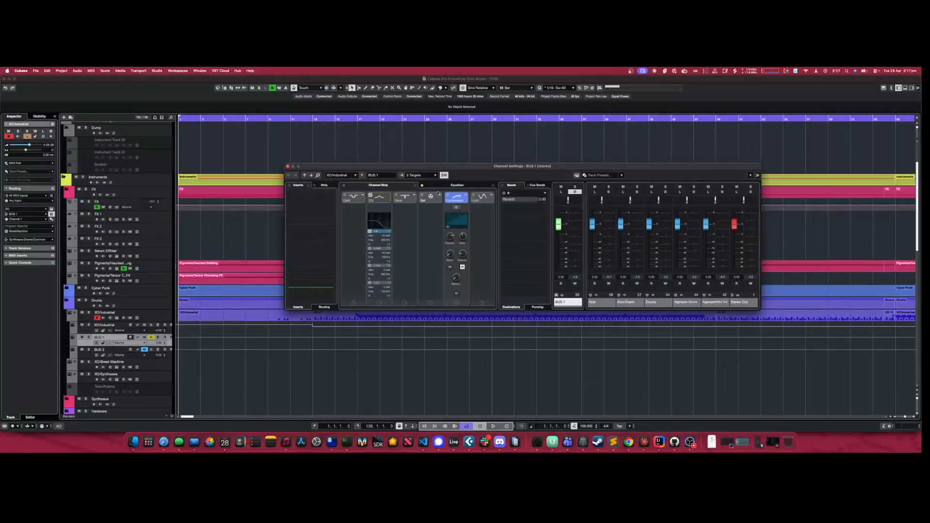
pyautogui.click(457, 185)
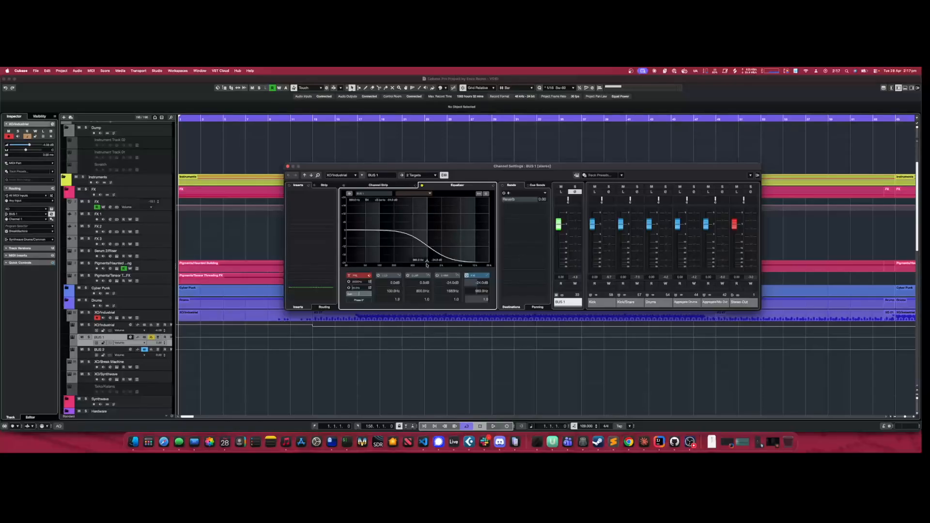
# Examine the Standard Compressor in BUS 1's channel strip in its expanded view, and close the channel settings
pyautogui.click(372, 186)
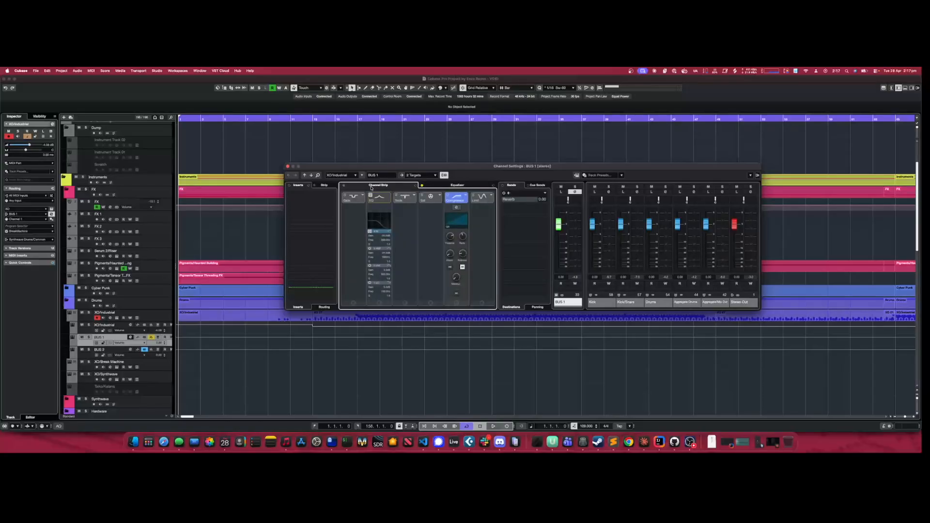
pyautogui.click(449, 195)
pyautogui.click(463, 198)
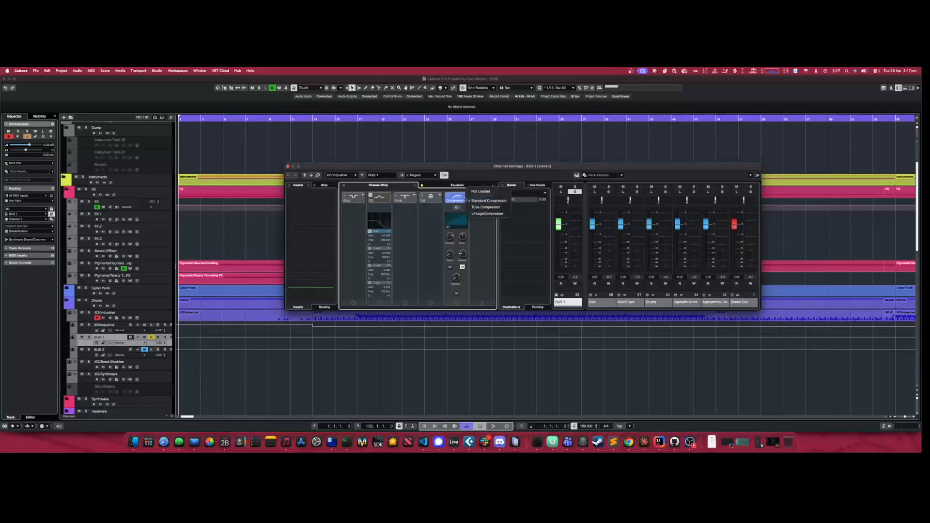
pyautogui.click(456, 208)
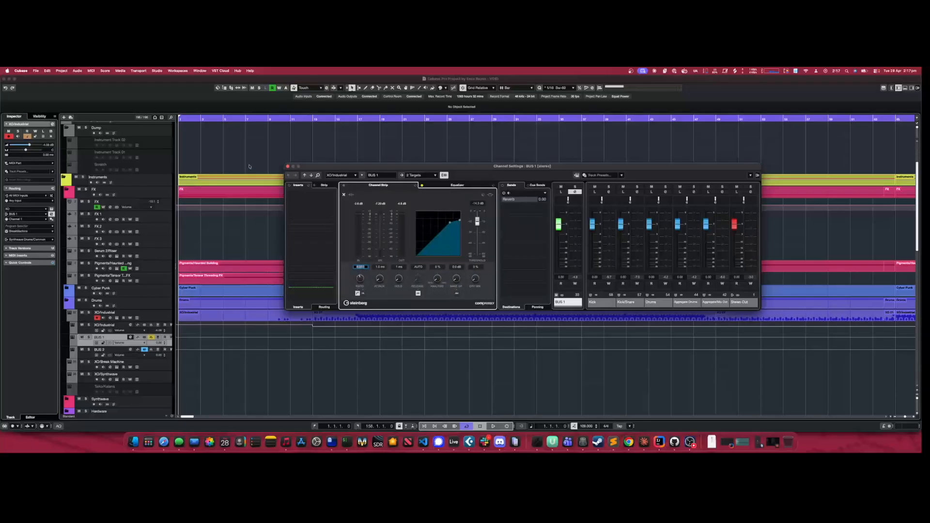
pyautogui.click(288, 166)
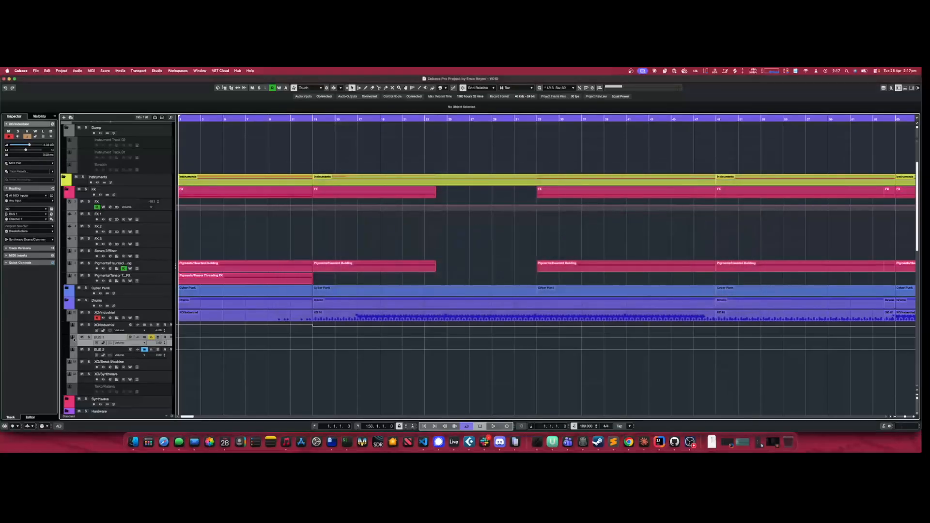
# Open BUS 2's channel settings, inspect the X-DynEQ insert's curve, and close both windows
pyautogui.click(130, 349)
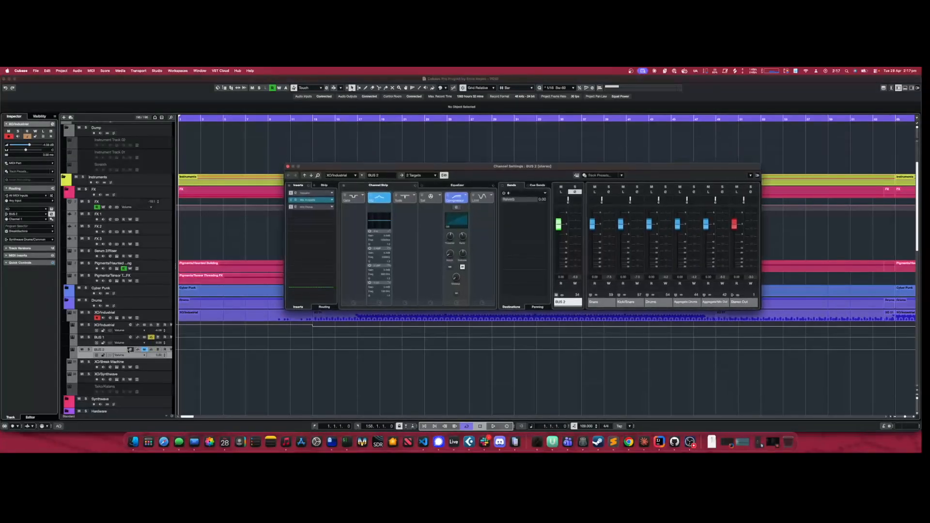
pyautogui.click(297, 200)
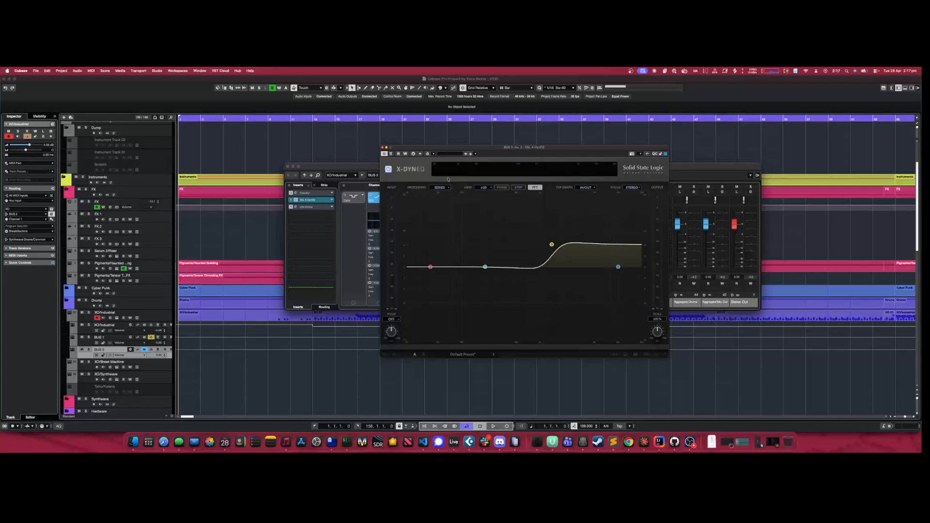
pyautogui.click(383, 148)
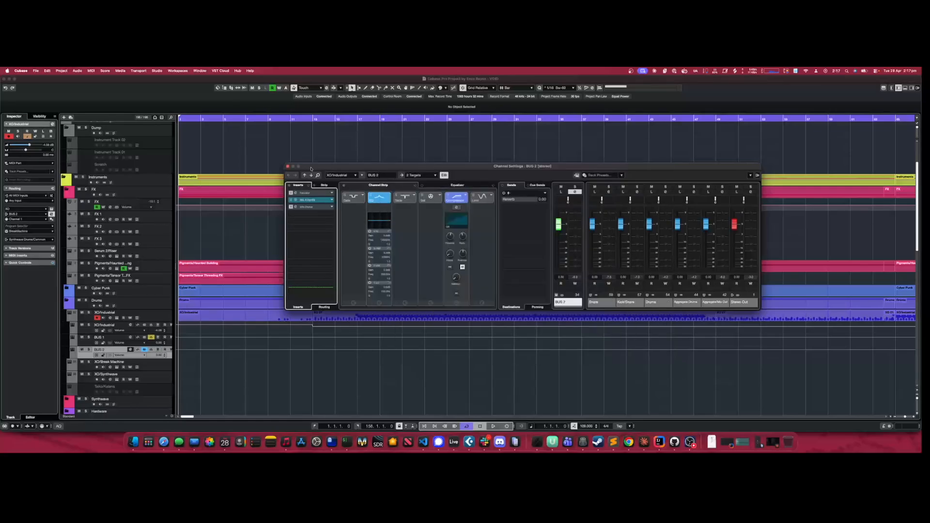
pyautogui.click(287, 167)
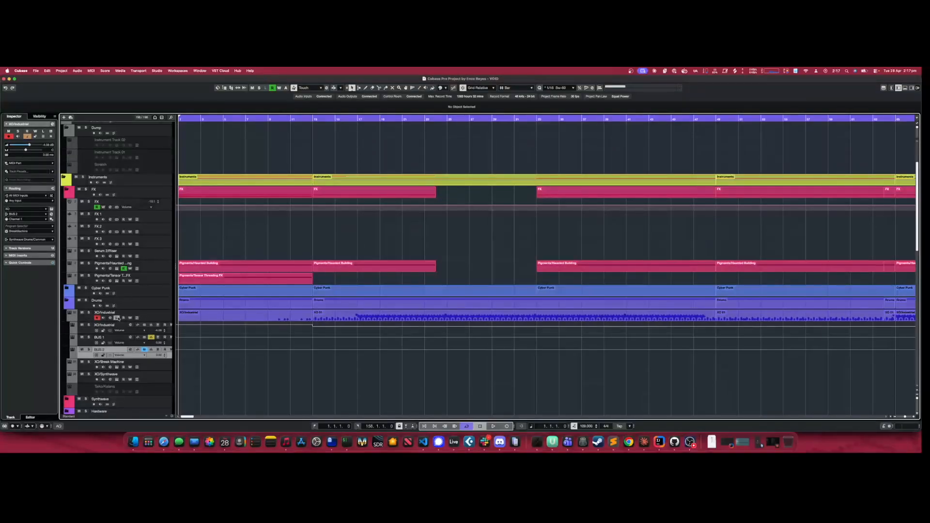
# Open the XO/Industrial instrument, audition its drum slots from Kick 1 up to Flex 2, replay the snare, and close it
pyautogui.click(116, 317)
pyautogui.click(423, 285)
pyautogui.click(422, 267)
pyautogui.click(423, 249)
pyautogui.click(422, 231)
pyautogui.click(423, 214)
pyautogui.click(423, 195)
pyautogui.click(424, 184)
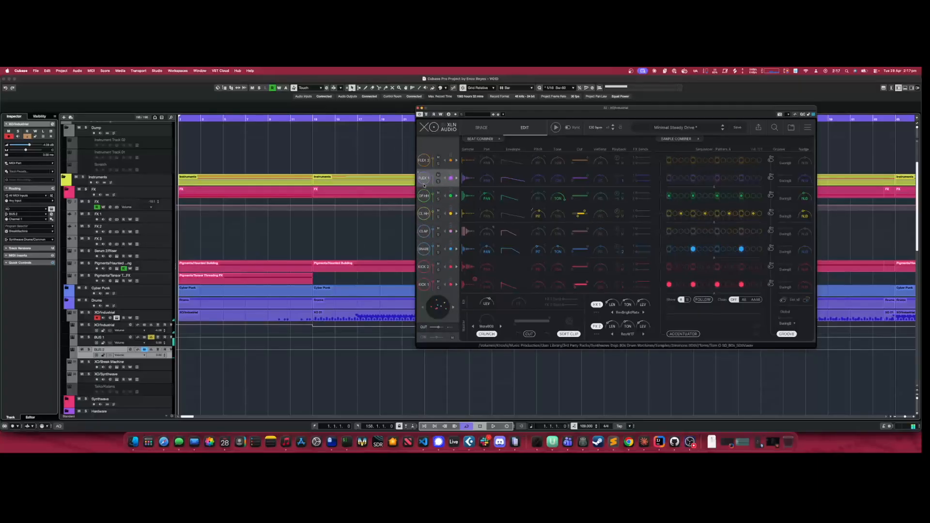
pyautogui.click(424, 160)
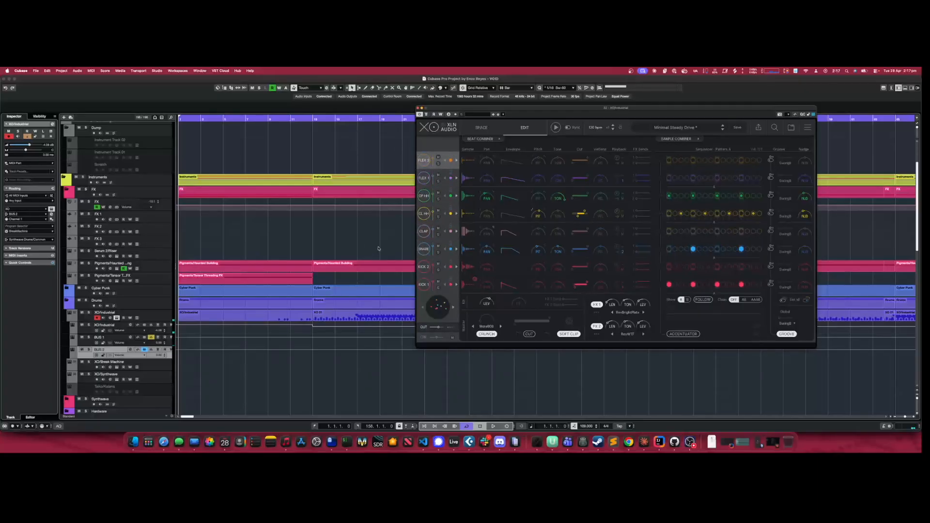
pyautogui.click(421, 167)
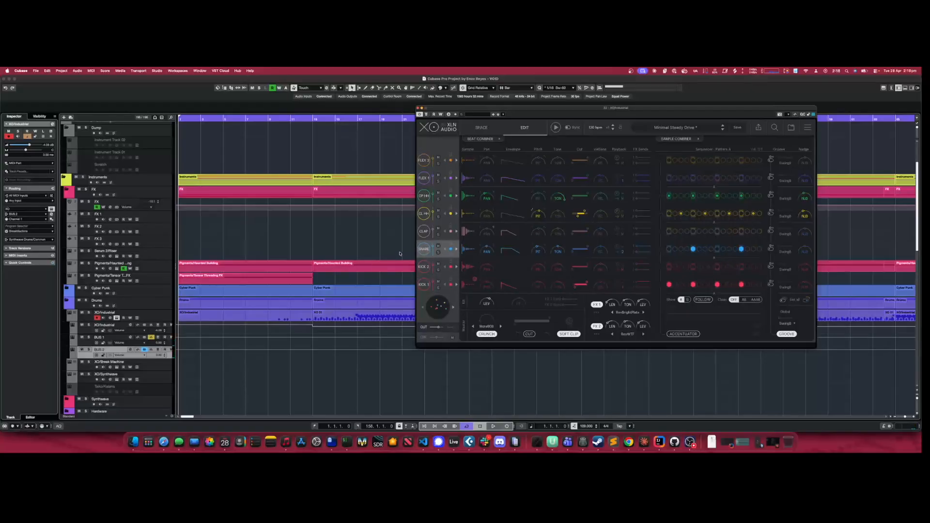
pyautogui.click(426, 249)
pyautogui.click(418, 109)
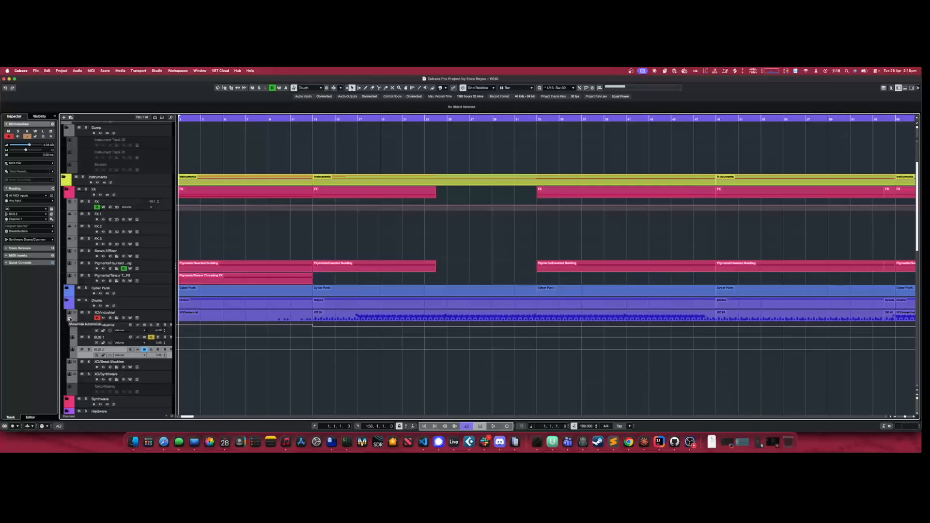
# Hide XO/Industrial's automation lanes and find the Drums group tracks near the end of the track list
pyautogui.click(69, 319)
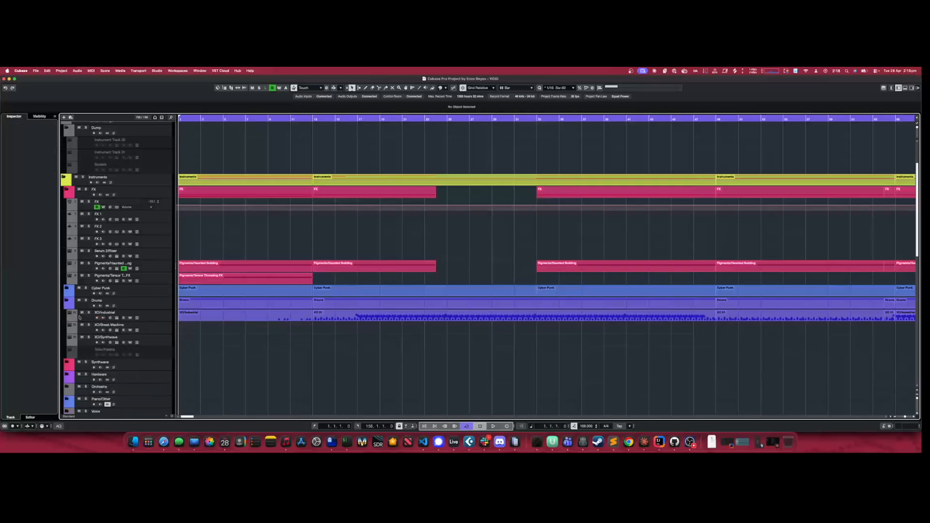
pyautogui.scroll(-10, 80, 317)
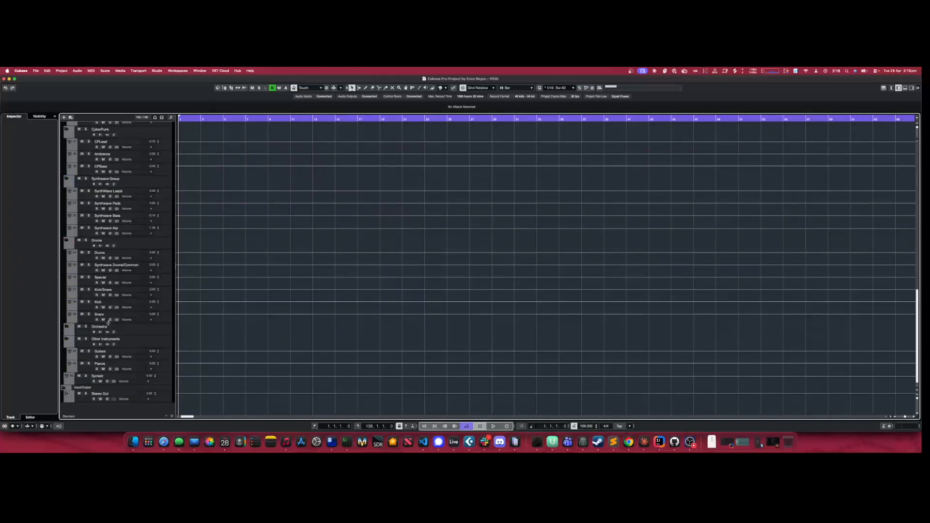
pyautogui.scroll(15, 113, 322)
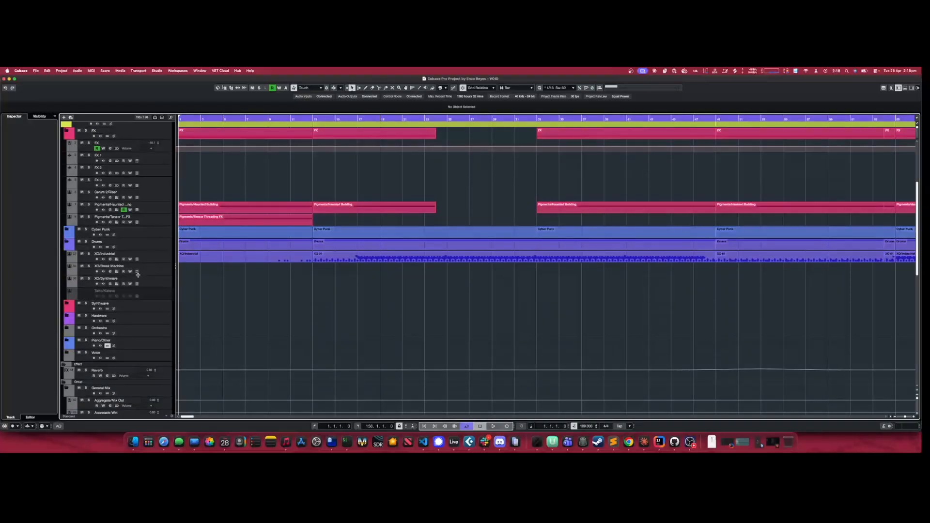
pyautogui.scroll(-10, 149, 283)
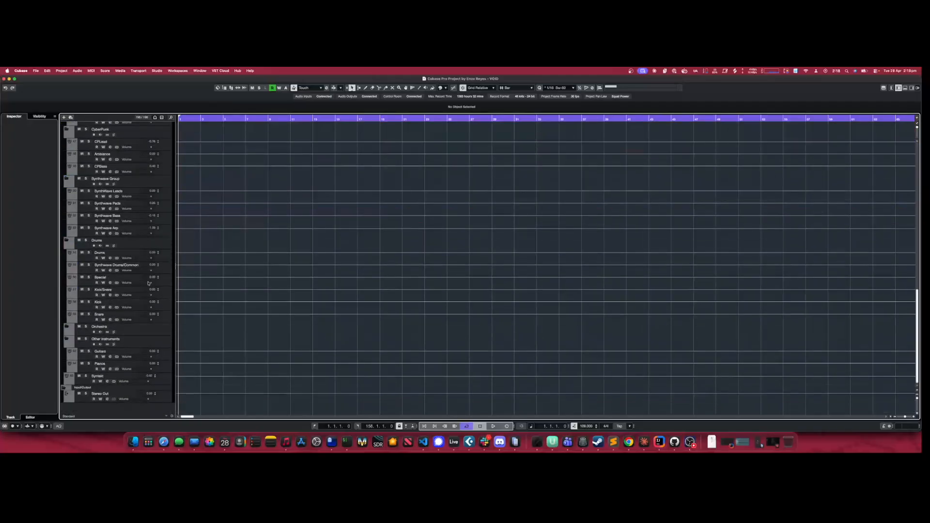
# Open the Kick/Snare group's channel settings, inspect its Multipass insert with the Drums-Kick preset, and close both windows
pyautogui.click(111, 296)
pyautogui.click(293, 194)
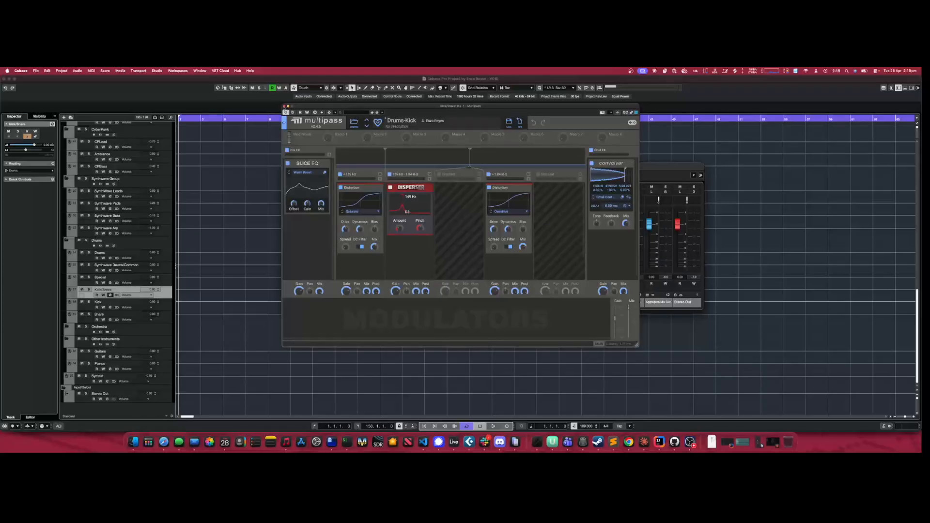
pyautogui.click(284, 106)
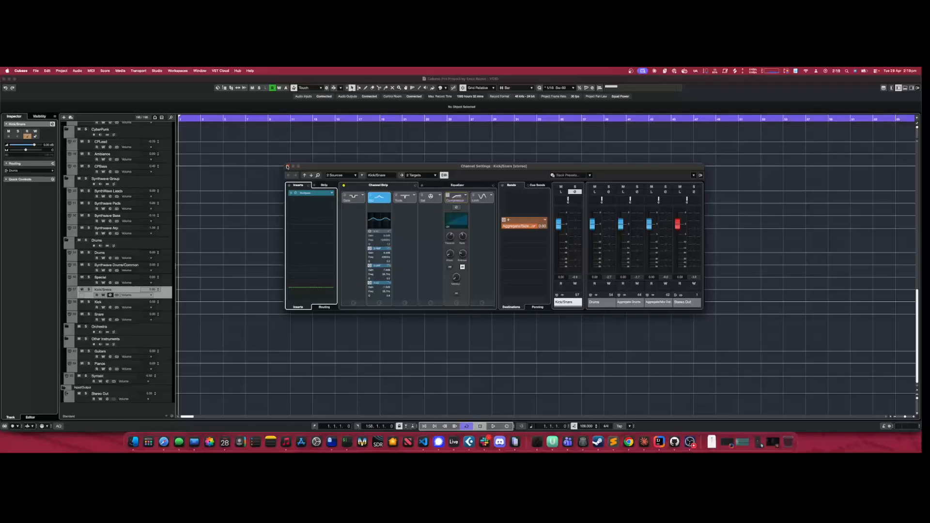
pyautogui.click(287, 166)
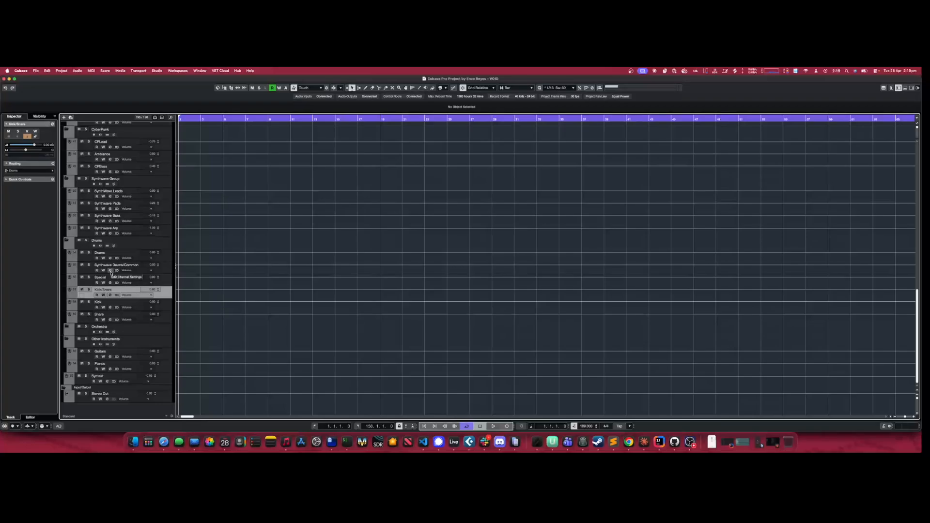
# Check the XO/Industrial track and the Synthwave Drums/Common group, ending with the disabled track below XO/Synthwave selected
pyautogui.scroll(15, 110, 271)
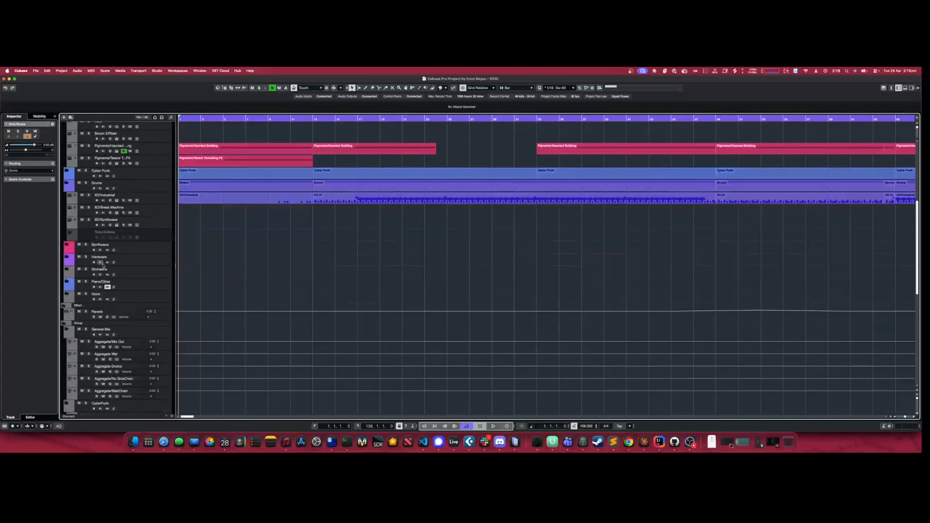
pyautogui.click(155, 199)
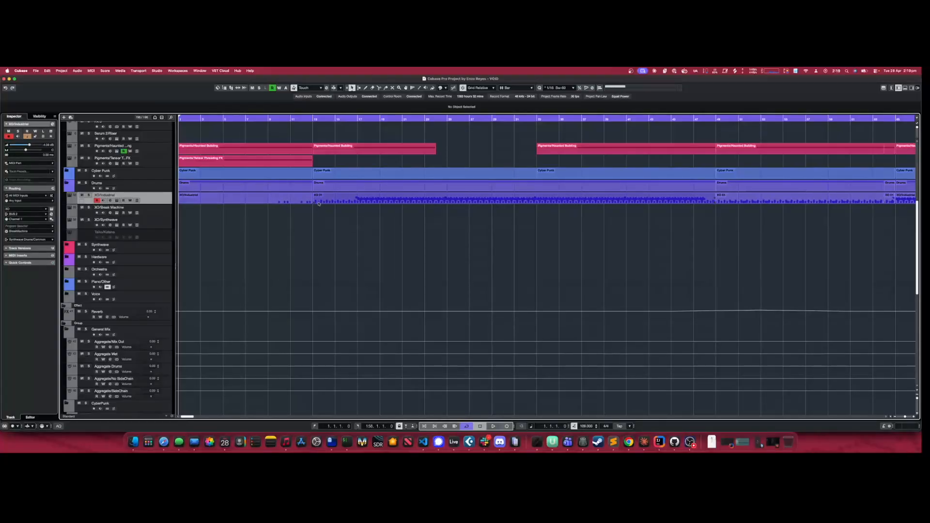
pyautogui.scroll(-3, 153, 237)
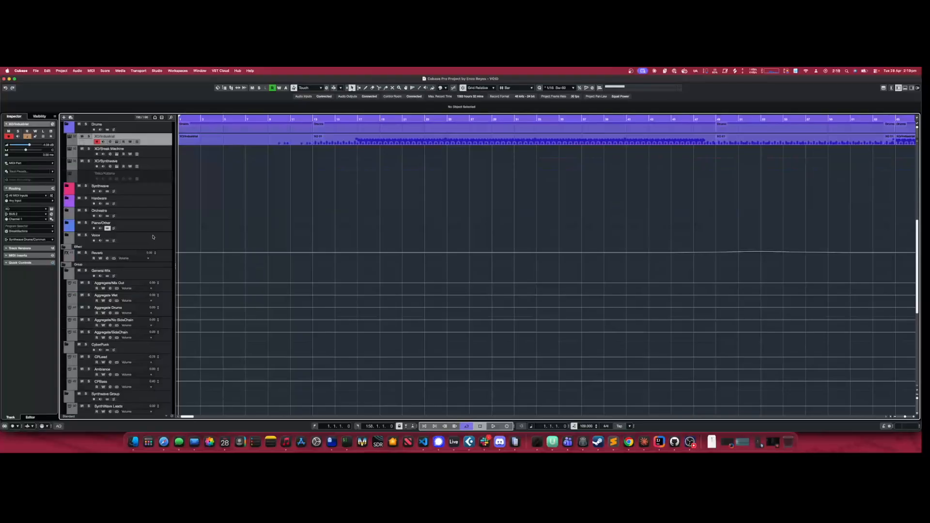
pyautogui.scroll(-8, 153, 236)
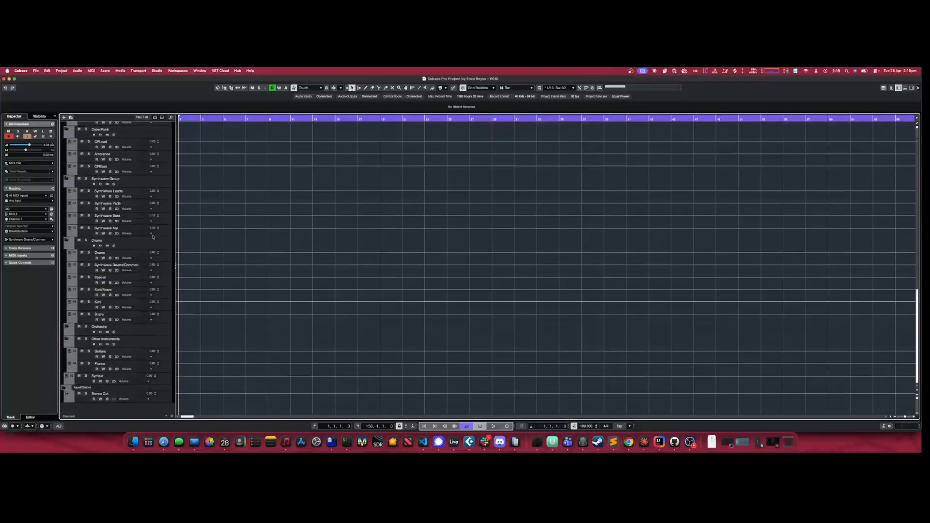
pyautogui.click(163, 268)
pyautogui.scroll(10, 160, 291)
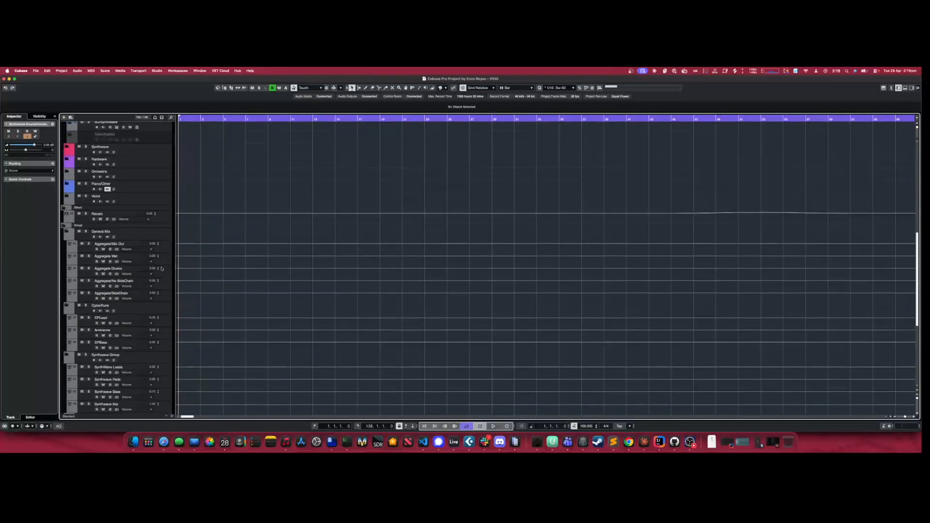
pyautogui.click(156, 296)
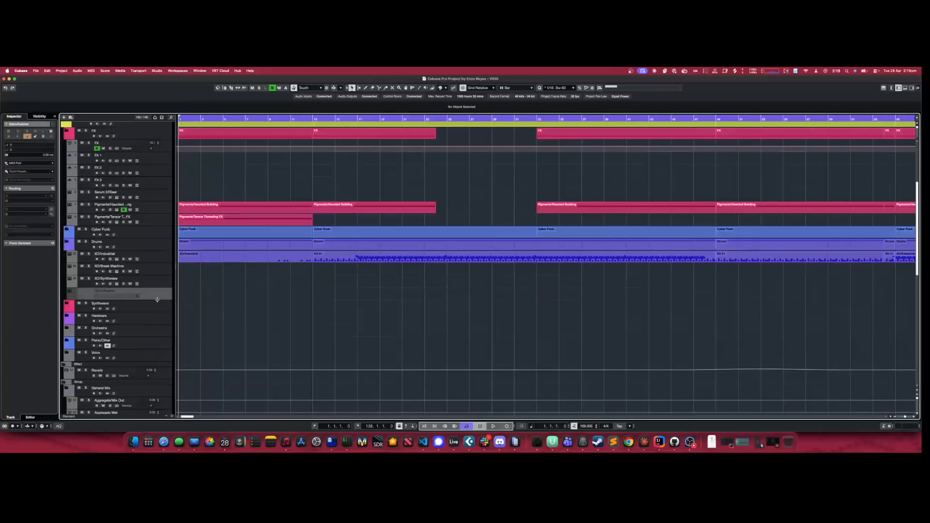
# Open the Special group's channel settings, inspect its SSL X-DynEQ insert, and close both windows
pyautogui.scroll(-10, 152, 301)
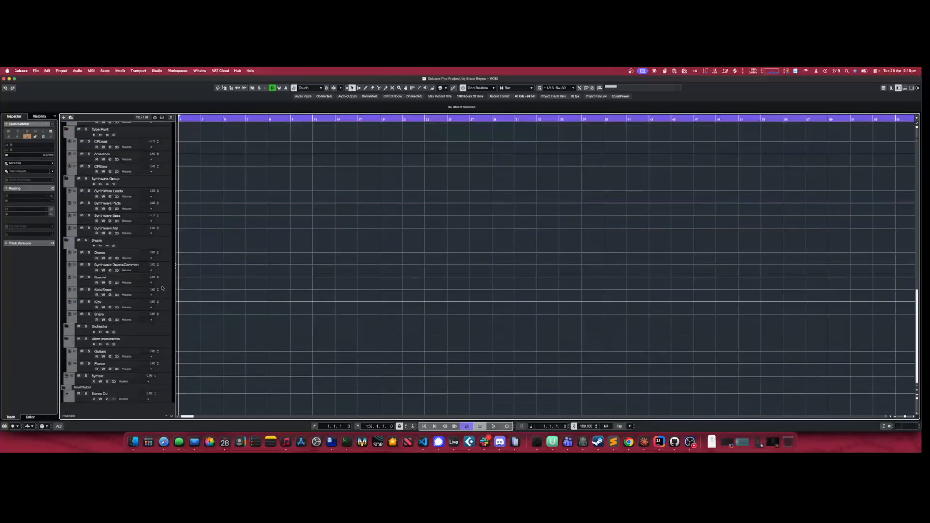
pyautogui.click(163, 284)
pyautogui.click(111, 283)
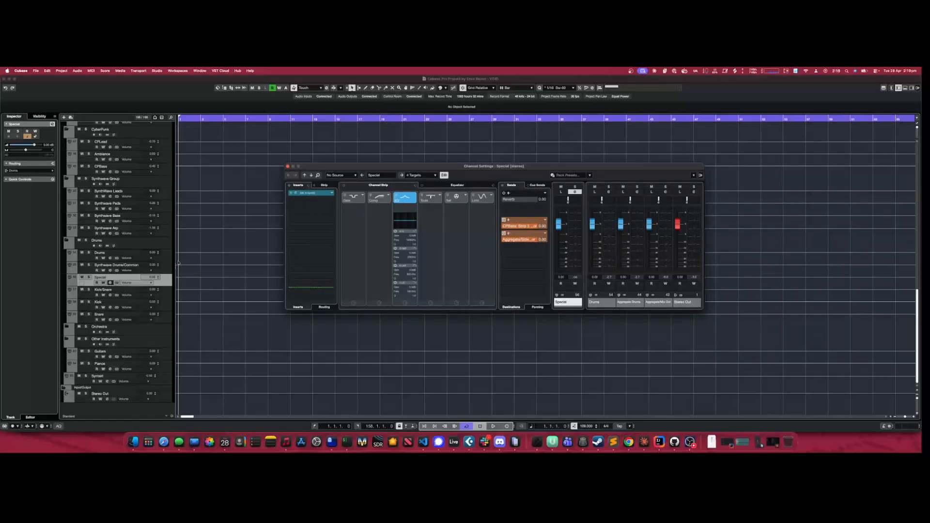
pyautogui.click(295, 193)
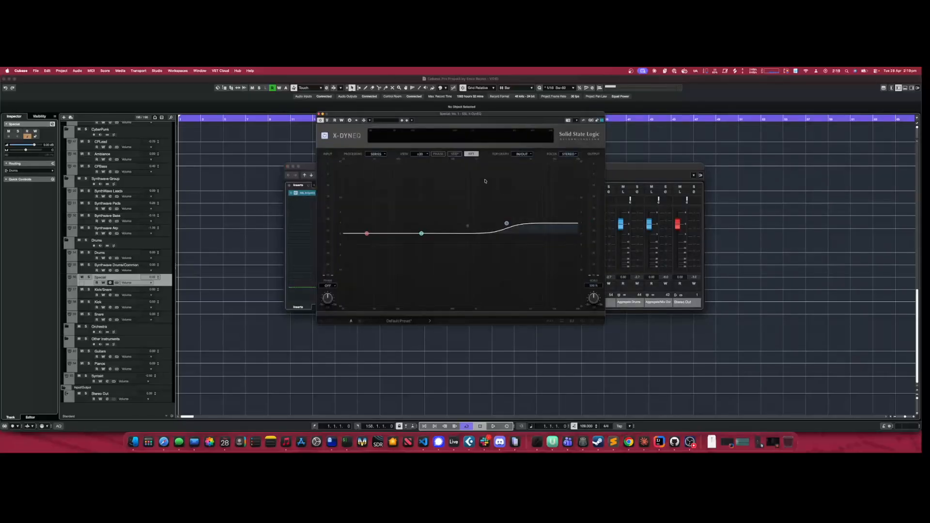
pyautogui.click(319, 114)
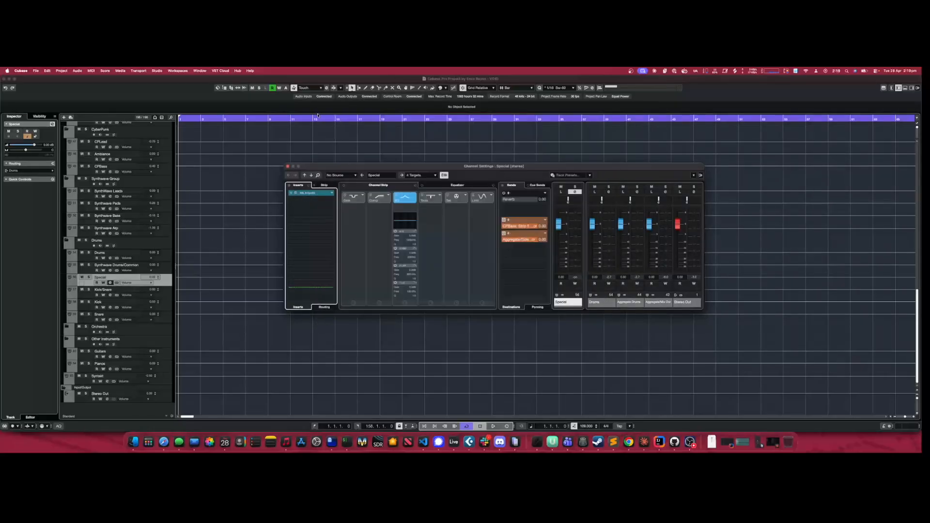
pyautogui.click(287, 166)
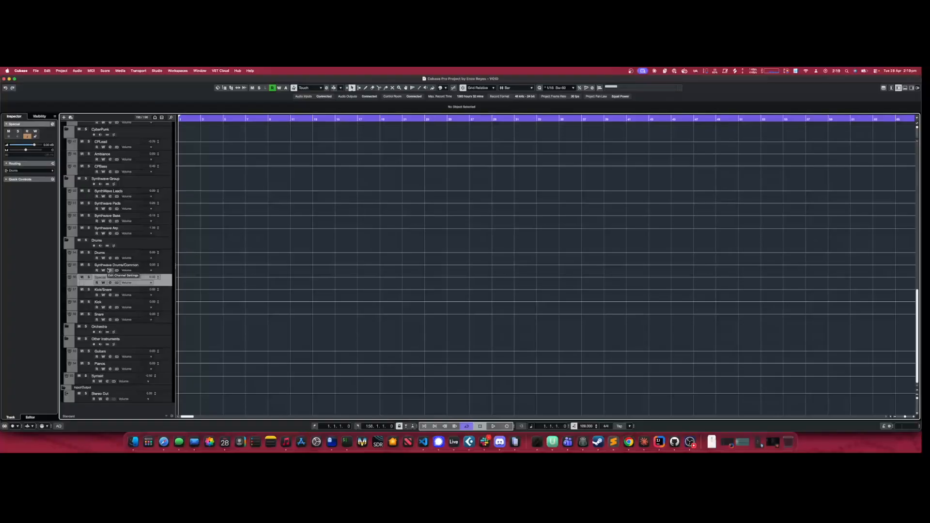
# Compare the XO tracks with the Drums groups, inspect the Synthwave Drums/Common channel settings, and close them
pyautogui.scroll(10, 109, 270)
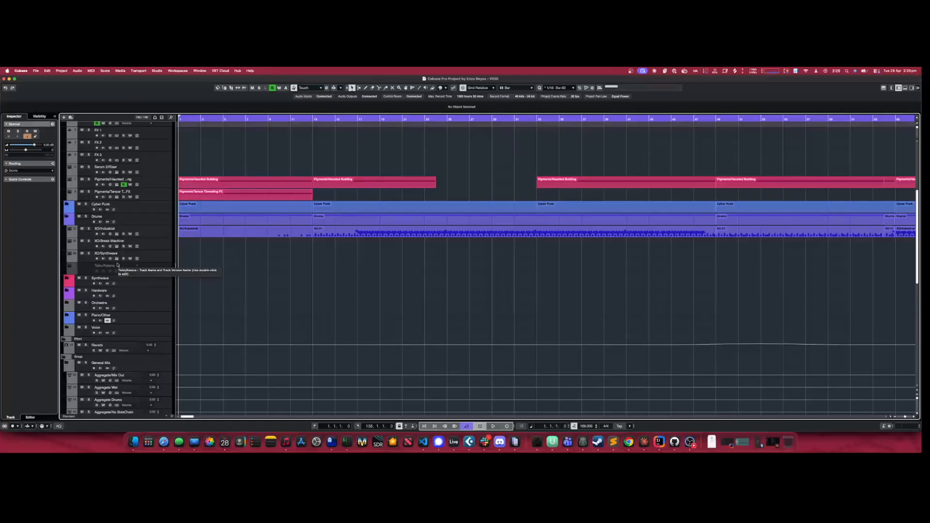
pyautogui.scroll(-10, 120, 269)
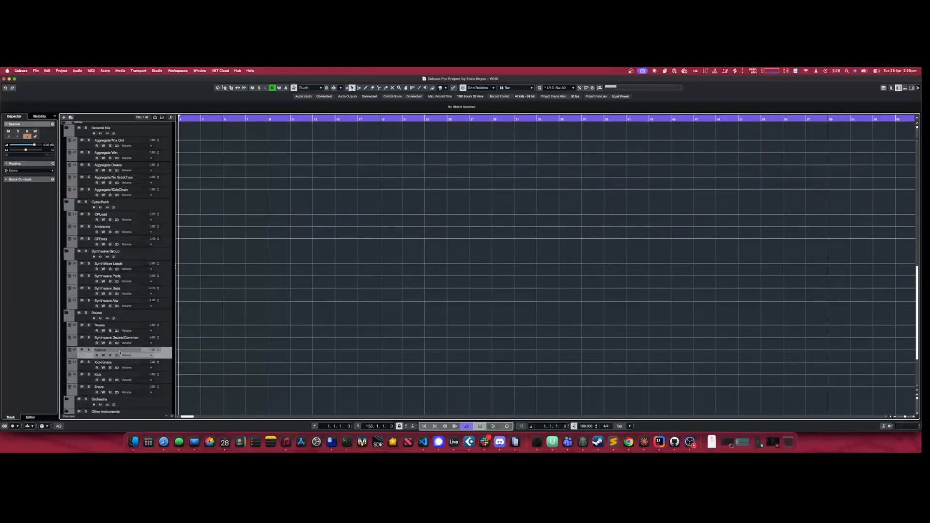
pyautogui.scroll(10, 162, 312)
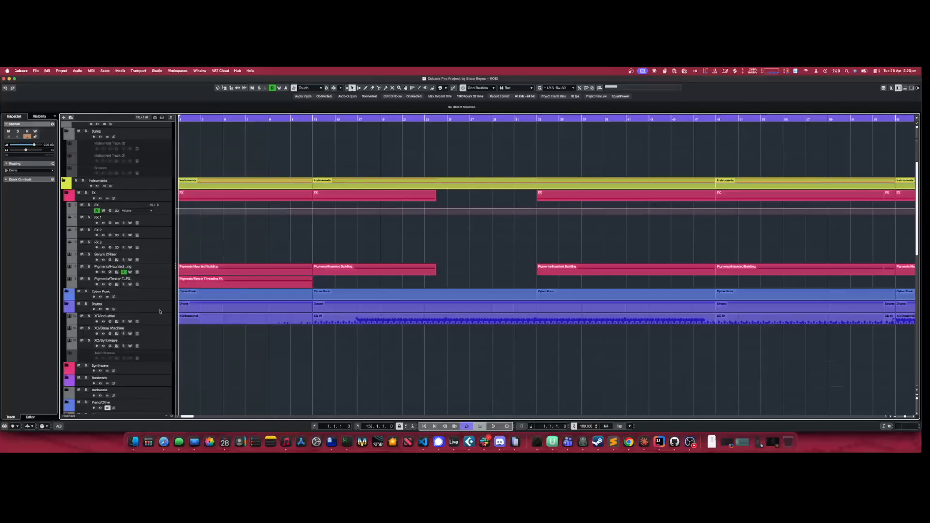
pyautogui.scroll(-10, 160, 354)
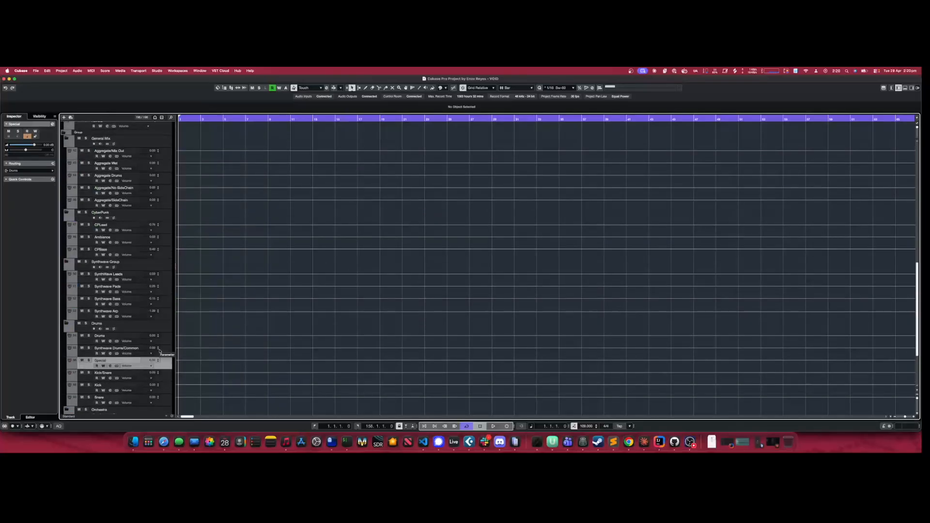
pyautogui.click(110, 353)
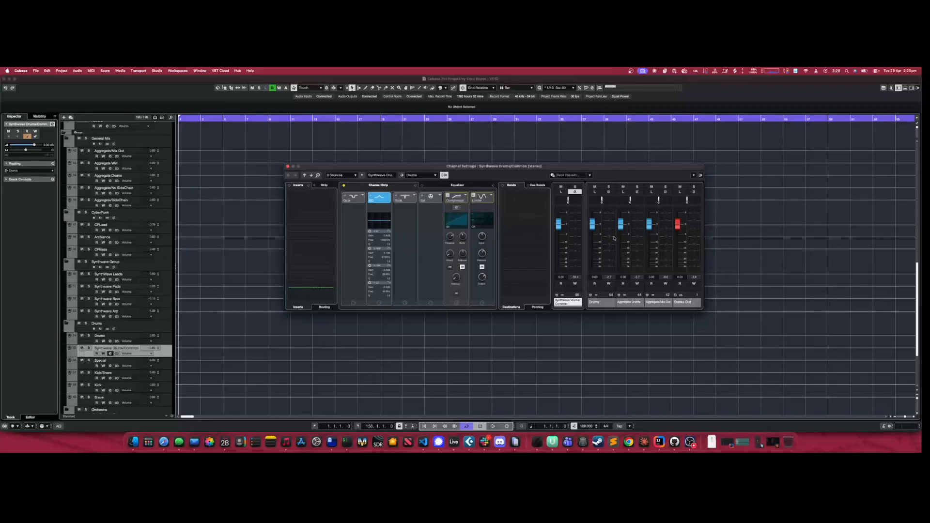
pyautogui.click(287, 166)
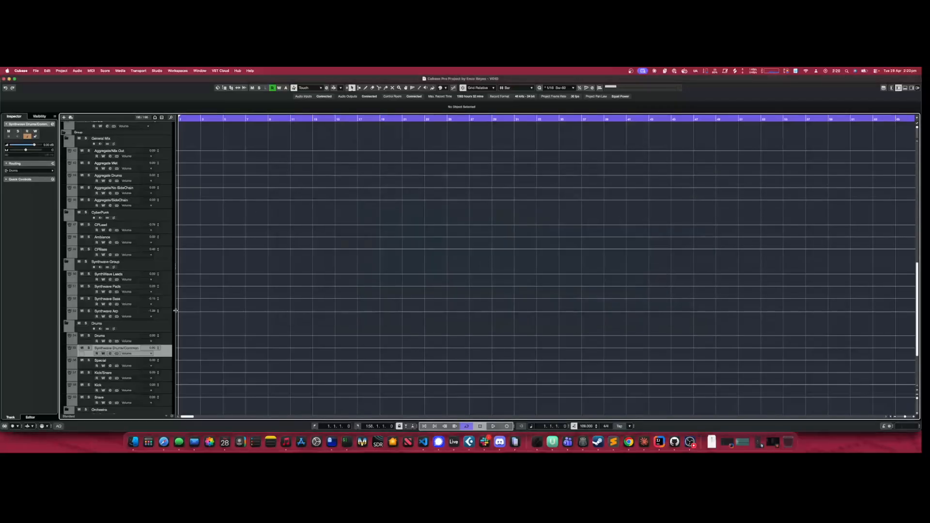
# Open the Drums group's channel settings and its MiniMeters insert, and briefly play the project from the start
pyautogui.click(163, 337)
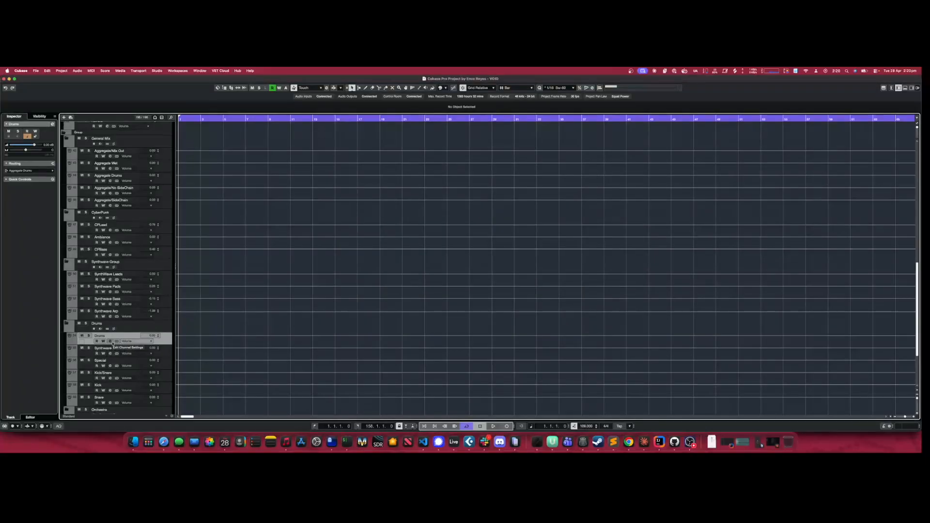
pyautogui.click(110, 341)
pyautogui.click(111, 342)
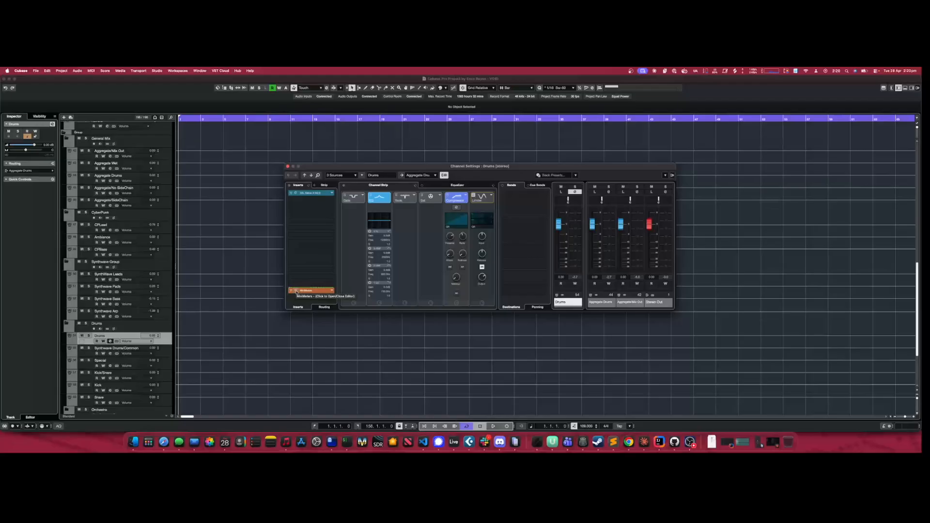
pyautogui.click(297, 292)
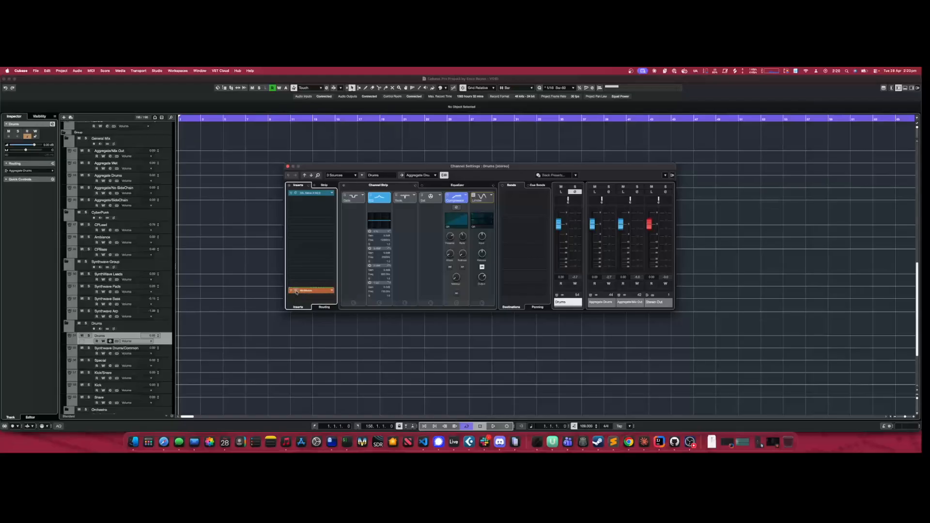
pyautogui.click(493, 426)
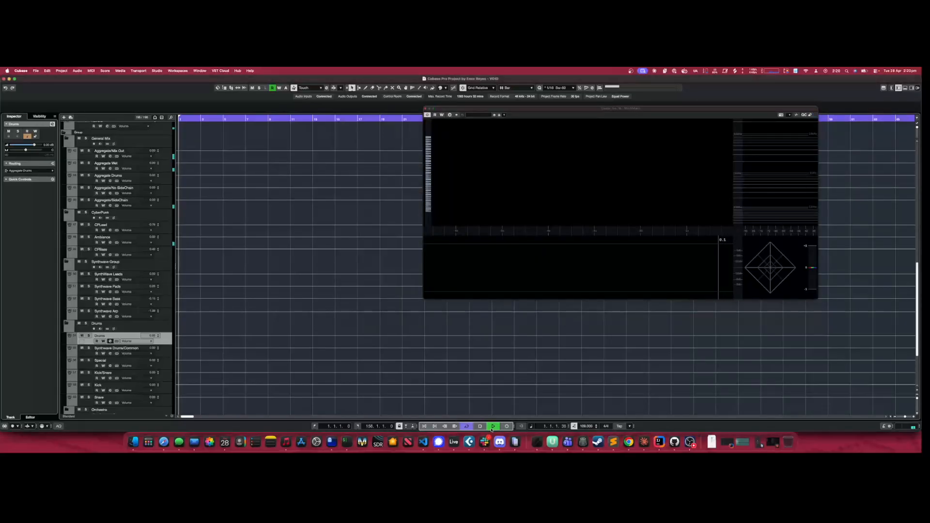
pyautogui.click(483, 428)
# Play the project from bar 13 to watch the drums in MiniMeters, stop playback, and close the meter window
pyautogui.scroll(15, 348, 262)
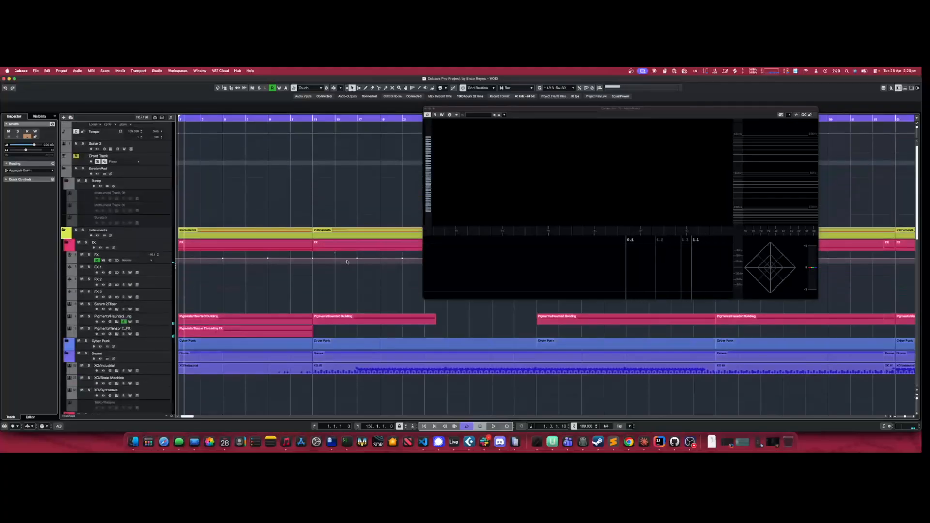
pyautogui.click(314, 119)
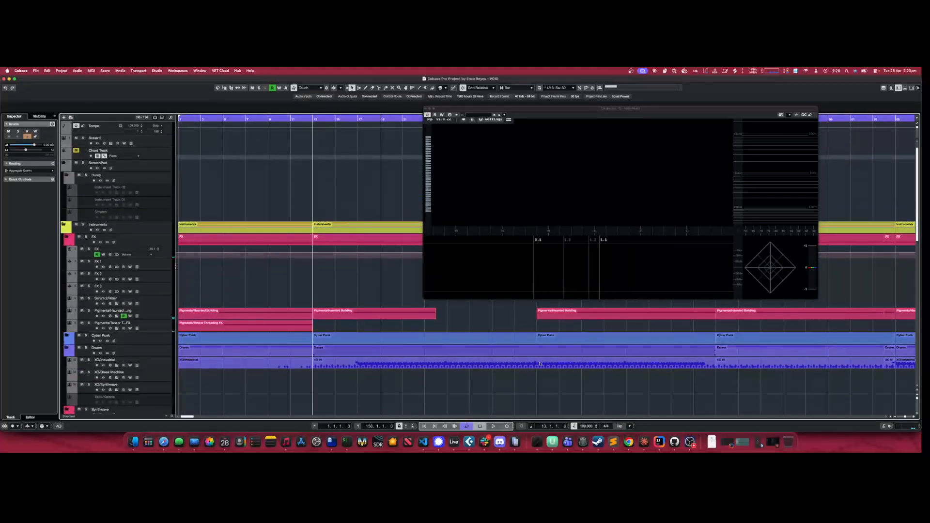
pyautogui.click(494, 426)
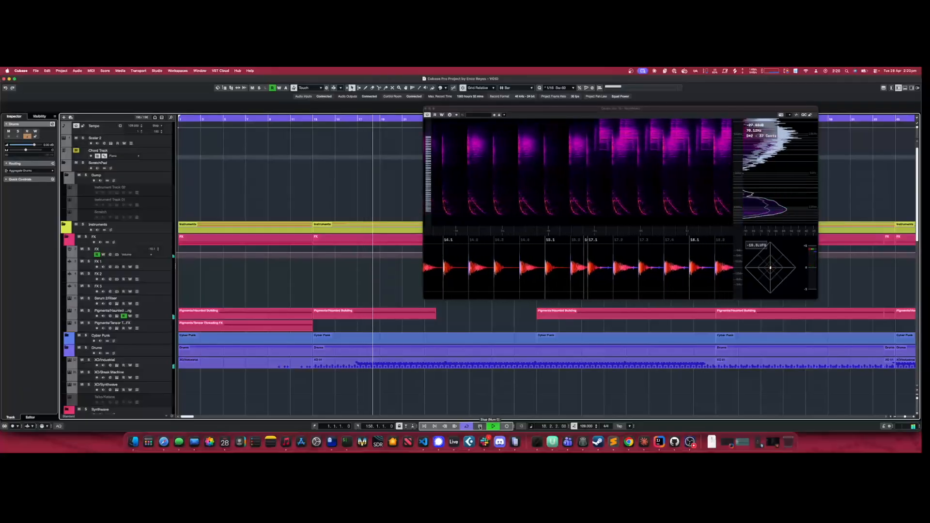
pyautogui.click(479, 425)
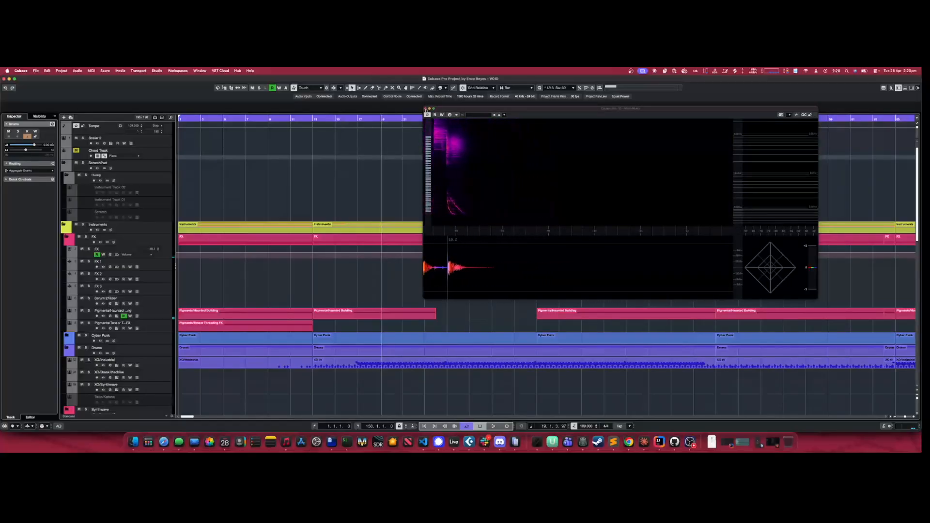
pyautogui.click(426, 109)
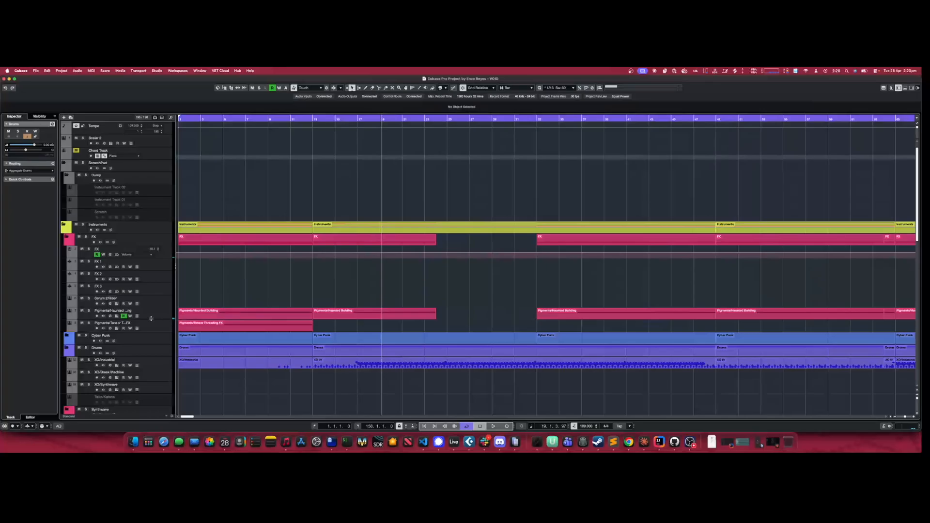
# Open the Kick/Snare group's channel settings again to check its channel strip and sidechain send, and close them
pyautogui.scroll(-15, 133, 316)
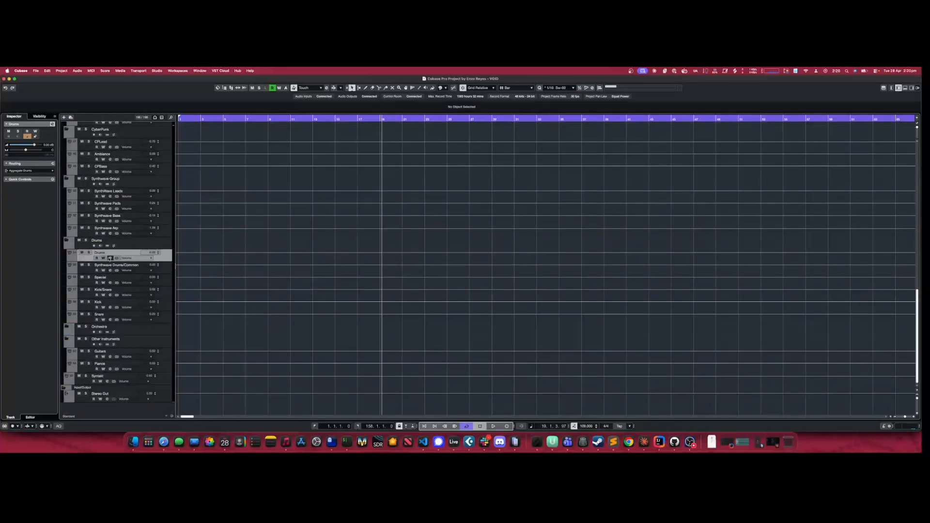
pyautogui.click(163, 293)
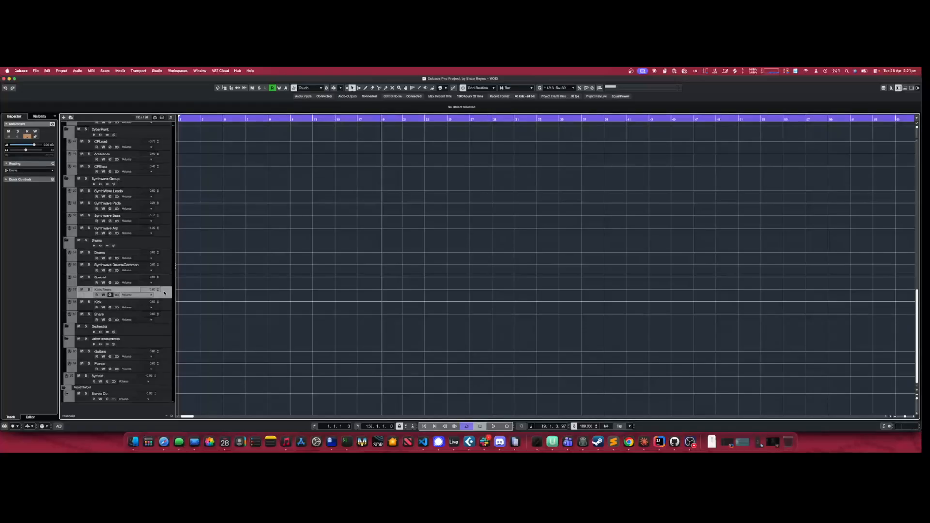
pyautogui.click(111, 295)
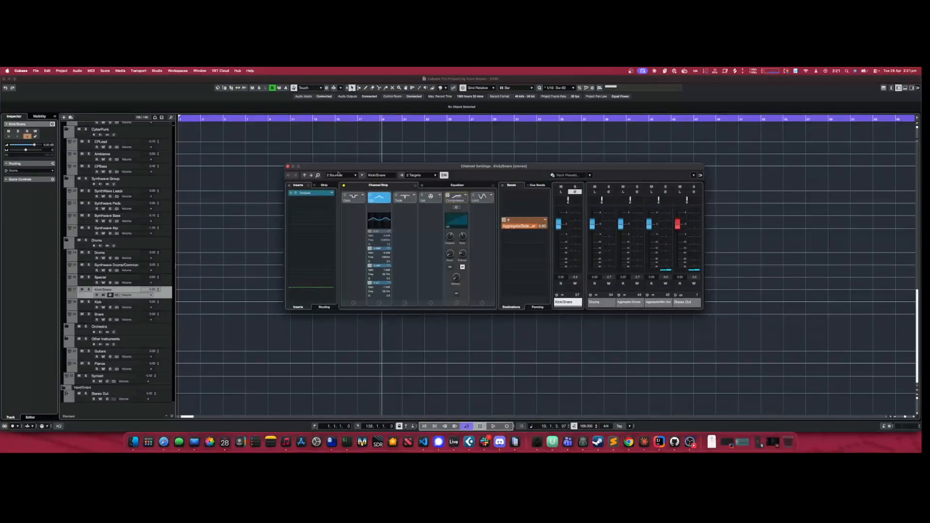
pyautogui.click(288, 167)
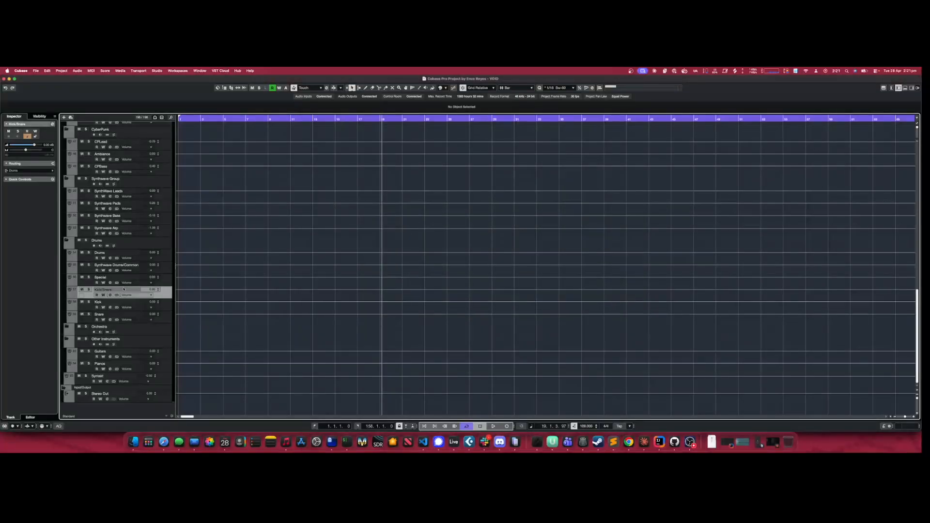
# Review the General Mix groups by selecting Aggregate/Mix Out, Wet, Drums, No SideChain and SideChain, and look over the groups around them
pyautogui.scroll(15, 382, 152)
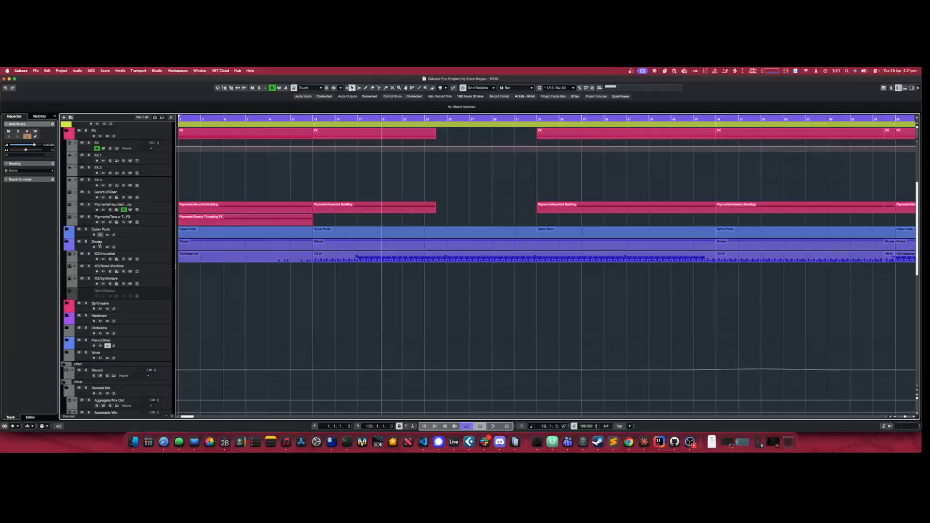
pyautogui.scroll(-10, 140, 295)
pyautogui.scroll(-3, 137, 306)
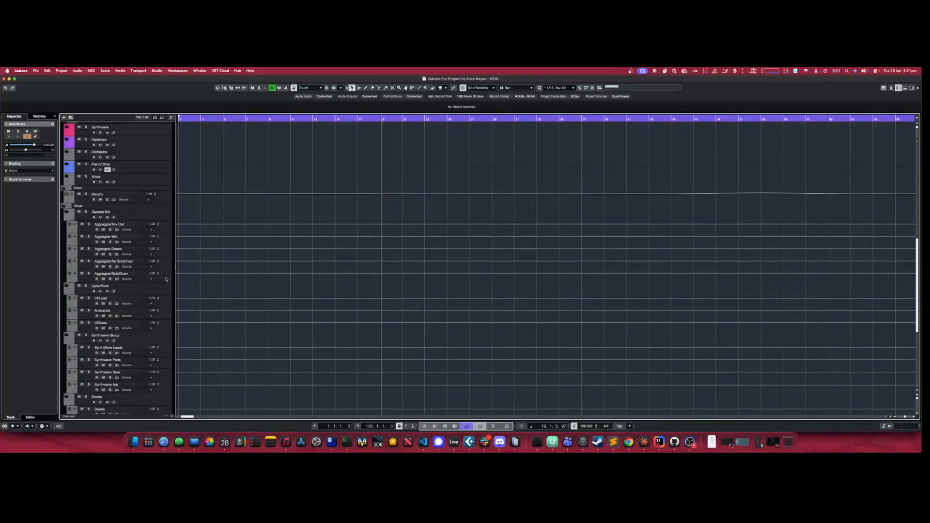
pyautogui.click(167, 231)
pyautogui.click(170, 242)
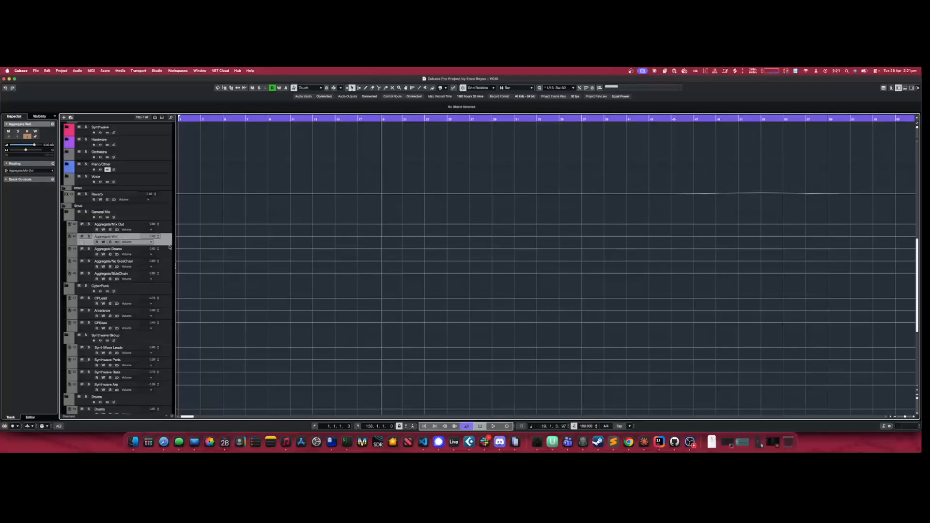
pyautogui.click(167, 253)
pyautogui.click(166, 265)
pyautogui.click(166, 281)
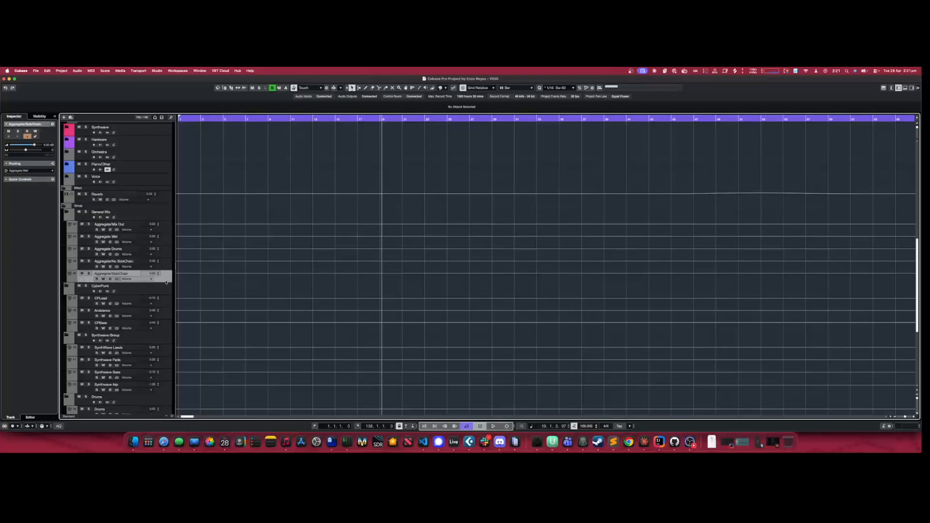
pyautogui.click(166, 267)
pyautogui.click(165, 277)
pyautogui.scroll(5, 143, 258)
pyautogui.scroll(-5, 144, 256)
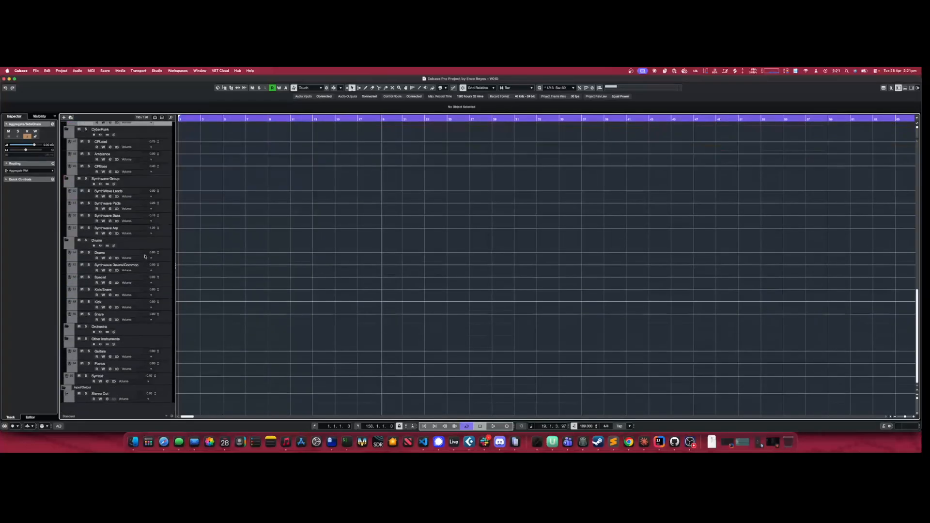
# Expand the Cyber Punk folder and collapse the Guitars 01 folder inside it
pyautogui.scroll(7, 145, 255)
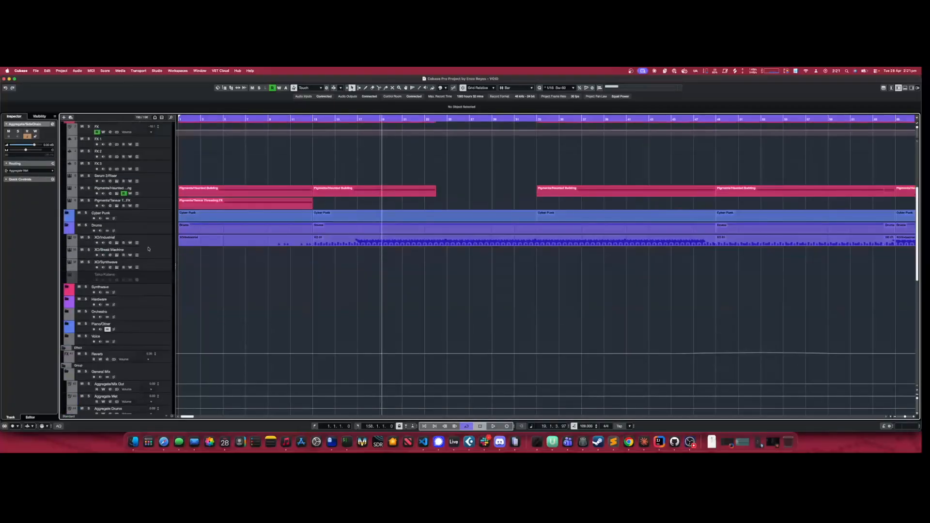
pyautogui.click(66, 214)
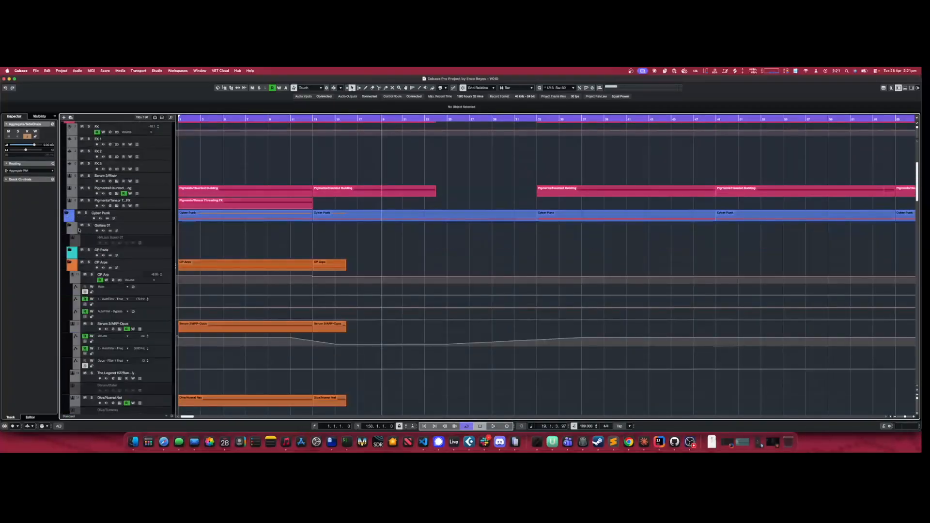
pyautogui.click(69, 226)
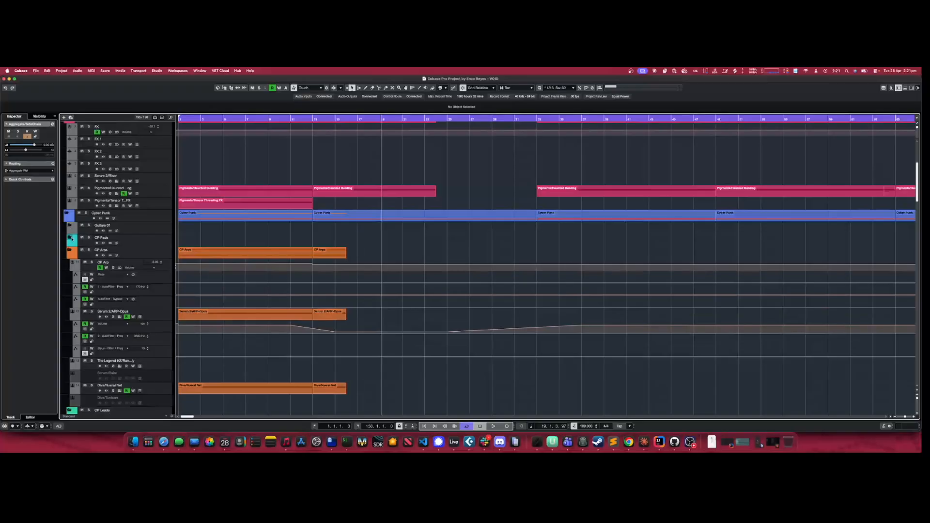
# Look through the Cyber Punk folder's tracks and select the CP Arps folder
pyautogui.scroll(-4, 87, 255)
pyautogui.scroll(4, 87, 255)
pyautogui.scroll(-2, 120, 250)
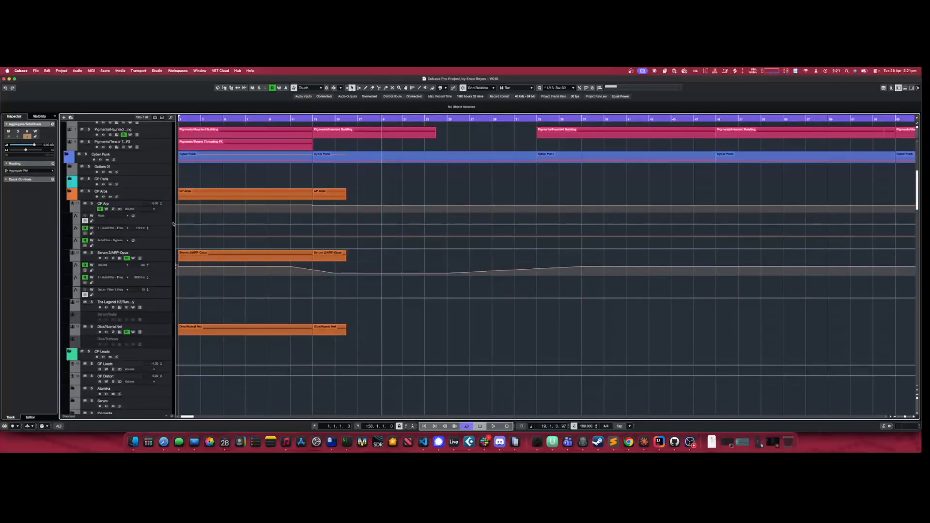
pyautogui.click(170, 195)
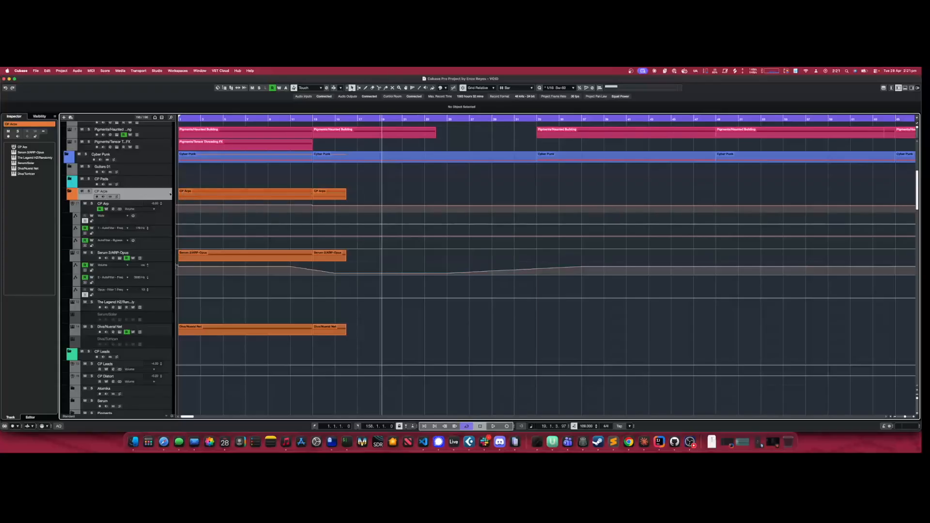
pyautogui.click(425, 427)
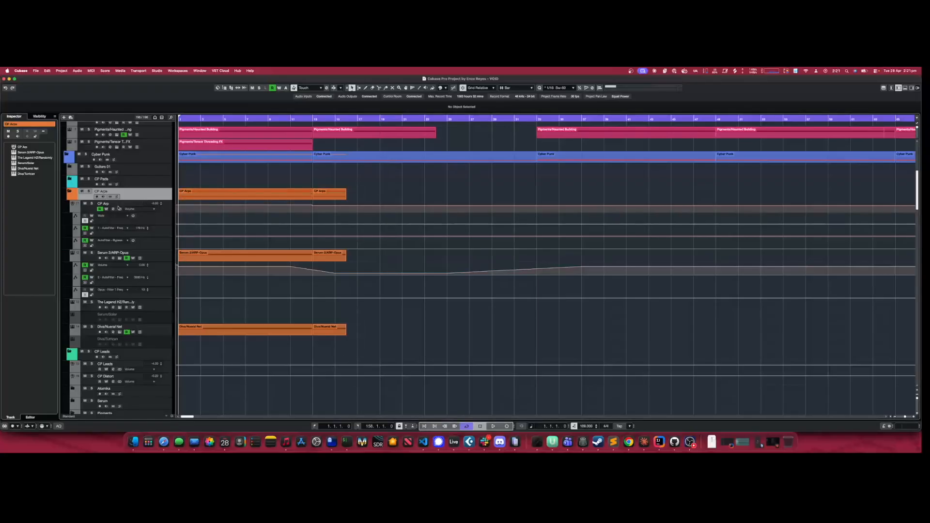
# Solo the CP Arps folder and play its tracks briefly from the start of the project
pyautogui.click(89, 191)
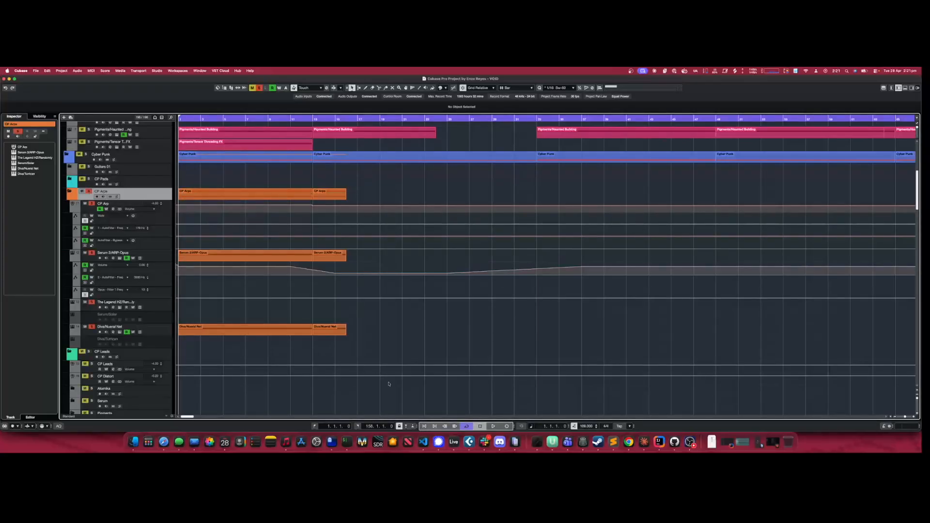
pyautogui.click(489, 426)
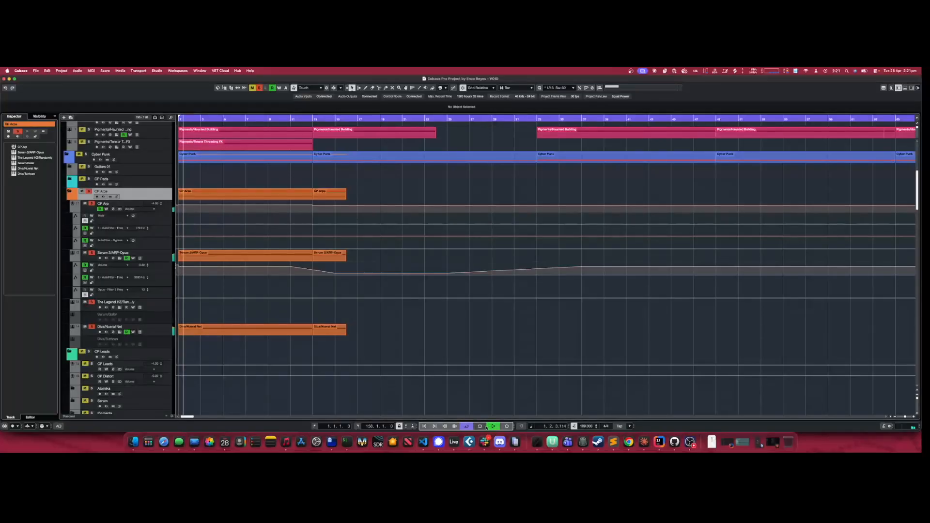
pyautogui.click(480, 426)
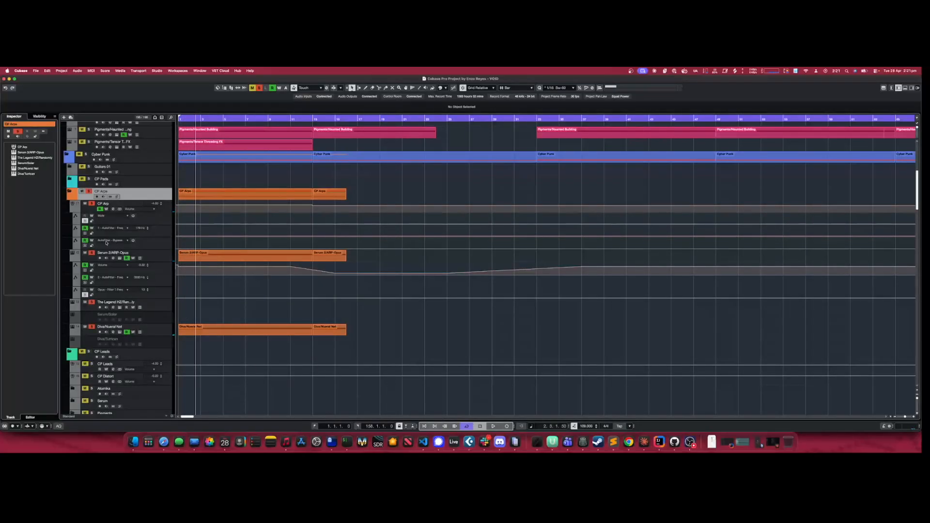
# Hide the automation lanes of the CP Arp group and the Serum 2 ARP-Opus track, and unsolo the CP Arps folder
pyautogui.click(72, 210)
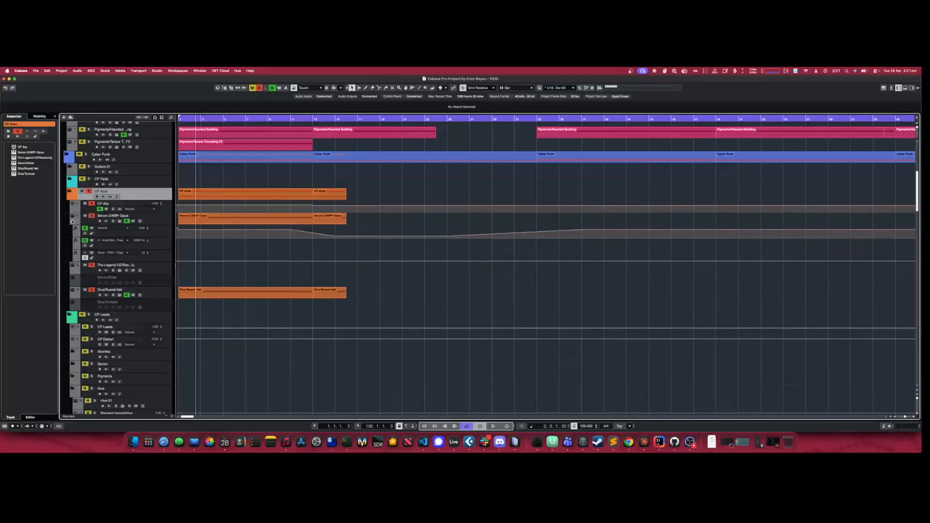
pyautogui.click(73, 222)
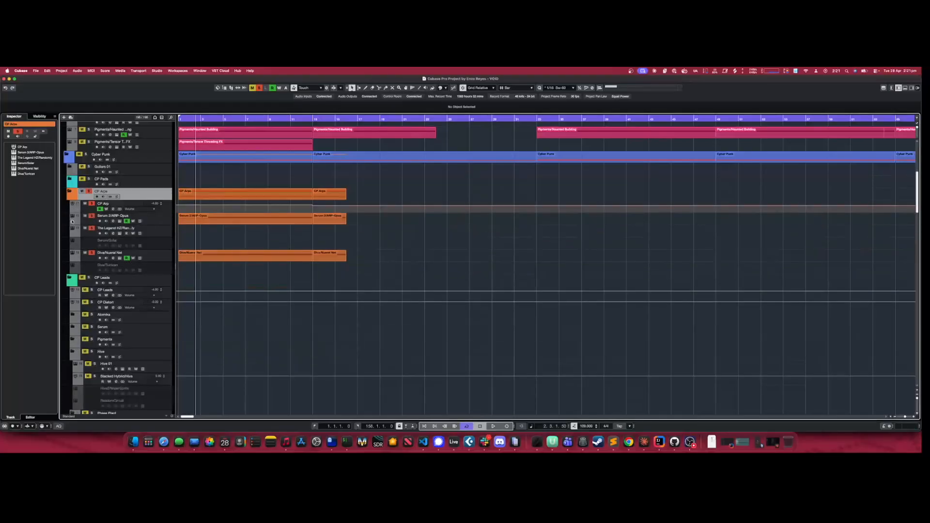
pyautogui.click(90, 192)
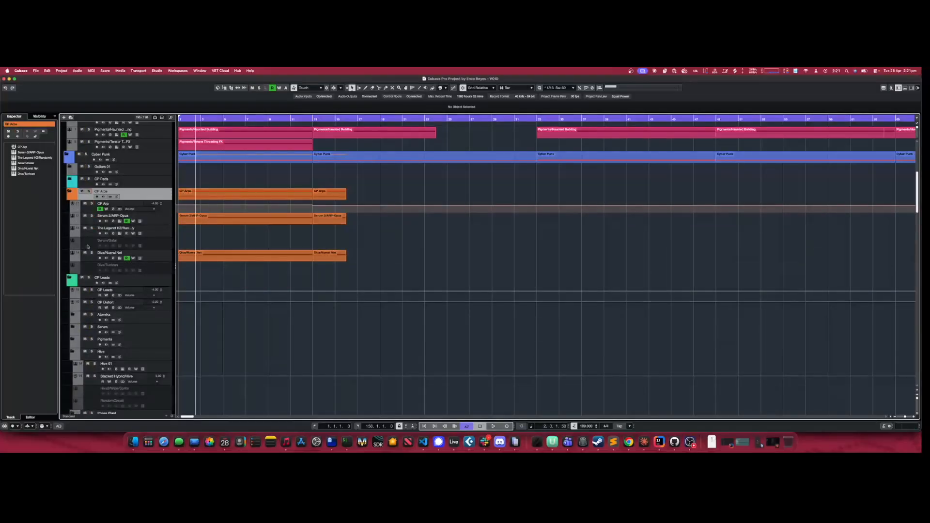
# Select the CP Leads folder, look over its tracks, and collapse the folder
pyautogui.click(68, 283)
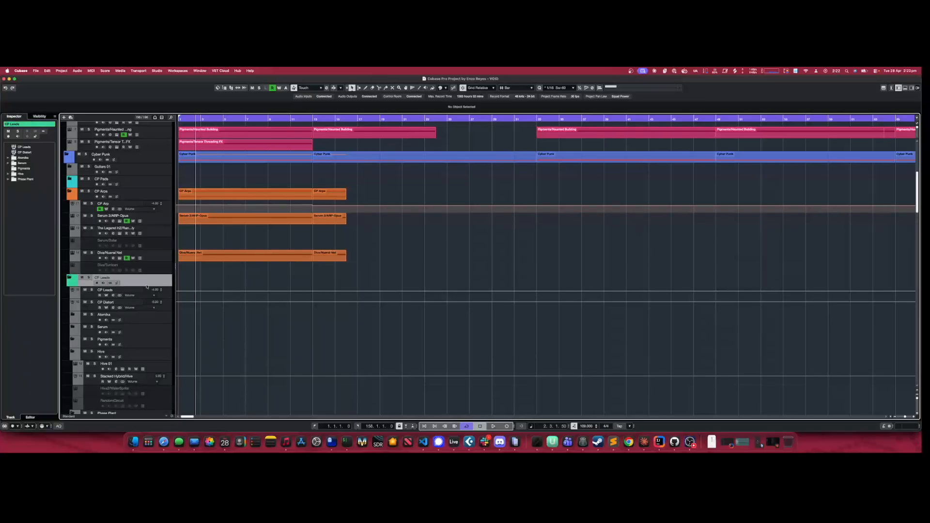
pyautogui.scroll(-3, 154, 281)
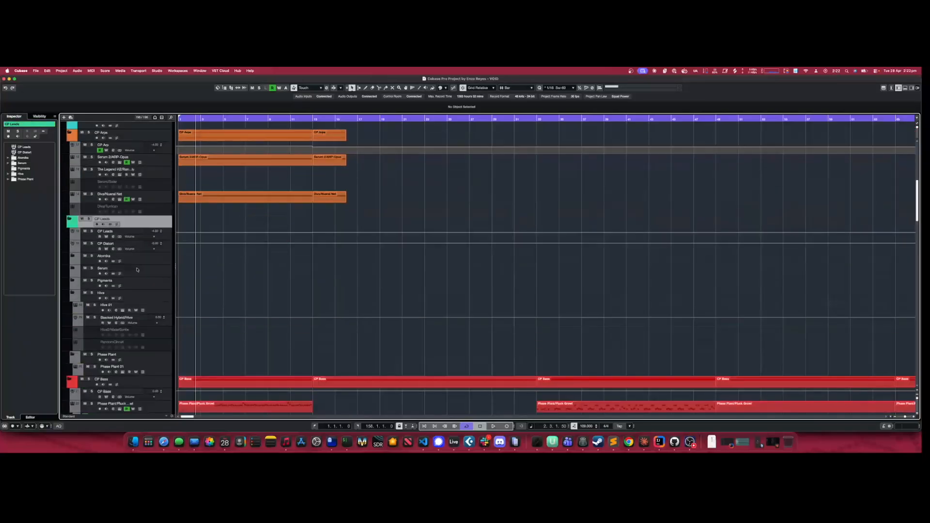
pyautogui.click(69, 220)
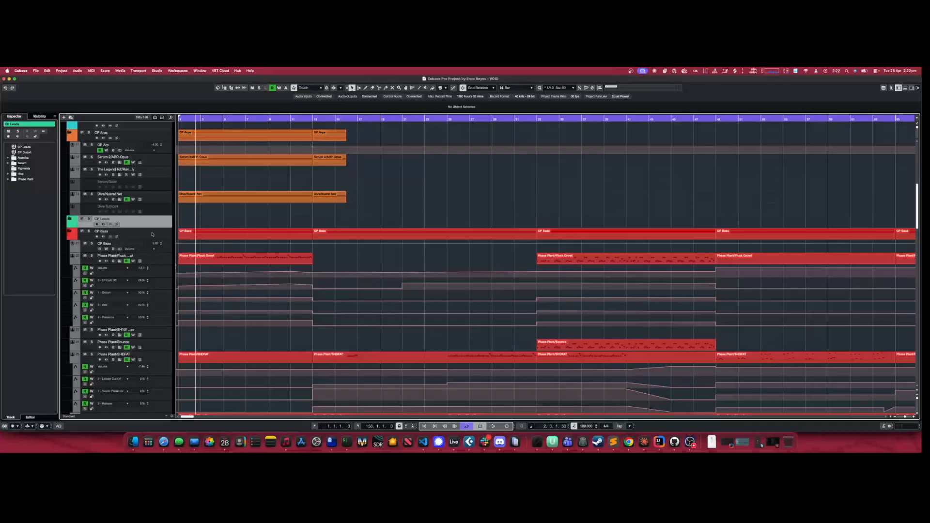
# Select the CP Bass folder, solo the CP Bass group and play it briefly from bar 33
pyautogui.click(152, 234)
pyautogui.click(92, 244)
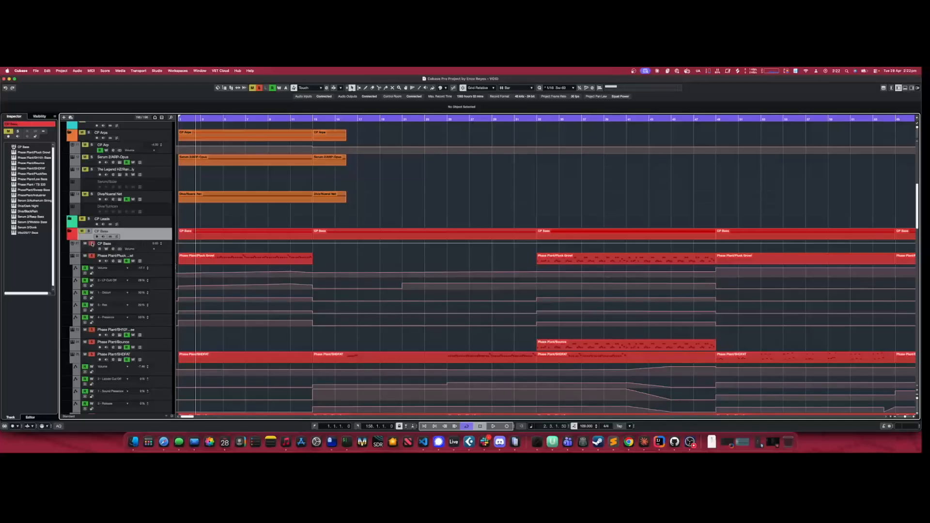
pyautogui.click(537, 119)
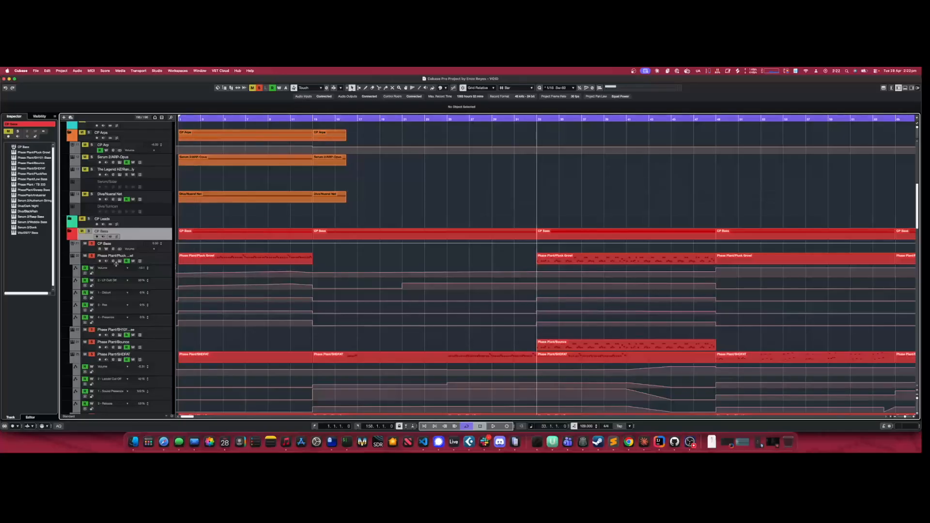
pyautogui.click(493, 426)
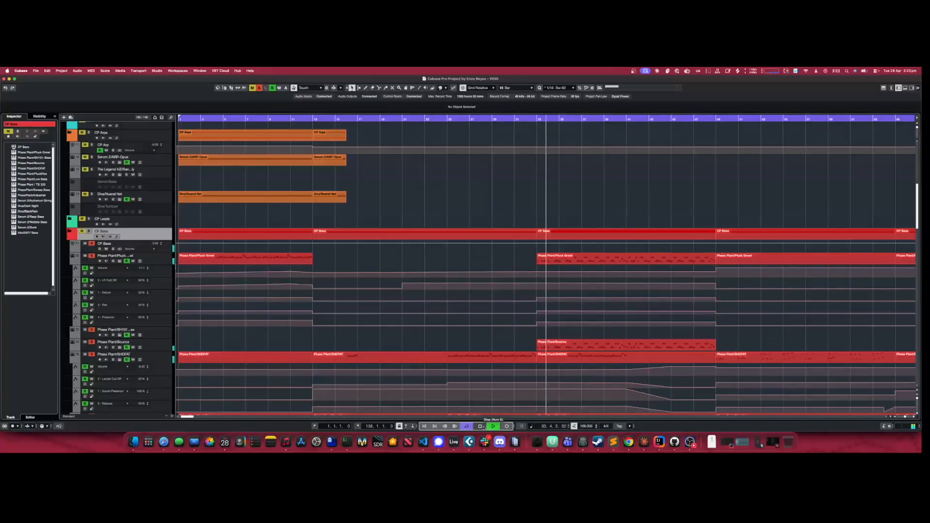
pyautogui.click(483, 426)
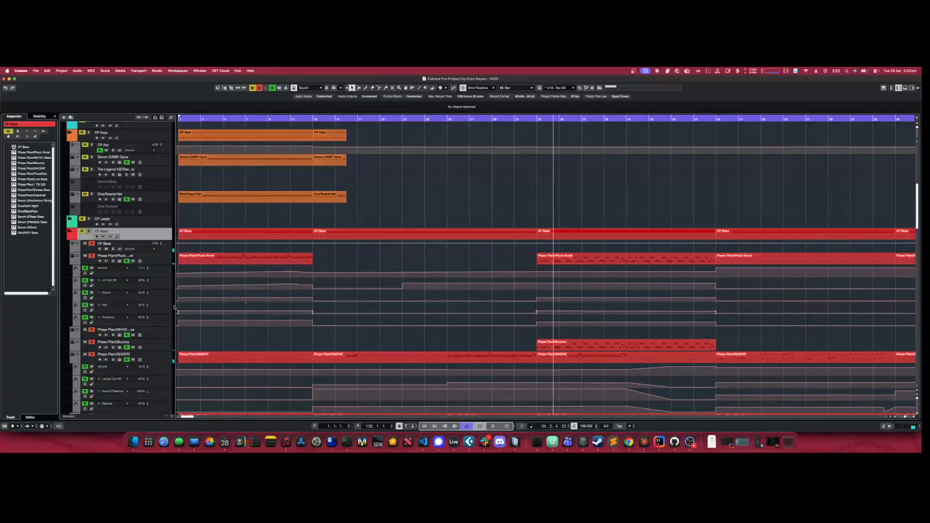
# Replace the CP Bass group's solo by auditioning the Phase Plant SH101 and Bounce bass tracks alone, one after the other
pyautogui.click(91, 244)
pyautogui.click(91, 329)
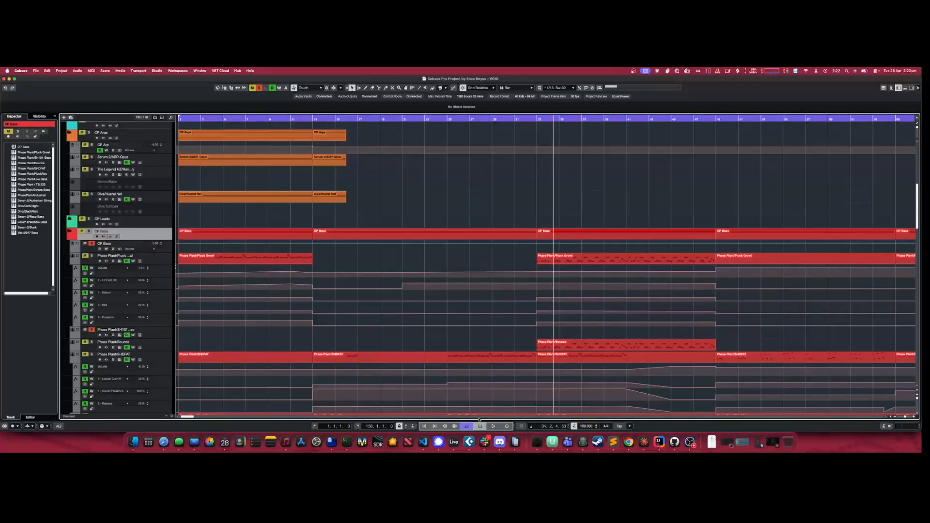
pyautogui.click(493, 426)
pyautogui.click(484, 426)
pyautogui.click(91, 342)
pyautogui.click(92, 330)
pyautogui.click(493, 426)
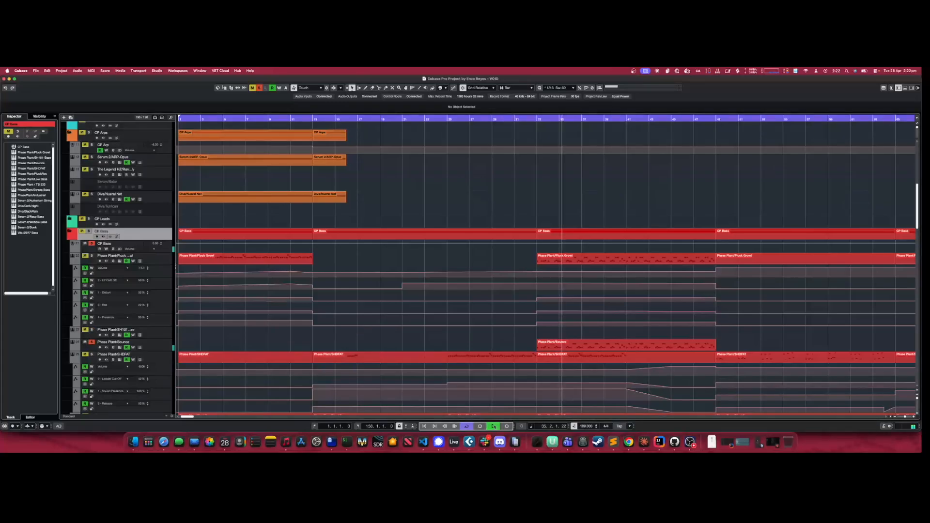
# Audition the Phase Plant SHDFAT and Pluck-Growl tracks alone in turn, stop playback and clear the solo
pyautogui.click(91, 354)
pyautogui.click(92, 342)
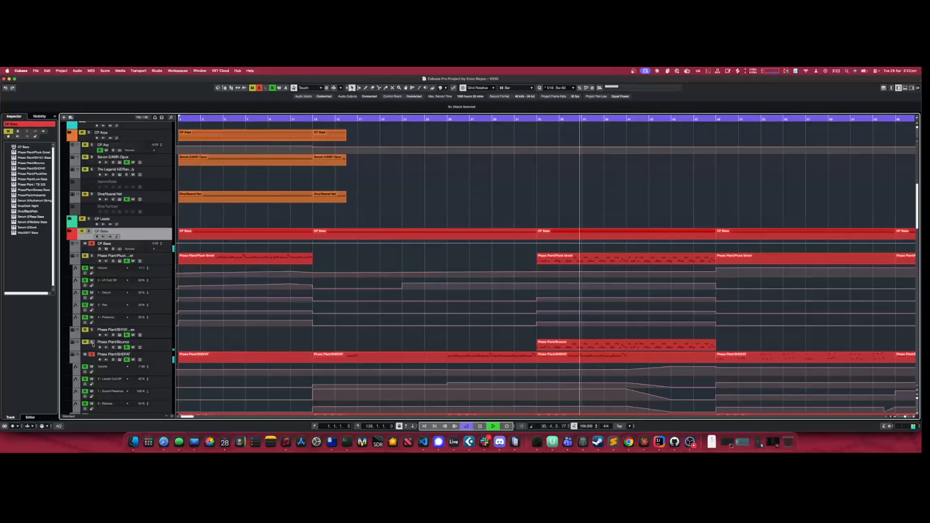
pyautogui.click(93, 355)
pyautogui.click(92, 257)
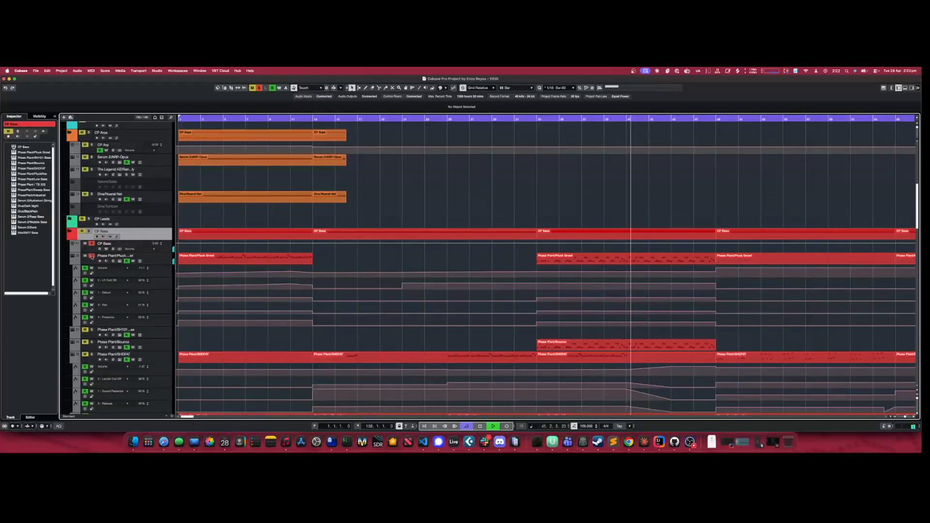
pyautogui.scroll(-3, 146, 241)
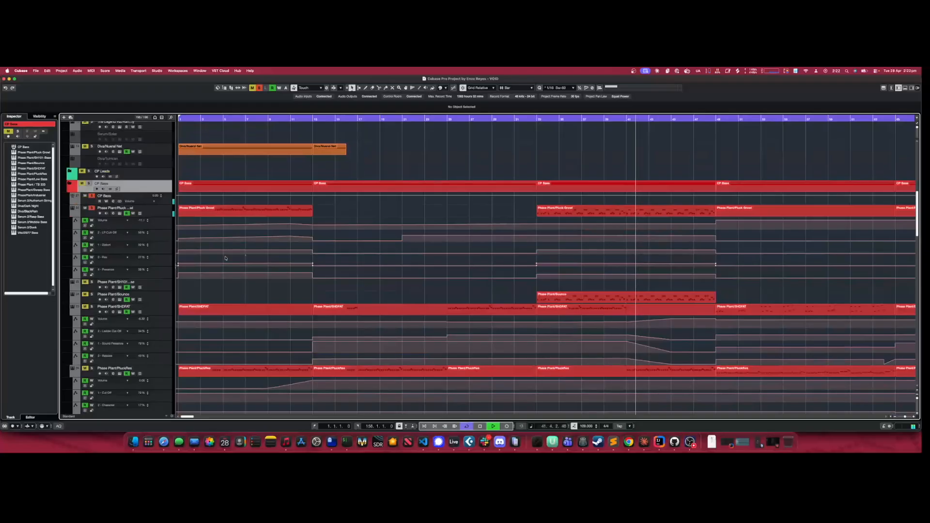
pyautogui.press('space')
pyautogui.click(92, 208)
# Look over the bass tracks and open the CP Bass group's channel settings and its spectrogram insert
pyautogui.scroll(-7, 106, 233)
pyautogui.scroll(7, 119, 258)
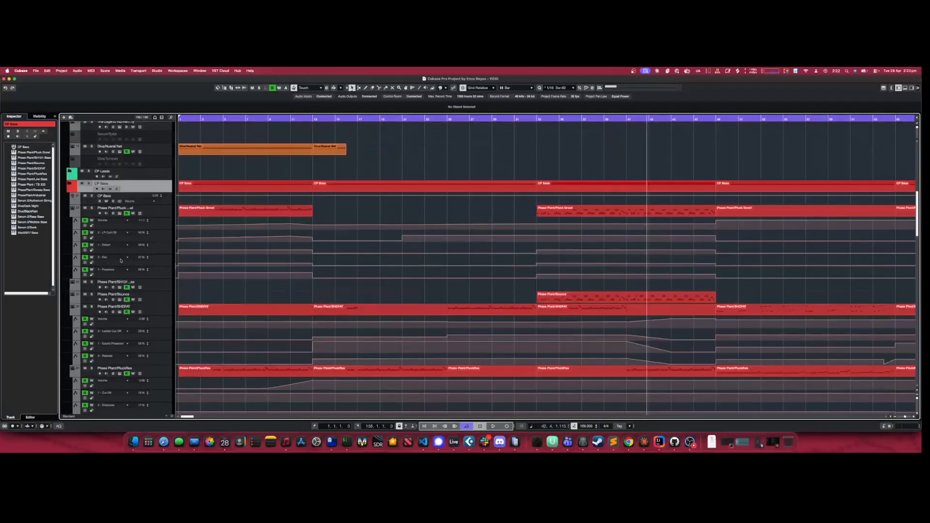
pyautogui.scroll(4, 122, 259)
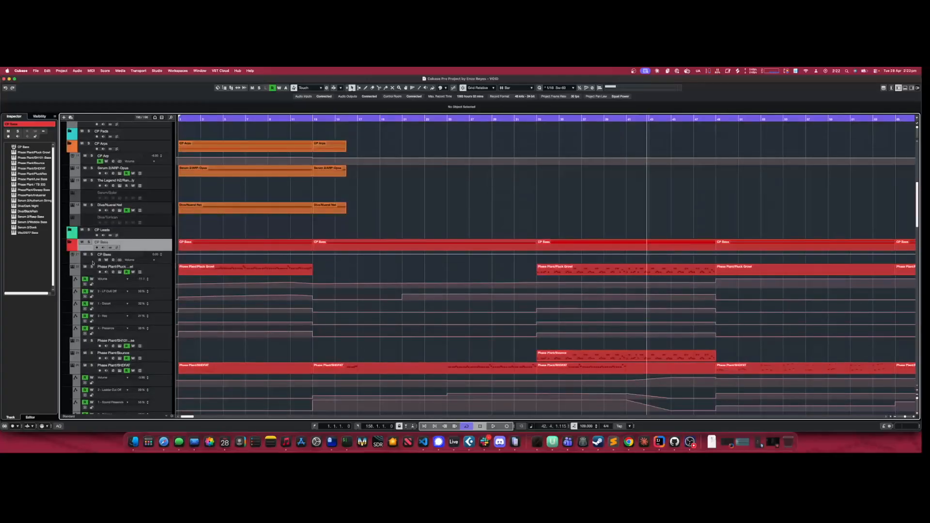
pyautogui.click(113, 260)
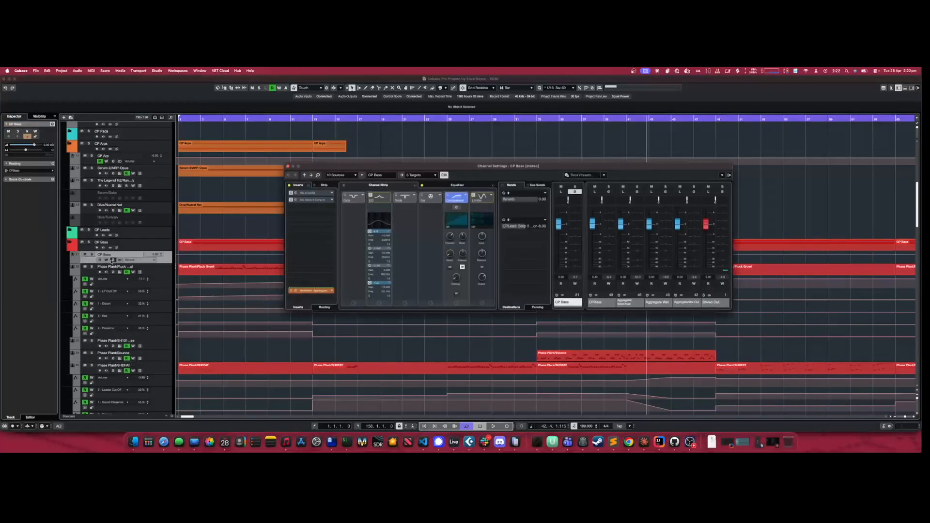
pyautogui.click(297, 291)
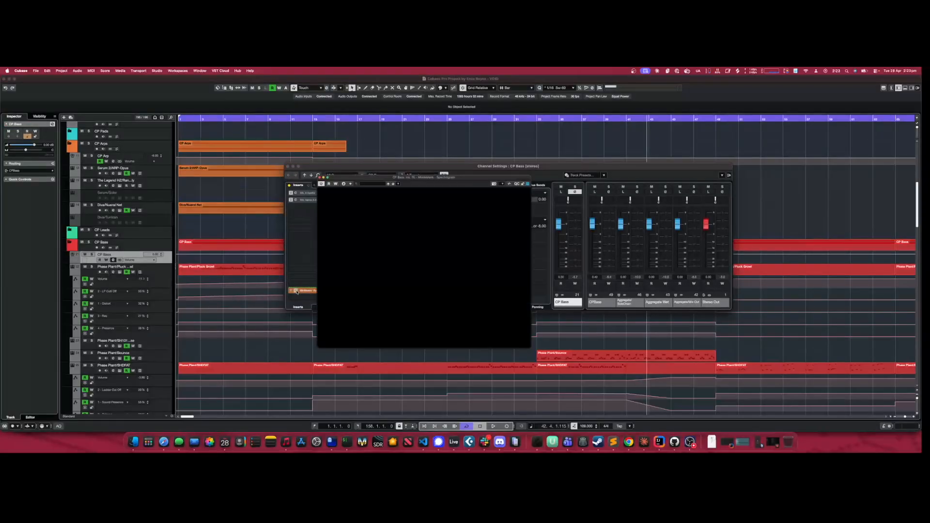
# Play the CP Bass group soloed while watching its spectrogram, close the spectrogram and unsolo the group
pyautogui.click(92, 255)
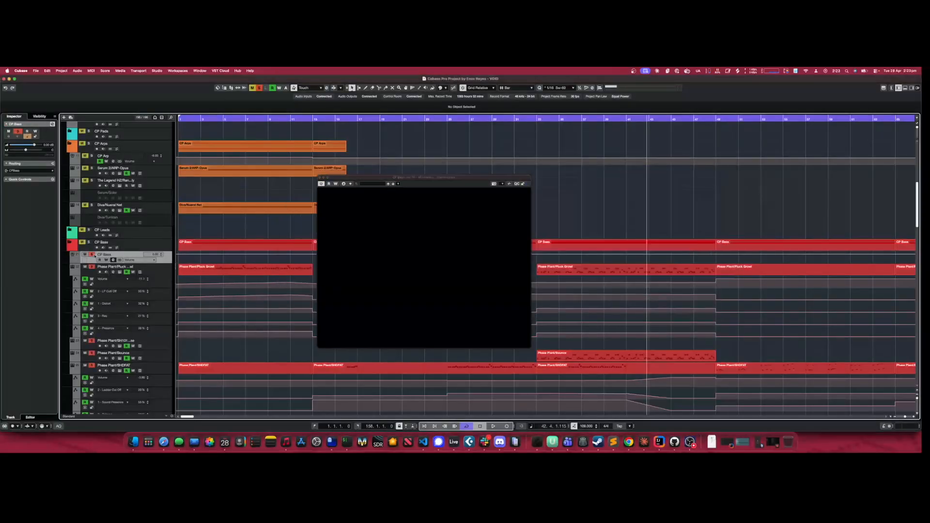
pyautogui.click(493, 426)
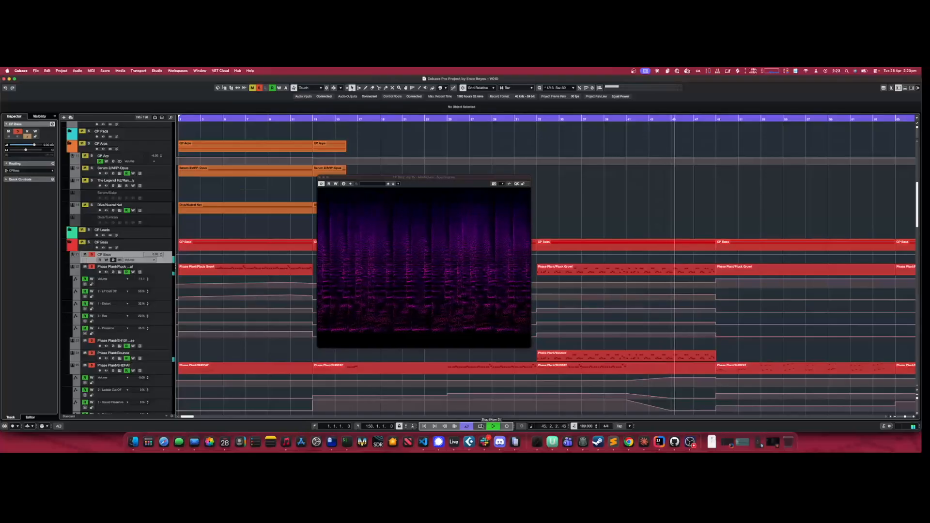
pyautogui.click(480, 426)
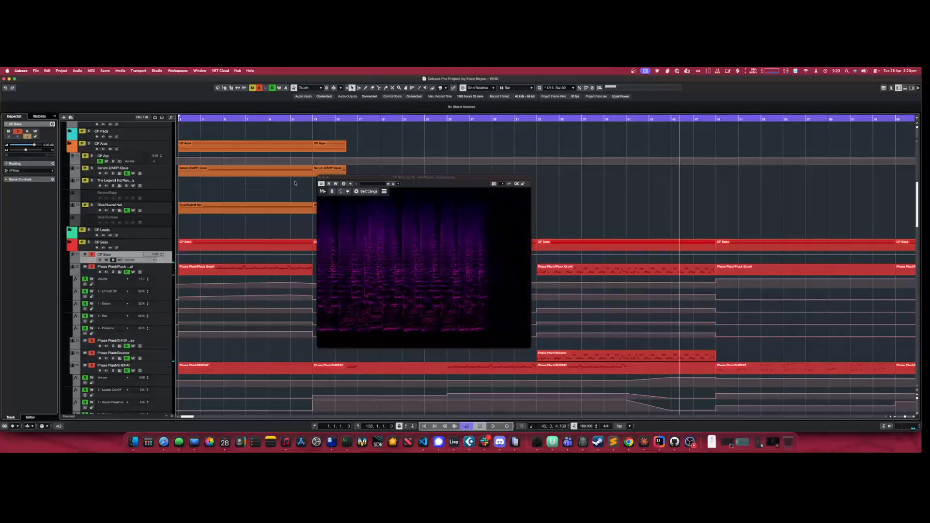
pyautogui.click(319, 178)
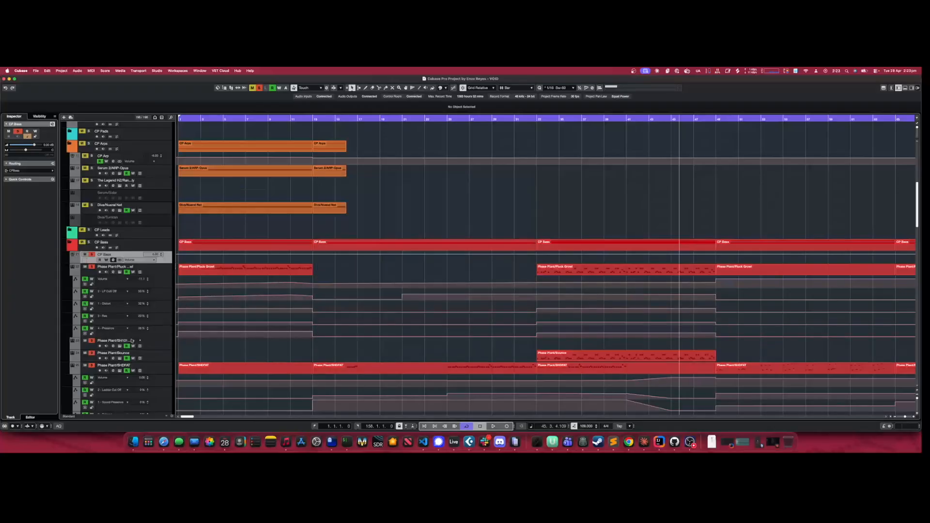
pyautogui.click(92, 255)
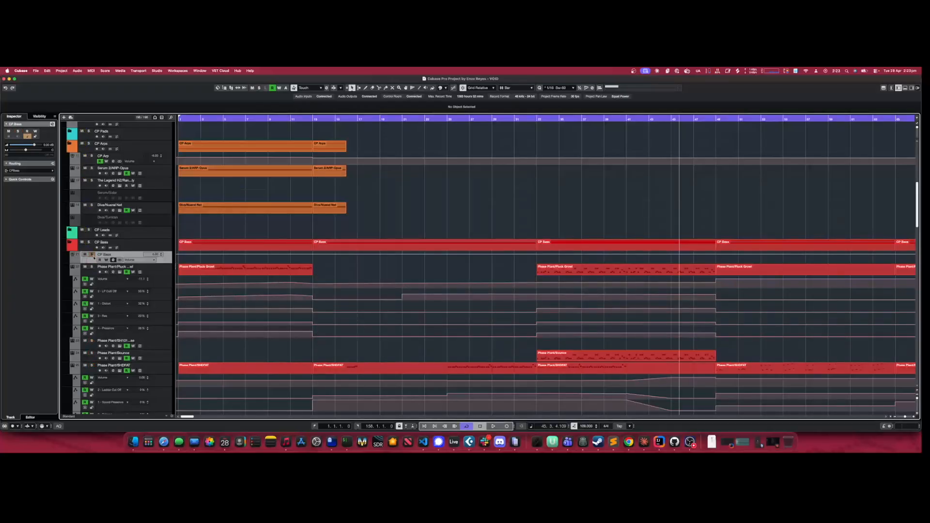
# Inspect the Pluck-Growl track's Phase Plant patch by playing a test note, check its channel settings, and close both windows
pyautogui.scroll(-5, 141, 274)
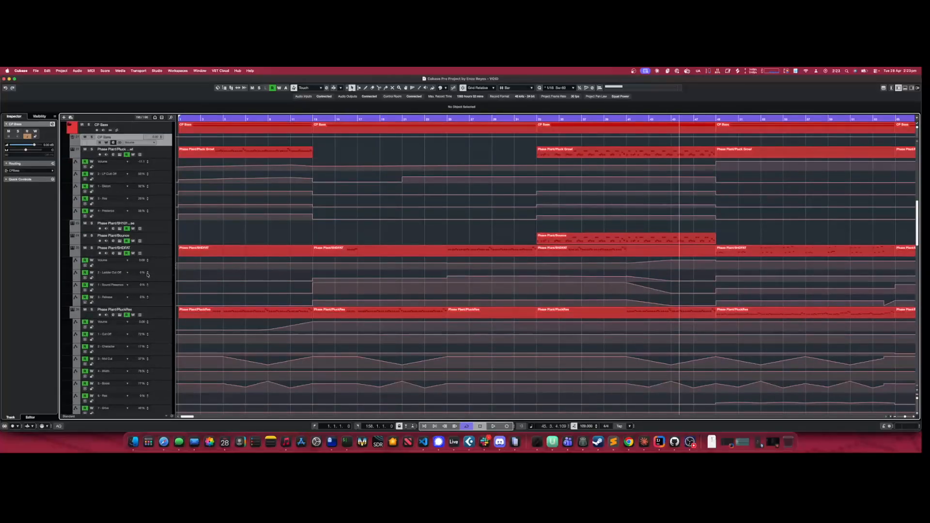
pyautogui.scroll(3, 140, 266)
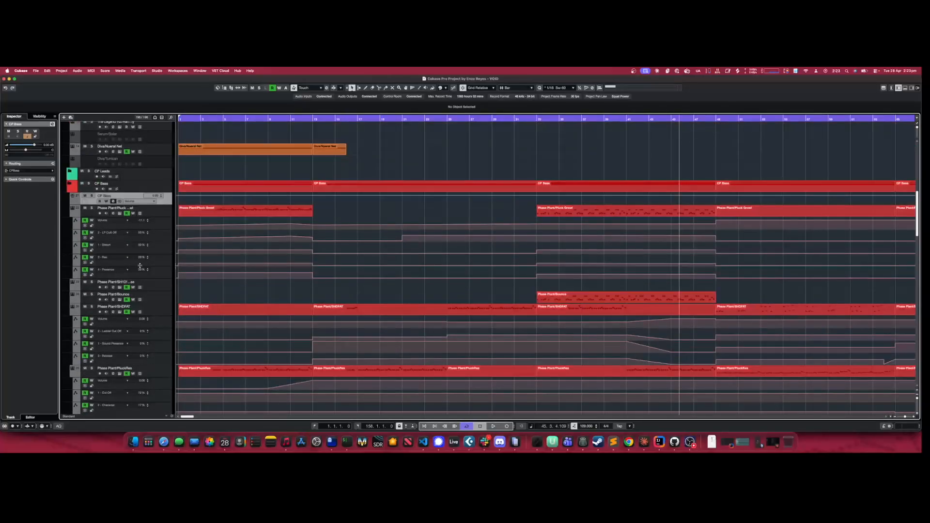
pyautogui.click(120, 214)
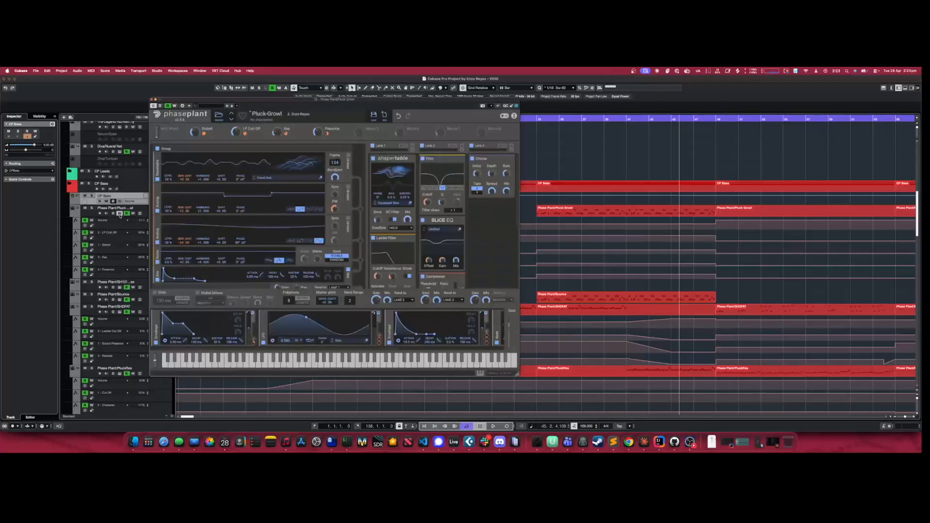
pyautogui.click(323, 364)
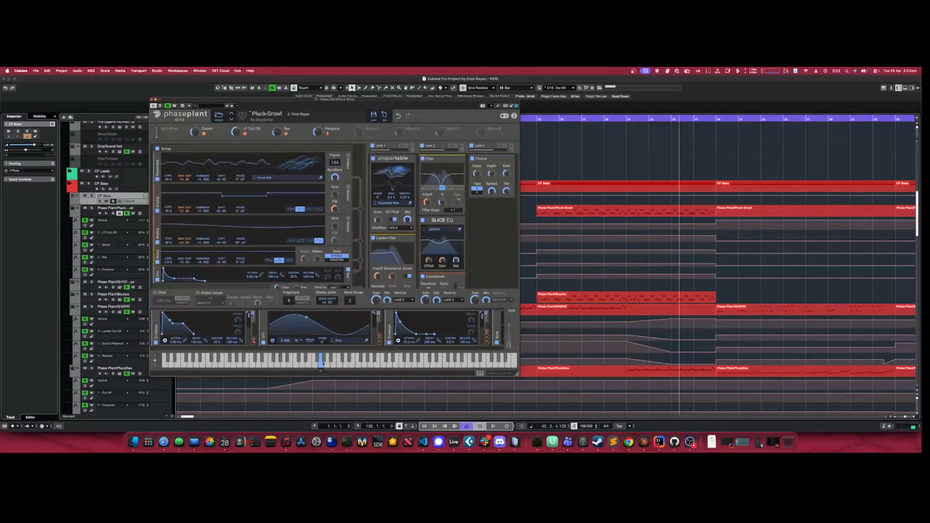
pyautogui.click(114, 213)
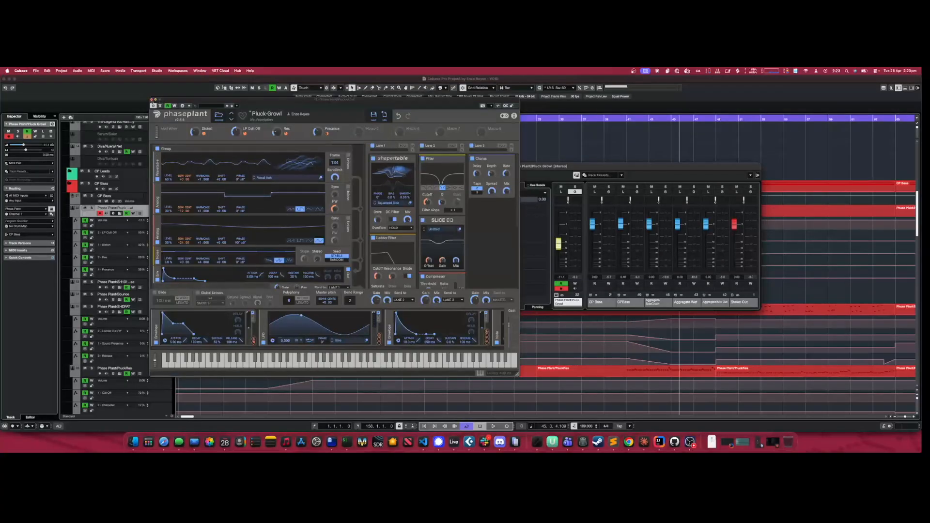
pyautogui.click(152, 99)
pyautogui.click(287, 167)
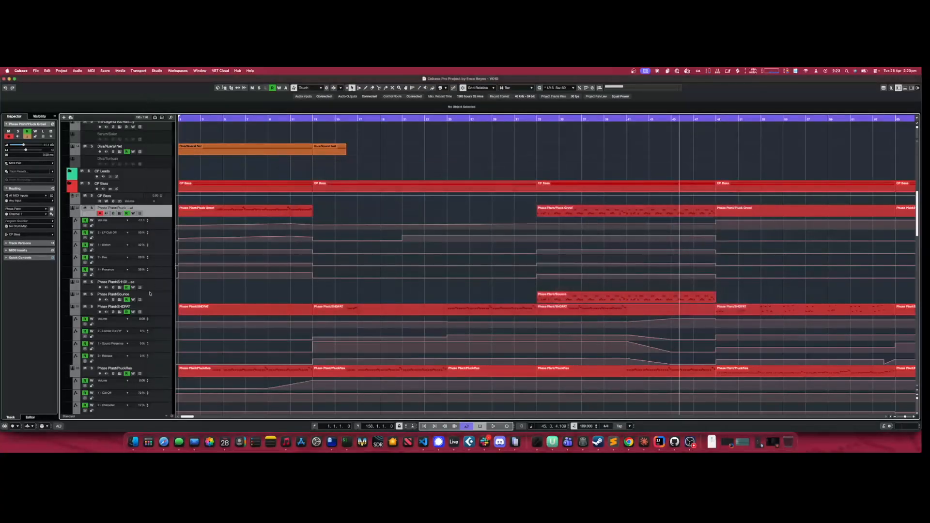
# Look through the automation lanes of the remaining CP Bass tracks, down to the Phase Plant Industrial track
pyautogui.scroll(-5, 276, 328)
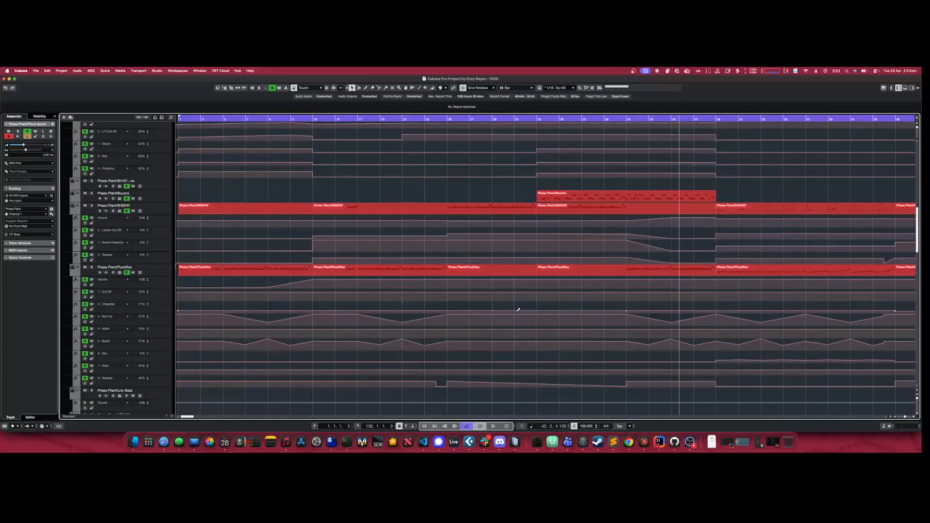
pyautogui.scroll(-10, 165, 325)
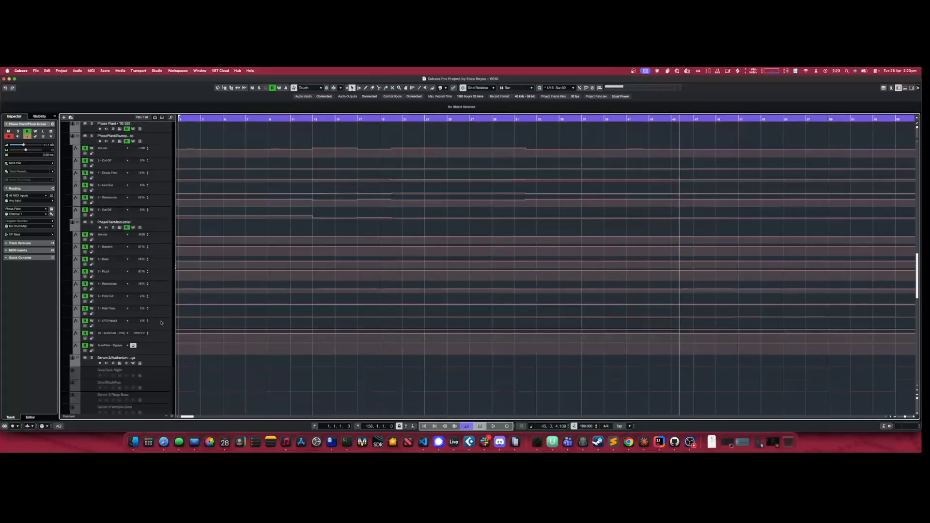
# Open the PhasePlant/Industrial track's channel settings, view its Multipass Industrialiser insert, and switch that insert off
pyautogui.click(160, 224)
pyautogui.click(114, 227)
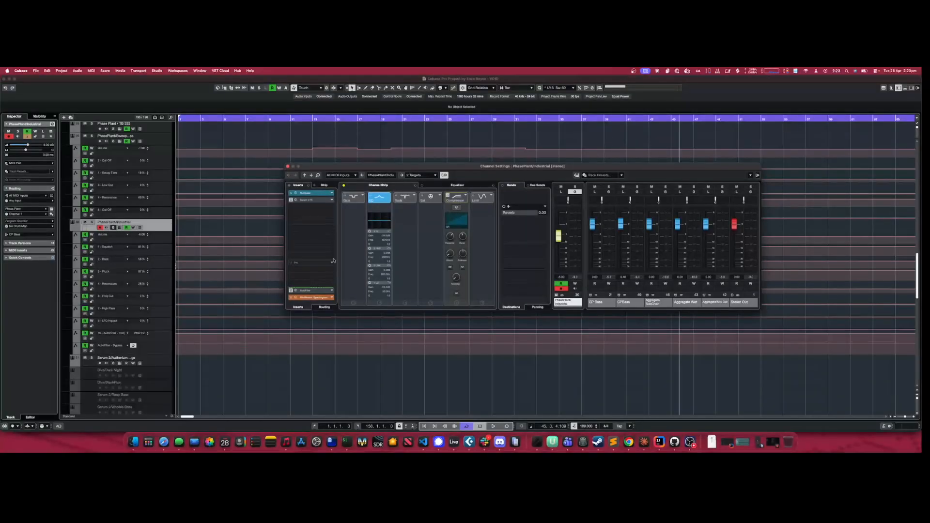
pyautogui.click(297, 196)
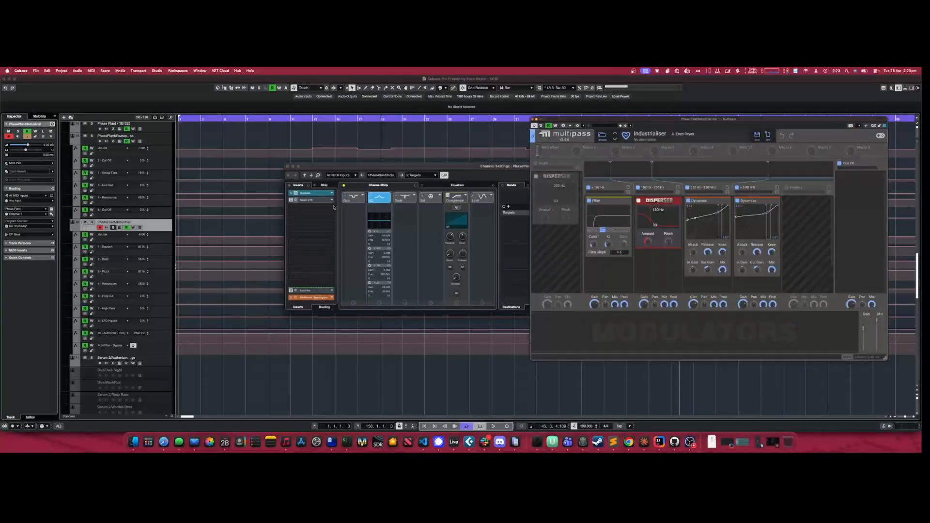
pyautogui.click(292, 193)
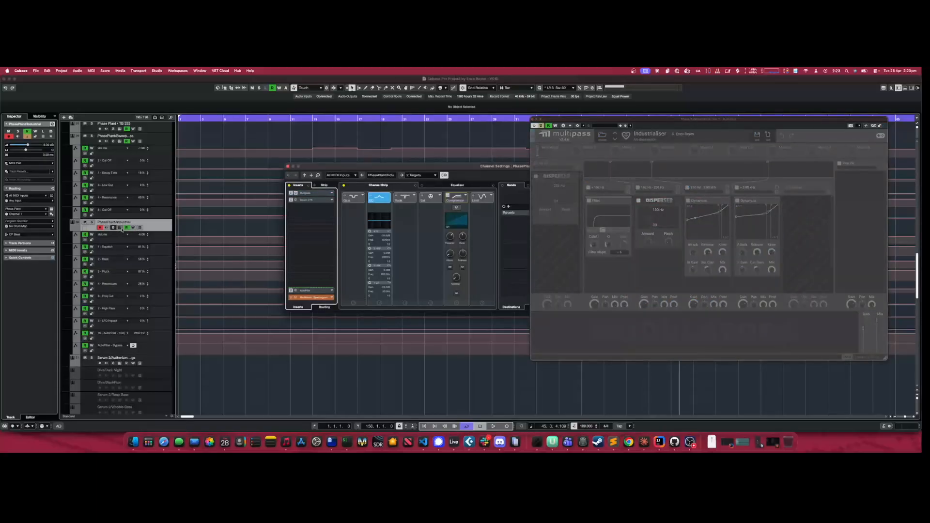
# Open the Industrial track's Phase Plant patch and play two test notes on its keyboard with Multipass off
pyautogui.click(121, 228)
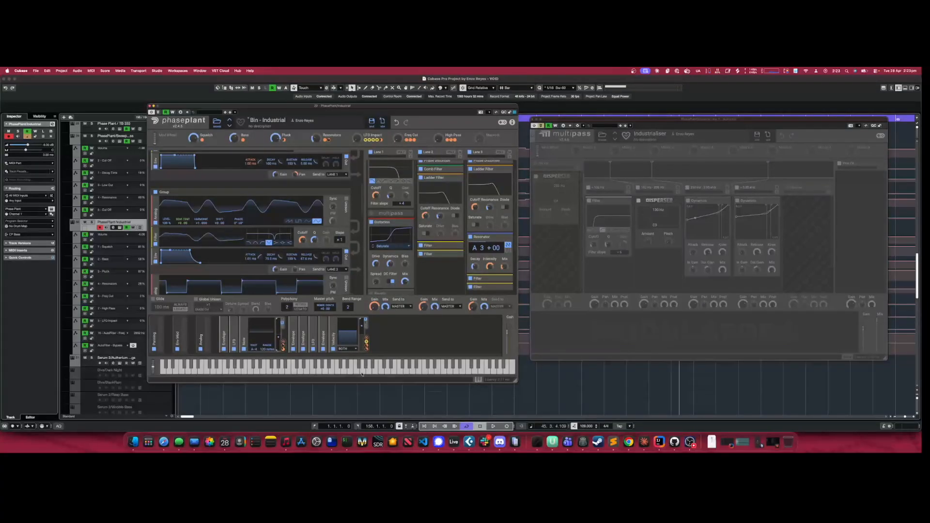
pyautogui.click(288, 368)
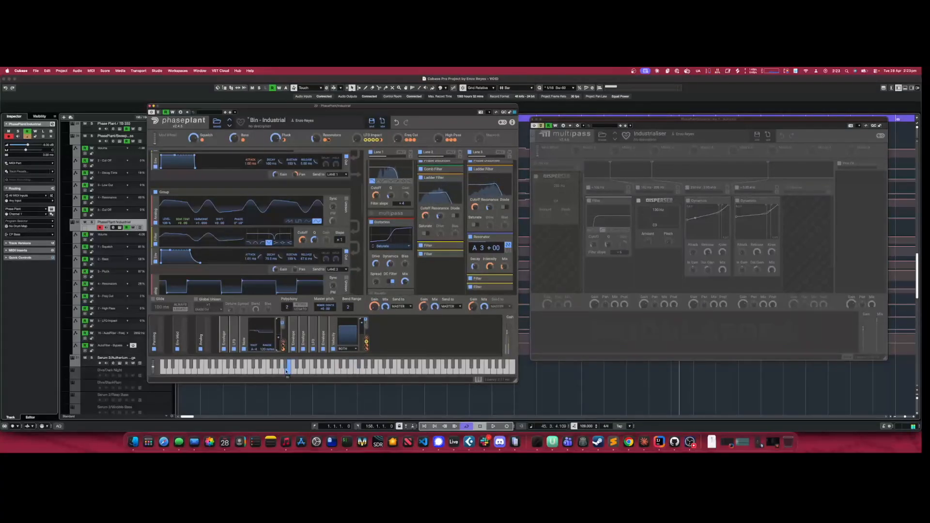
pyautogui.click(224, 368)
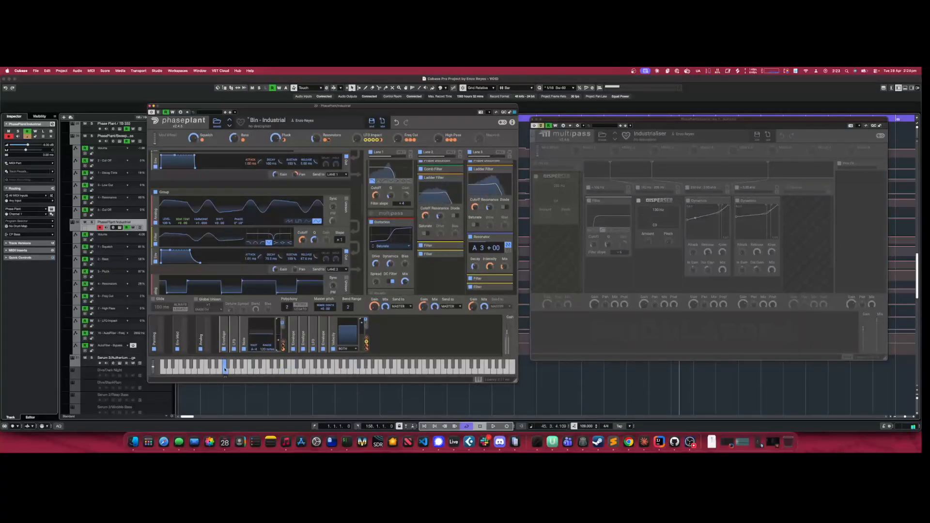
pyautogui.moveTo(321, 106)
pyautogui.mouseDown()
pyautogui.moveTo(589, 125)
pyautogui.moveTo(291, 91)
pyautogui.moveTo(348, 102)
pyautogui.moveTo(328, 99)
pyautogui.mouseUp()
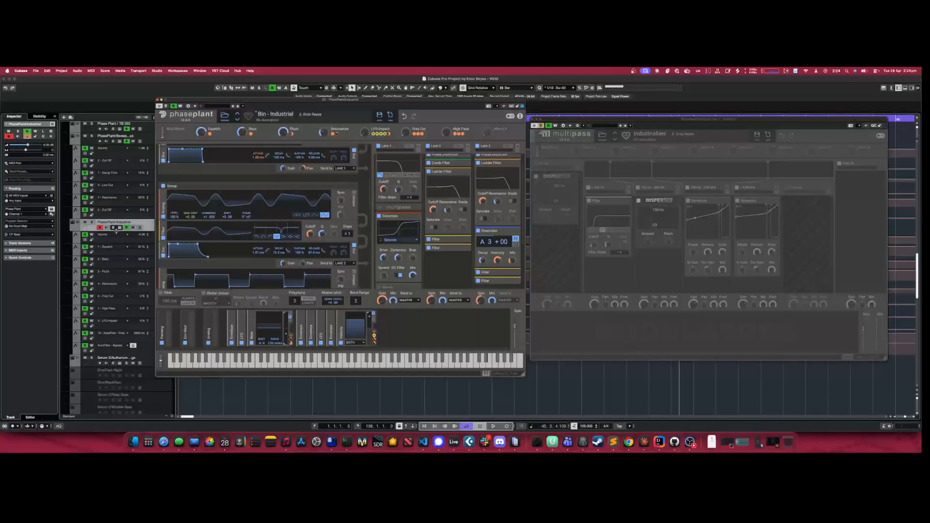
# Rearrange the plug-in and channel settings windows, switch the Industrial track's Multipass insert back on, and close the Phase Plant window
pyautogui.moveTo(602, 127); pyautogui.dragTo(718, 146)
pyautogui.moveTo(632, 172); pyautogui.dragTo(570, 180)
pyautogui.click(547, 207)
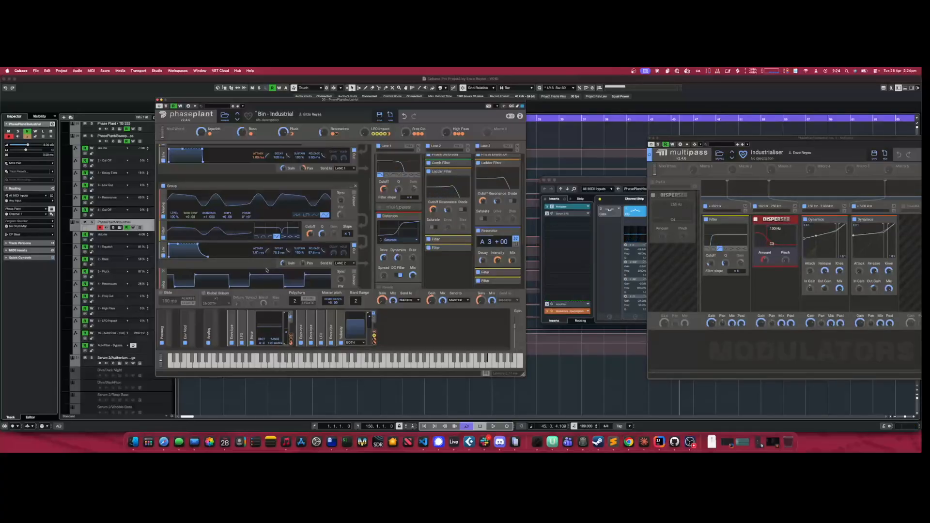
pyautogui.click(159, 99)
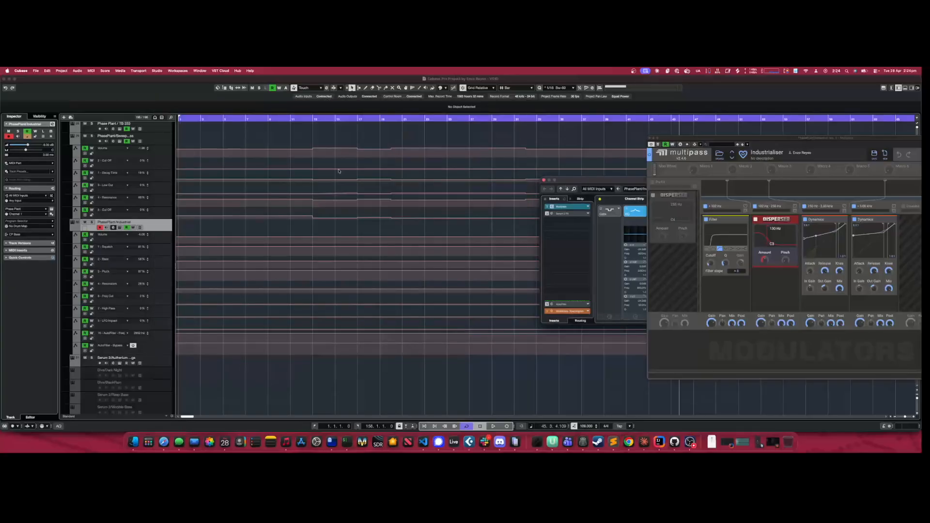
pyautogui.moveTo(575, 181); pyautogui.dragTo(292, 169)
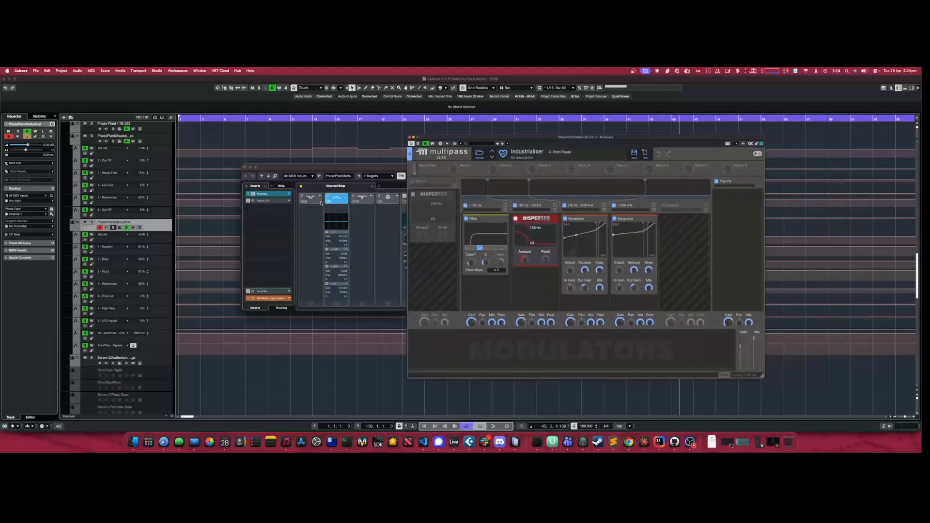
# Check the CP Bass group's channel settings, and close them along with the Multipass window
pyautogui.scroll(5, 152, 256)
pyautogui.scroll(4, 140, 242)
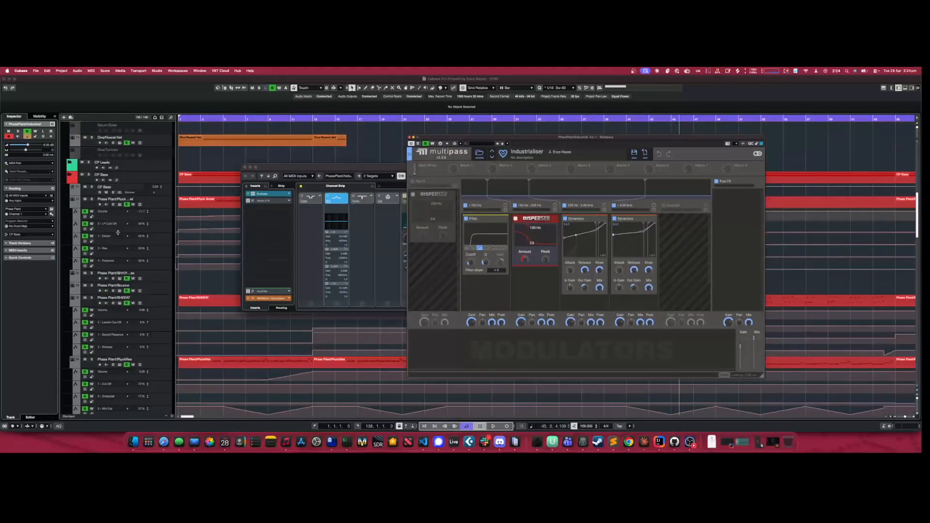
pyautogui.click(113, 193)
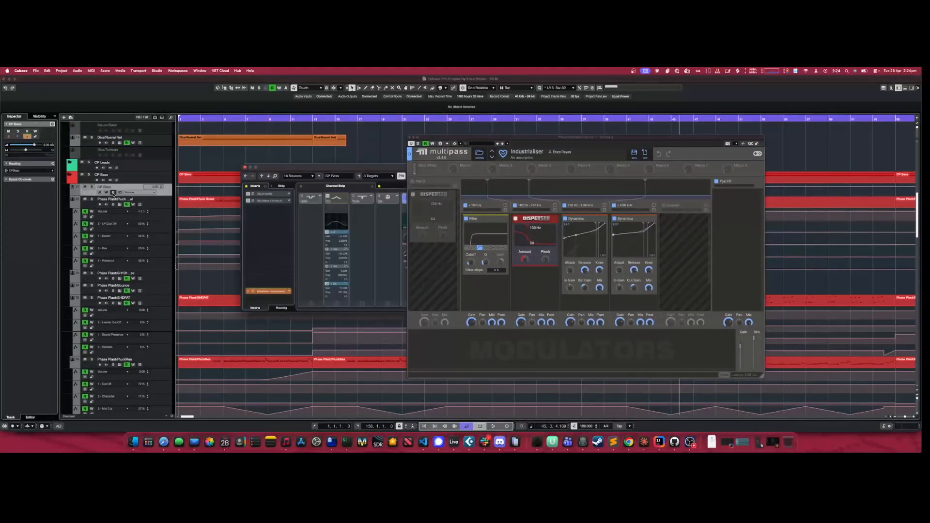
pyautogui.click(113, 193)
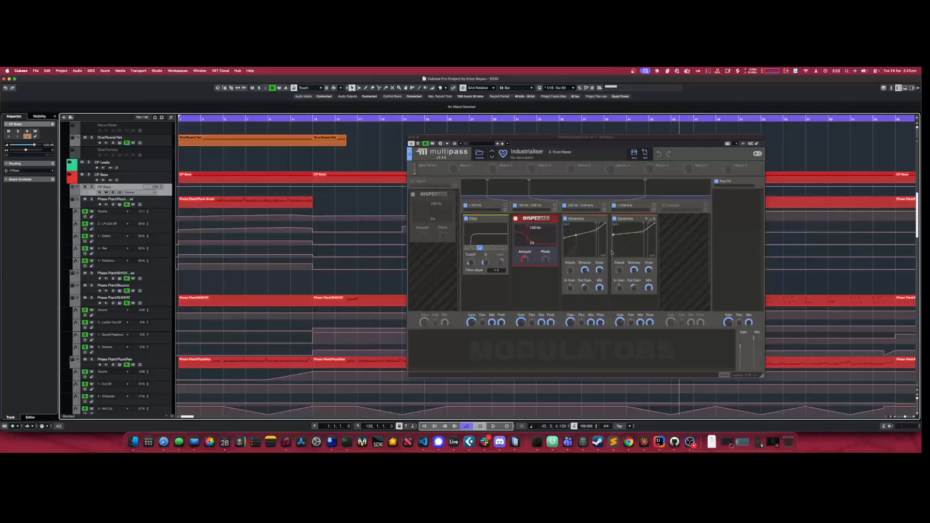
pyautogui.click(411, 137)
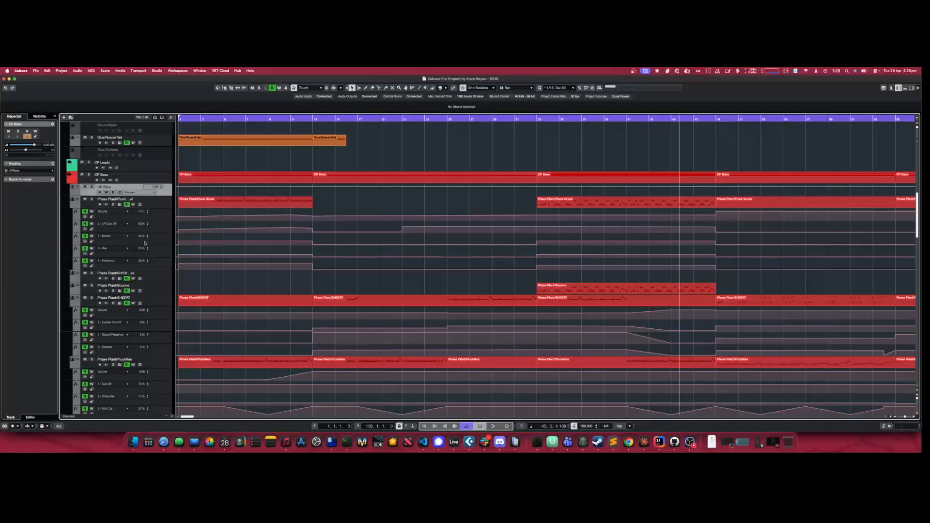
# Briefly check the channel settings of the Phase Plant SH101, Bounce and SHDFAT bass tracks, closing each window again
pyautogui.click(113, 279)
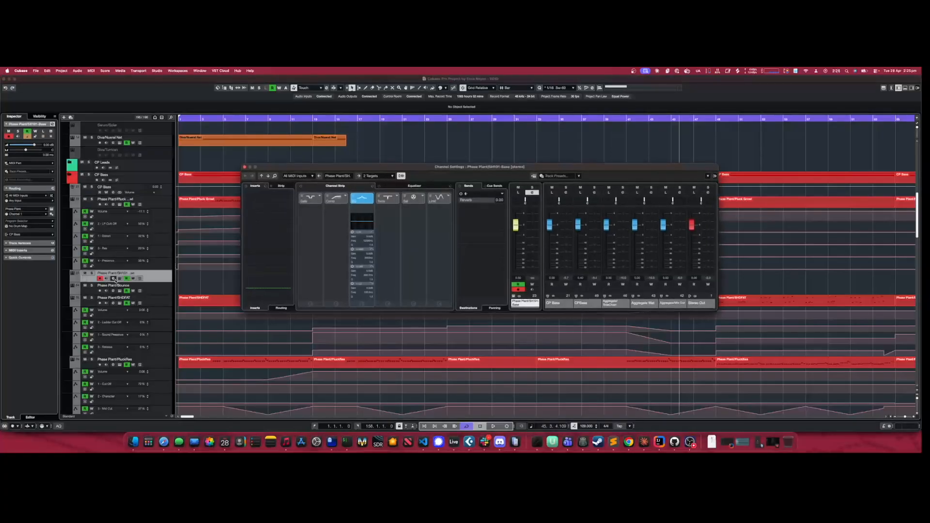
pyautogui.click(245, 167)
pyautogui.click(113, 290)
pyautogui.click(113, 291)
pyautogui.click(111, 305)
pyautogui.click(111, 305)
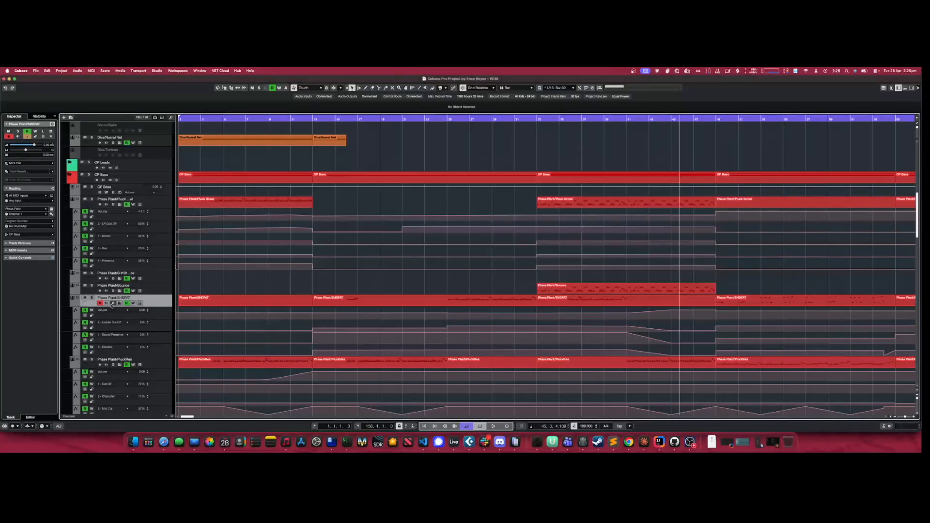
# Check the PluckRes track's channel settings and the Serum 2 Aetherium track's instrument, closing each window again
pyautogui.scroll(-2, 116, 351)
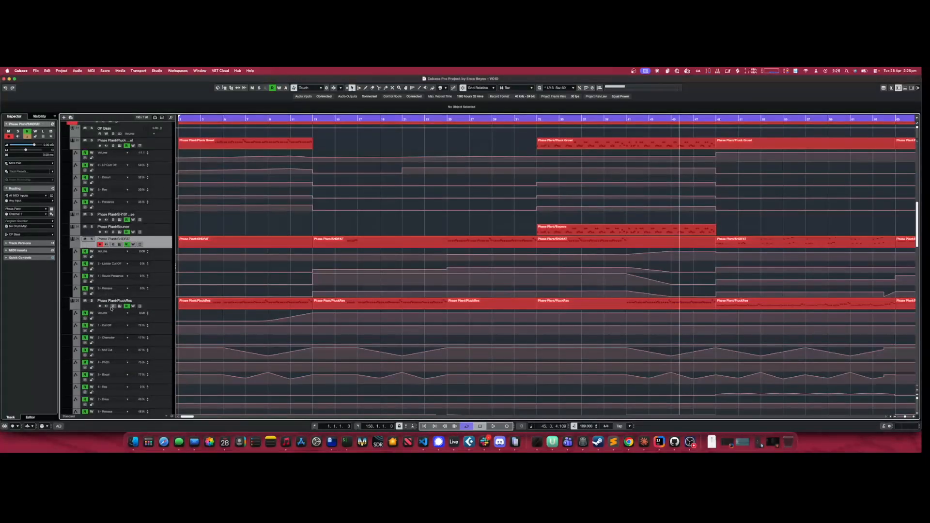
pyautogui.click(112, 306)
pyautogui.click(113, 306)
pyautogui.scroll(-5, 116, 306)
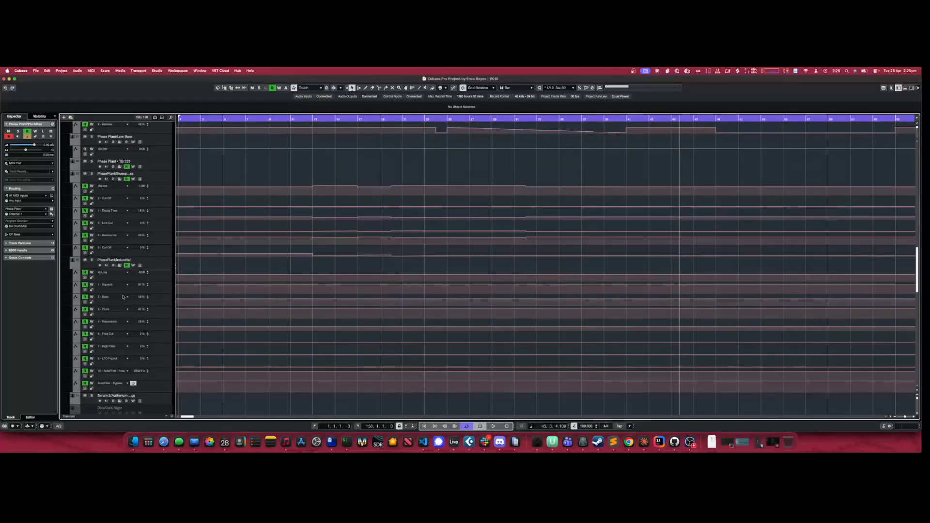
pyautogui.scroll(-5, 123, 297)
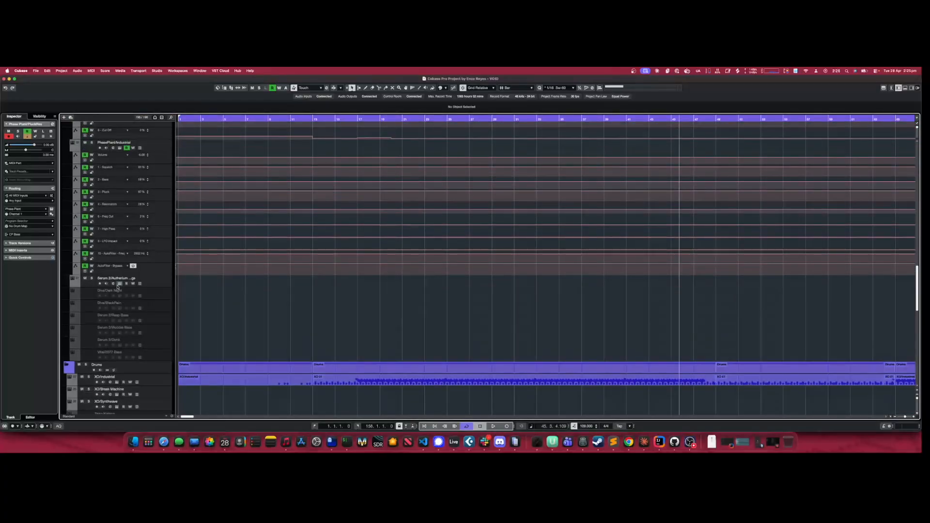
pyautogui.click(118, 285)
pyautogui.click(118, 285)
# Collapse the automation lanes of the CP Bass tracks, including PluckRes, Low Bass, SHDFAT, Pluck Growl, Sweep and Industrial
pyautogui.scroll(10, 115, 279)
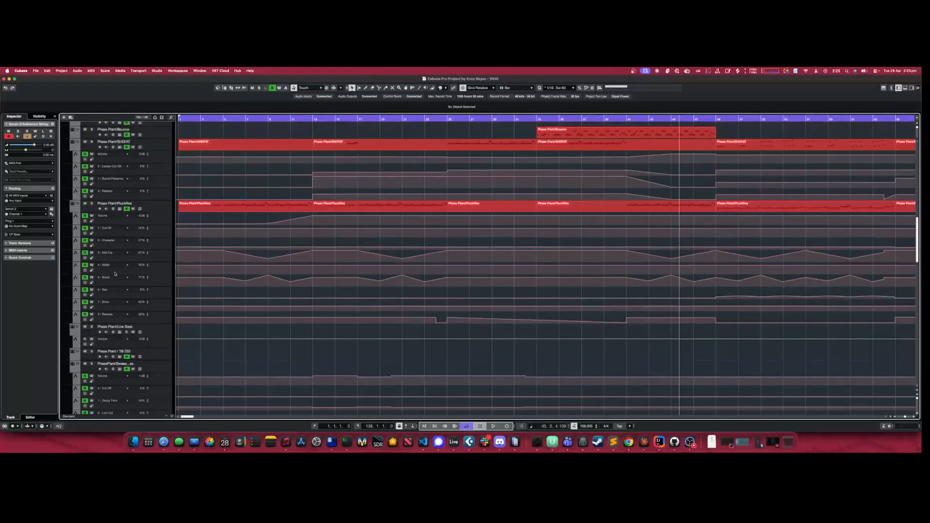
pyautogui.scroll(3, 115, 274)
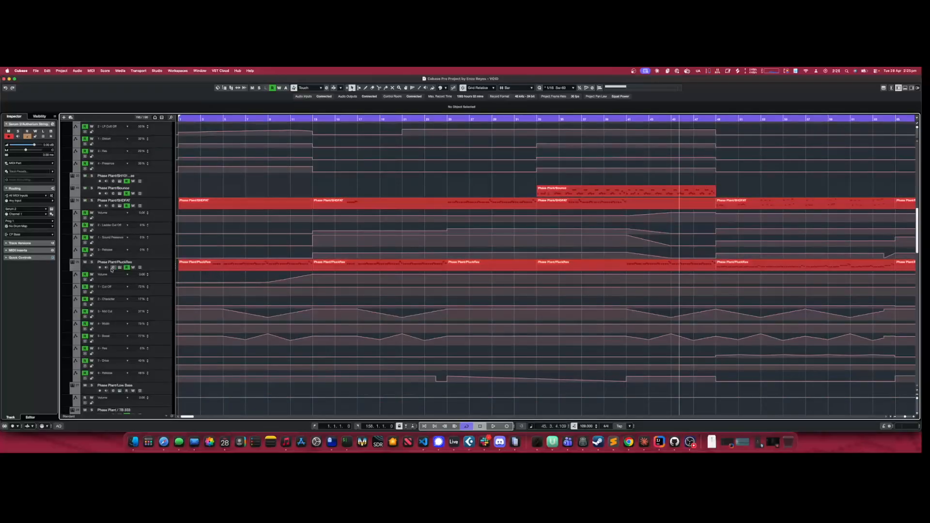
pyautogui.click(73, 267)
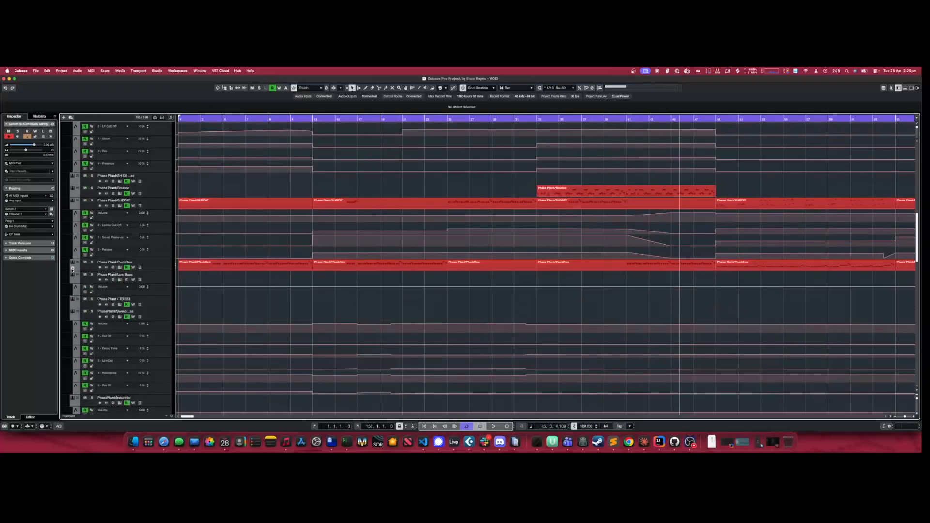
pyautogui.click(73, 280)
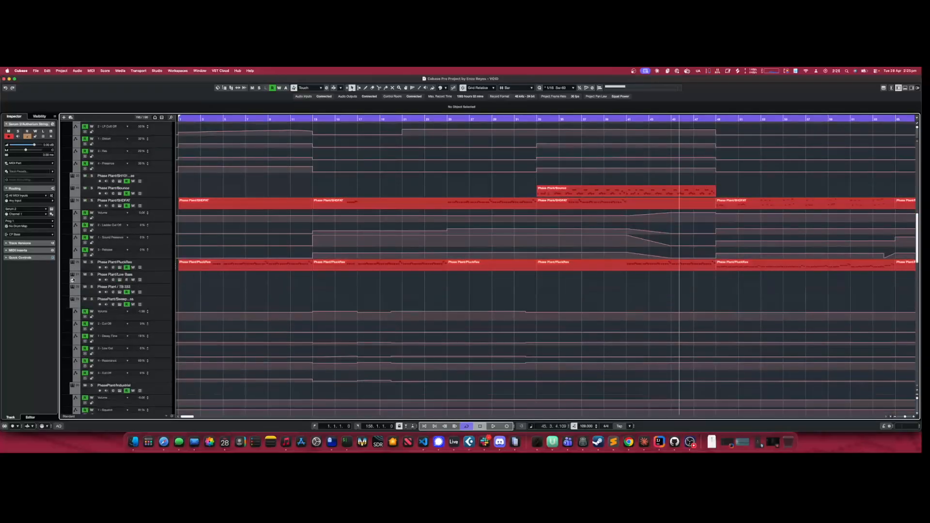
pyautogui.click(75, 210)
pyautogui.scroll(3, 90, 230)
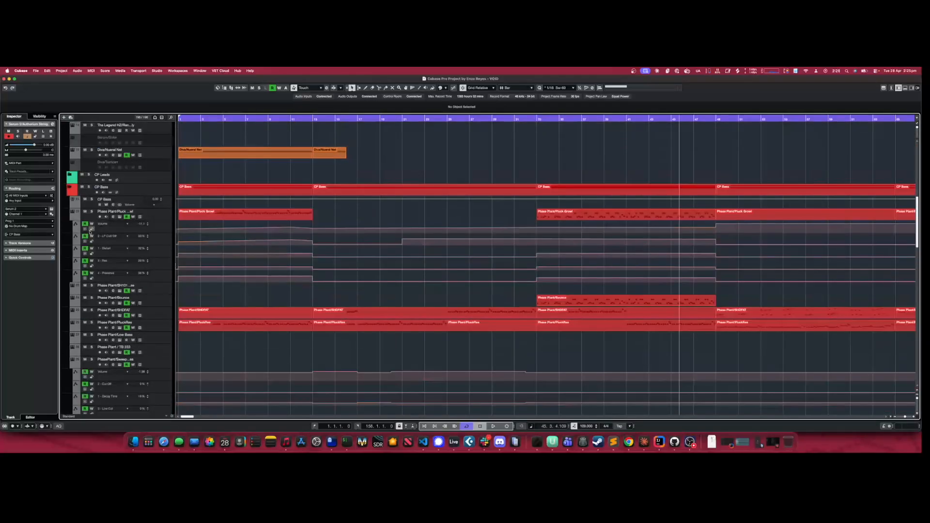
pyautogui.click(72, 217)
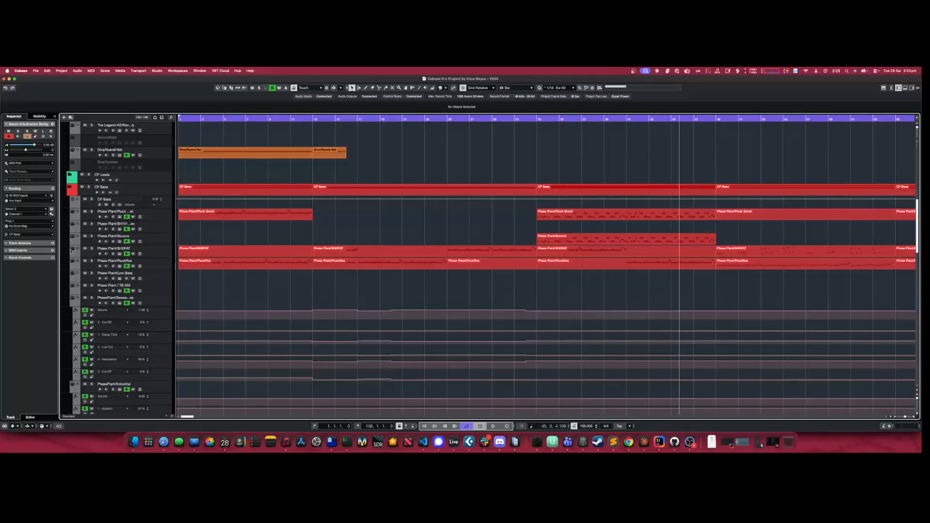
pyautogui.click(72, 304)
pyautogui.click(72, 316)
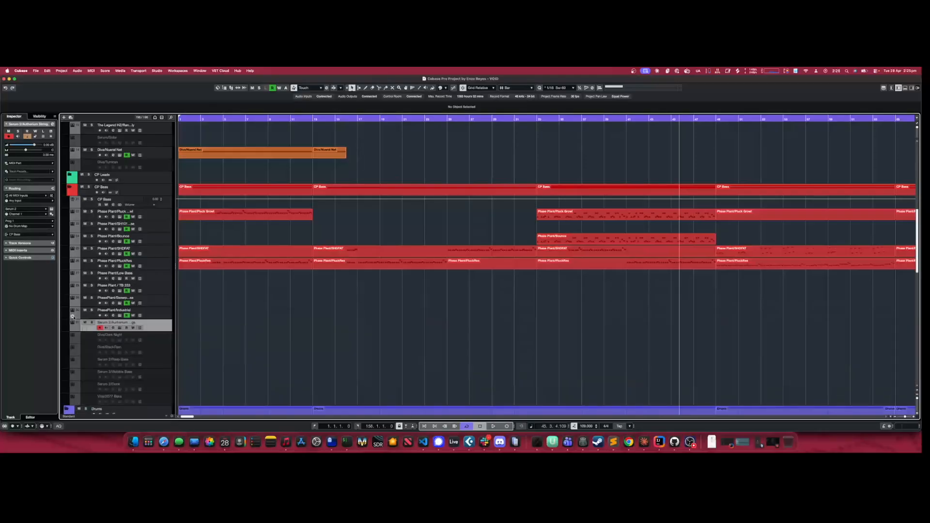
# Open the CP Bass group's channel settings, examine its equalizer curve, and close the window
pyautogui.click(168, 207)
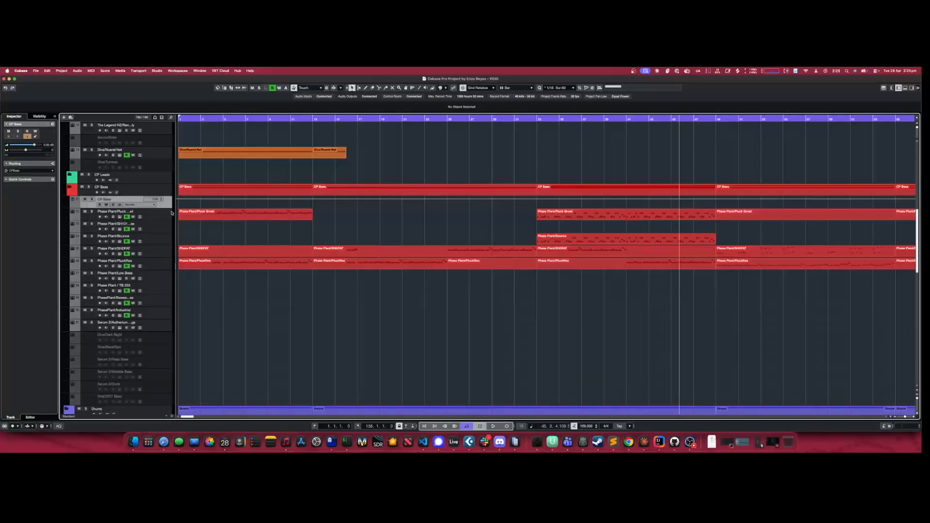
pyautogui.click(113, 205)
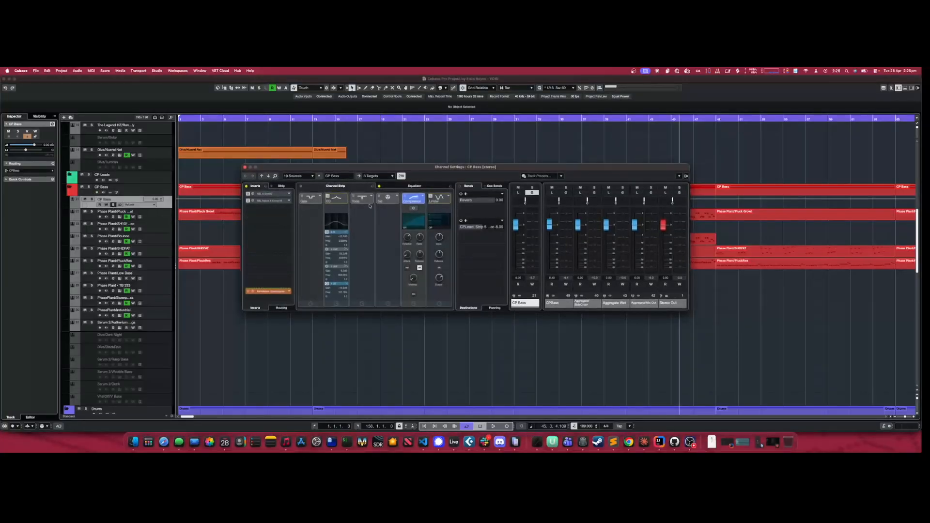
pyautogui.click(414, 186)
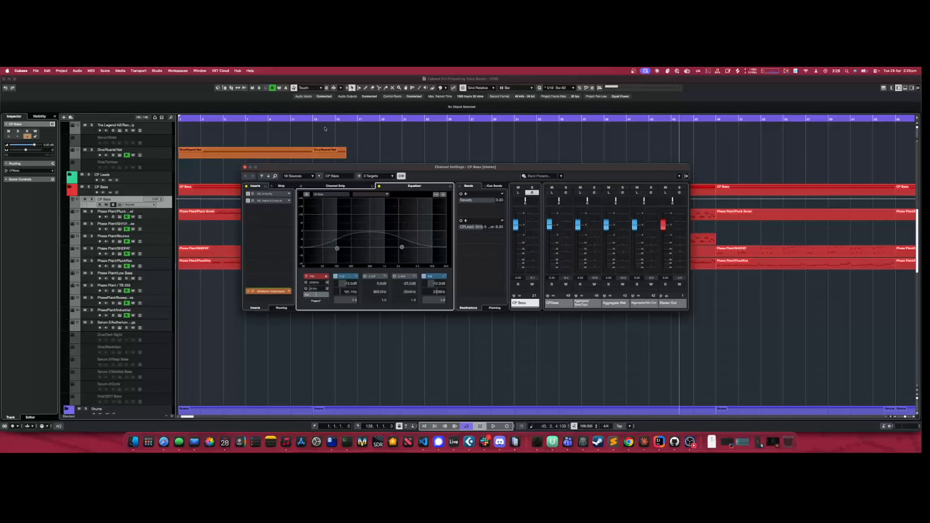
pyautogui.click(245, 166)
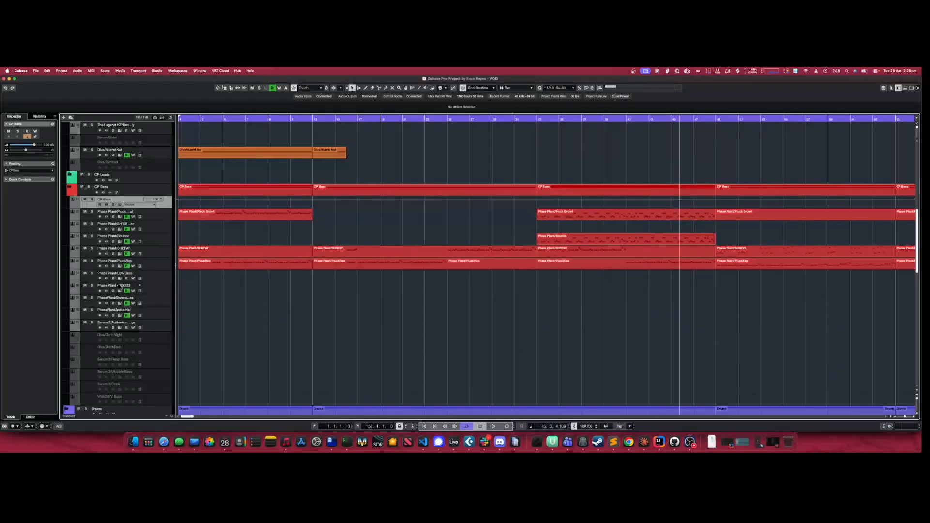
# Review the Industrial track's Multipass insert from its channel settings and close both windows
pyautogui.click(112, 315)
pyautogui.click(253, 194)
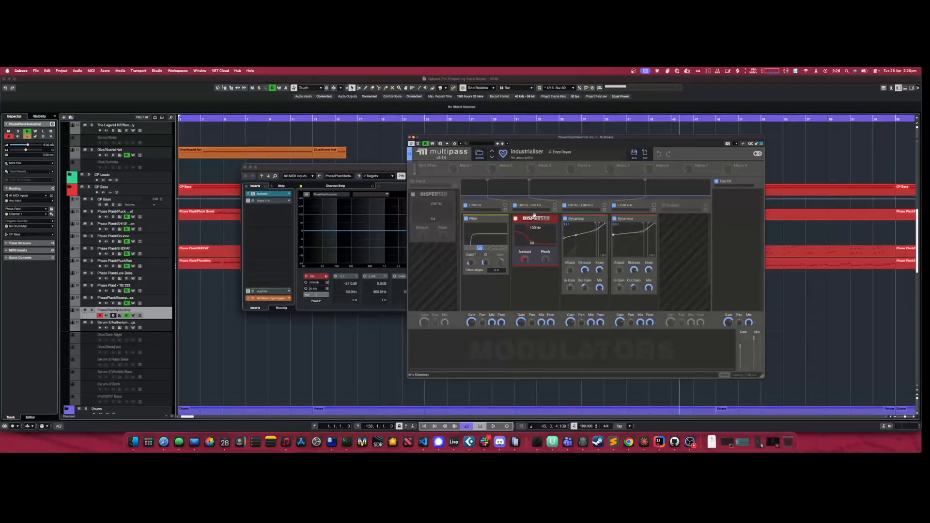
pyautogui.click(410, 137)
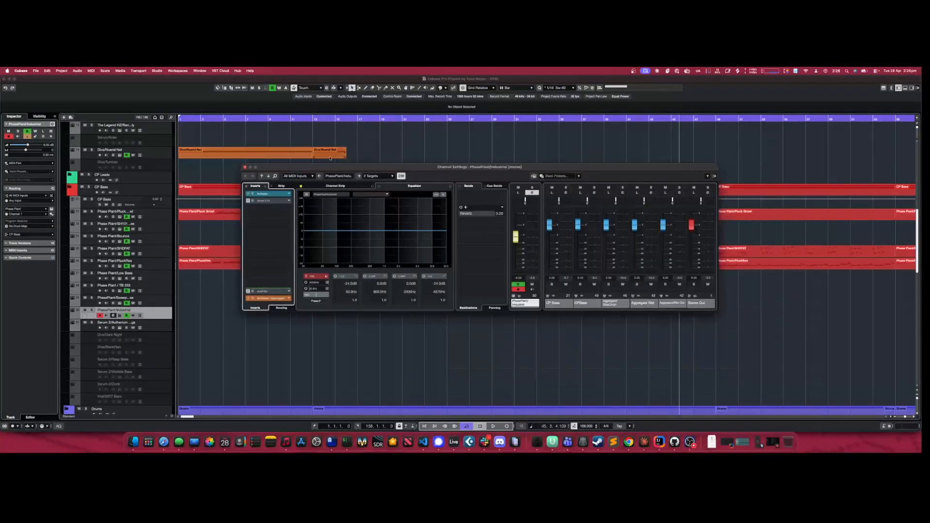
pyautogui.click(246, 167)
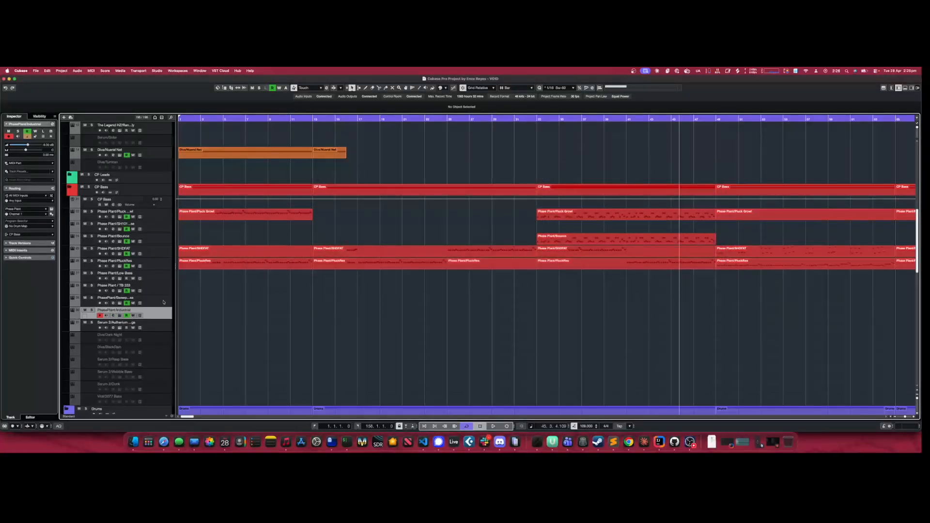
# Show the CP Bass group's automation lane for a look and hide it again
pyautogui.click(72, 206)
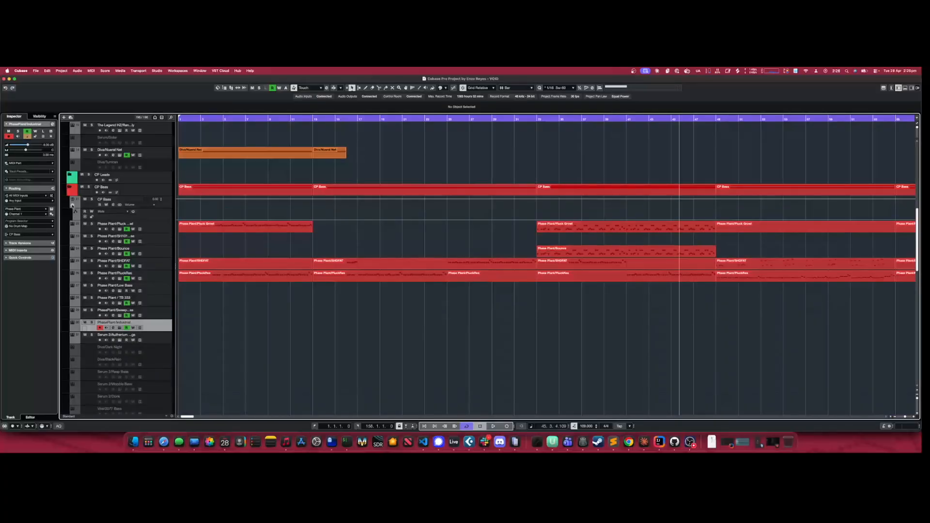
pyautogui.click(73, 206)
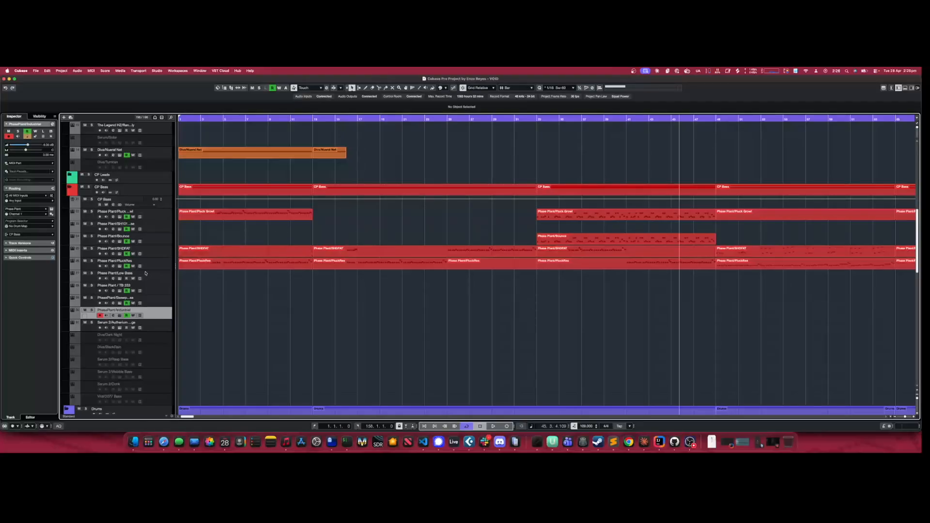
# Check the CP Bass group channel's sources and output targets in its channel settings, and close the window
pyautogui.scroll(-10, 144, 273)
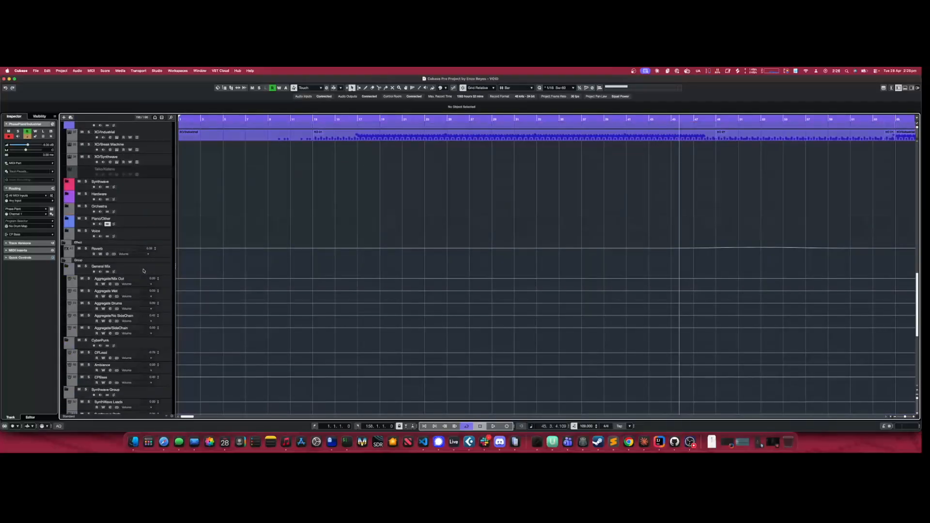
pyautogui.scroll(5, 144, 269)
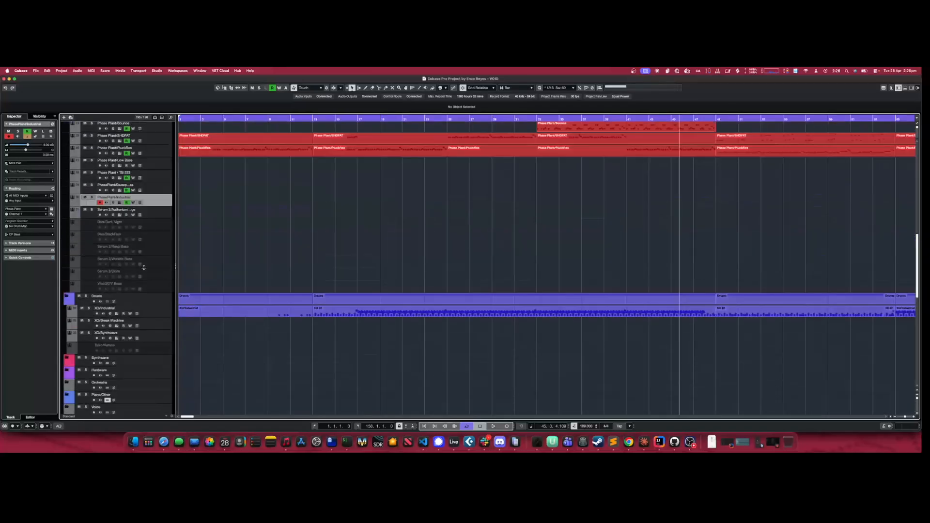
pyautogui.scroll(5, 141, 201)
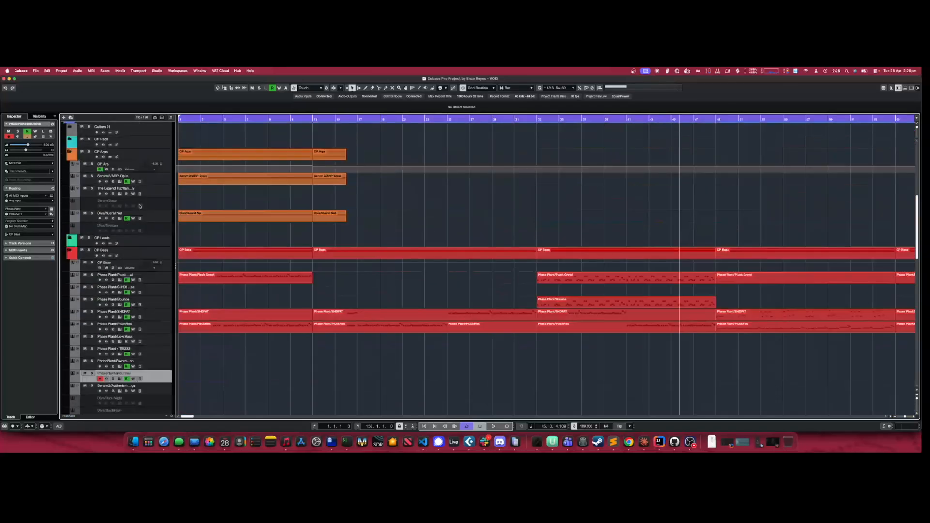
pyautogui.click(134, 263)
pyautogui.click(112, 267)
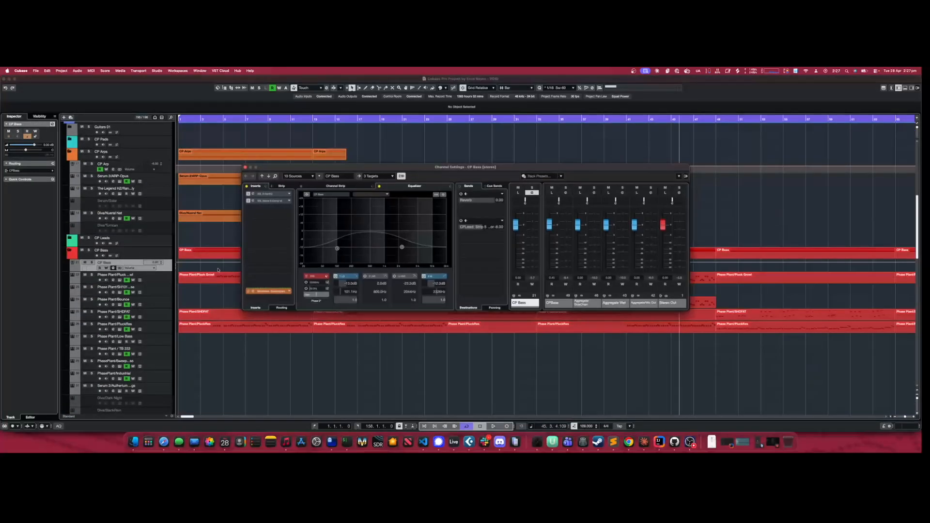
pyautogui.click(393, 176)
pyautogui.click(441, 180)
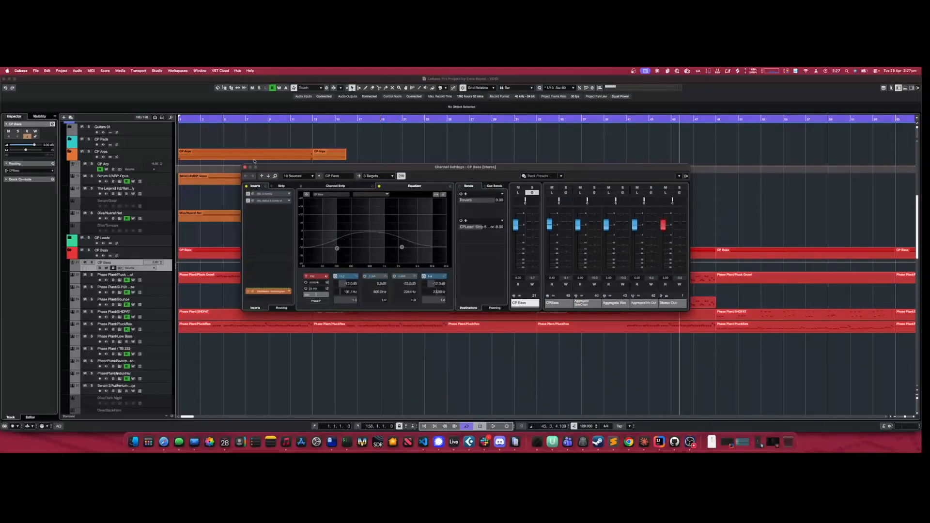
pyautogui.click(245, 167)
# Inspect the channel settings of the CyberPunk buses CPBass, Ambiance and CPLead one after another, closing each window
pyautogui.scroll(-15, 159, 261)
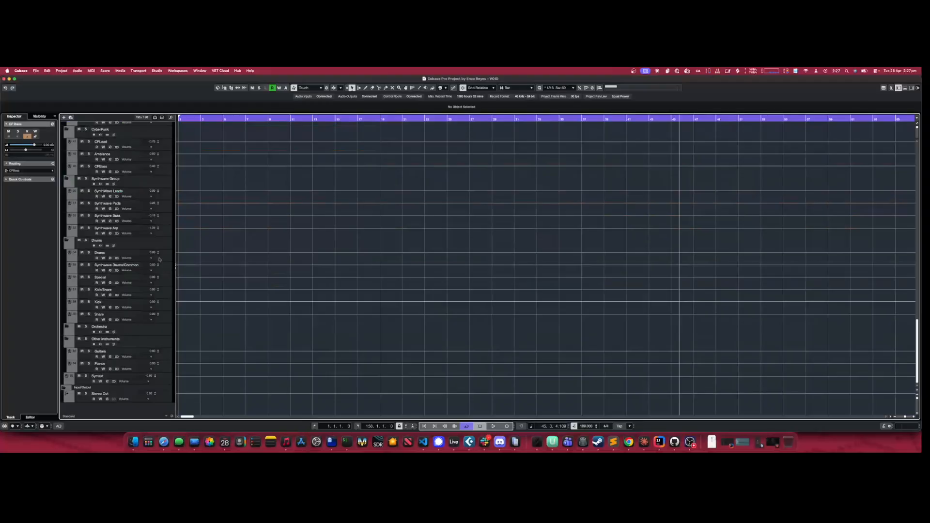
pyautogui.scroll(5, 160, 258)
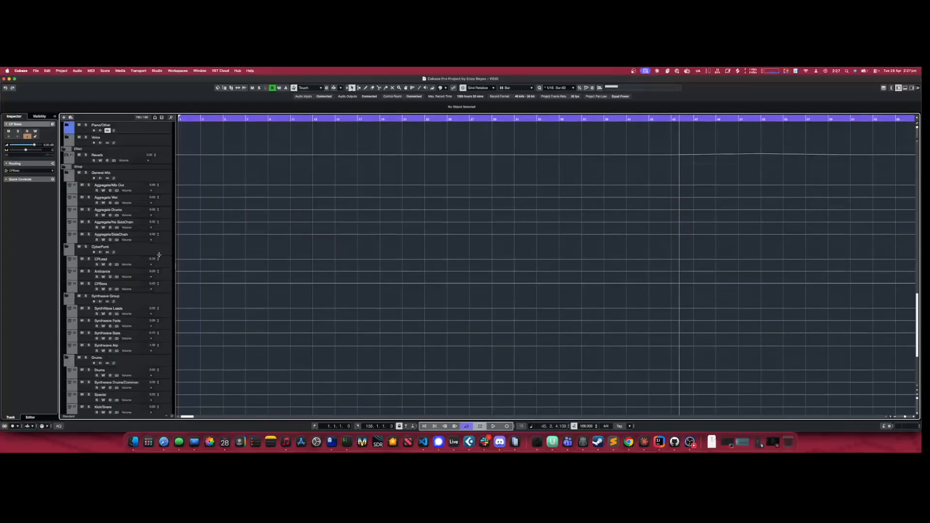
pyautogui.click(163, 281)
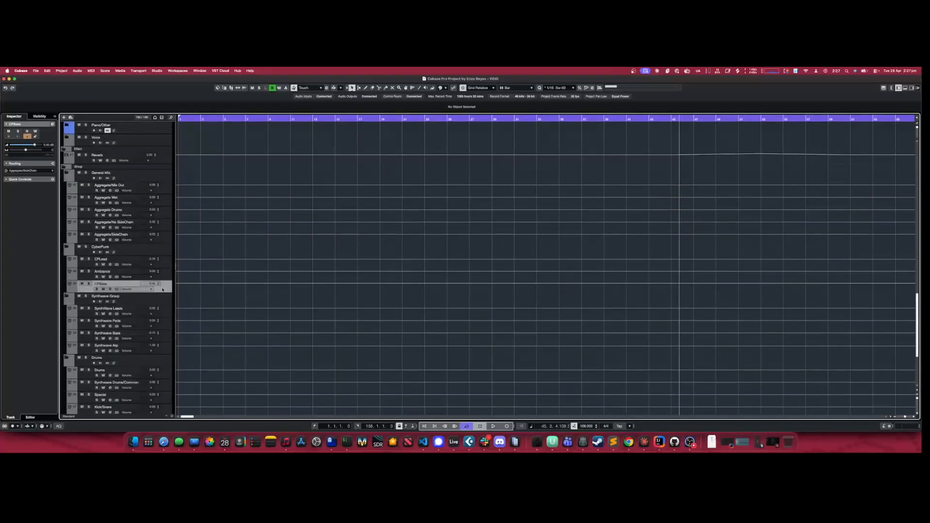
pyautogui.click(110, 289)
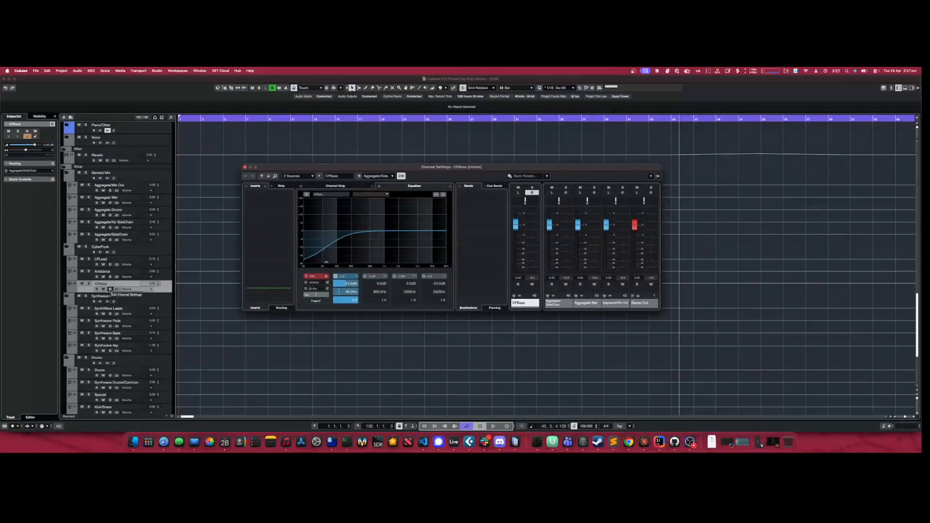
pyautogui.click(110, 289)
pyautogui.click(110, 277)
pyautogui.click(110, 277)
pyautogui.click(111, 264)
pyautogui.click(111, 264)
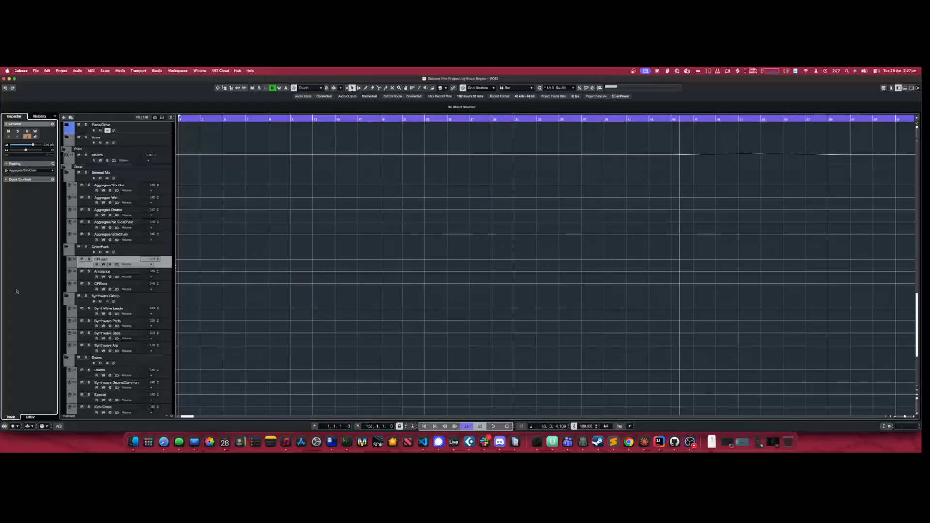
# Select the Ambiance, CPBass and CPLead buses in turn to check where each one is routed
pyautogui.scroll(5, 199, 264)
pyautogui.scroll(-4, 199, 264)
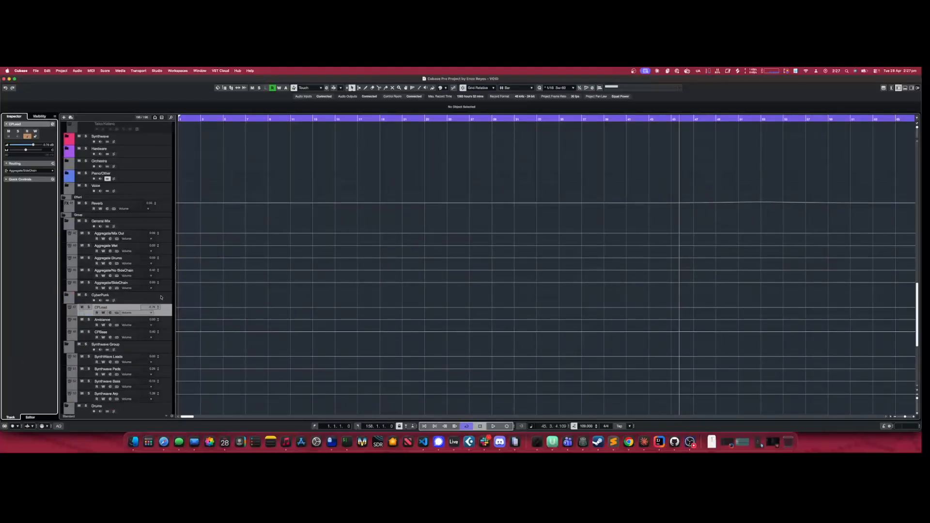
pyautogui.click(164, 326)
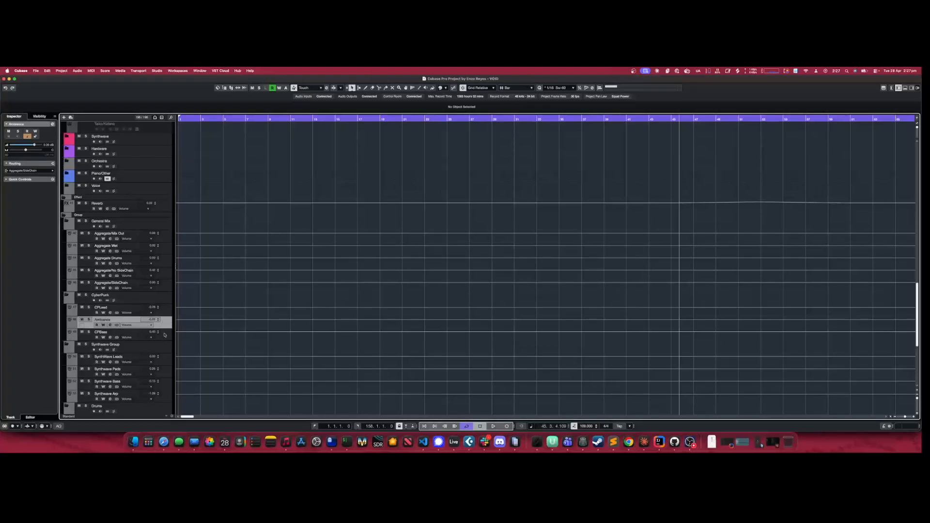
pyautogui.click(164, 334)
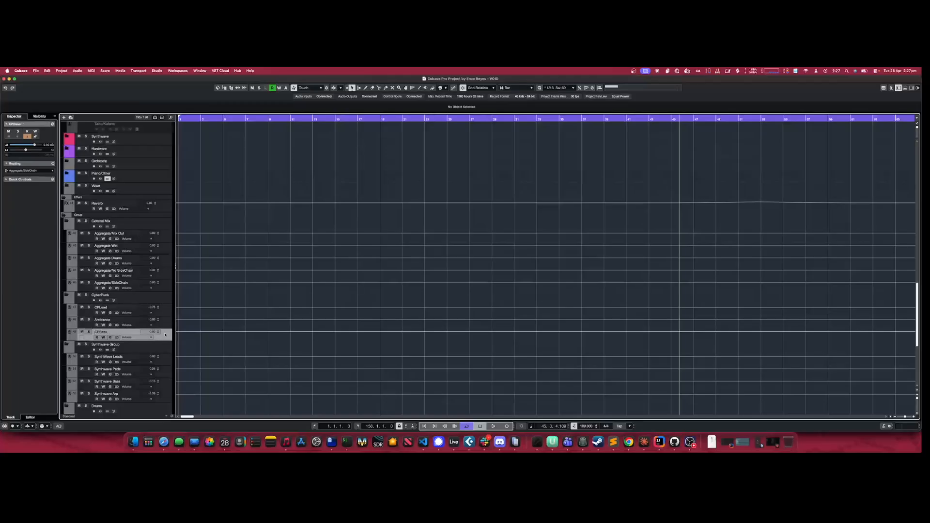
pyautogui.click(164, 315)
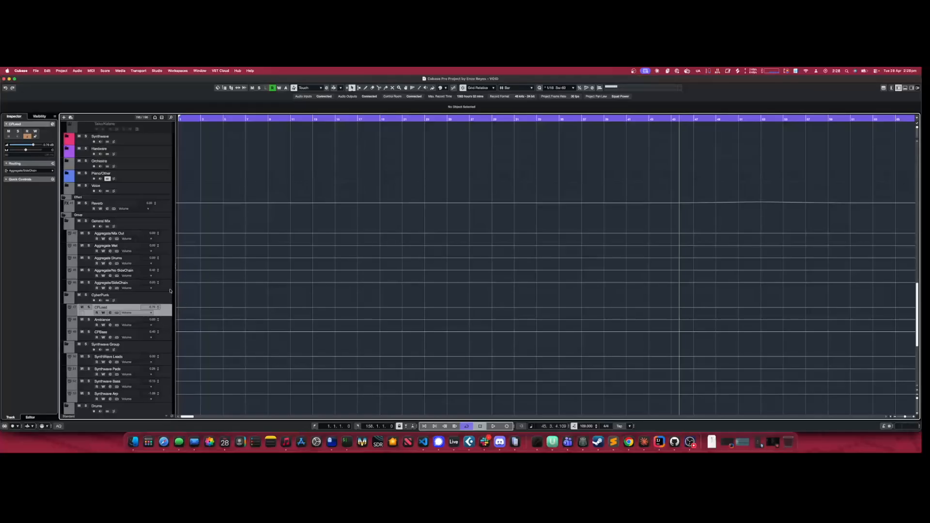
pyautogui.click(166, 262)
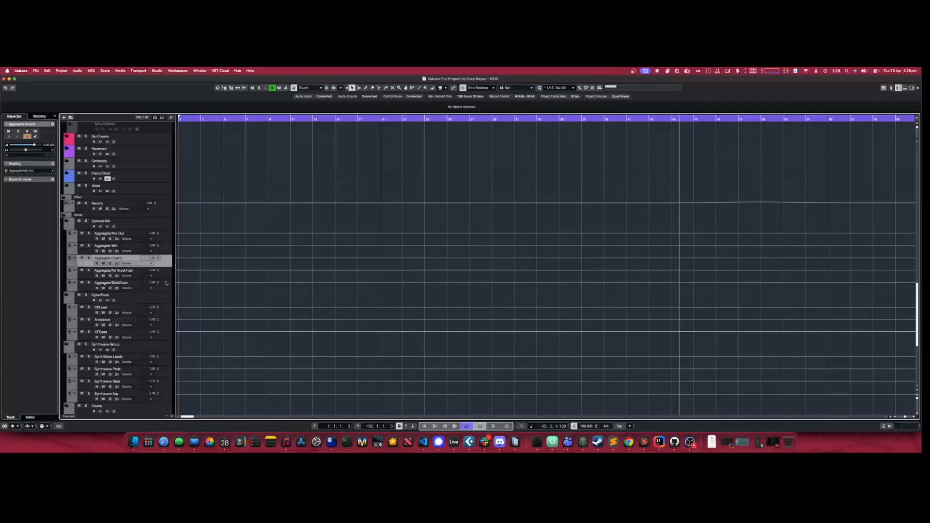
pyautogui.click(165, 285)
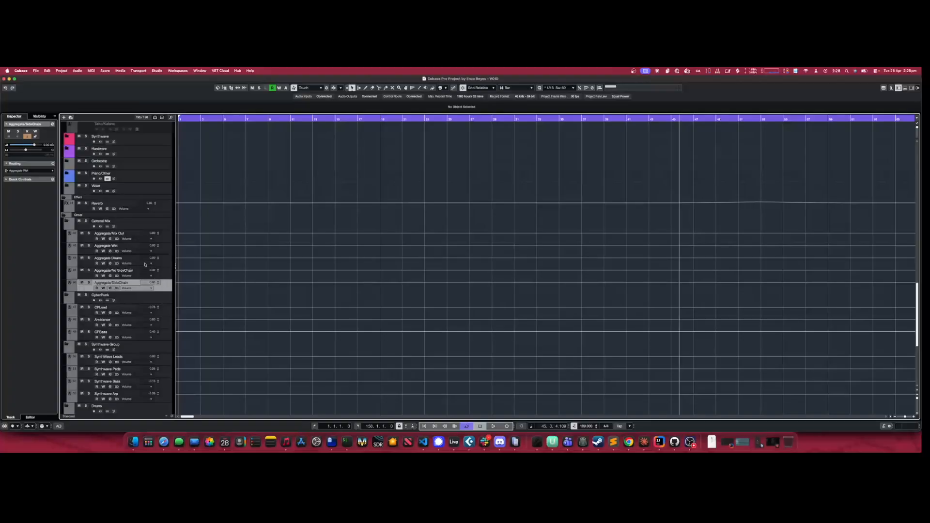
pyautogui.click(166, 236)
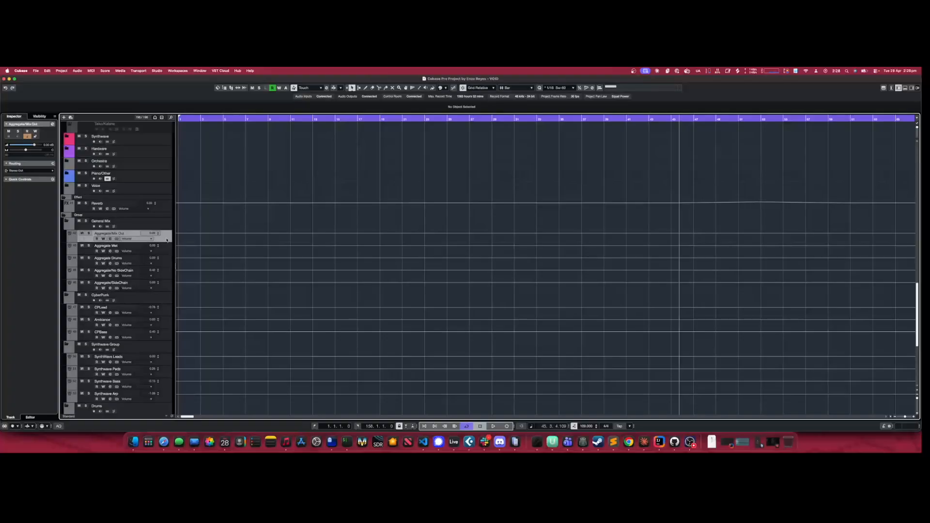
pyautogui.click(110, 238)
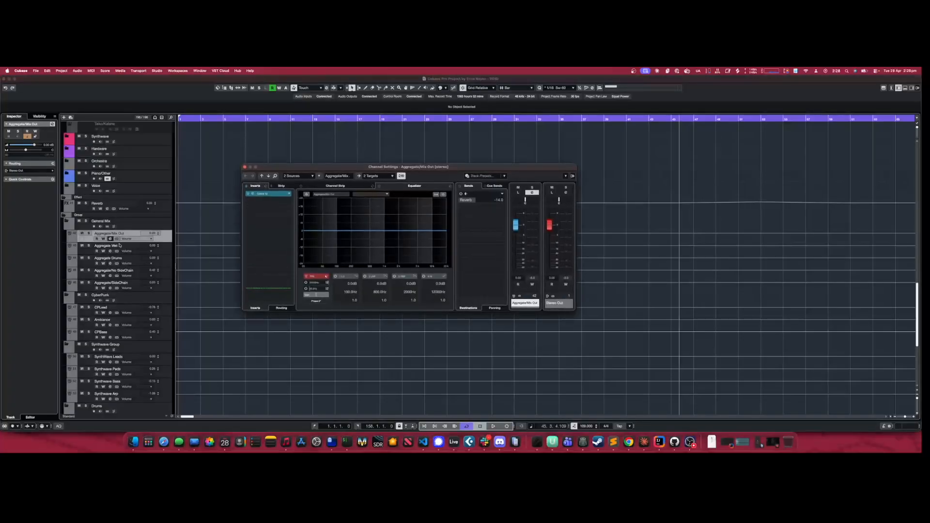
pyautogui.click(245, 167)
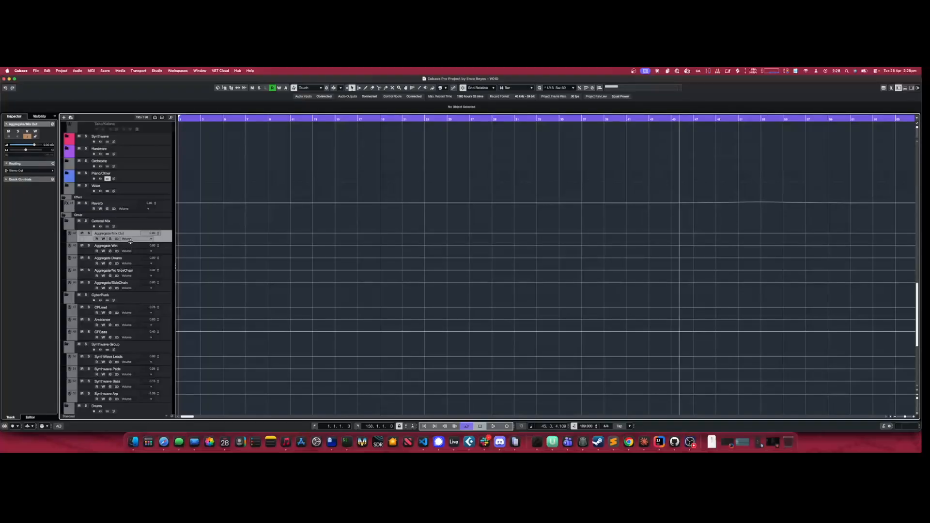
# Examine the Stereo Out channel's inserts and equalizer in its channel settings, and close the window
pyautogui.scroll(-10, 131, 241)
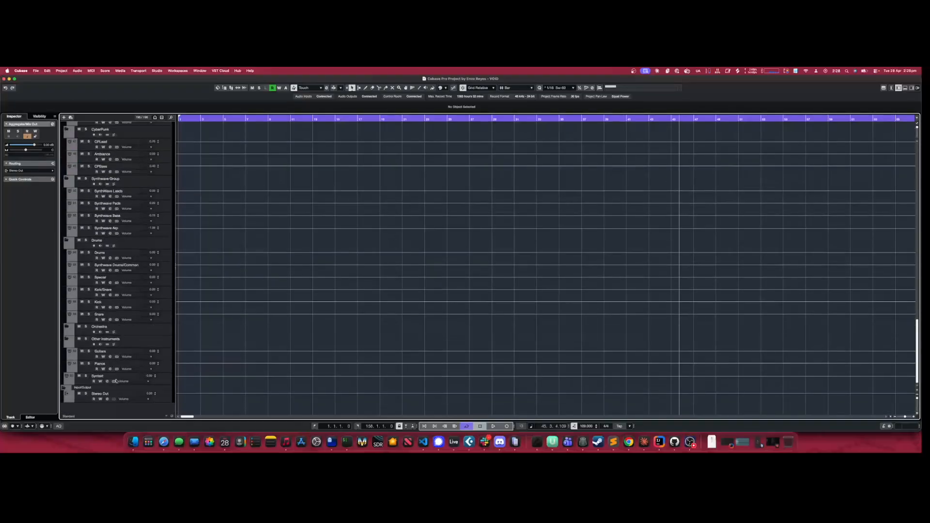
pyautogui.click(108, 399)
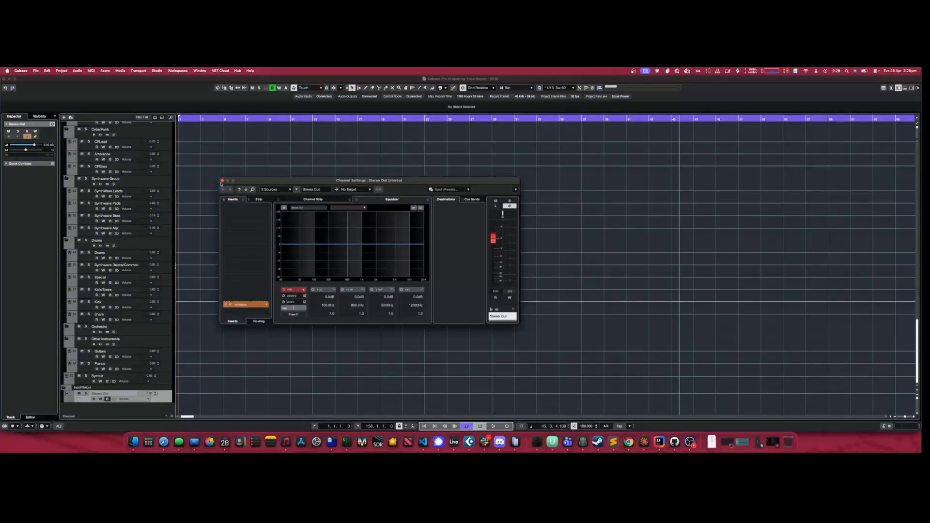
pyautogui.click(223, 180)
# Examine the Reverb effect channel's insert and equalizer curve in its channel settings, and close the window
pyautogui.scroll(5, 136, 222)
pyautogui.scroll(-3, 137, 222)
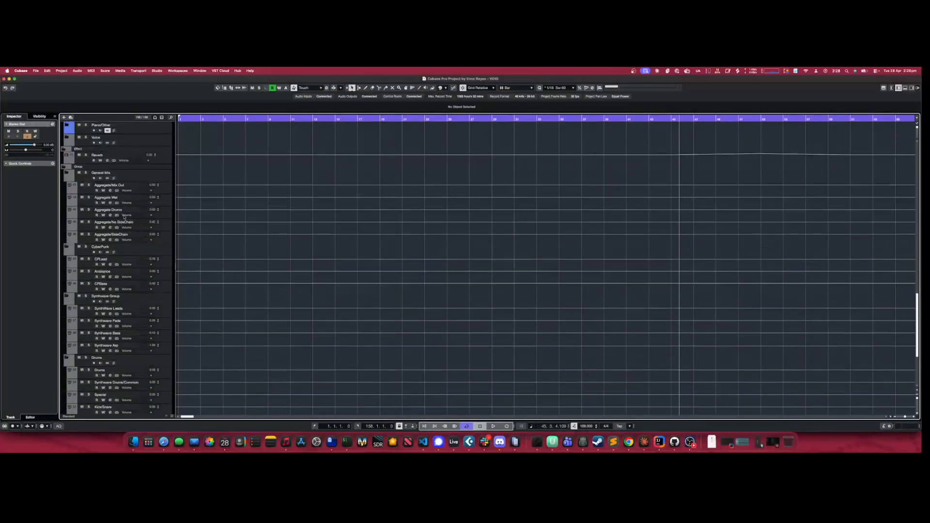
pyautogui.click(107, 160)
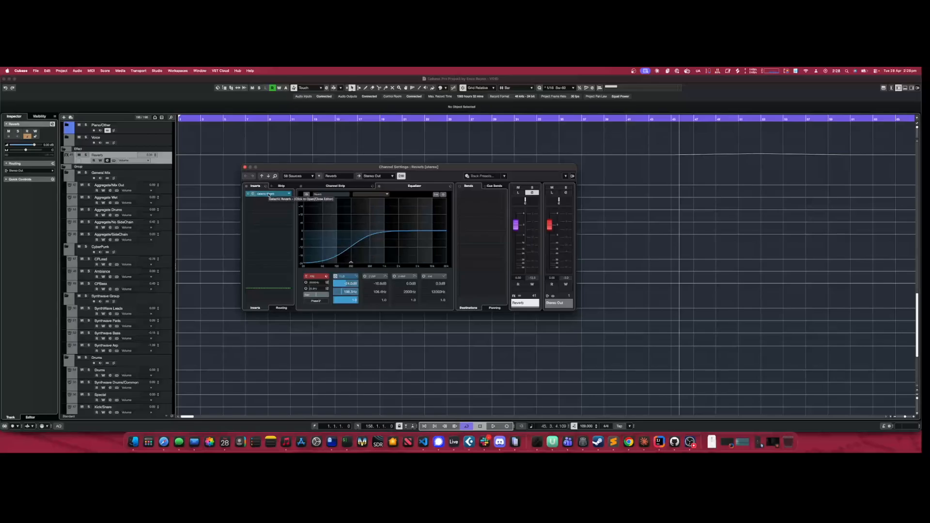
pyautogui.click(245, 167)
# Review the project's track organization from the Cyber Punk folders to the group buses and Stereo Out, and select the CP Bass group
pyautogui.scroll(10, 141, 211)
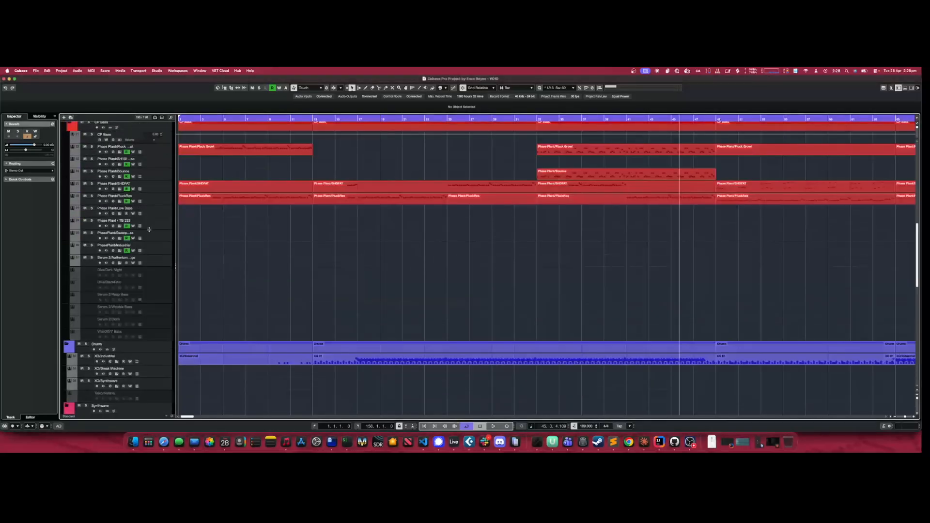
pyautogui.scroll(-5, 149, 229)
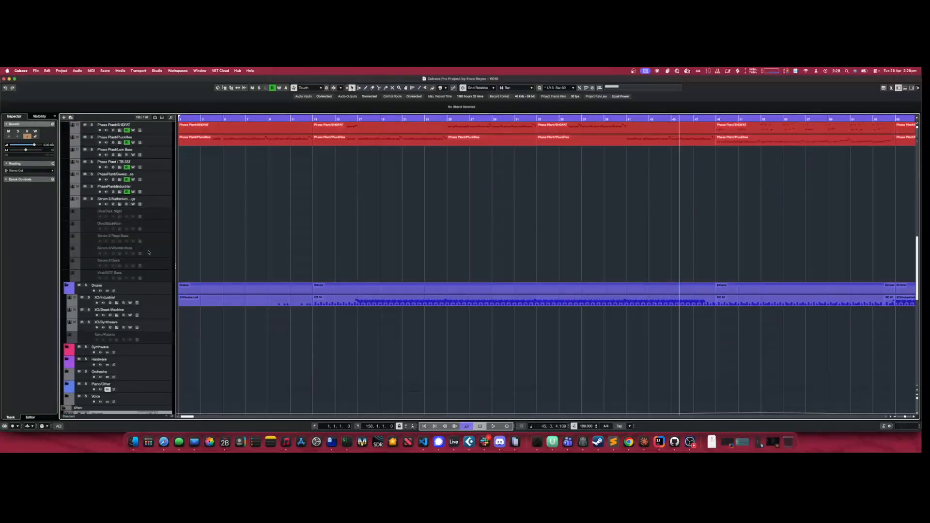
pyautogui.scroll(-8, 149, 251)
pyautogui.scroll(12, 150, 252)
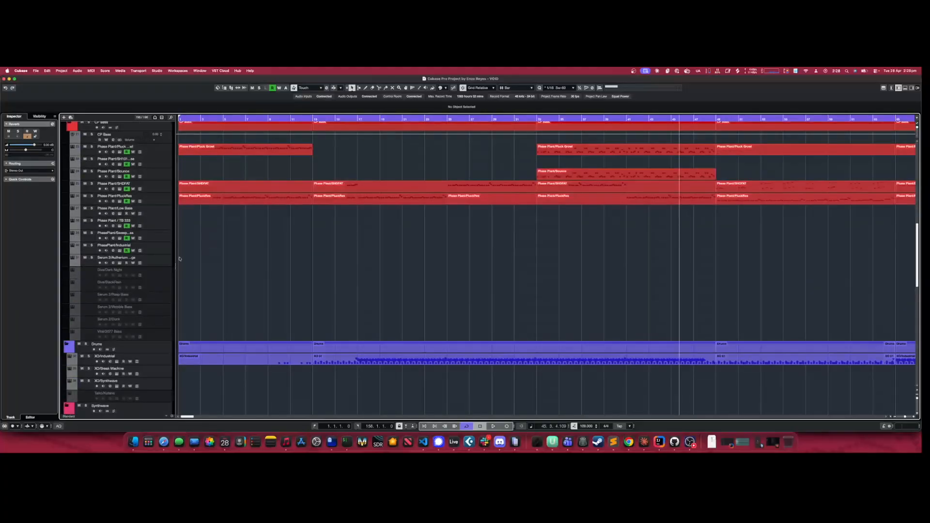
pyautogui.scroll(15, 184, 255)
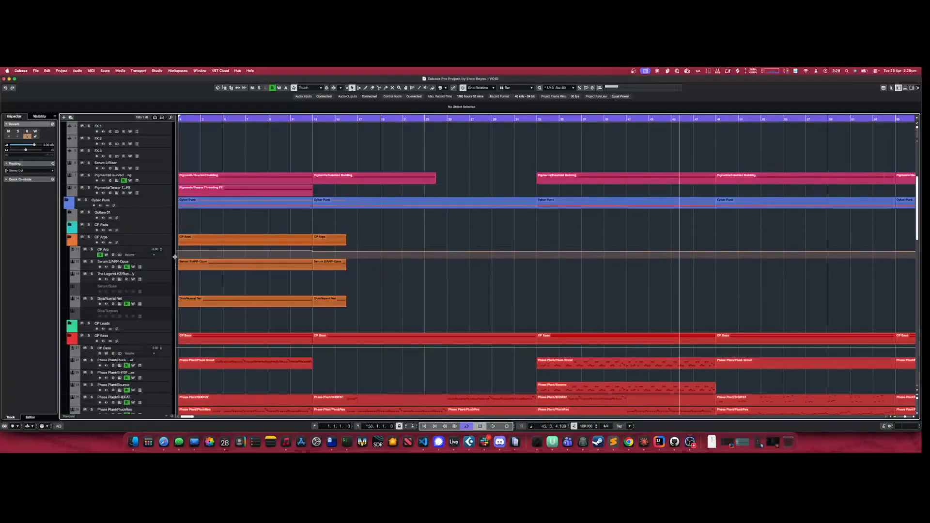
pyautogui.scroll(-20, 170, 261)
pyautogui.scroll(-10, 141, 296)
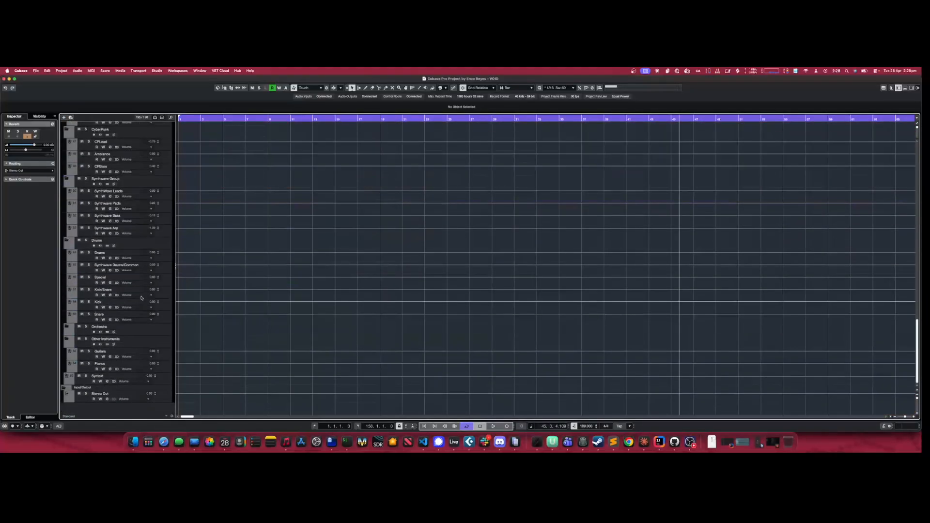
pyautogui.scroll(15, 134, 329)
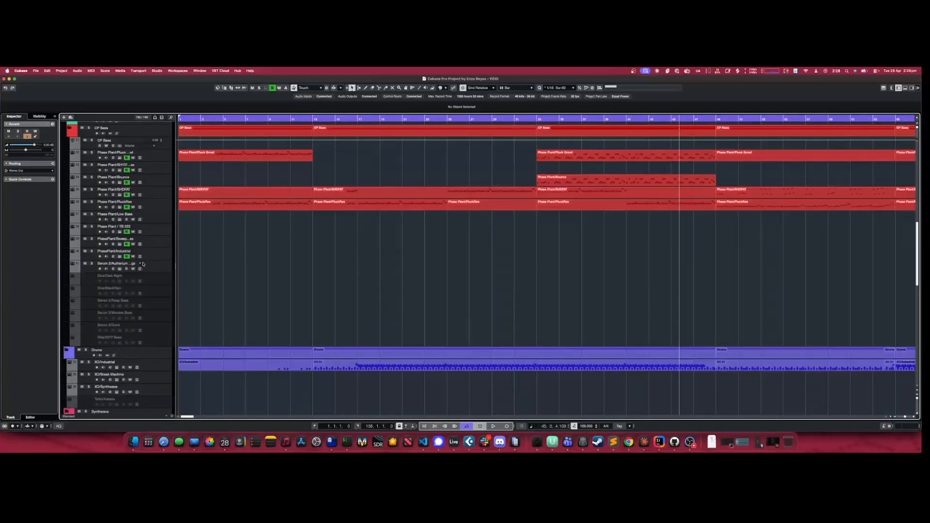
pyautogui.scroll(3, 143, 261)
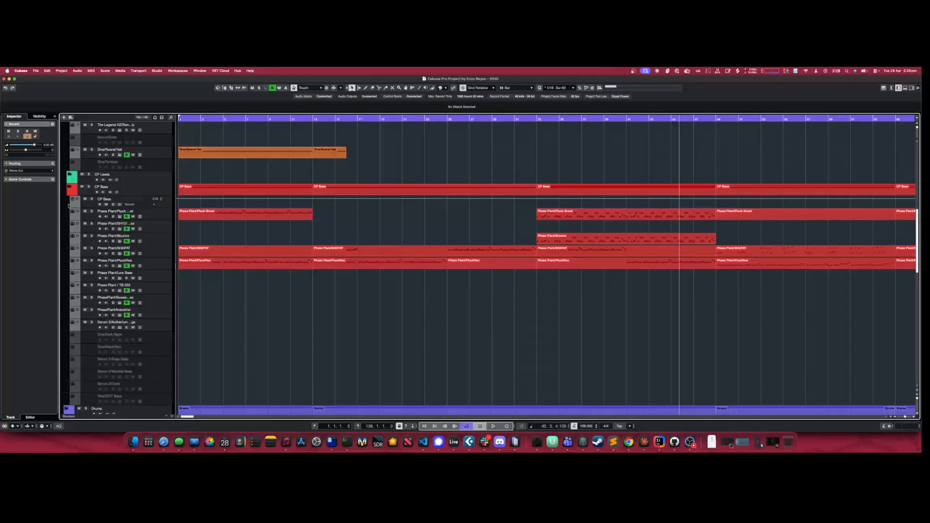
pyautogui.click(170, 206)
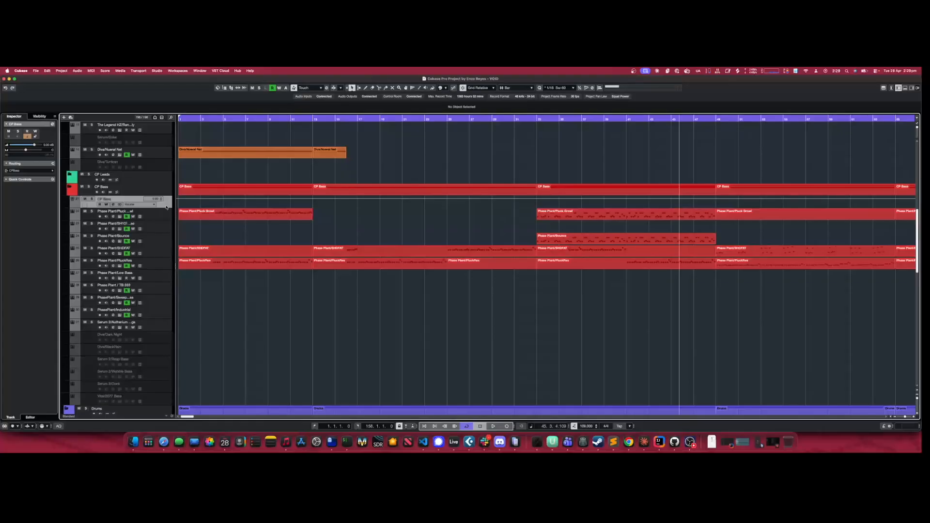
# Set up a new instrument track with its audio output routed to the CP Bass group, and cancel adding it
pyautogui.rightClick(156, 330)
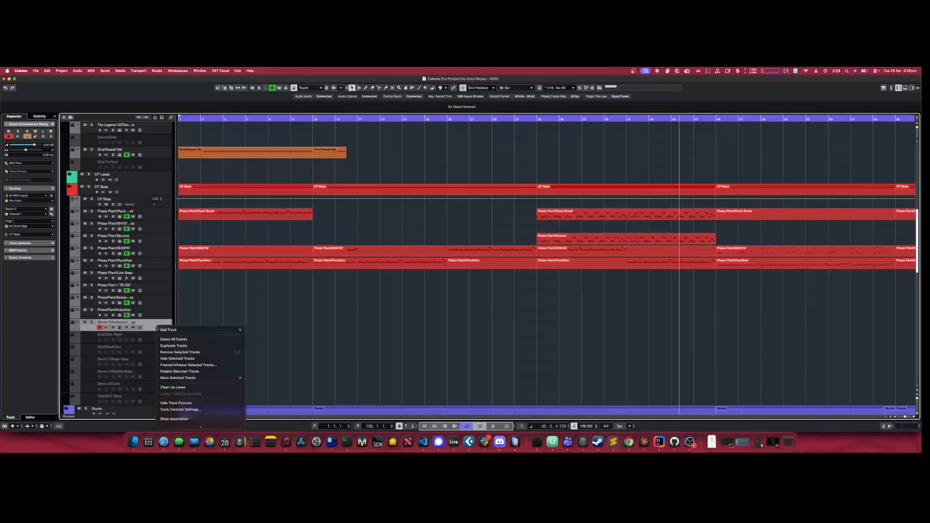
pyautogui.moveTo(218, 329)
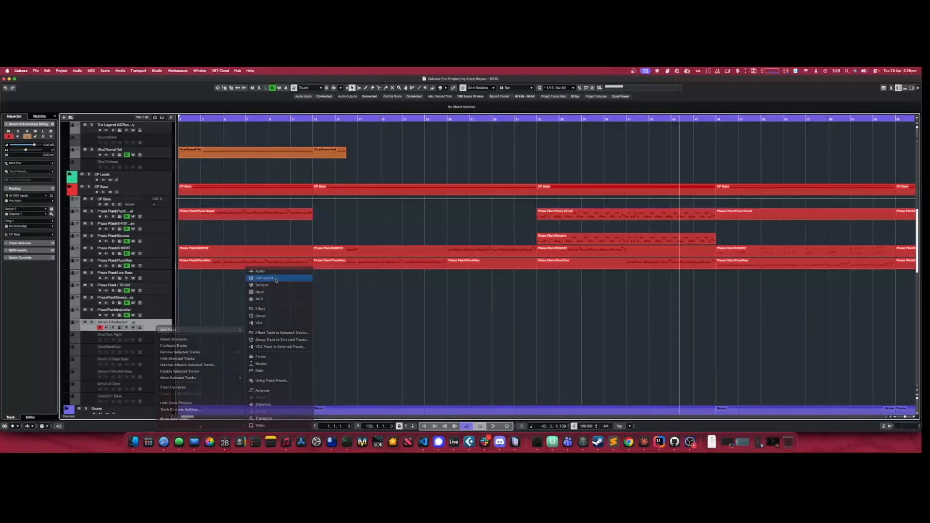
pyautogui.click(275, 279)
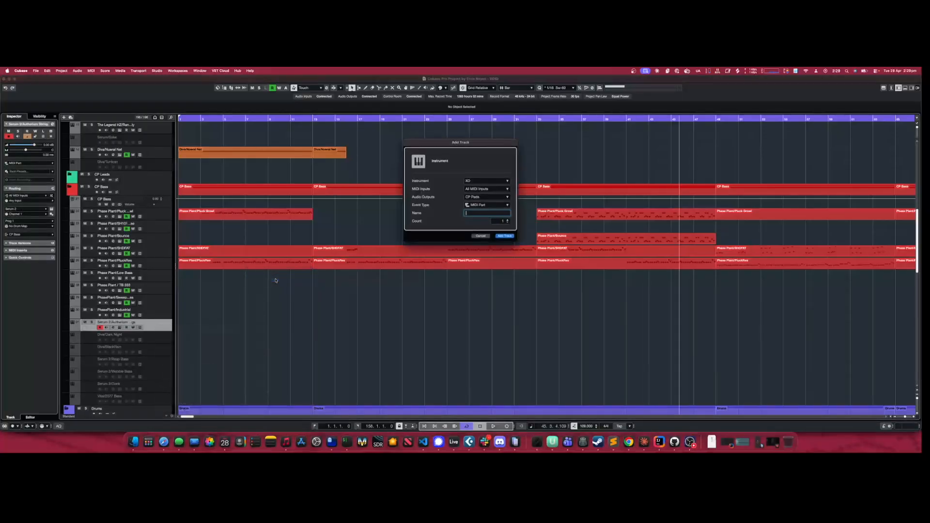
pyautogui.click(501, 197)
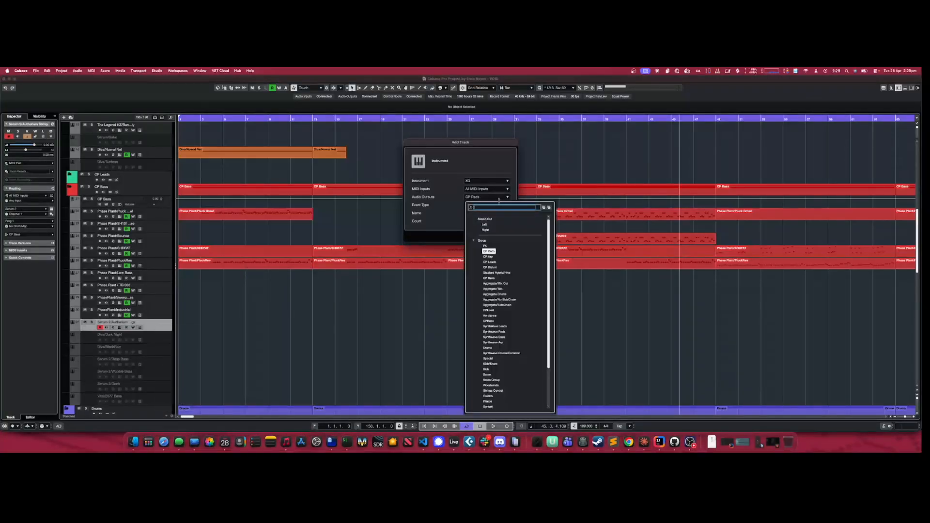
pyautogui.click(493, 278)
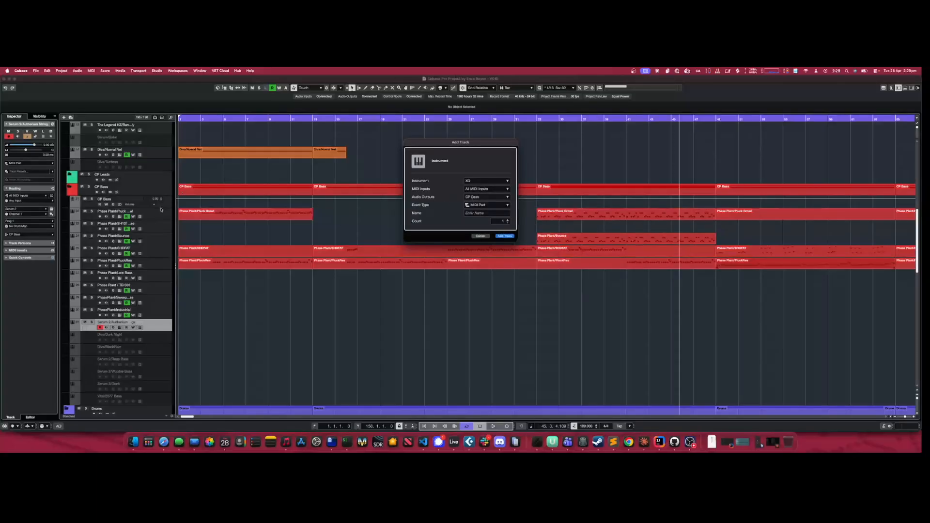
pyautogui.click(480, 236)
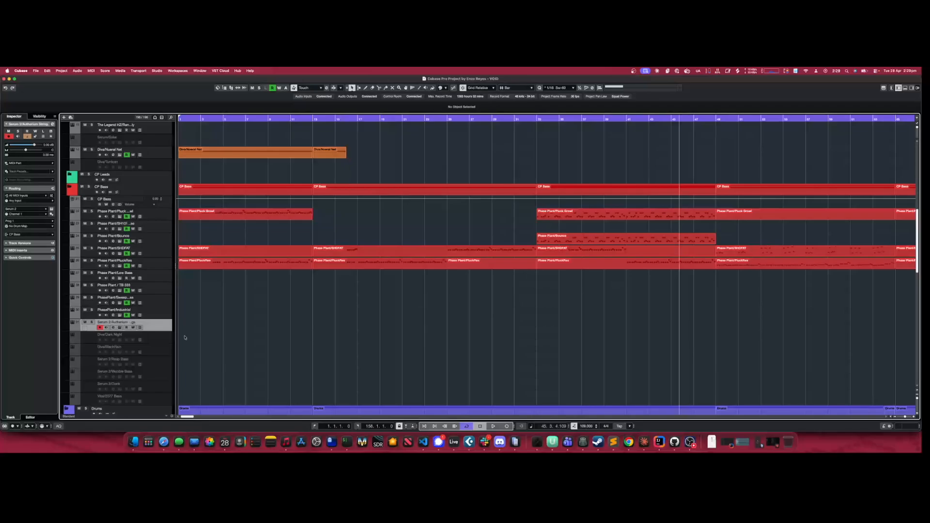
# Review the CP Bass folder's contents by selecting all its instrument tracks together, and select the CP Bass folder itself
pyautogui.scroll(-5, 144, 330)
pyautogui.scroll(5, 149, 319)
pyautogui.scroll(-5, 167, 244)
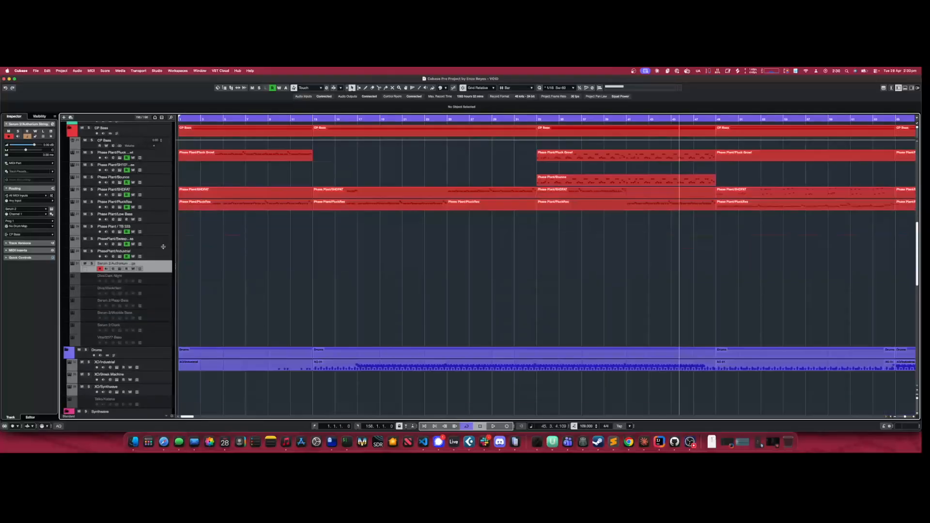
pyautogui.scroll(5, 154, 269)
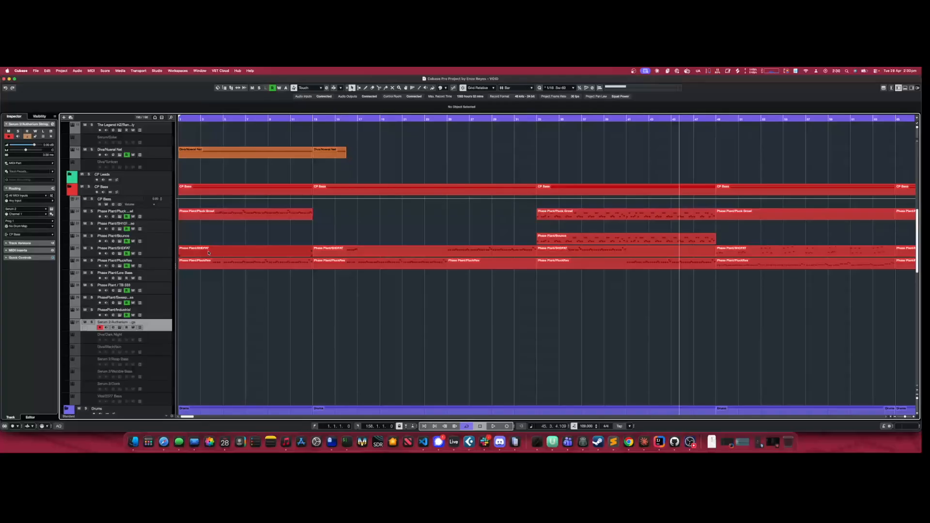
pyautogui.click(154, 218)
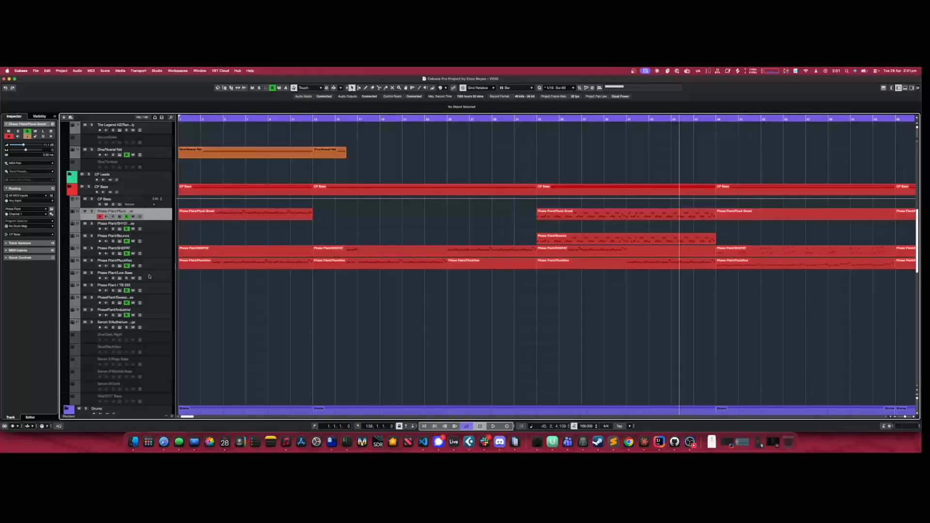
pyautogui.keyDown('shift'); pyautogui.click(142, 401); pyautogui.keyUp('shift')
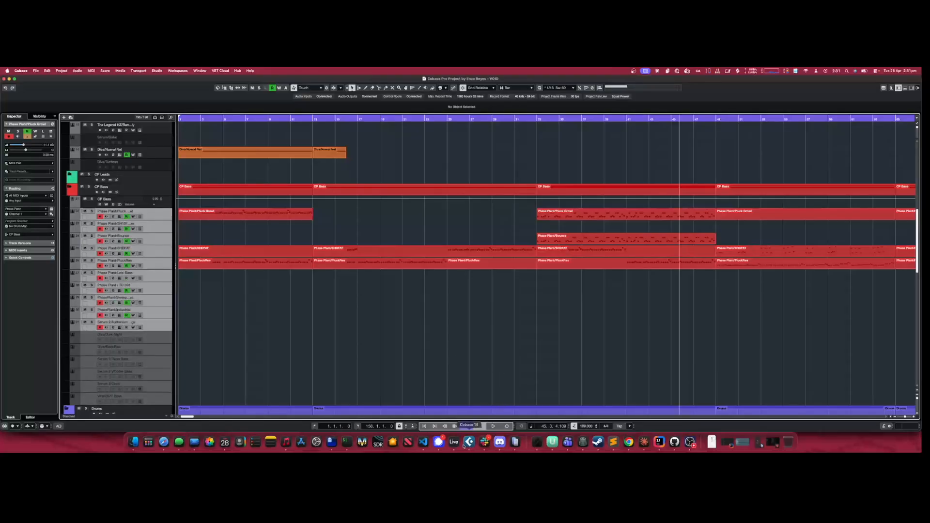
pyautogui.click(151, 189)
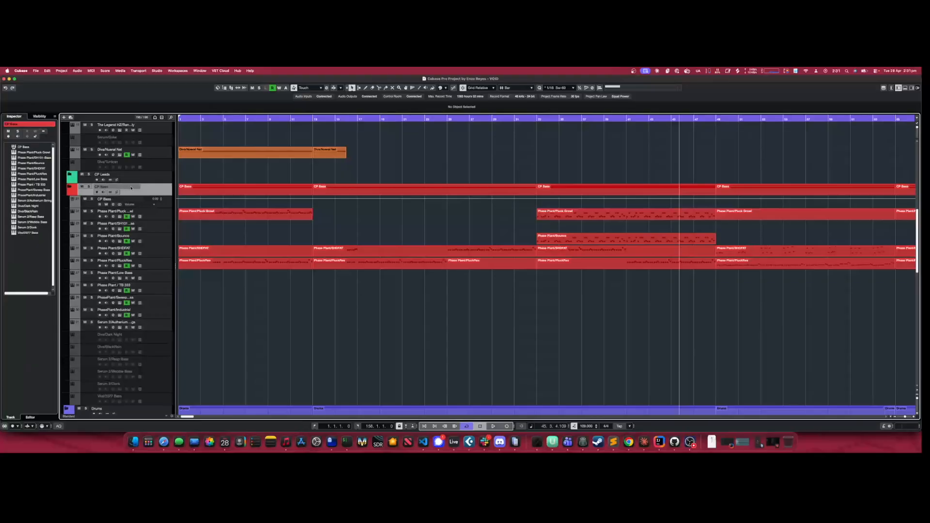
# Expand the CP Leads folder and its Hive and Serum subfolders to show their tracks
pyautogui.click(69, 175)
pyautogui.click(73, 249)
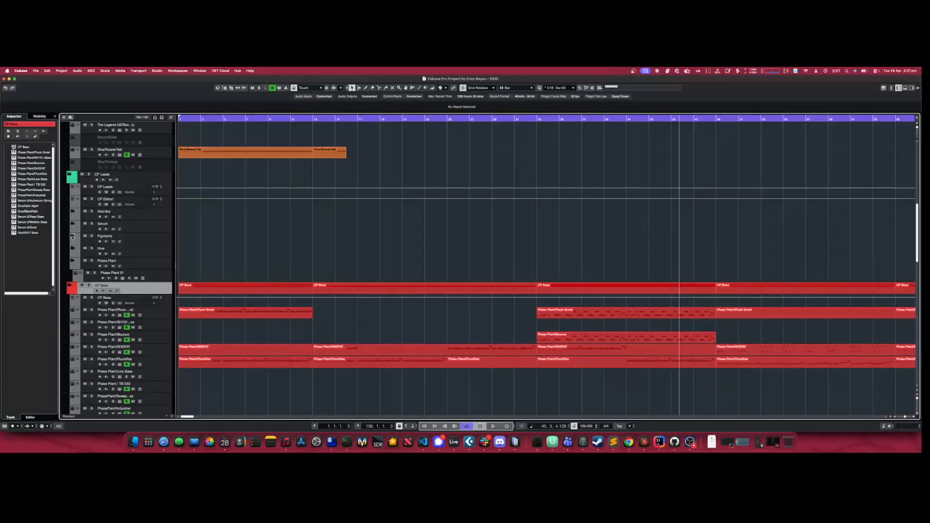
pyautogui.click(72, 248)
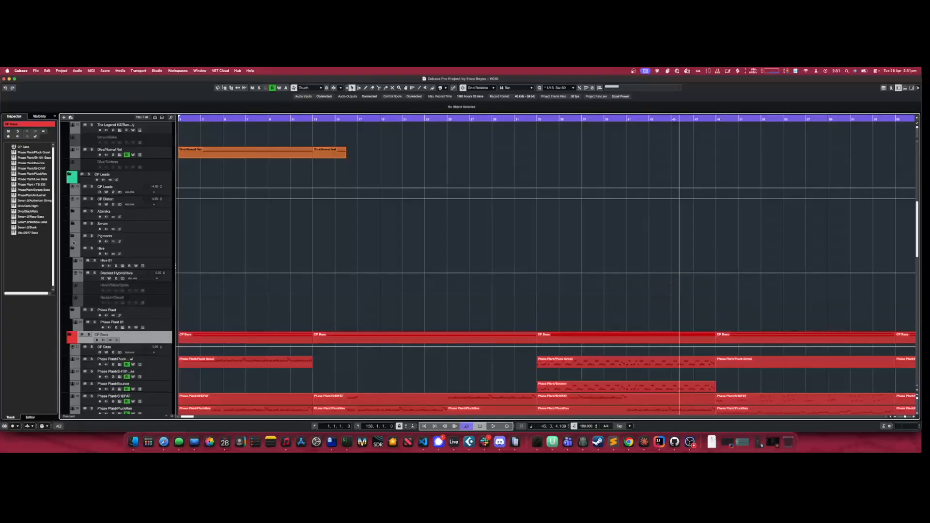
pyautogui.click(72, 223)
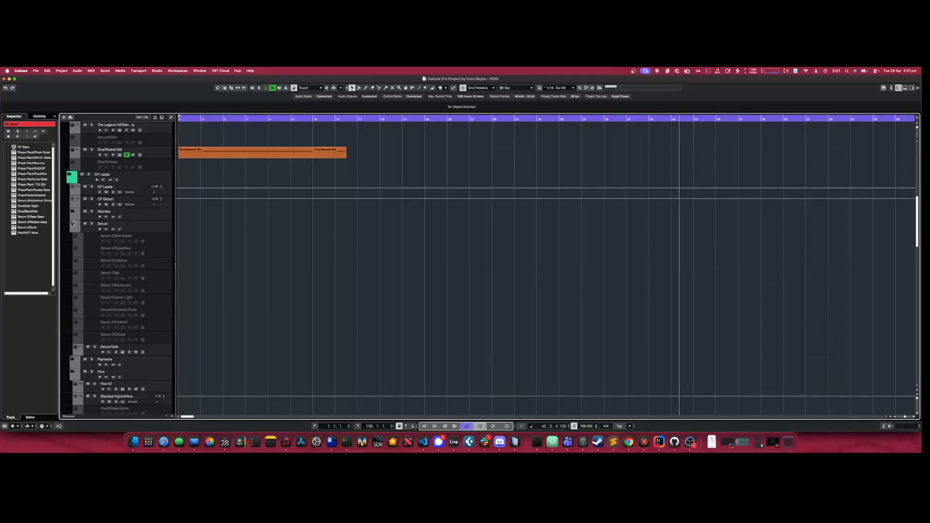
# View the commands available for the first disabled Serum 2 track in the Serum folder, and dismiss them
pyautogui.click(167, 240)
pyautogui.rightClick(167, 242)
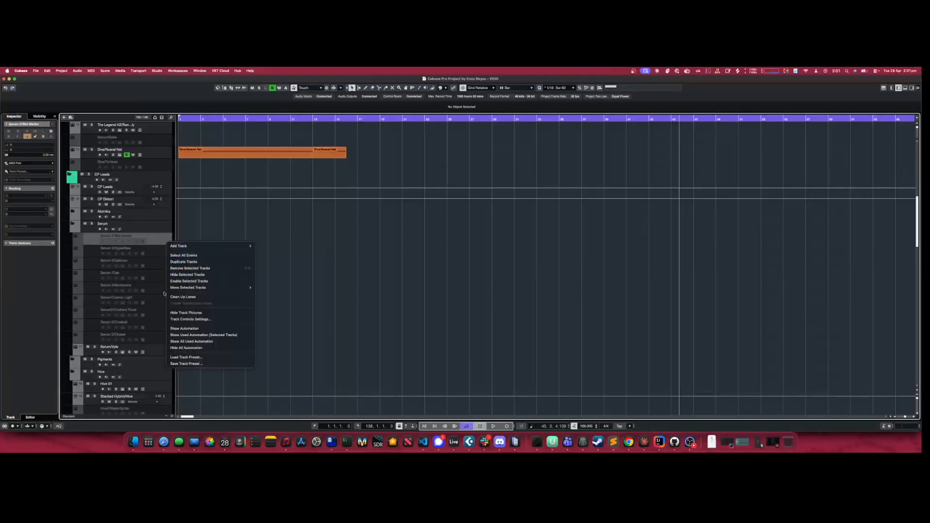
pyautogui.click(234, 227)
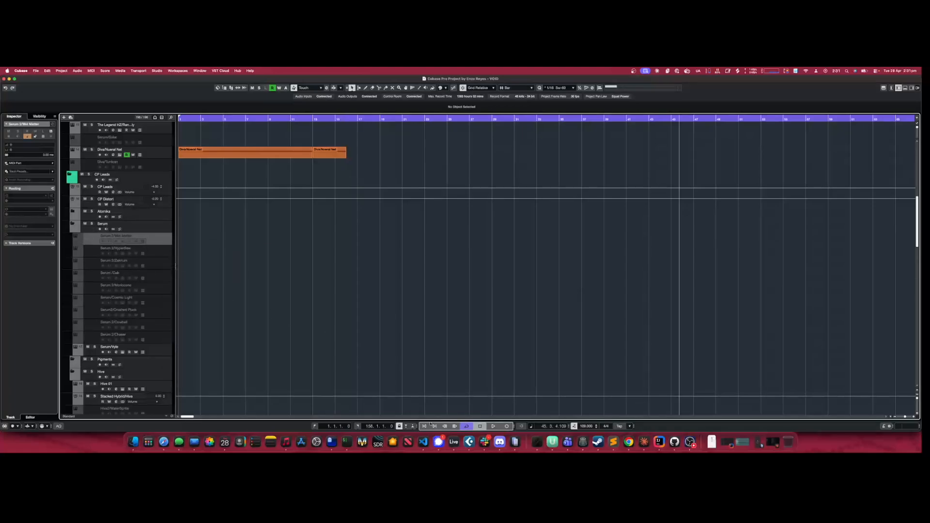
# Switch to Ableton Live, hide the clip's note editor, and look over the grouped tracks in the arrangement
pyautogui.click(453, 441)
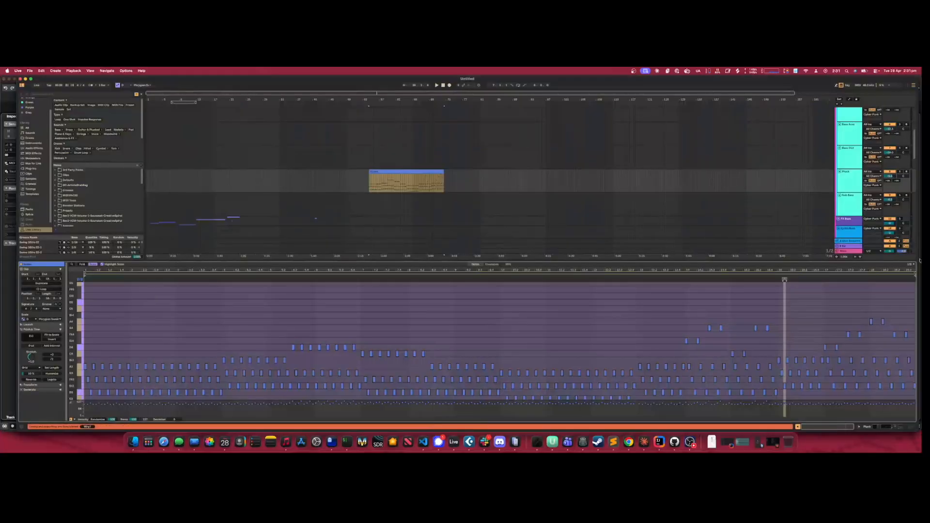
pyautogui.click(798, 427)
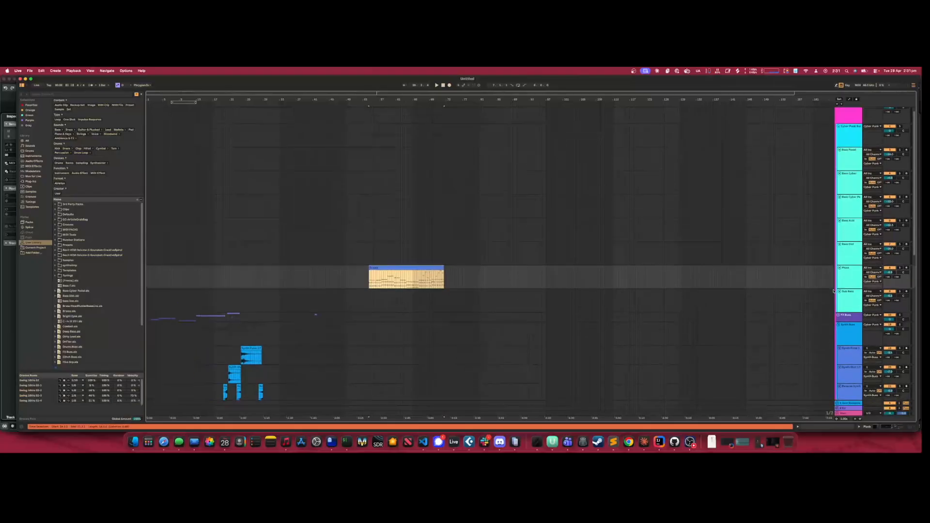
pyautogui.scroll(-5, 830, 273)
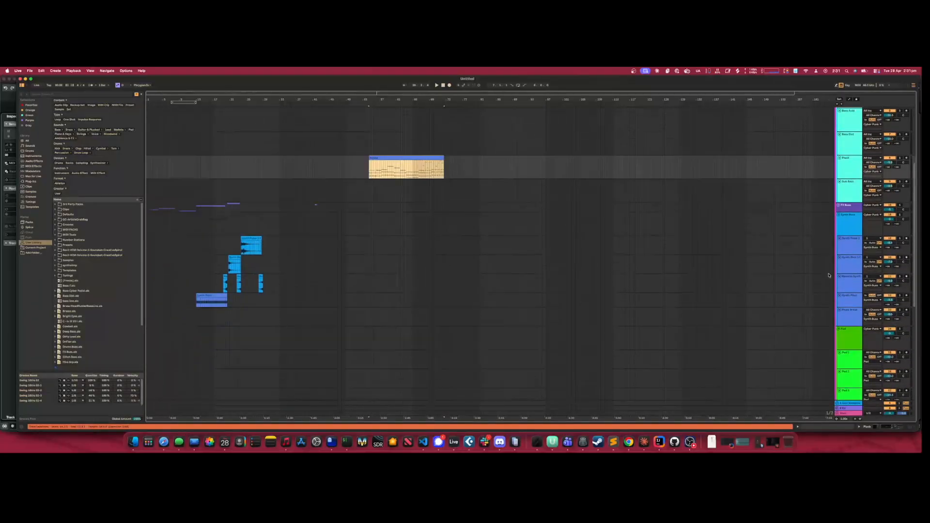
pyautogui.scroll(5, 727, 244)
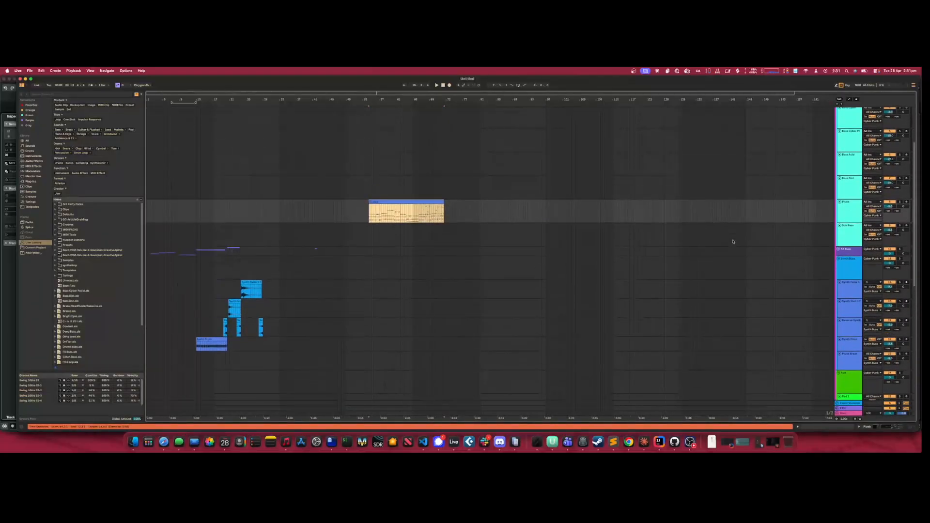
pyautogui.scroll(1, 738, 236)
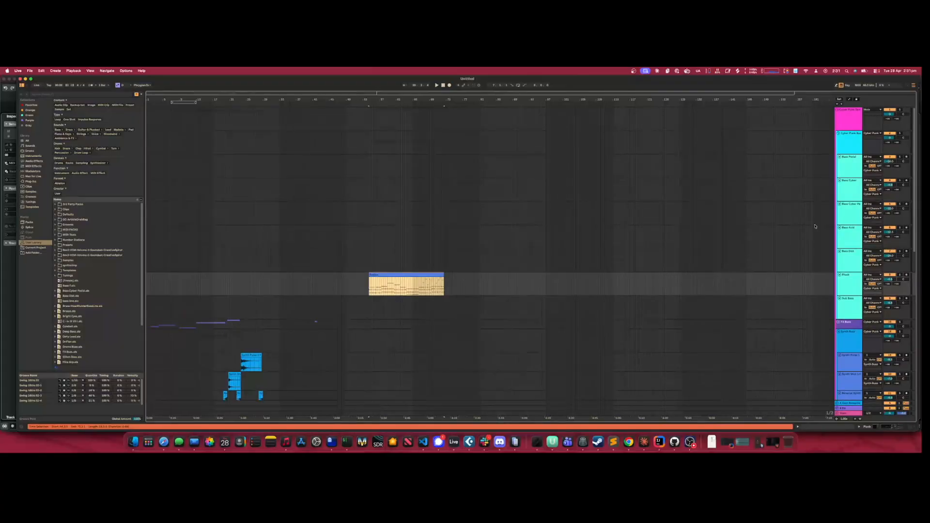
# View the track commands for Bass Cyber without applying any, and select the neighbouring bass tracks in turn
pyautogui.rightClick(846, 193)
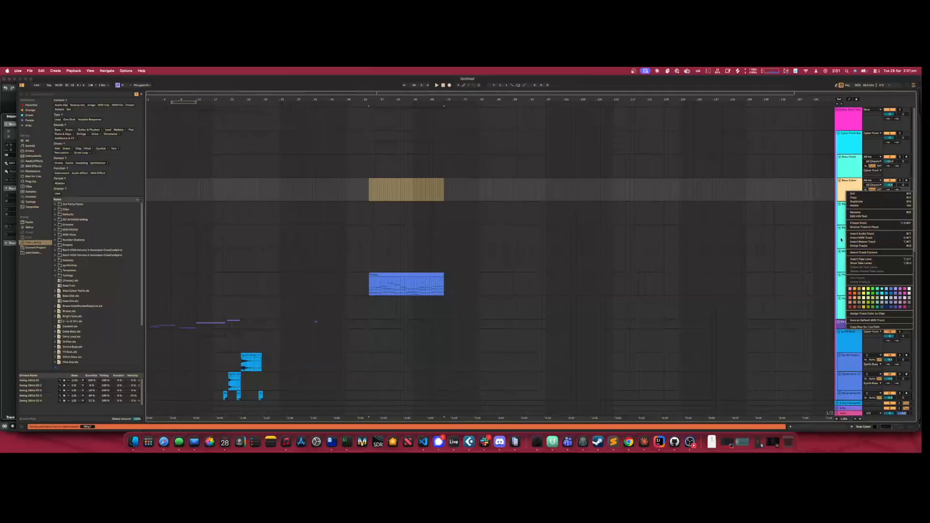
pyautogui.click(801, 201)
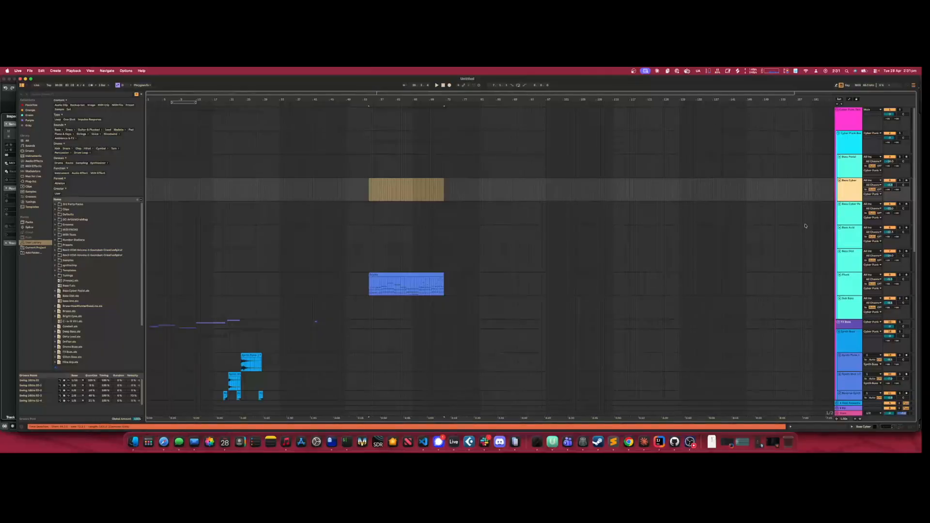
pyautogui.click(850, 168)
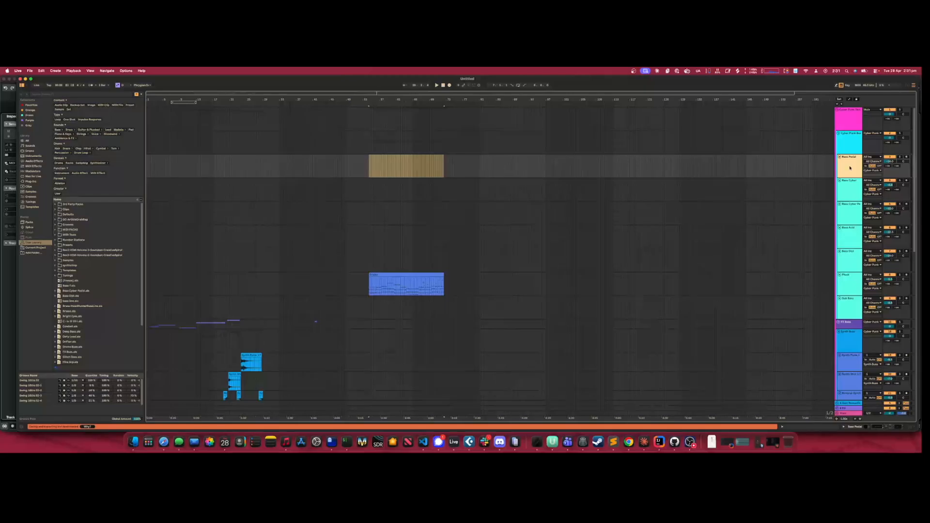
pyautogui.click(842, 198)
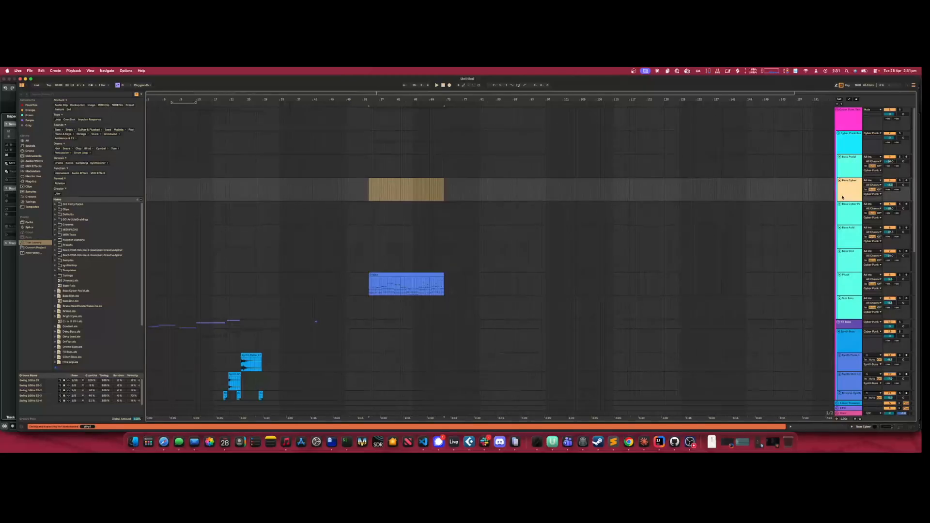
pyautogui.click(850, 222)
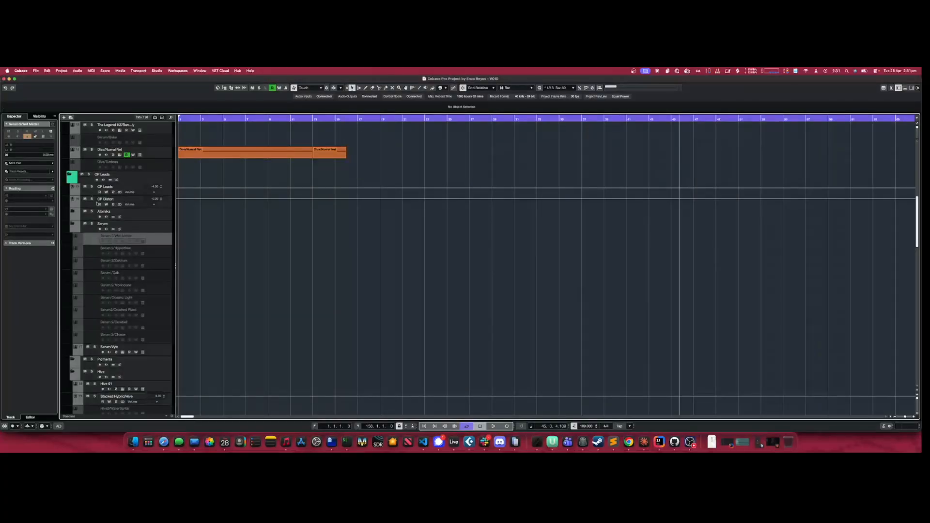
# In Cubase, inspect the CP Distort group in its channel settings and among the MixConsole channels, and close both views
pyautogui.click(114, 204)
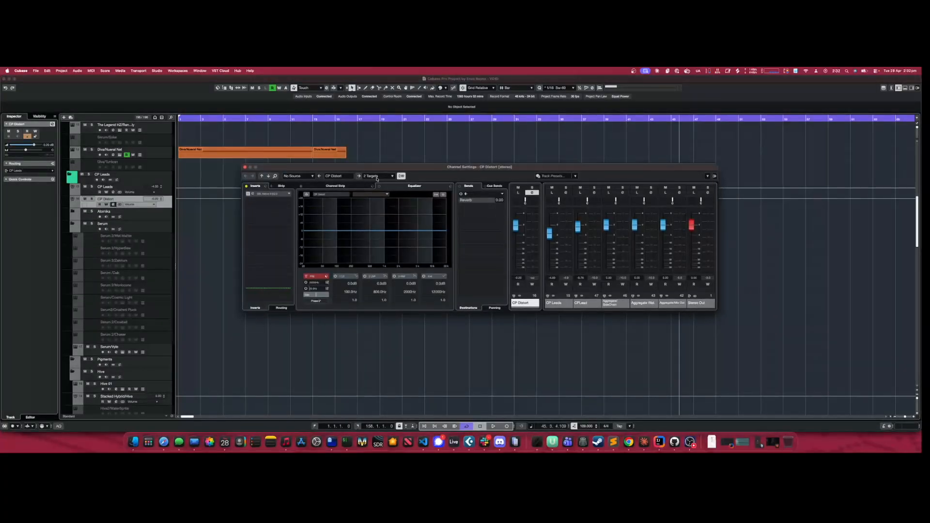
pyautogui.click(635, 262)
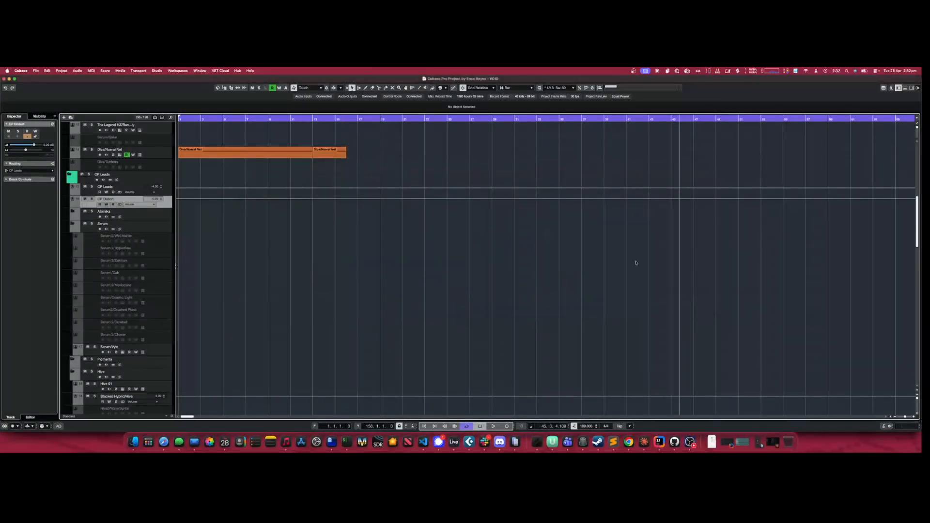
pyautogui.click(904, 88)
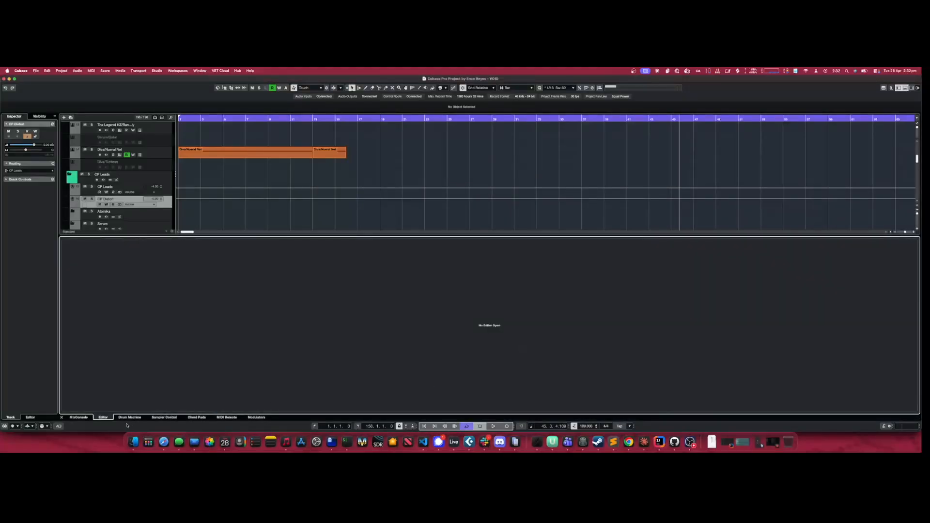
pyautogui.click(79, 417)
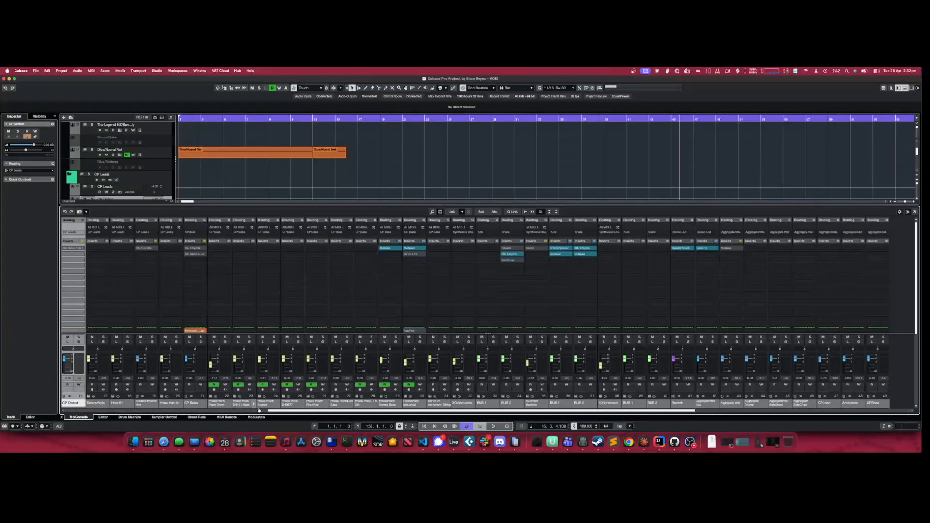
pyautogui.moveTo(280, 413); pyautogui.dragTo(99, 412)
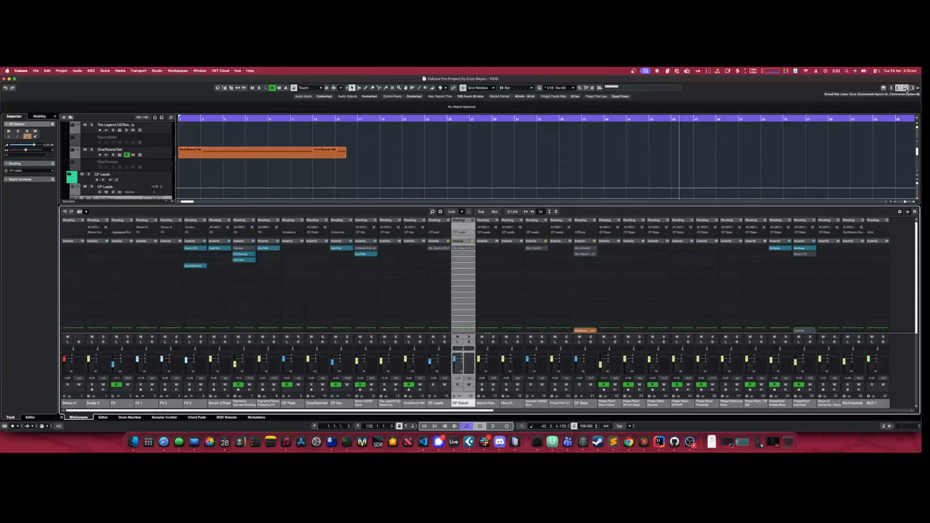
pyautogui.click(905, 88)
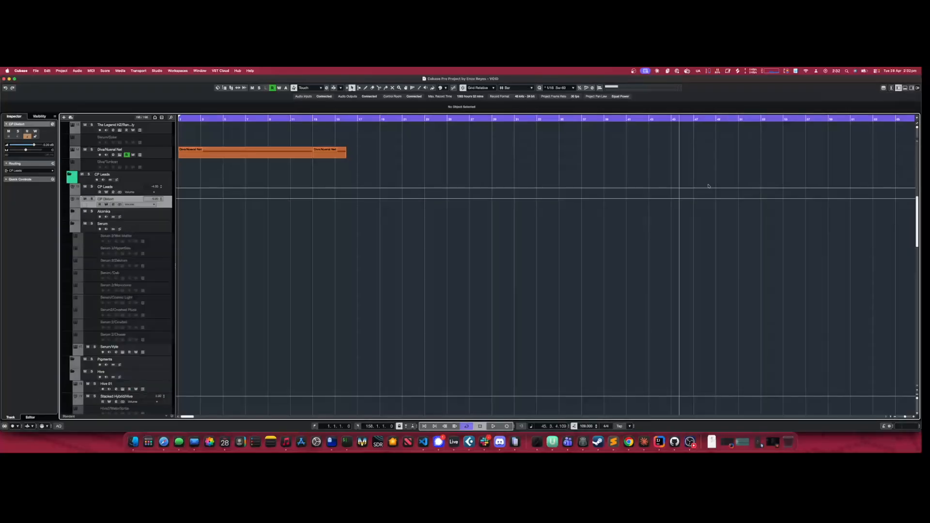
# Switch to Ableton Live and step through the Cyber Punk group and its bass tracks, toggling the detail view
pyautogui.click(454, 441)
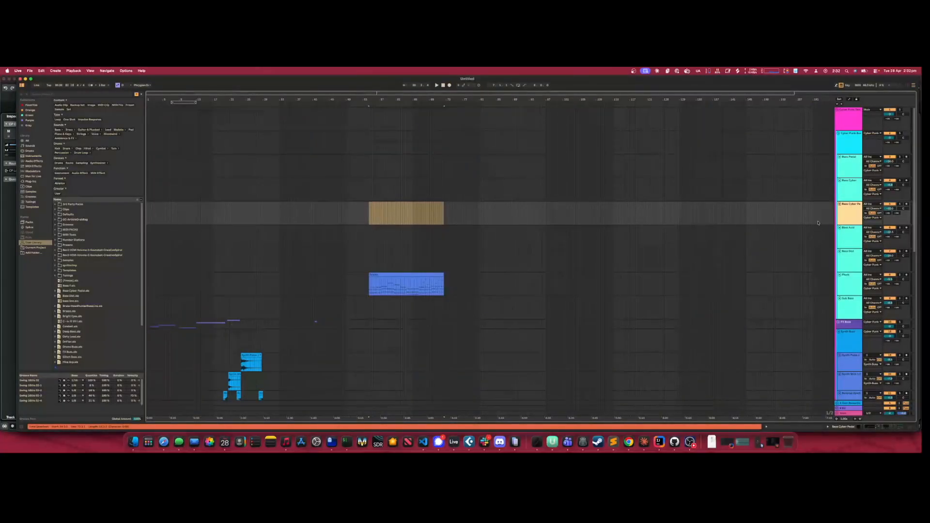
pyautogui.click(848, 194)
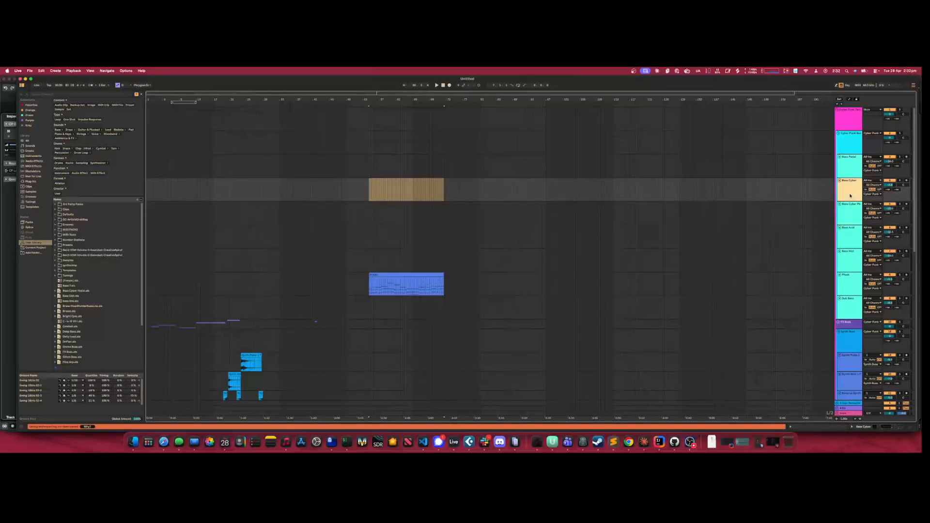
pyautogui.click(846, 149)
pyautogui.click(848, 185)
pyautogui.click(852, 427)
pyautogui.click(851, 427)
pyautogui.click(854, 225)
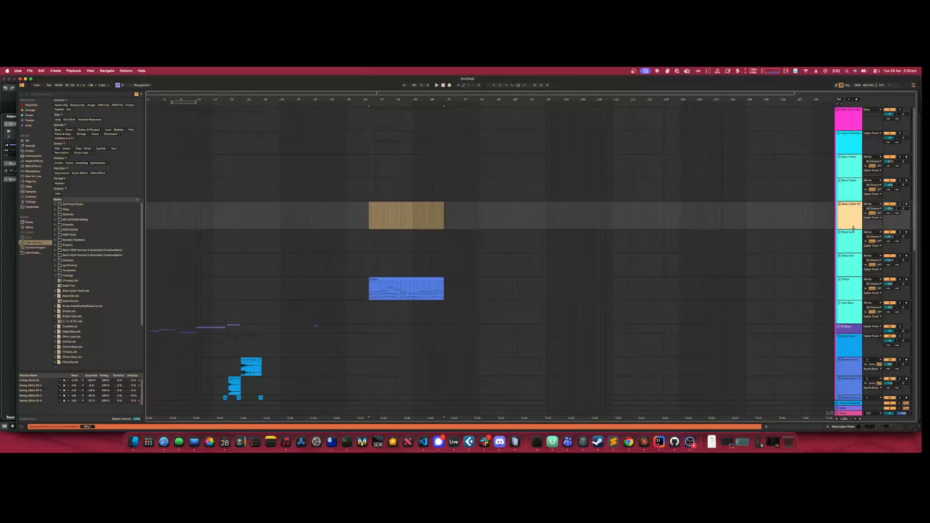
# View the output routing options of the second Bass Cyber track and the track above Sub Bass, then select the Cyber Punk Bass group
pyautogui.click(879, 217)
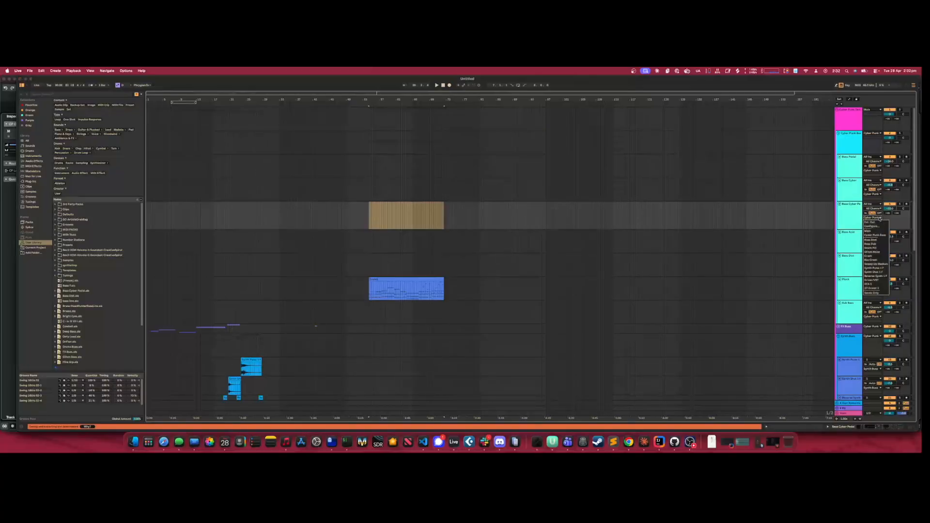
pyautogui.click(858, 220)
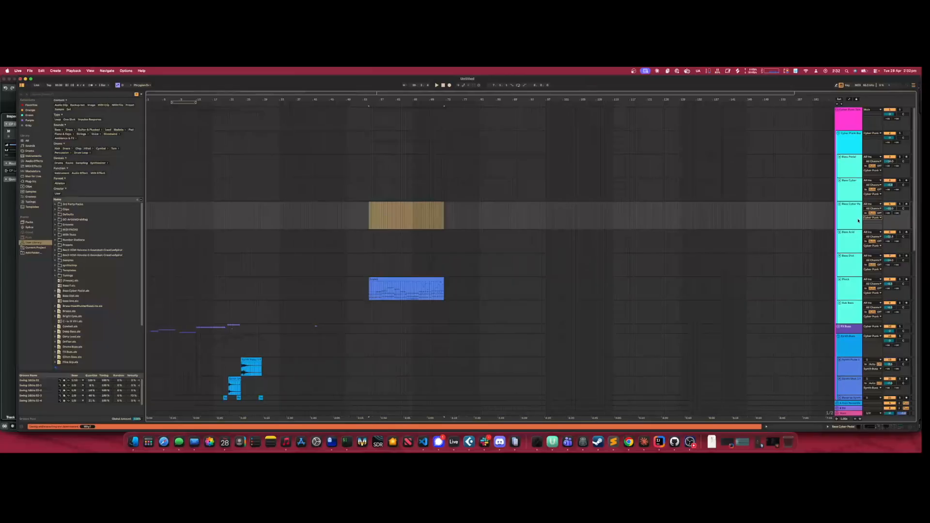
pyautogui.moveTo(855, 219); pyautogui.dragTo(843, 145)
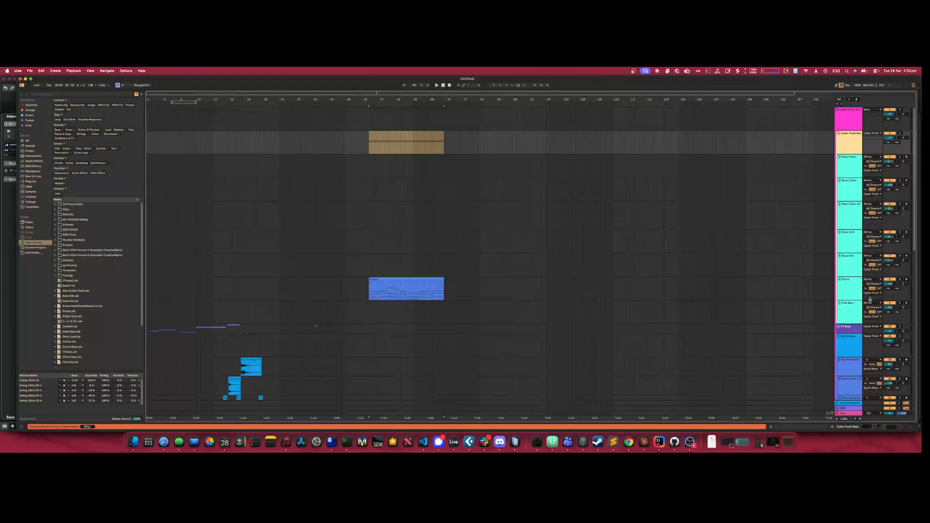
pyautogui.click(872, 293)
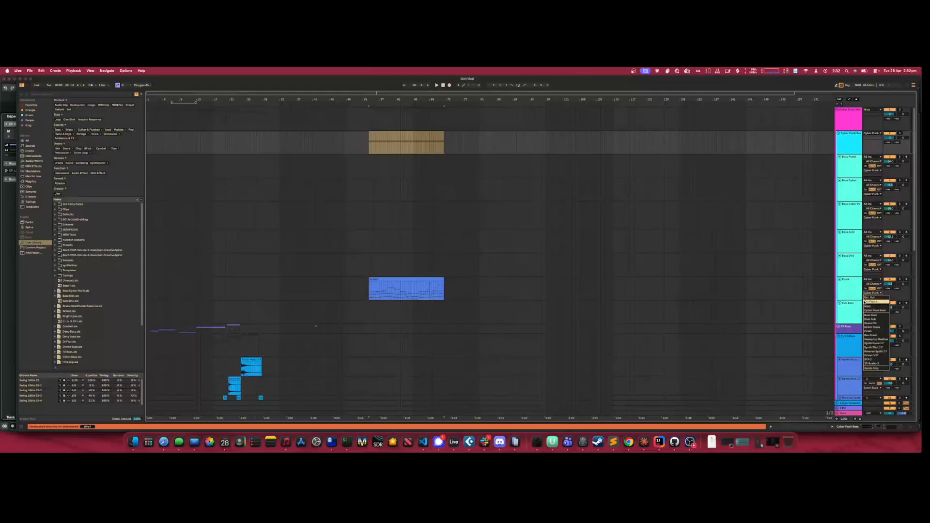
pyautogui.click(854, 284)
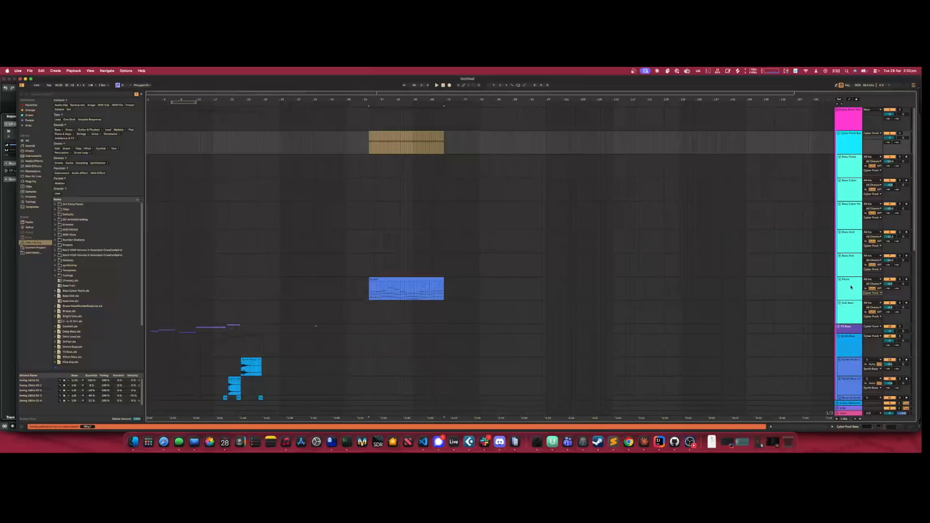
pyautogui.click(848, 145)
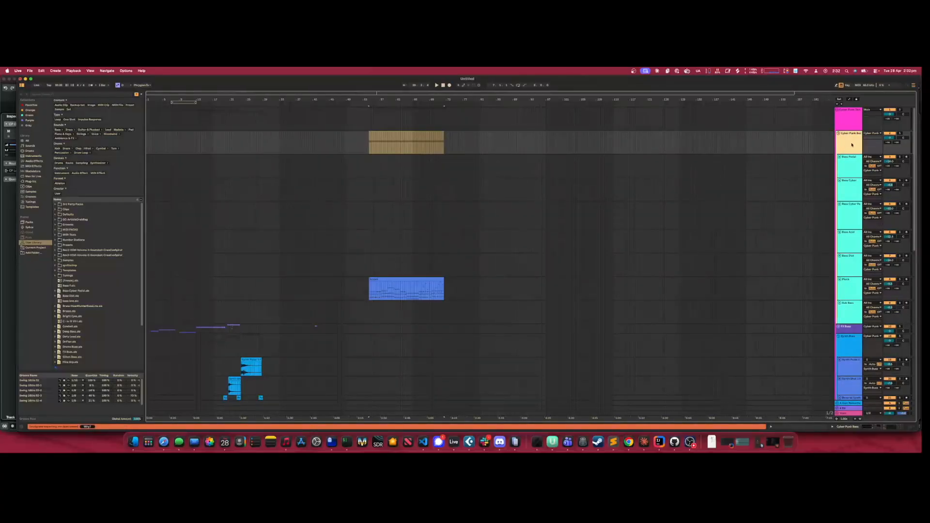
# Show the Cyber Punk Bass group's device chain and look over its audio effects
pyautogui.click(832, 426)
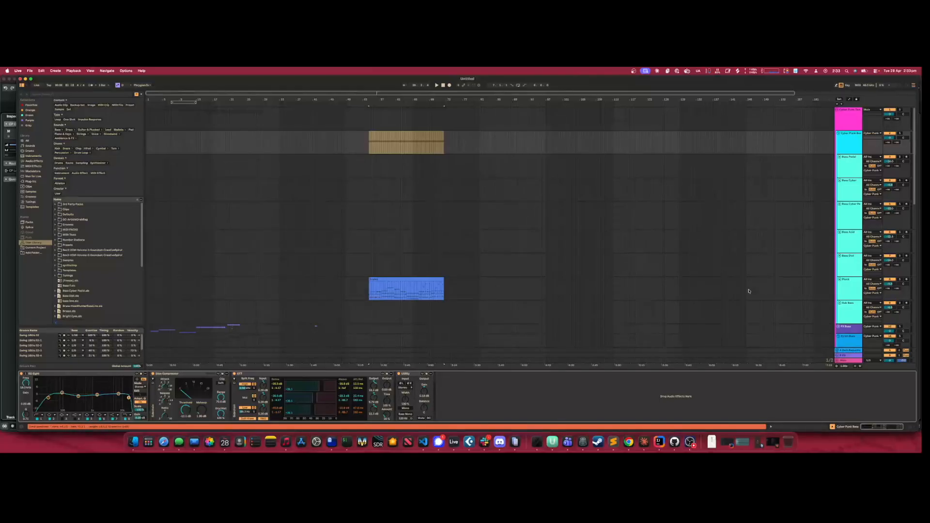
pyautogui.click(98, 374)
pyautogui.click(638, 404)
# Select the parent Cyber Punk Template group and view its output routing options
pyautogui.click(850, 125)
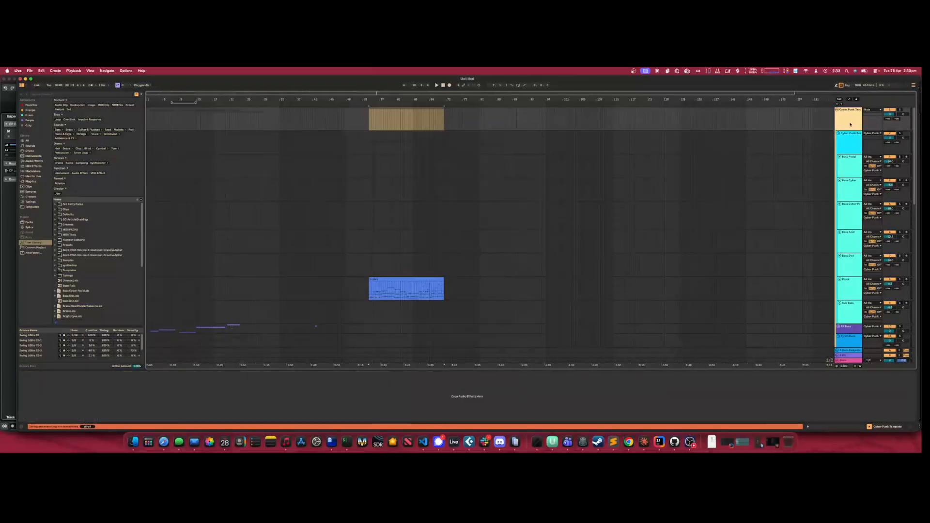
pyautogui.click(868, 111)
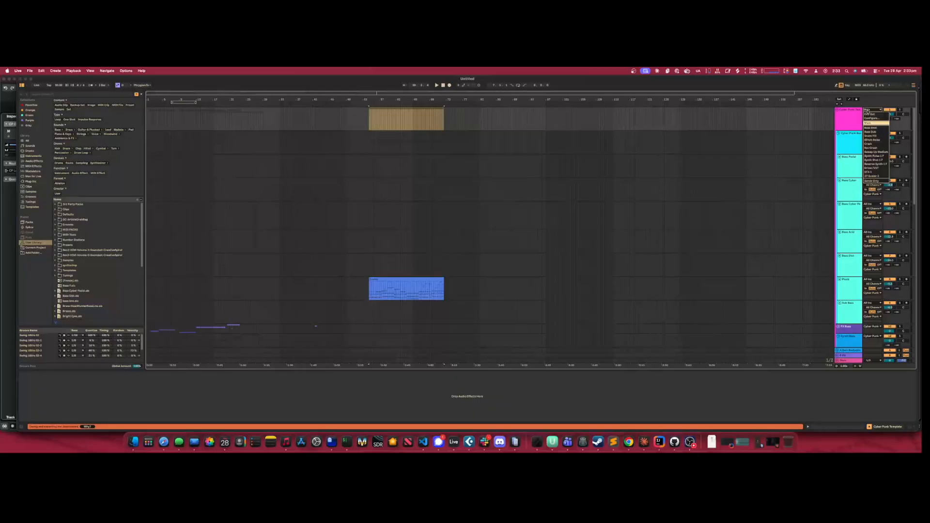
pyautogui.click(860, 114)
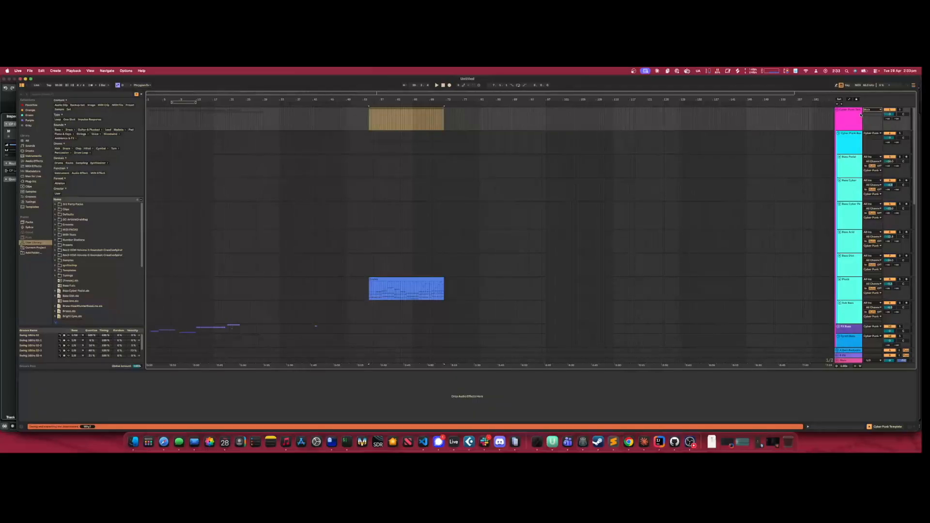
# Look through the remaining track groups to the end of the arrangement and select the main track and both return tracks in turn
pyautogui.scroll(-10, 848, 289)
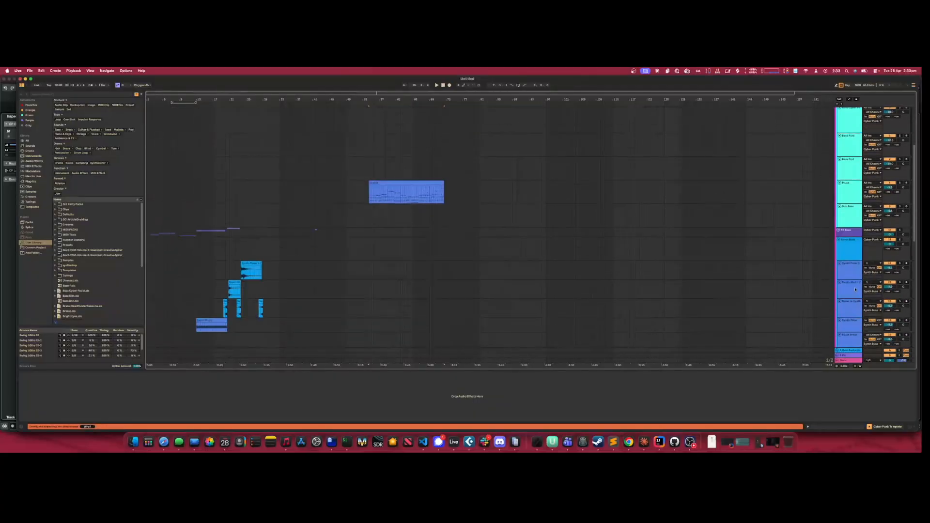
pyautogui.scroll(-5, 848, 289)
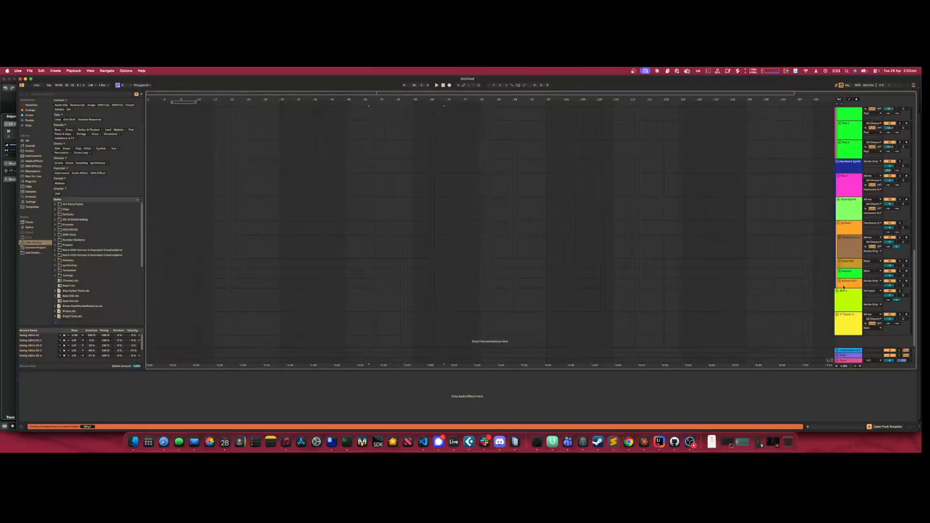
pyautogui.click(848, 361)
pyautogui.click(850, 355)
pyautogui.click(851, 351)
pyautogui.click(851, 355)
pyautogui.click(851, 350)
pyautogui.click(850, 356)
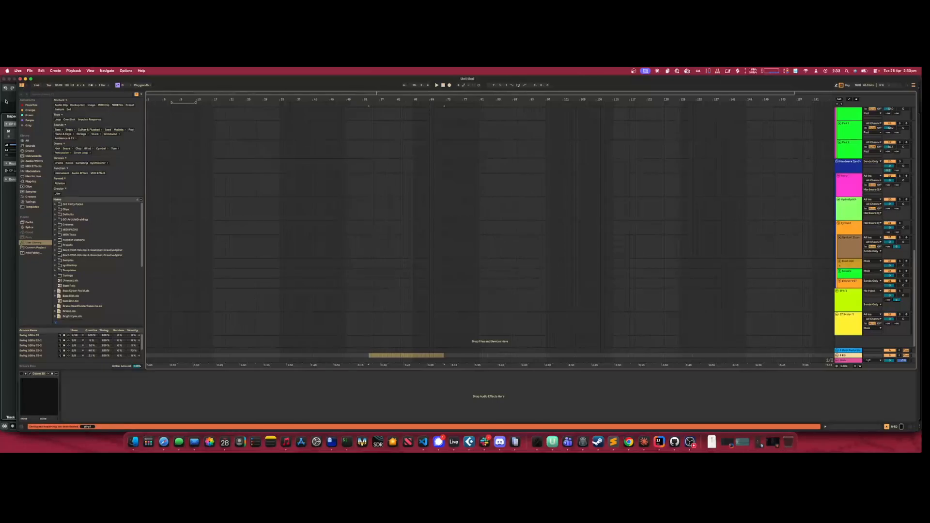
# View the track commands for the first track in the Cyber Punk Bass group, and switch back to Cubase
pyautogui.scroll(5, 819, 189)
pyautogui.scroll(10, 841, 269)
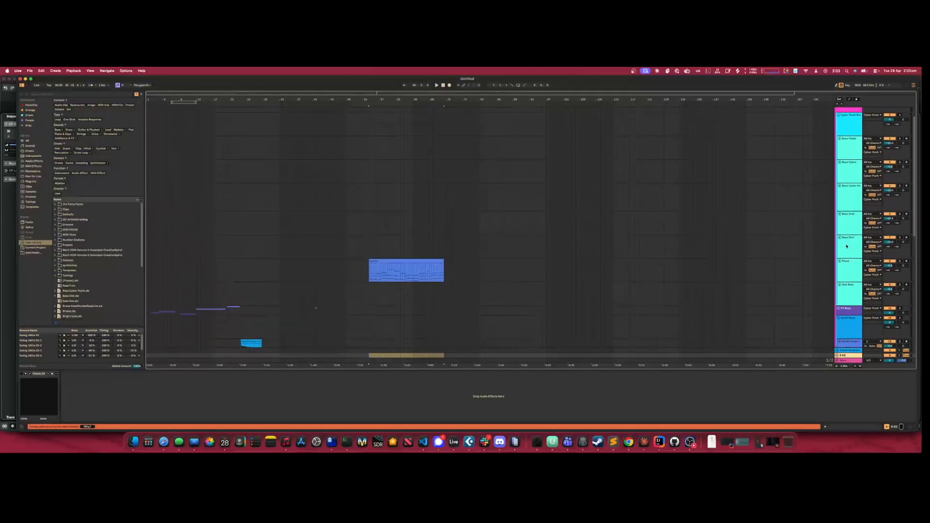
pyautogui.scroll(2, 847, 245)
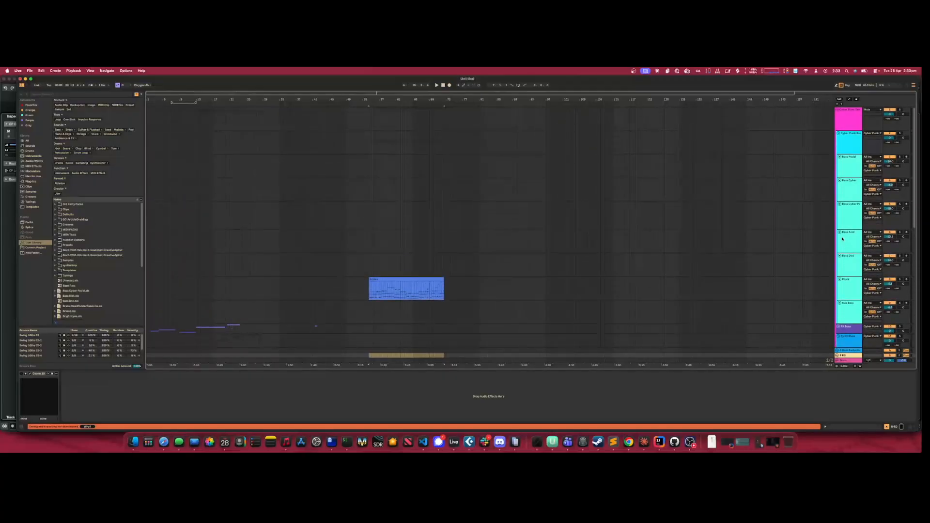
pyautogui.rightClick(843, 158)
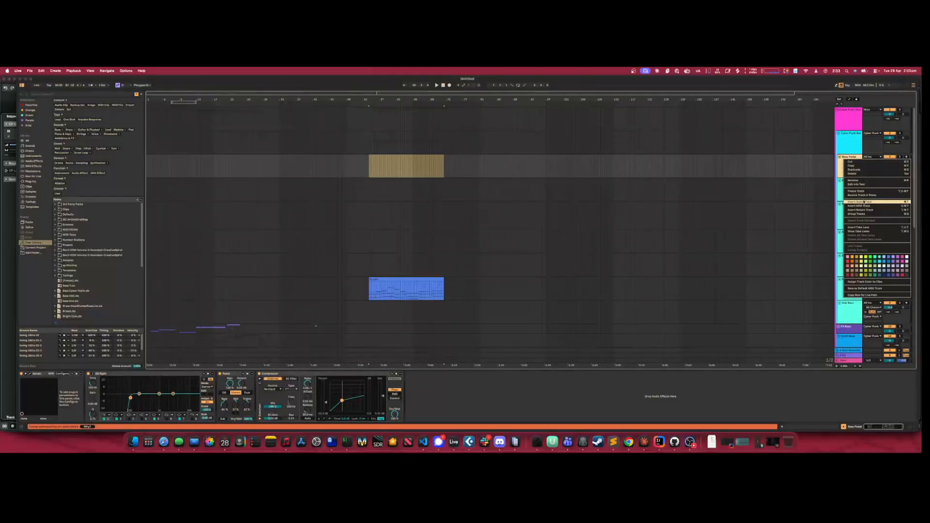
pyautogui.click(857, 145)
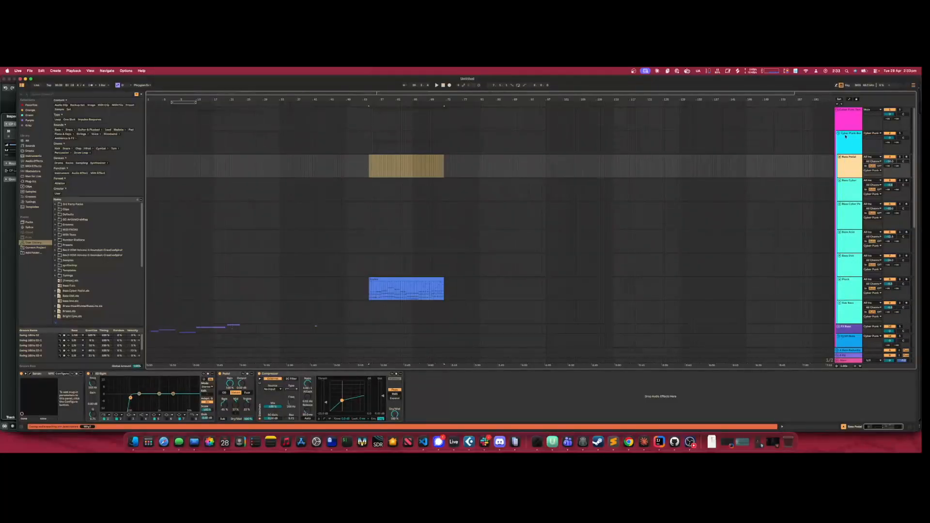
pyautogui.click(6, 101)
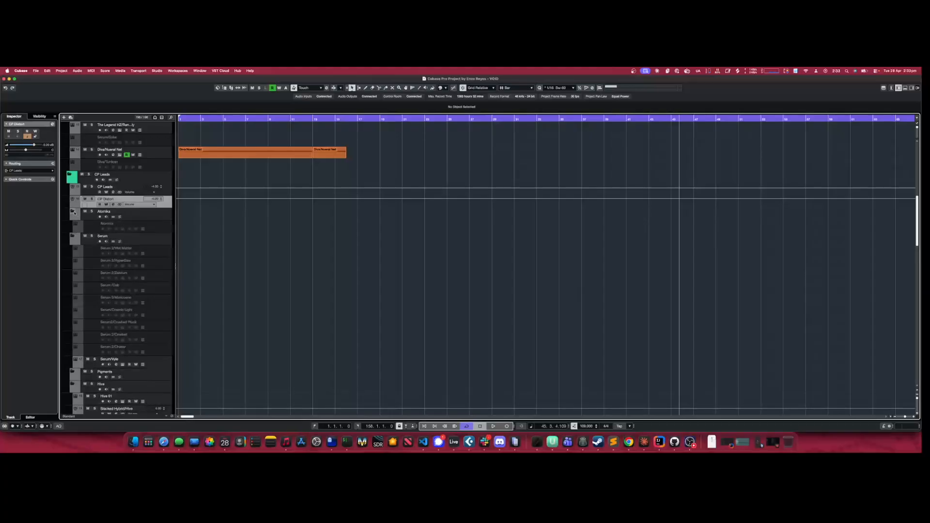
# Collapse the Serum and Hive subfolders inside the CP Leads folder
pyautogui.click(72, 224)
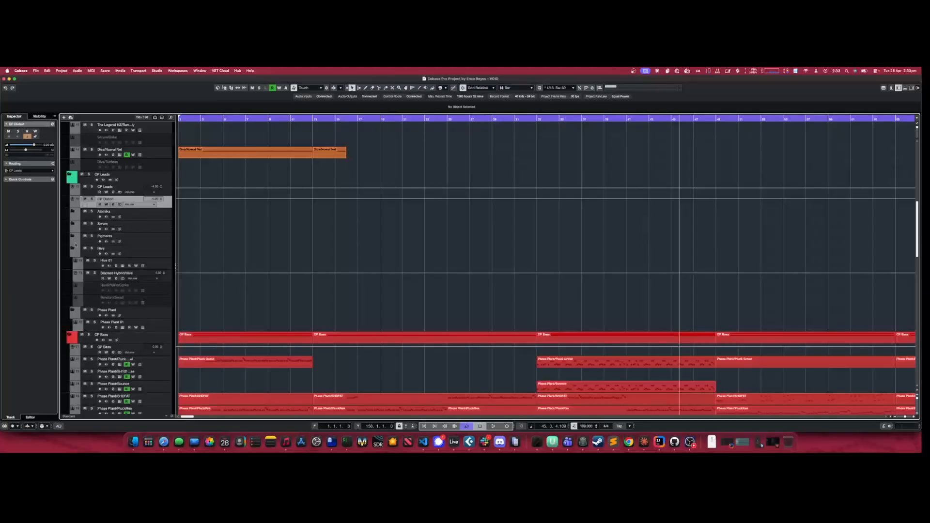
pyautogui.click(72, 248)
# Expand the Orchestra folder and review its Strings, Woodwinds and Brass tracks
pyautogui.scroll(-10, 72, 249)
pyautogui.scroll(4, 80, 242)
pyautogui.scroll(-7, 81, 241)
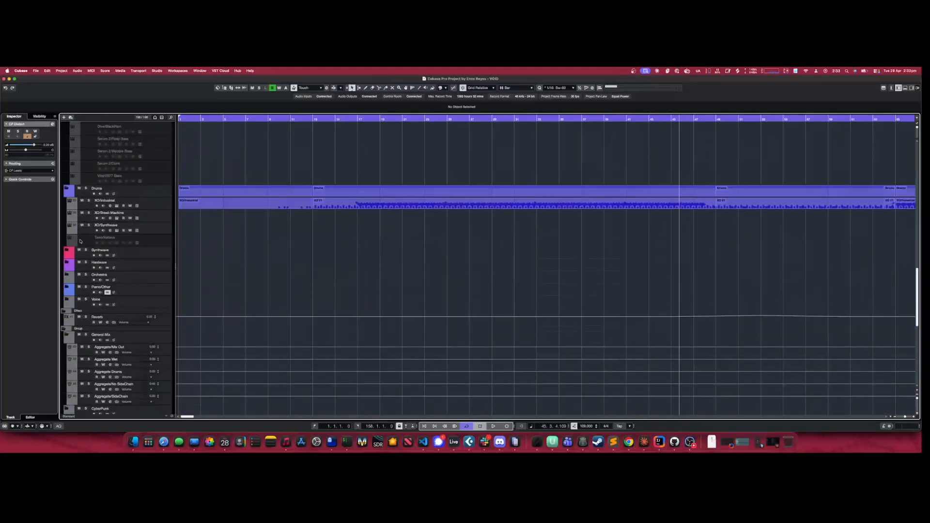
pyautogui.scroll(5, 80, 241)
pyautogui.click(67, 275)
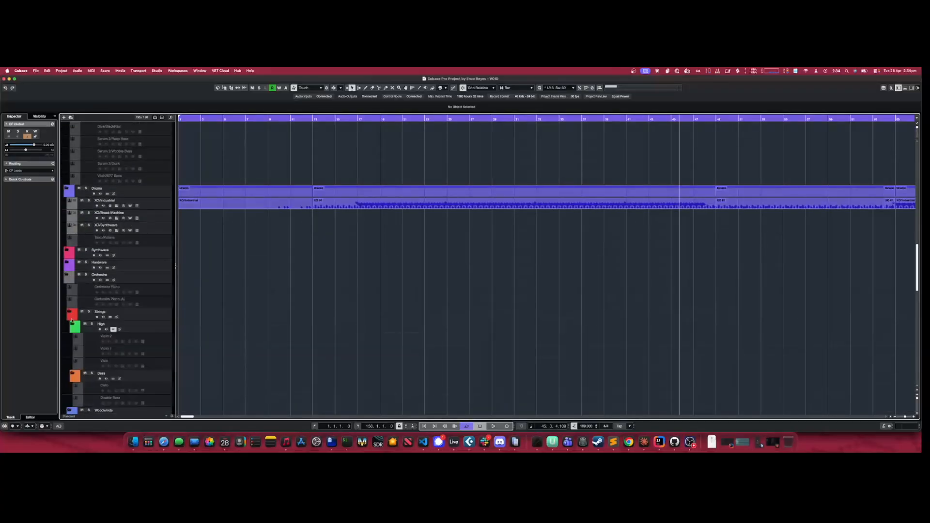
pyautogui.scroll(-10, 71, 295)
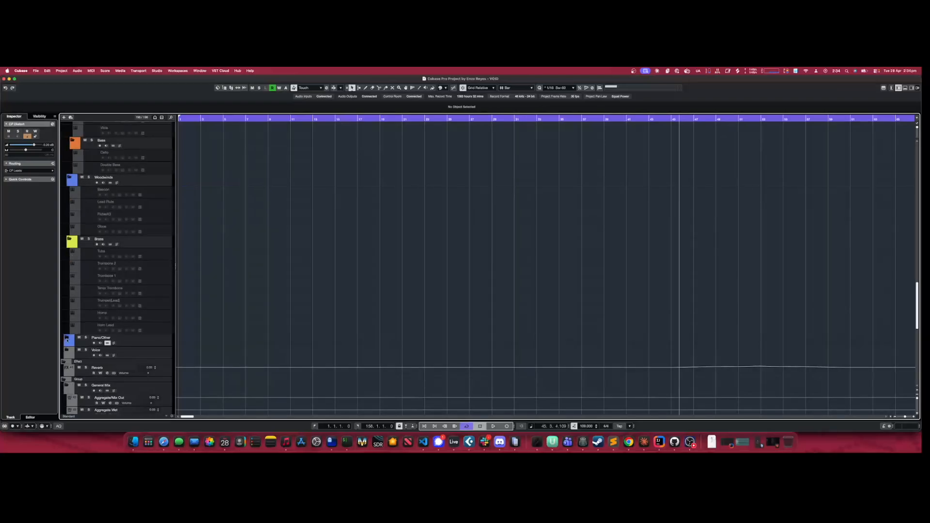
pyautogui.scroll(8, 78, 291)
pyautogui.scroll(-3, 80, 279)
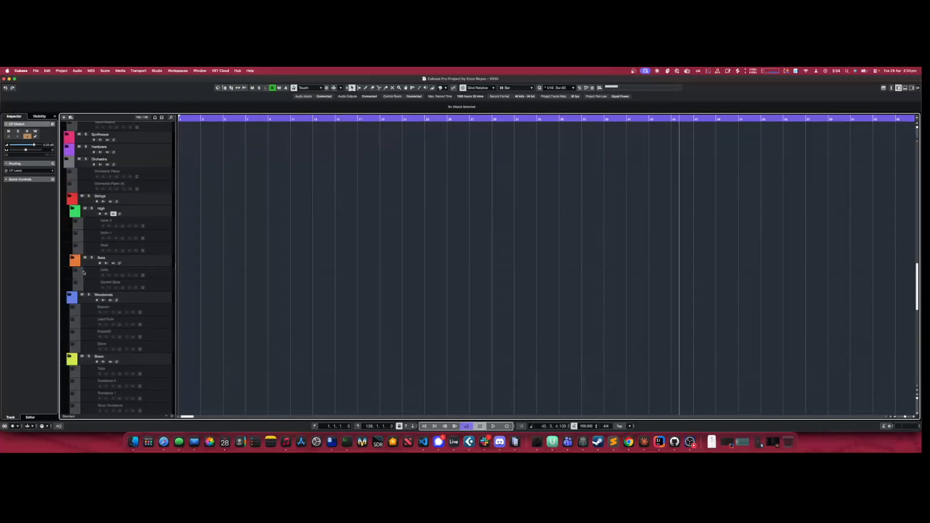
pyautogui.scroll(-6, 90, 260)
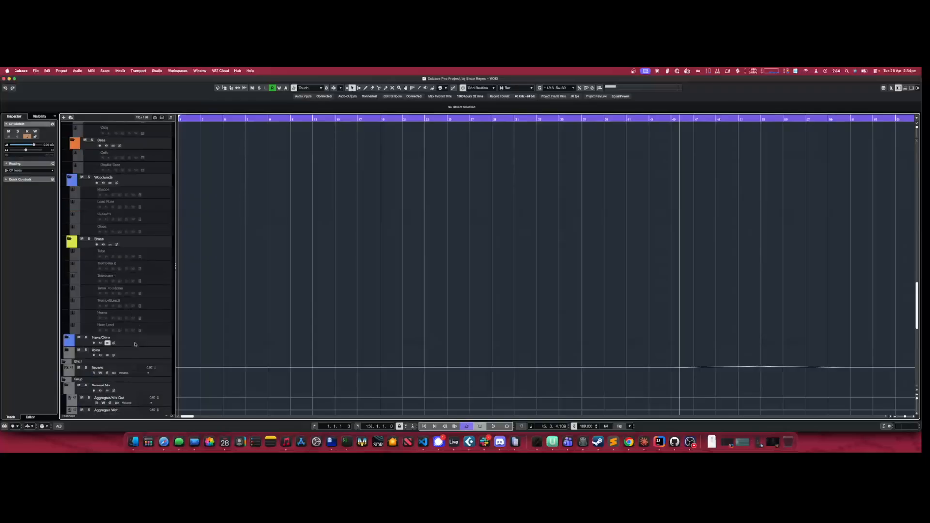
# Expand the Piano/Other and Voice folders to review the tracks they contain
pyautogui.click(66, 338)
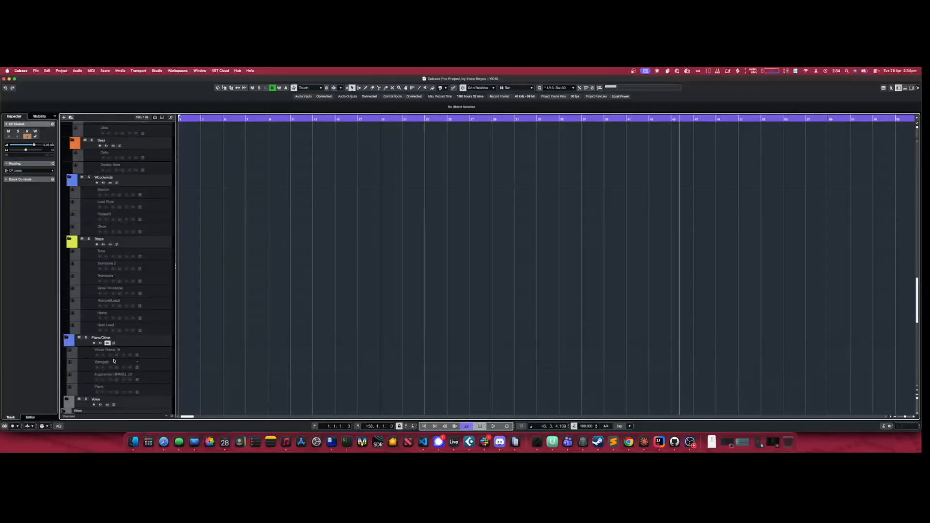
pyautogui.scroll(-3, 113, 360)
pyautogui.click(67, 341)
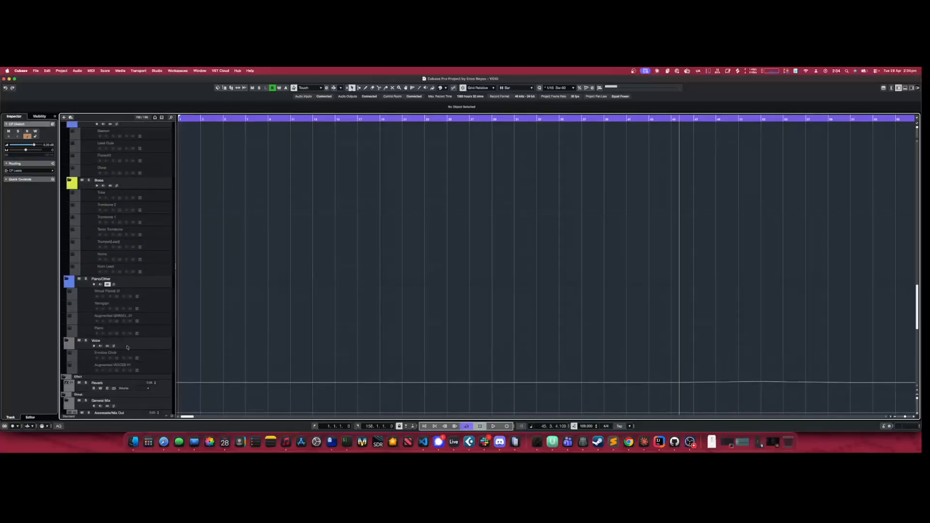
pyautogui.scroll(-3, 131, 347)
pyautogui.scroll(15, 163, 313)
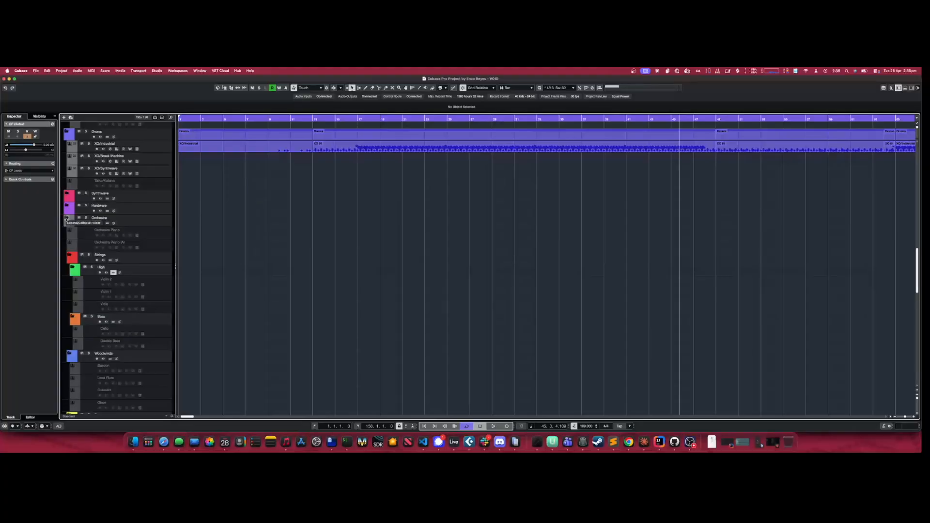
# Collapse the Orchestra, Piano/Other and Voice folders
pyautogui.click(65, 219)
pyautogui.click(65, 231)
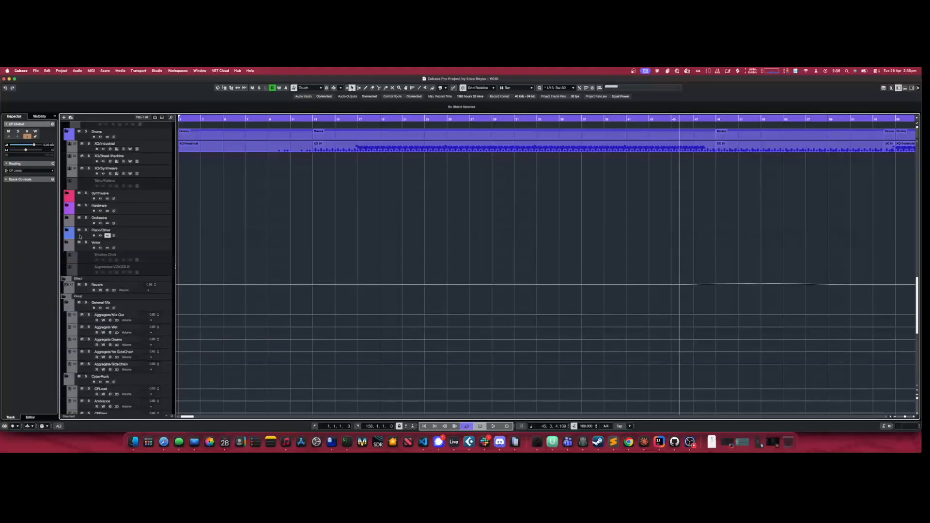
pyautogui.click(66, 244)
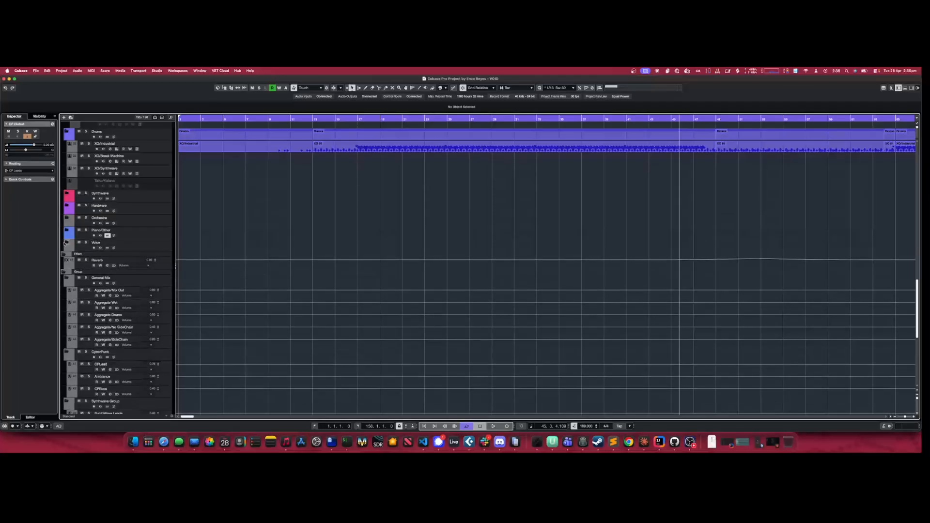
# Look through the track list from the group channels up to the FX and Cyber Punk folders and back down past CP Bass
pyautogui.scroll(-10, 116, 256)
pyautogui.scroll(3, 119, 257)
pyautogui.scroll(10, 119, 258)
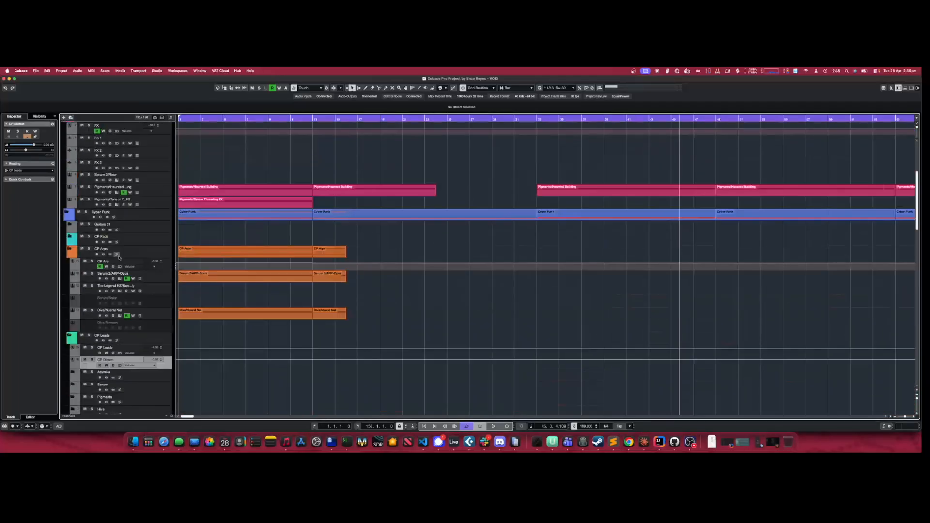
pyautogui.scroll(-5, 118, 257)
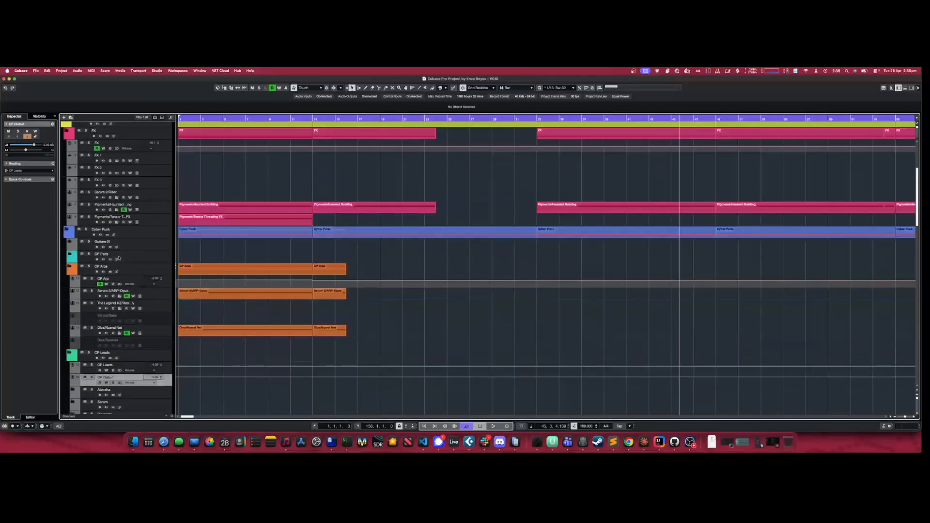
pyautogui.scroll(-5, 119, 258)
pyautogui.scroll(-3, 118, 257)
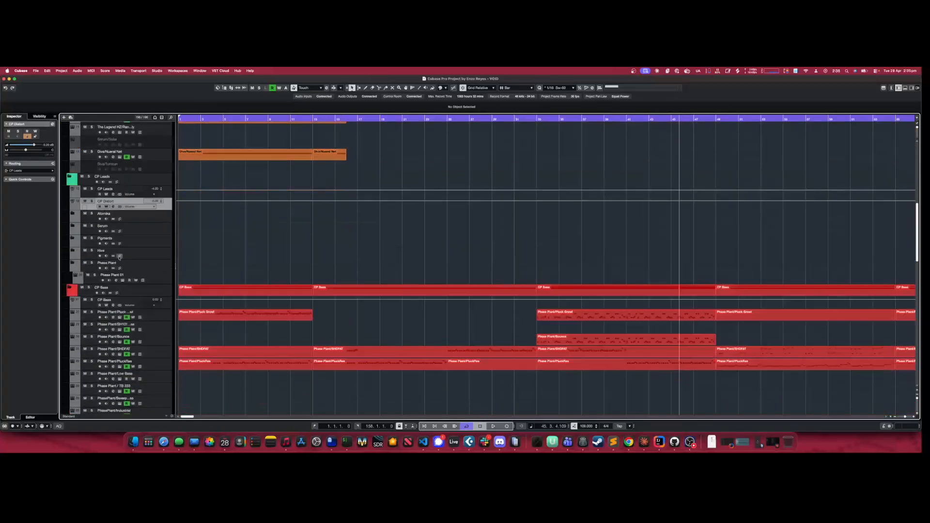
pyautogui.scroll(-3, 135, 255)
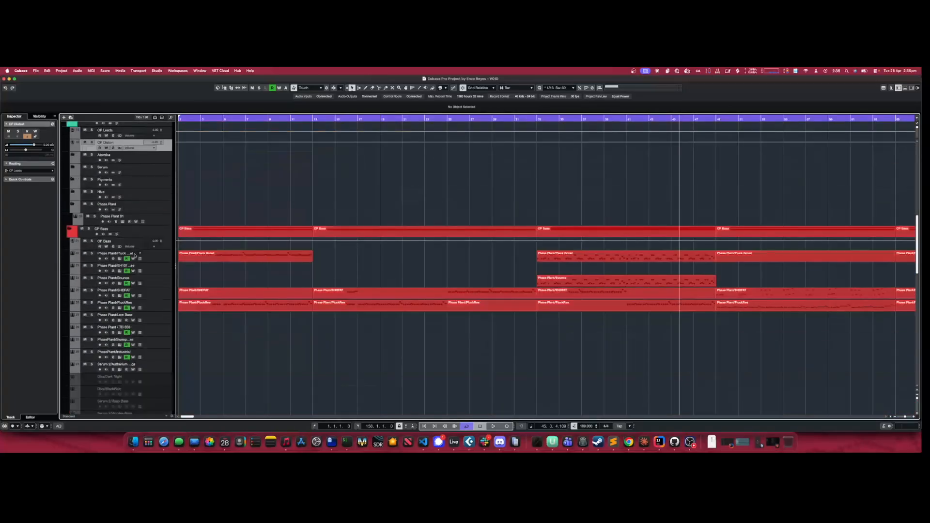
pyautogui.scroll(-6, 218, 297)
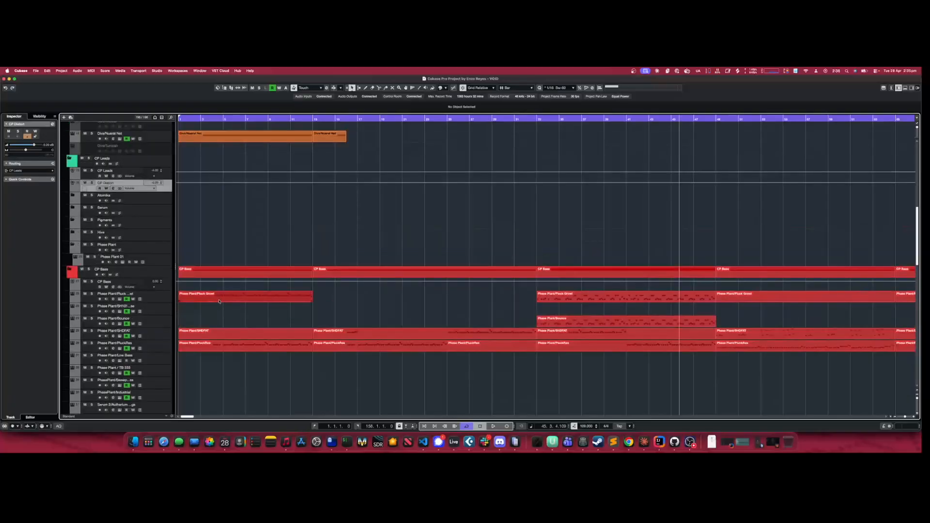
pyautogui.scroll(-6, 220, 292)
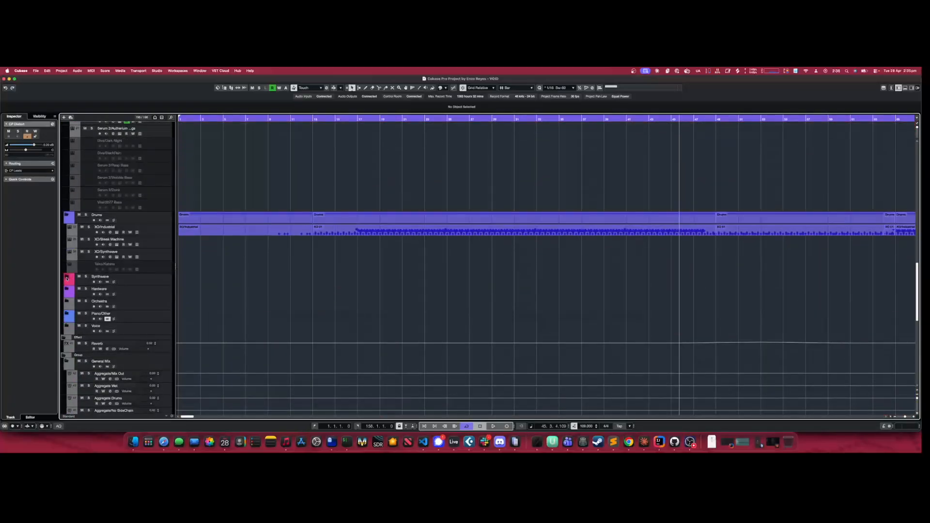
# Expand the Synthwave folder and review its Leads, Pads, Arps and Synthwave Bass subfolders
pyautogui.click(67, 277)
pyautogui.scroll(-8, 78, 272)
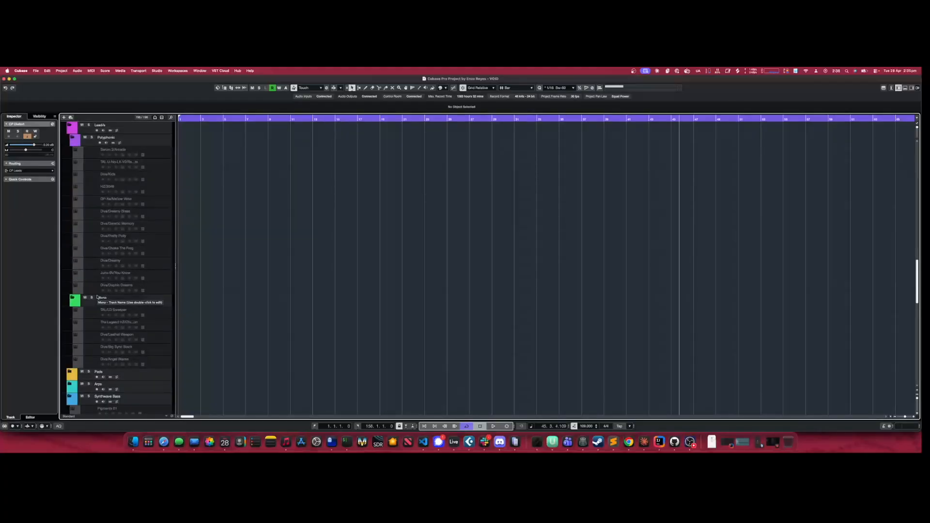
pyautogui.scroll(-10, 83, 341)
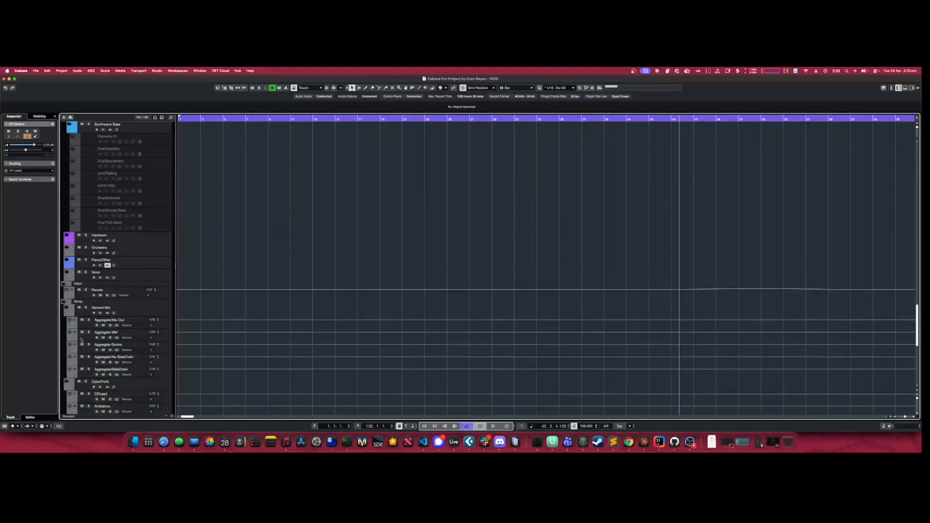
# Expand the Hardware and Orchestra folders to show their tracks, and collapse both again
pyautogui.click(66, 236)
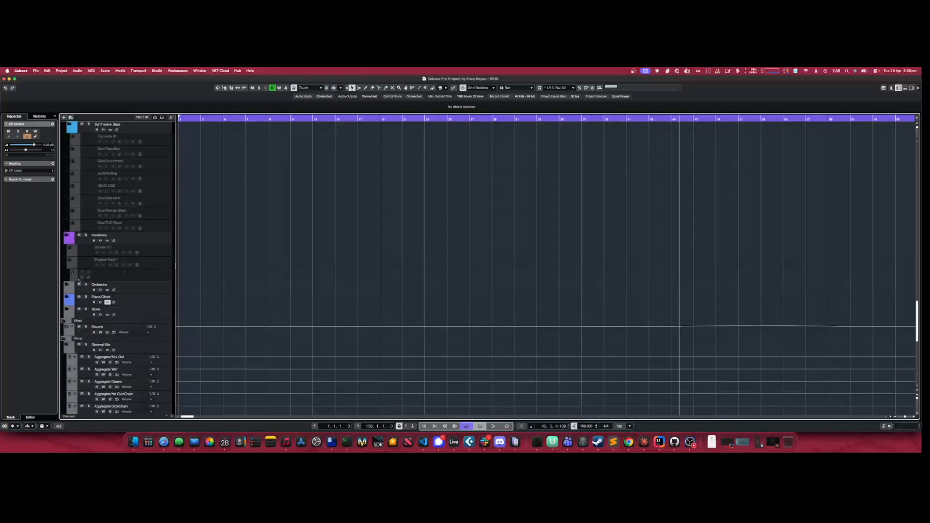
pyautogui.click(67, 285)
pyautogui.click(77, 287)
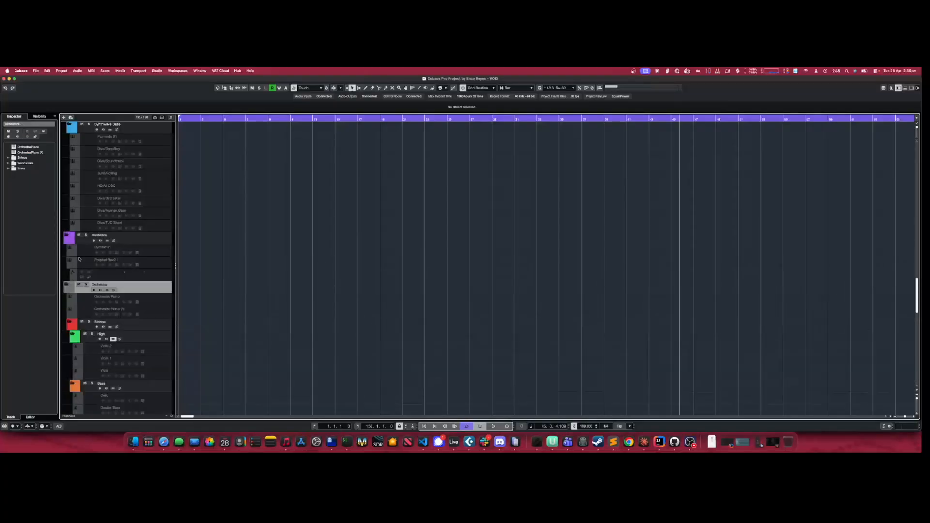
pyautogui.click(67, 238)
pyautogui.click(66, 248)
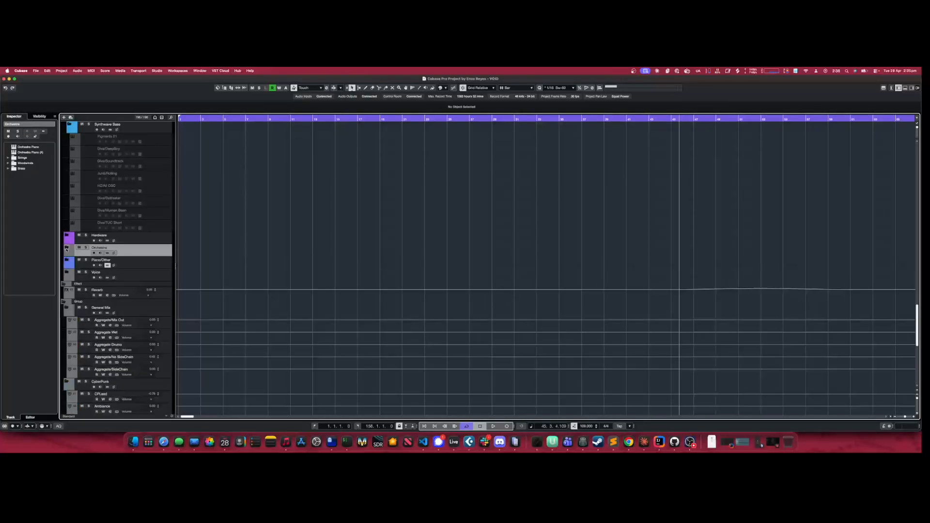
# Expand the Arps subfolder of Synthwave and look over the neighbouring pad, bass and lead tracks
pyautogui.scroll(5, 119, 262)
pyautogui.scroll(3, 119, 262)
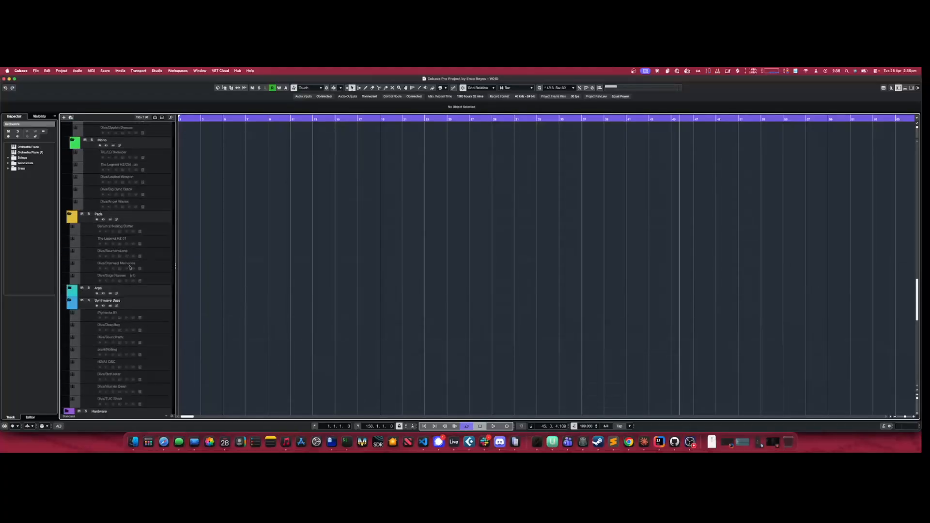
pyautogui.click(69, 288)
pyautogui.scroll(-10, 130, 299)
pyautogui.scroll(15, 132, 299)
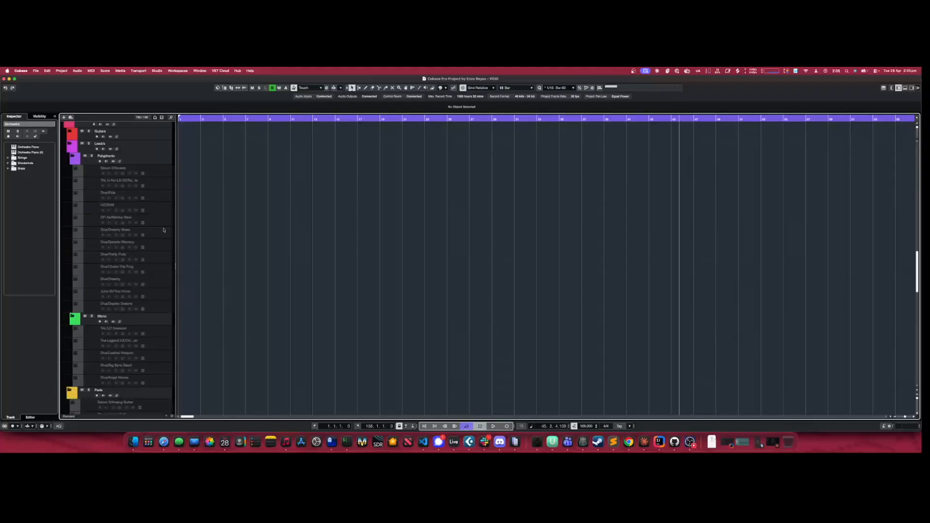
# Expand the Guitars subfolder in the Synthwave folder to show its tracks
pyautogui.click(201, 207)
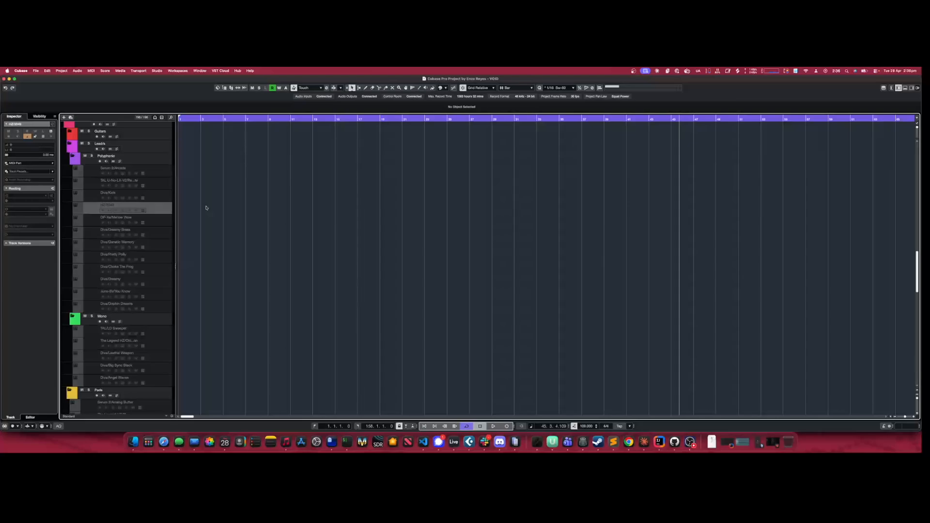
pyautogui.scroll(3, 207, 198)
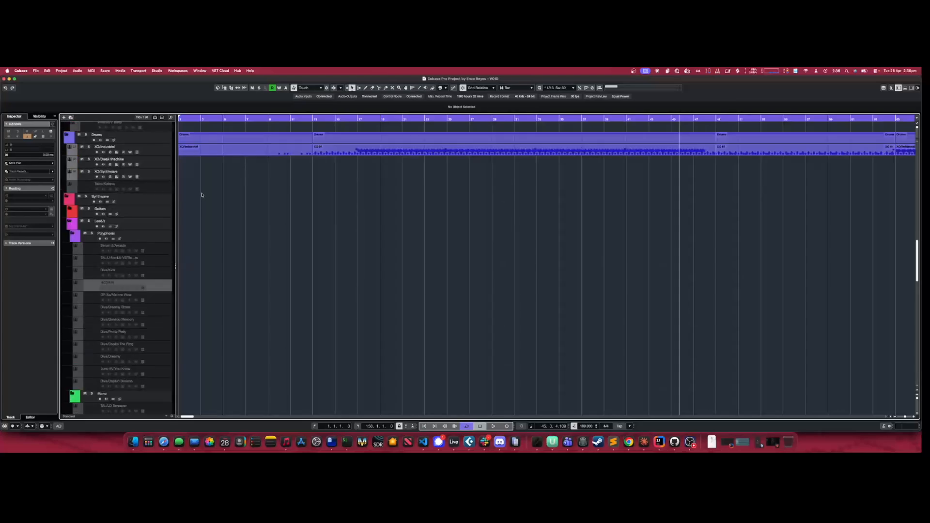
pyautogui.click(71, 210)
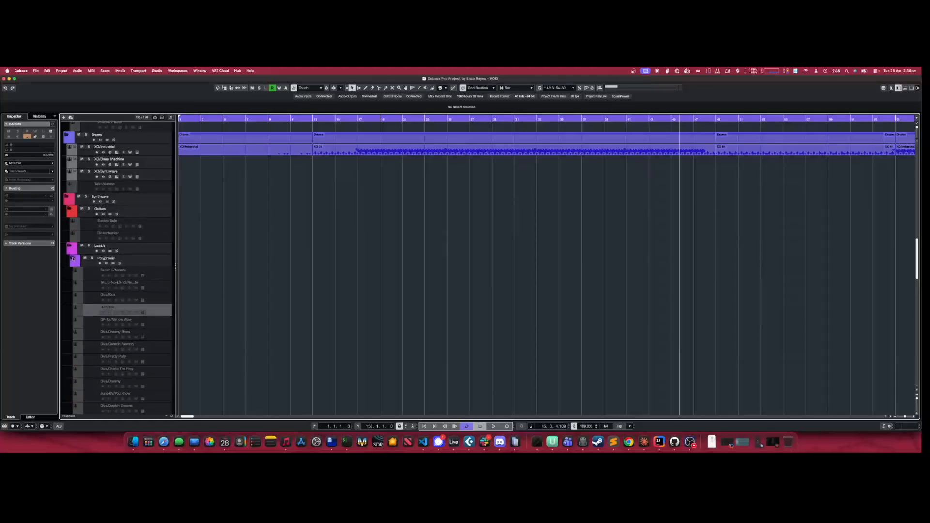
# Collapse the Polyphonic and Mono subfolders under Leads, and expand them both again
pyautogui.click(72, 259)
pyautogui.click(72, 271)
pyautogui.click(72, 272)
pyautogui.click(71, 259)
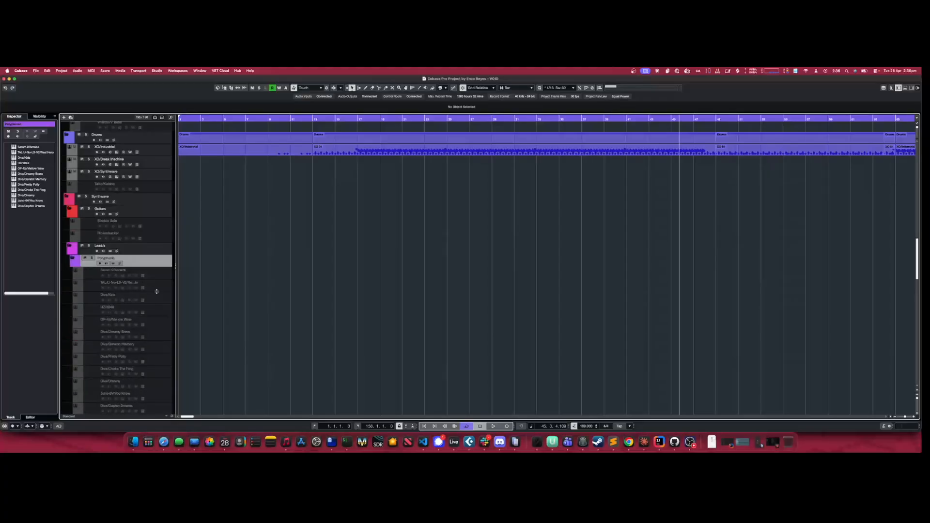
# Select the first Polyphonic track and its parent folder, and toggle the Polyphonic and Mono subfolders closed and open
pyautogui.click(116, 274)
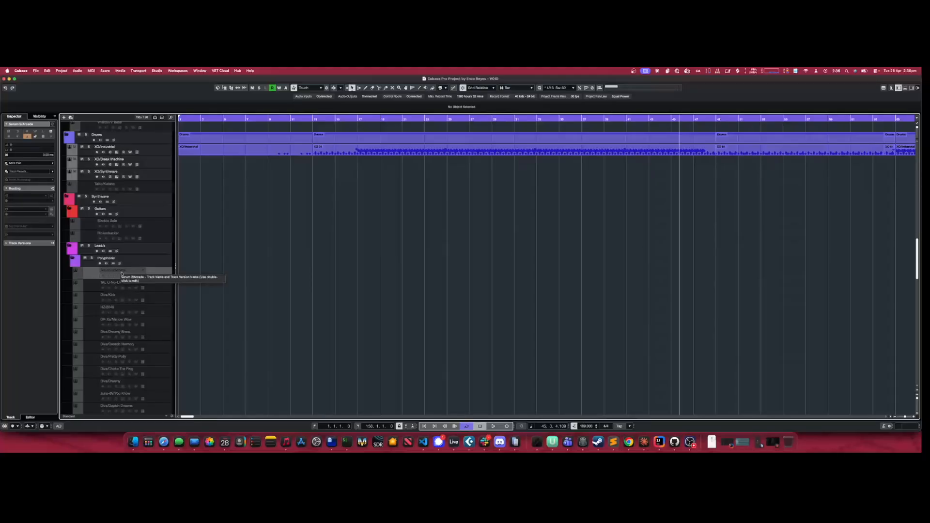
pyautogui.click(73, 263)
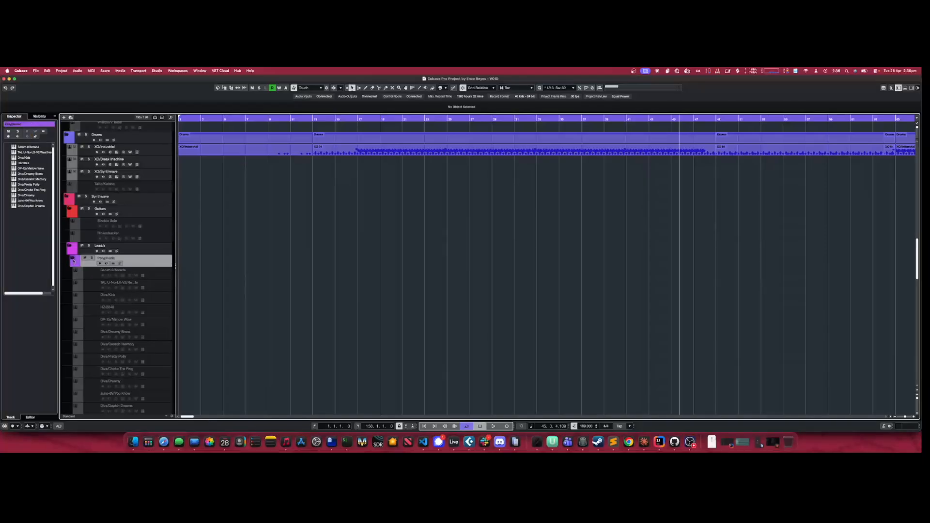
pyautogui.click(73, 261)
pyautogui.click(72, 269)
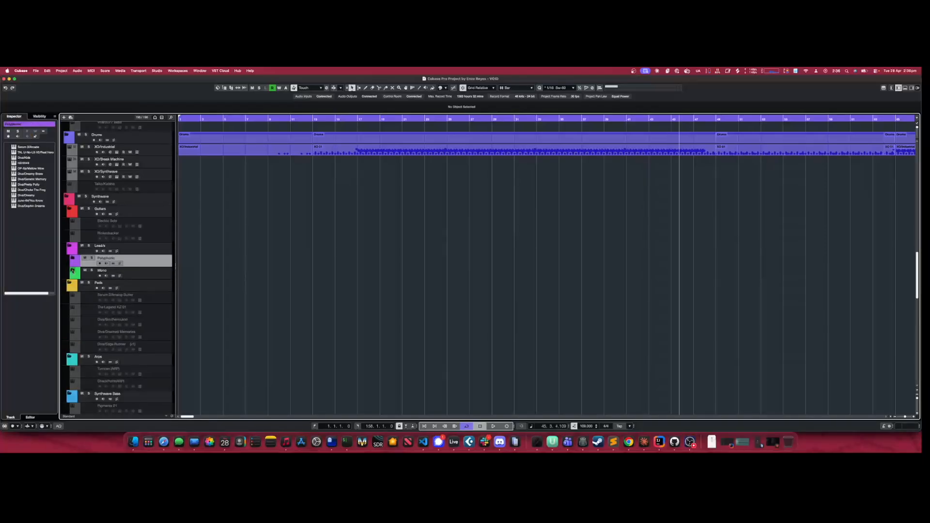
pyautogui.click(72, 270)
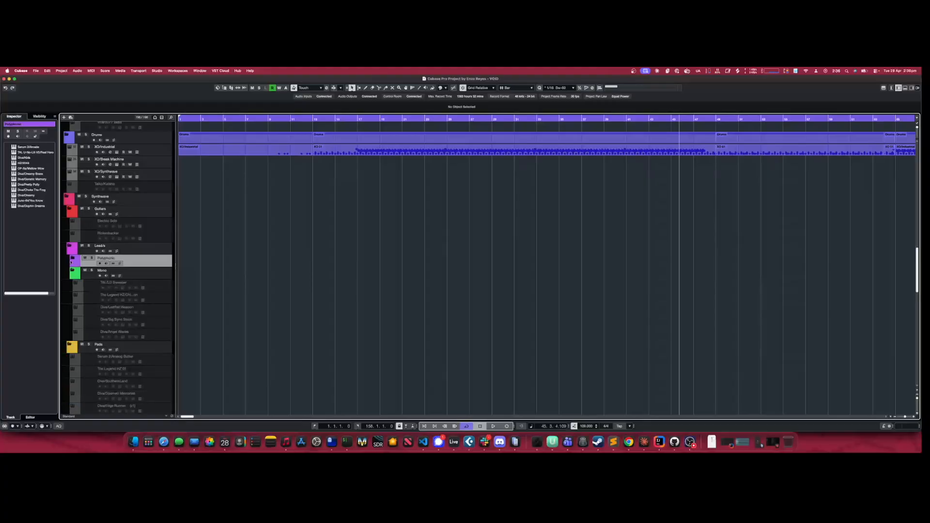
pyautogui.click(73, 258)
# Review the Synthwave Polyphonic, Mono and Pads tracks, and select the Diva/Genetic Memory track
pyautogui.scroll(-8, 112, 287)
pyautogui.scroll(8, 116, 284)
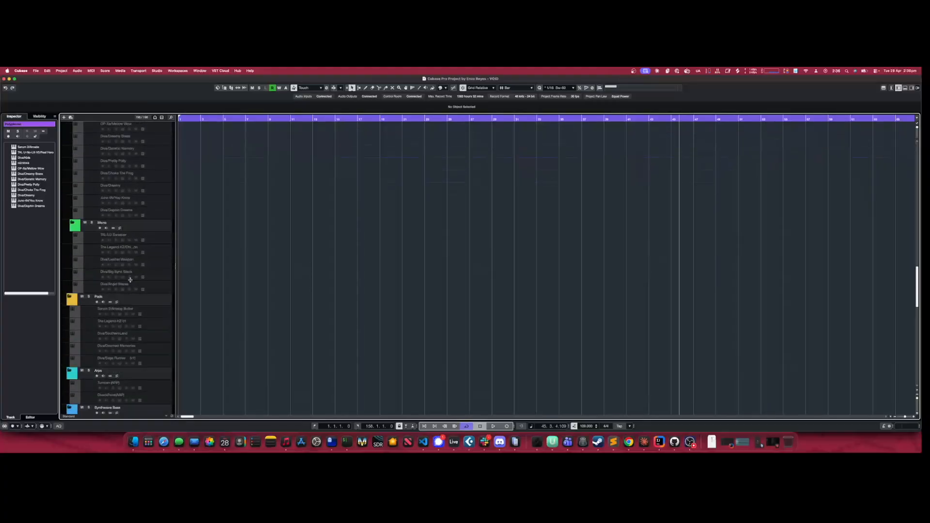
pyautogui.scroll(-4, 121, 280)
pyautogui.scroll(2, 129, 275)
pyautogui.scroll(3, 130, 275)
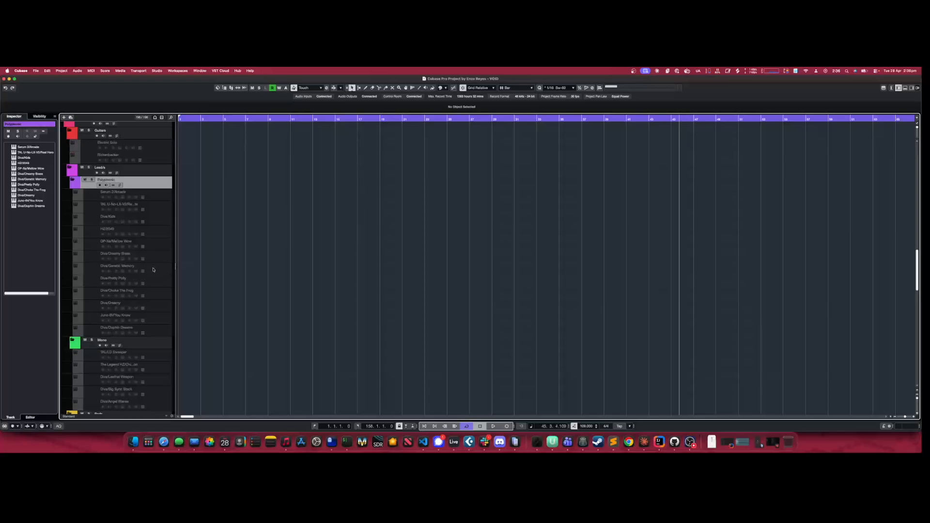
pyautogui.click(153, 270)
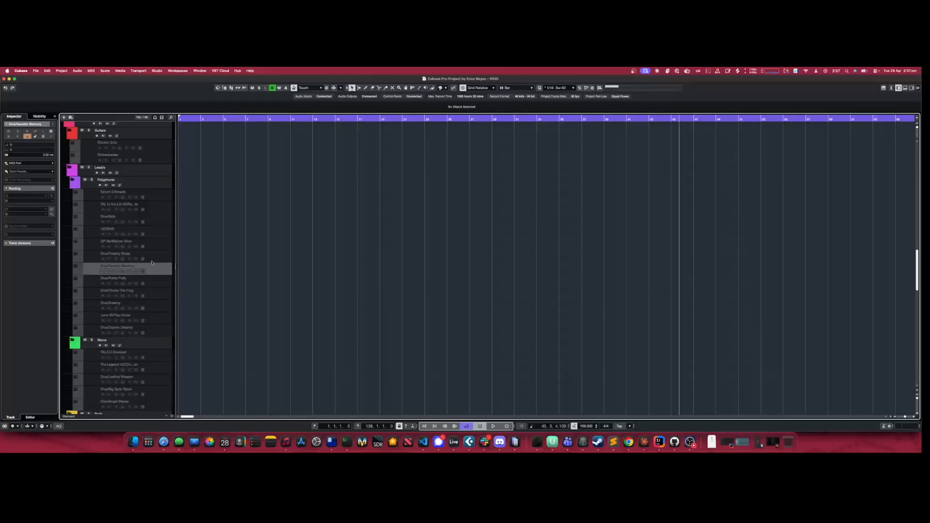
# Select the Polyphonic folder under Leads, view the track types that can be added to it, and dismiss the options
pyautogui.scroll(-5, 133, 314)
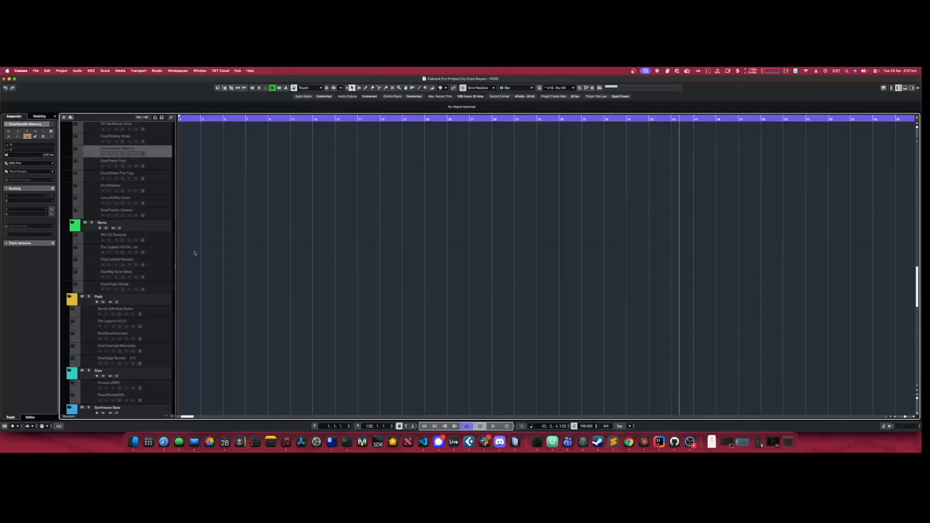
pyautogui.scroll(3, 195, 252)
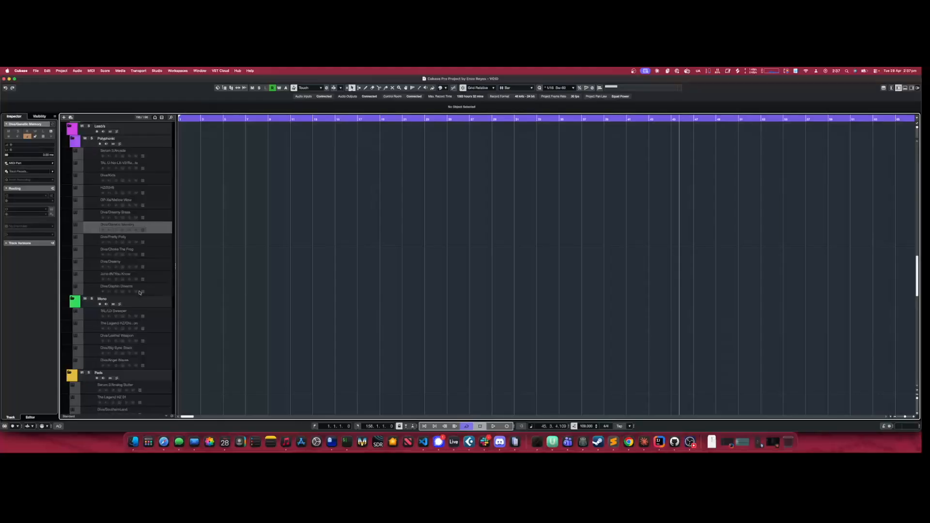
pyautogui.click(145, 143)
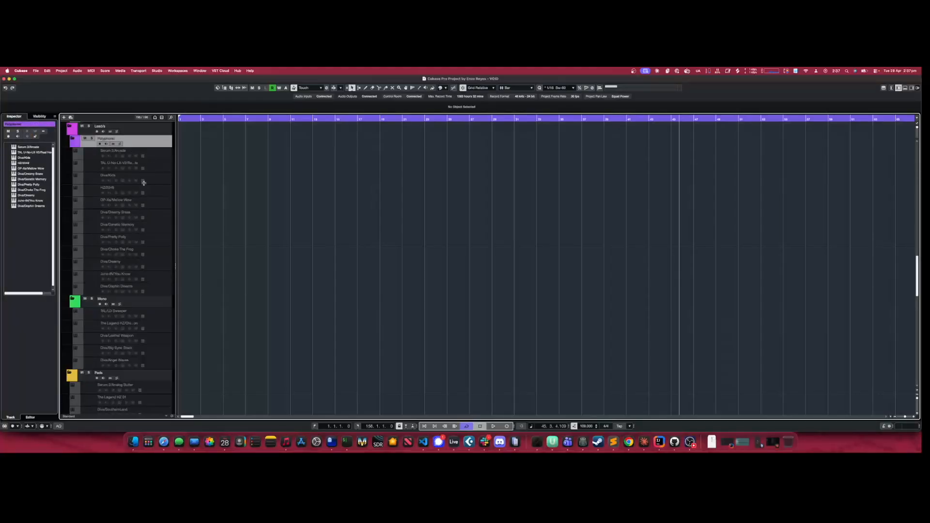
pyautogui.rightClick(144, 140)
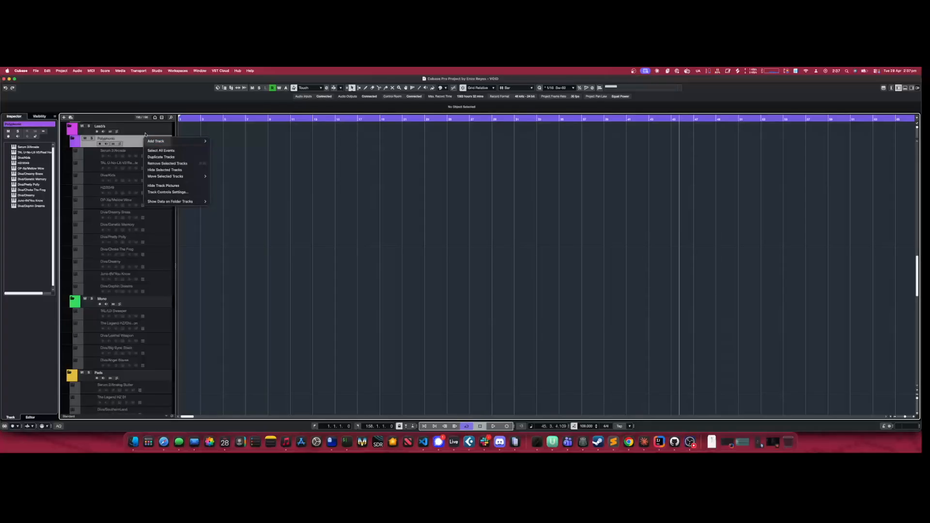
pyautogui.moveTo(174, 141)
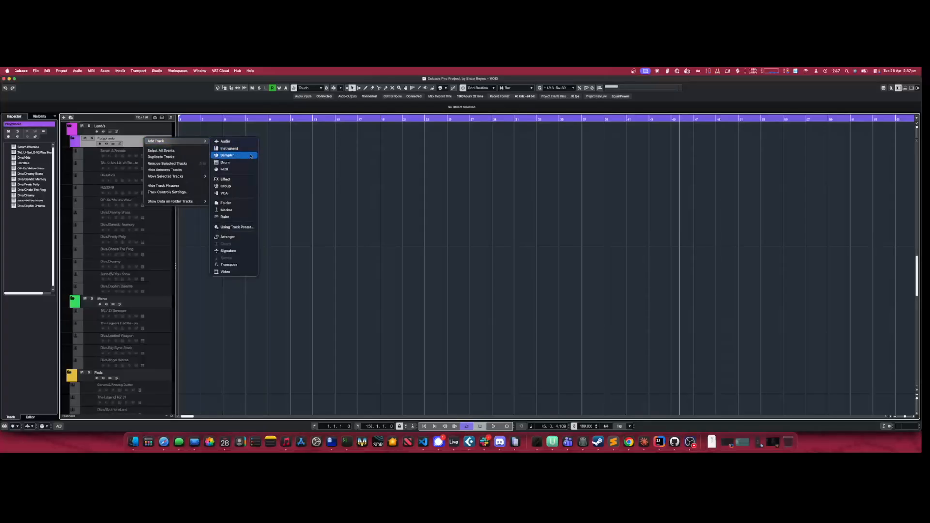
pyautogui.click(374, 171)
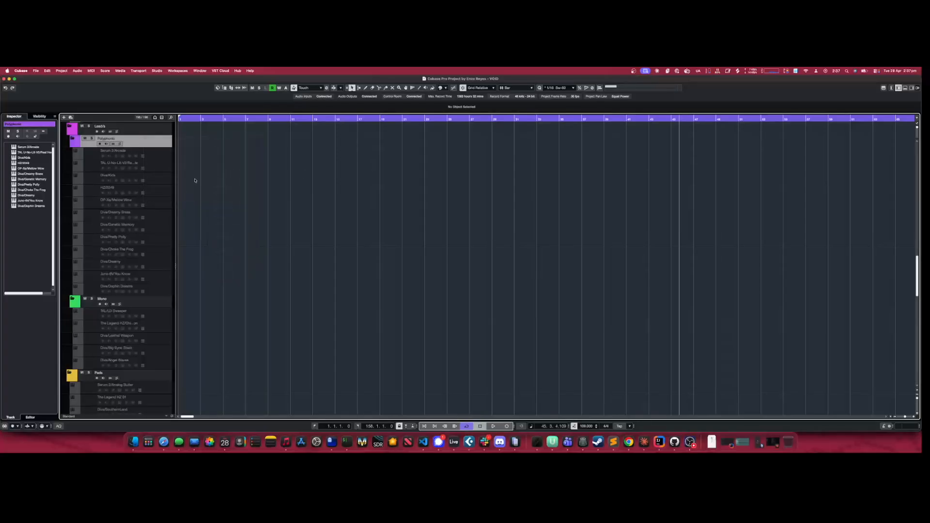
# Select the Diva/Choke The Frog track in the Polyphonic folder, view its track commands, and dismiss them
pyautogui.click(161, 257)
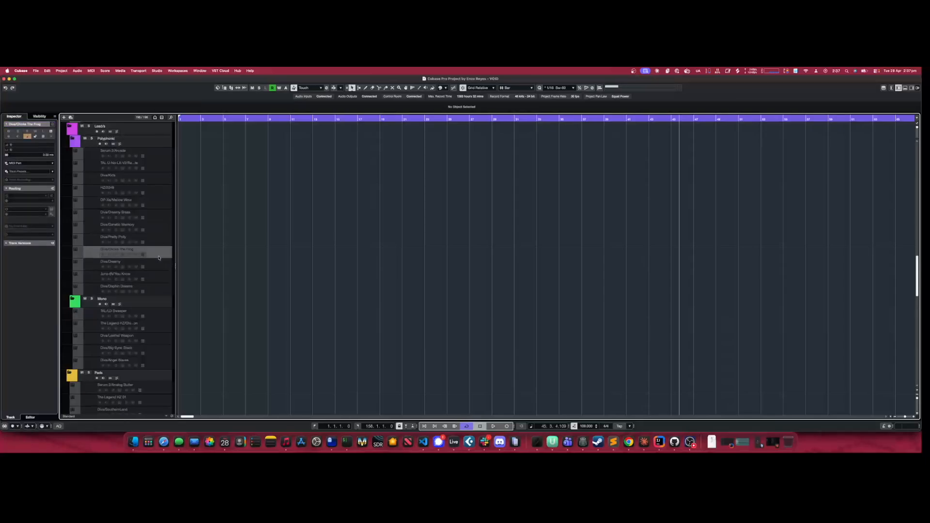
pyautogui.rightClick(151, 251)
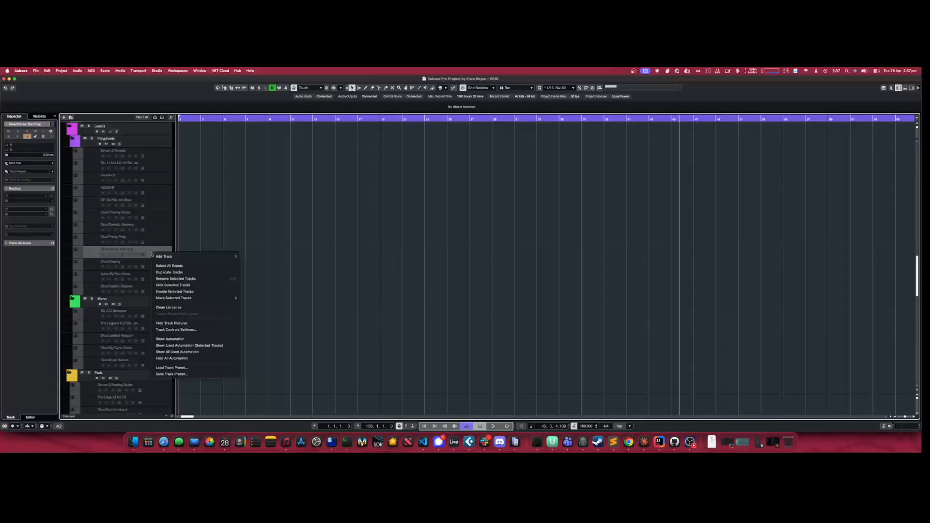
pyautogui.click(300, 223)
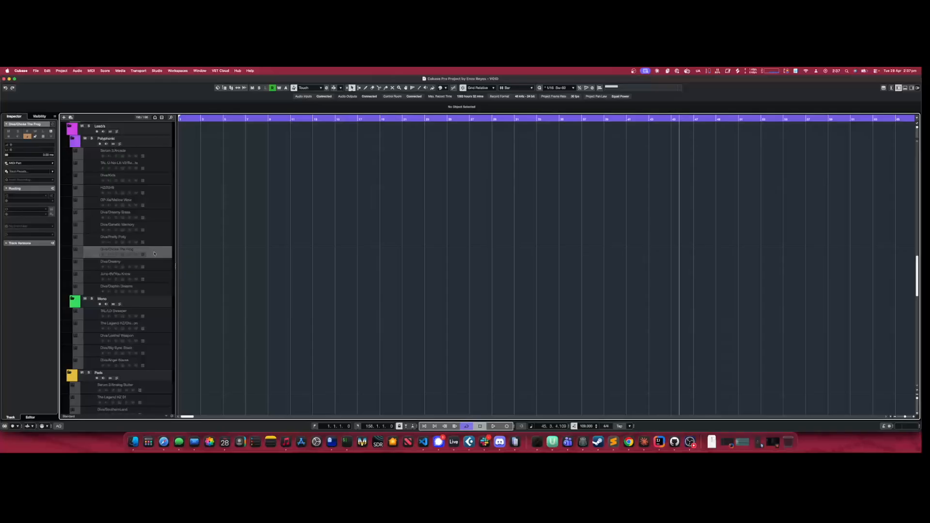
# Collapse the Leads and Guitars subfolders, and collapse the whole Synthwave folder
pyautogui.scroll(10, 153, 253)
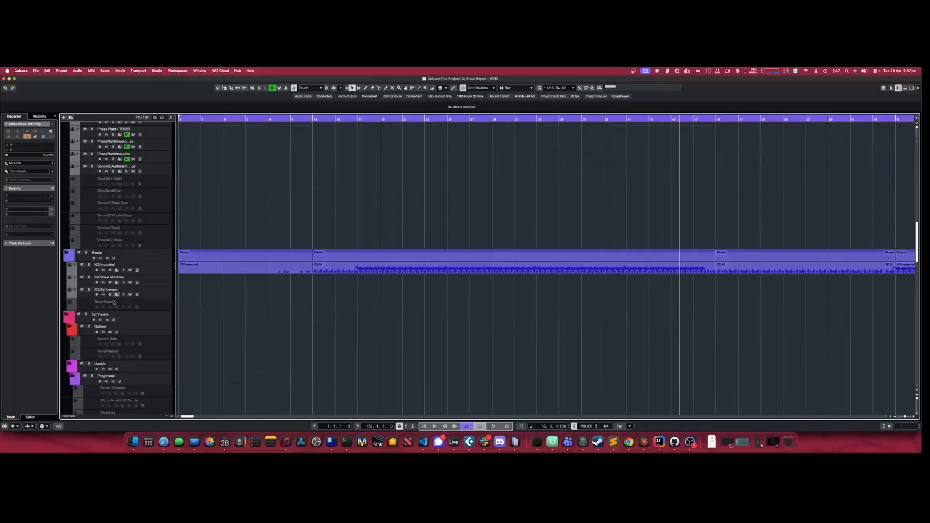
pyautogui.click(72, 366)
pyautogui.click(70, 365)
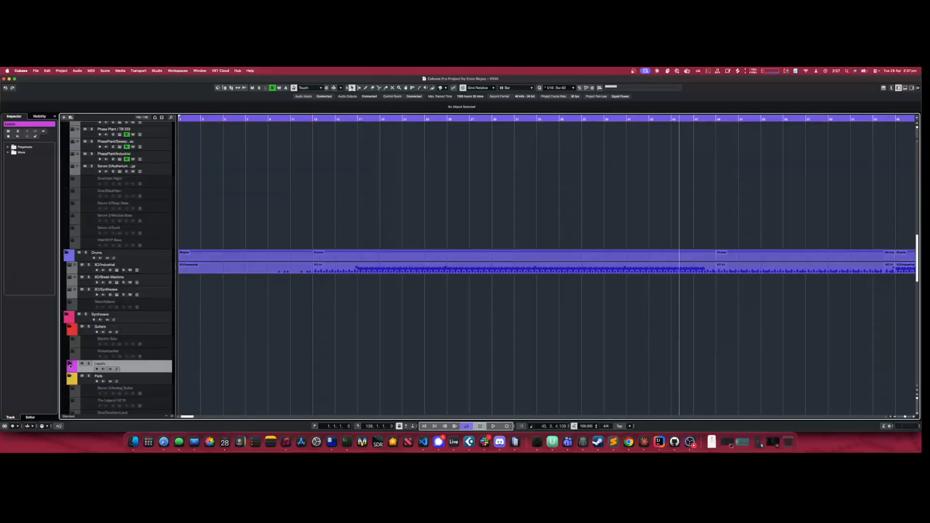
pyautogui.click(70, 328)
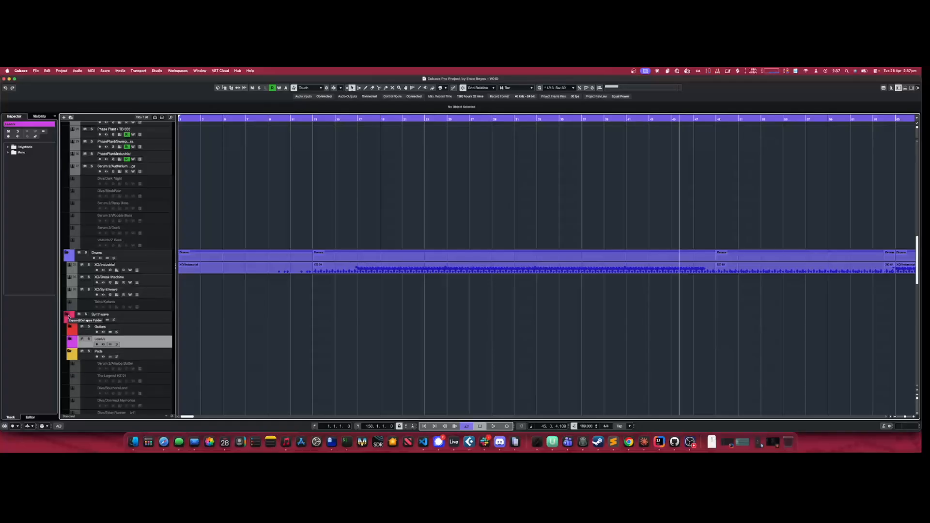
pyautogui.click(69, 317)
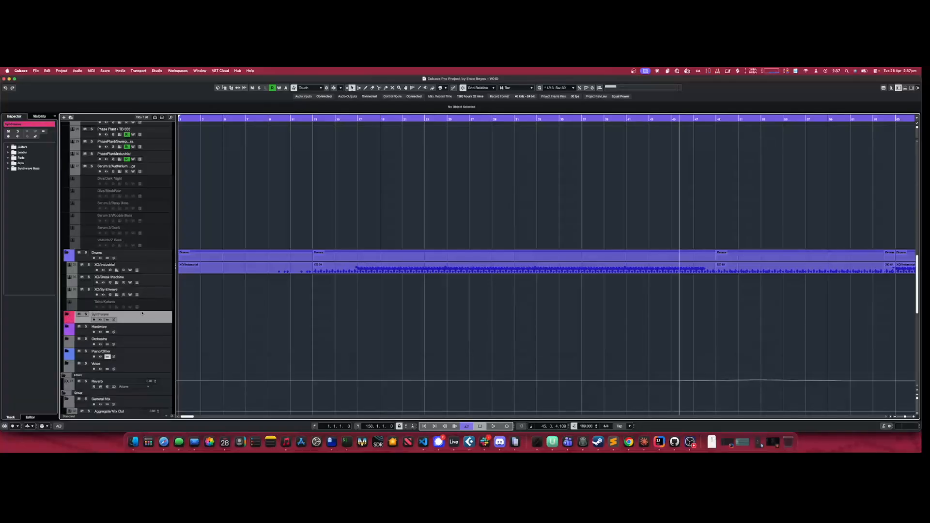
# Return to the FX and Cyber Punk tracks and show the Save as Template command without running it
pyautogui.scroll(10, 171, 303)
pyautogui.scroll(4, 171, 303)
pyautogui.scroll(-5, 171, 303)
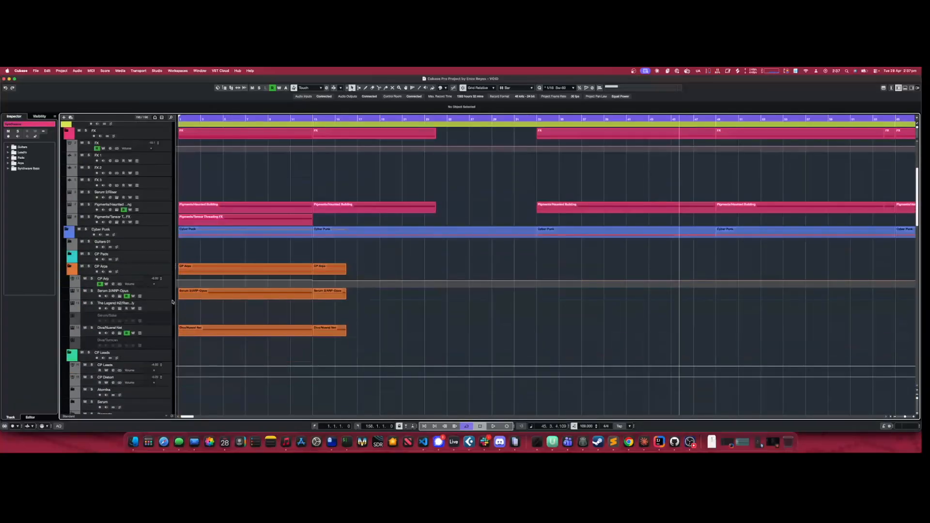
pyautogui.click(35, 71)
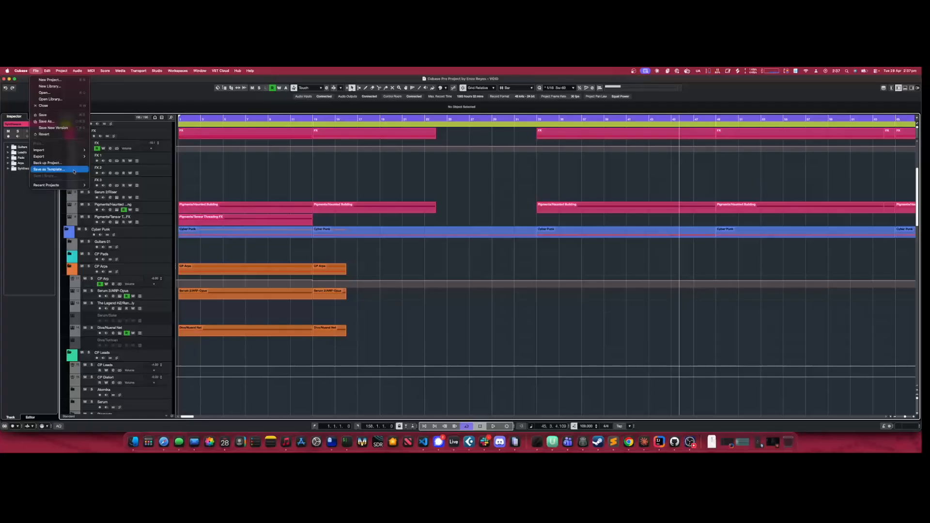
pyautogui.click(170, 142)
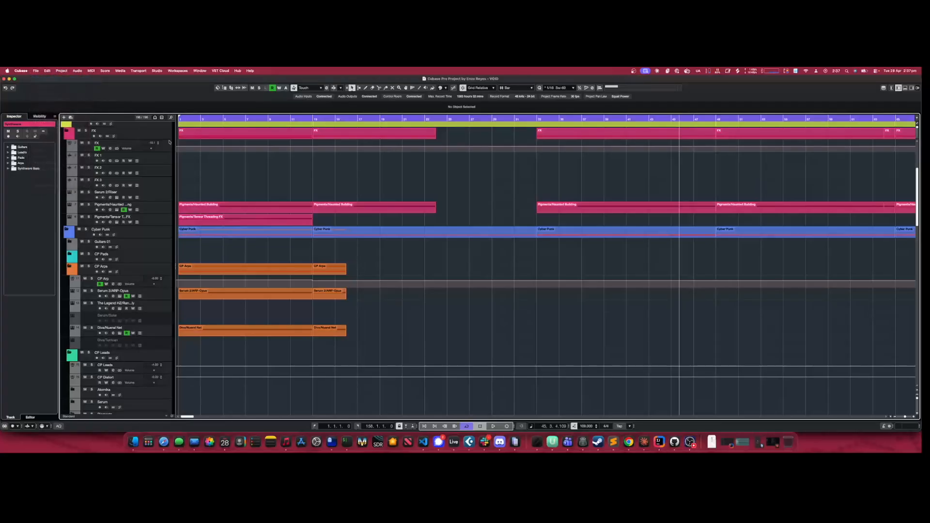
# View the Scoring templates offered for a new project, and cancel without creating one
pyautogui.click(579, 225)
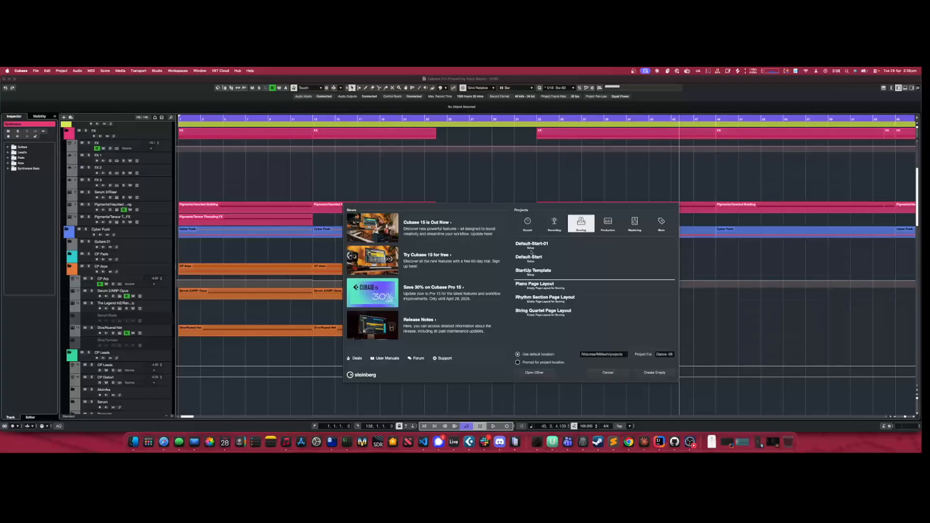
pyautogui.click(599, 378)
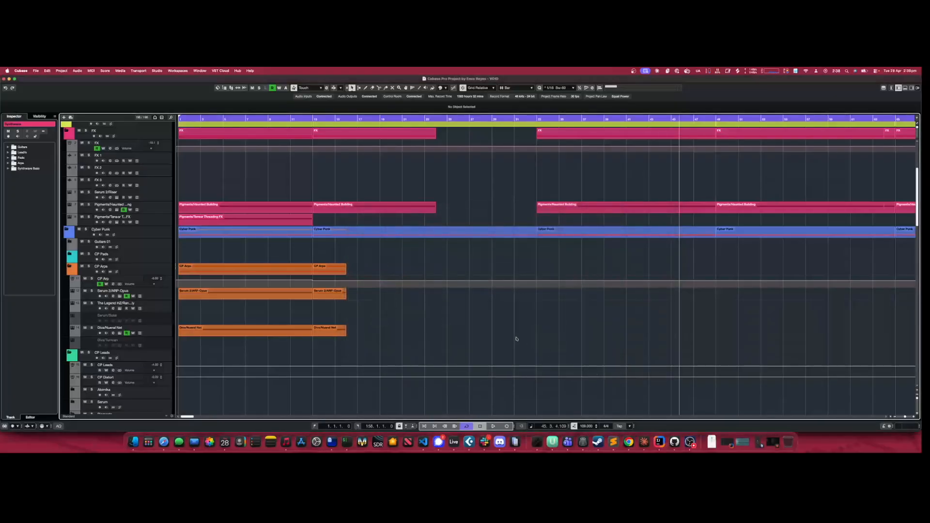
# Show the Save As dialog for the current project, and cancel it without saving a copy
pyautogui.scroll(4, 472, 325)
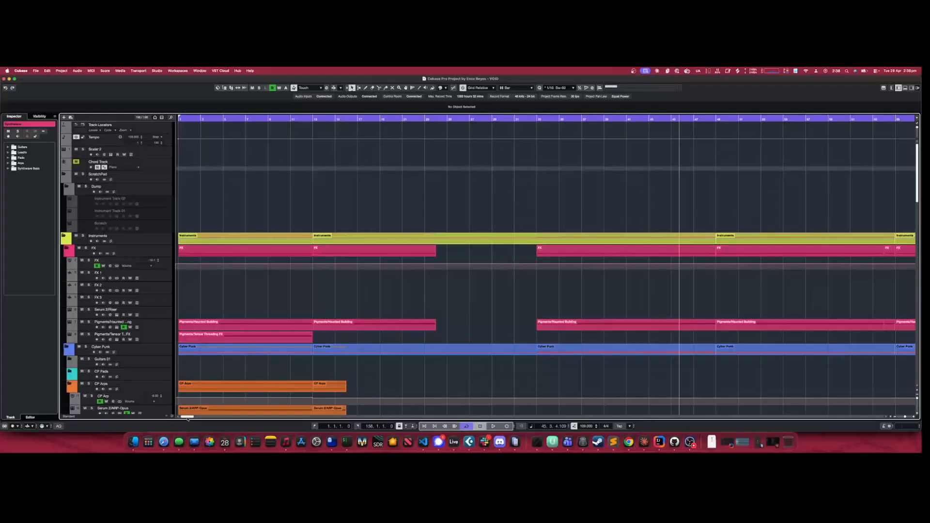
pyautogui.click(36, 71)
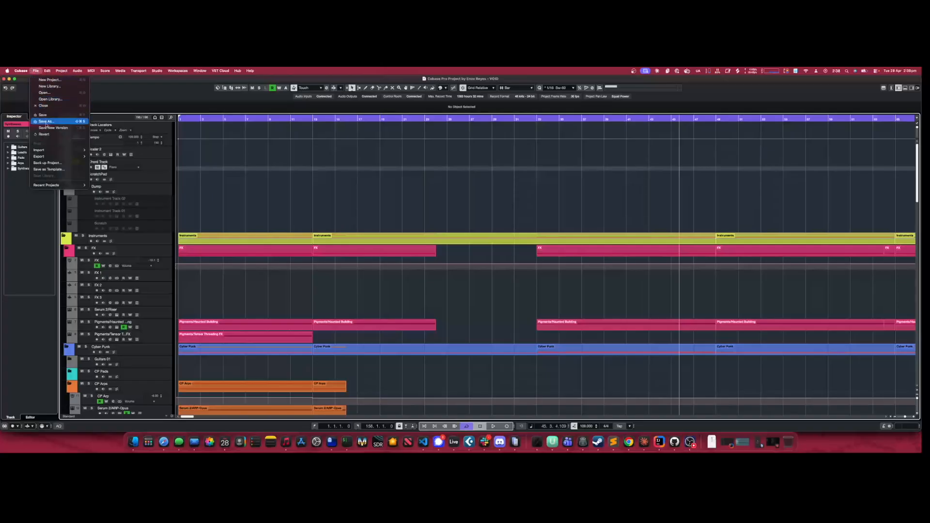
pyautogui.click(47, 124)
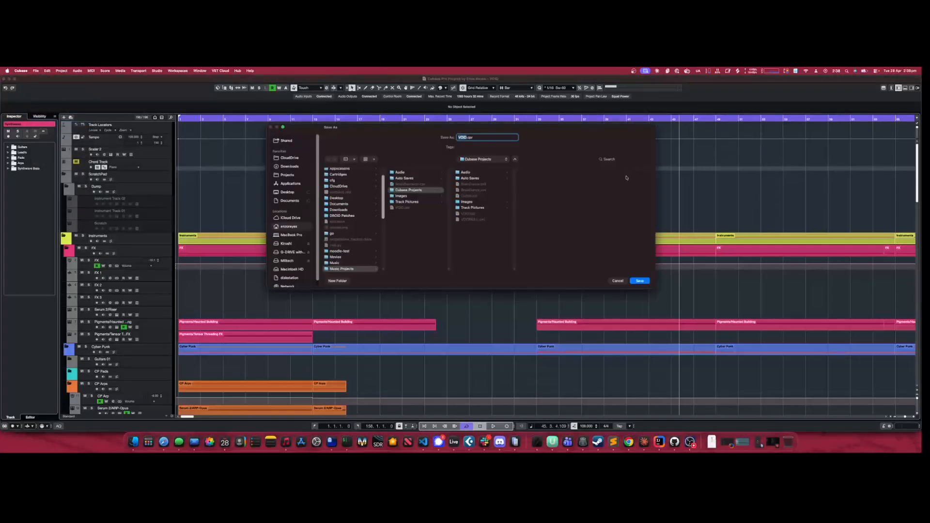
pyautogui.click(614, 281)
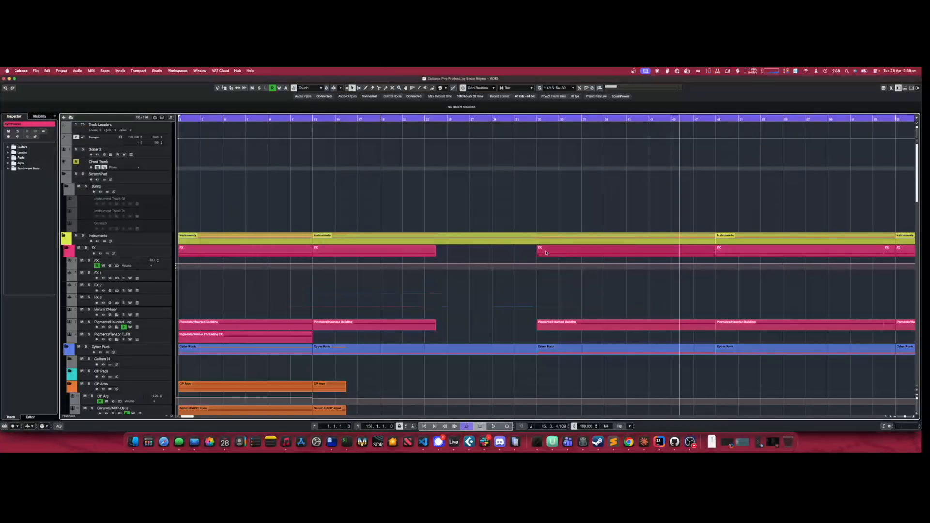
# Review the FX and Cyber Punk folders, and expand the Serum subfolder in CP Leads to show its tracks
pyautogui.scroll(-2, 523, 258)
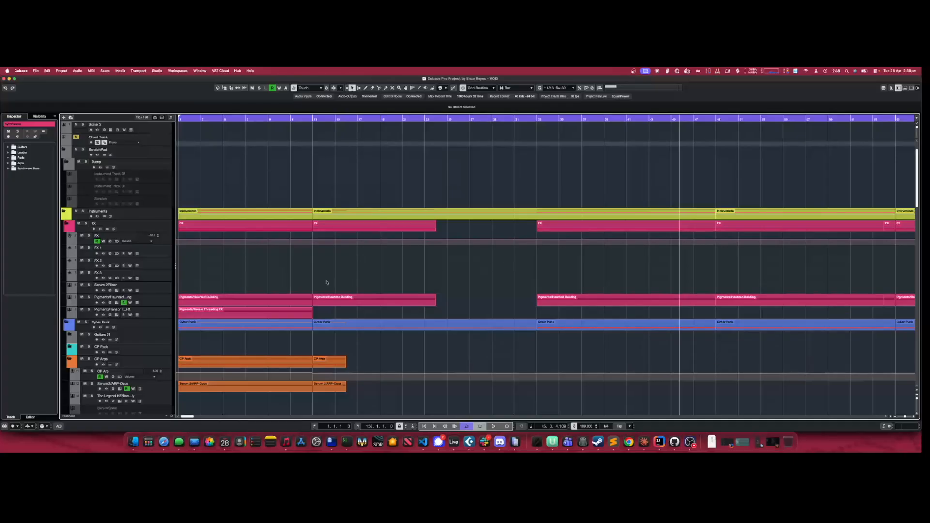
pyautogui.scroll(-5, 326, 282)
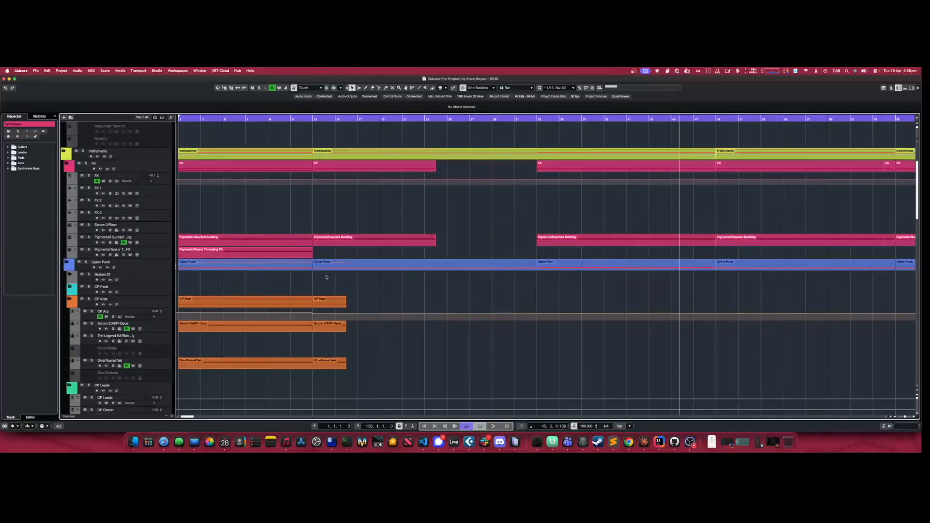
pyautogui.scroll(-3, 326, 276)
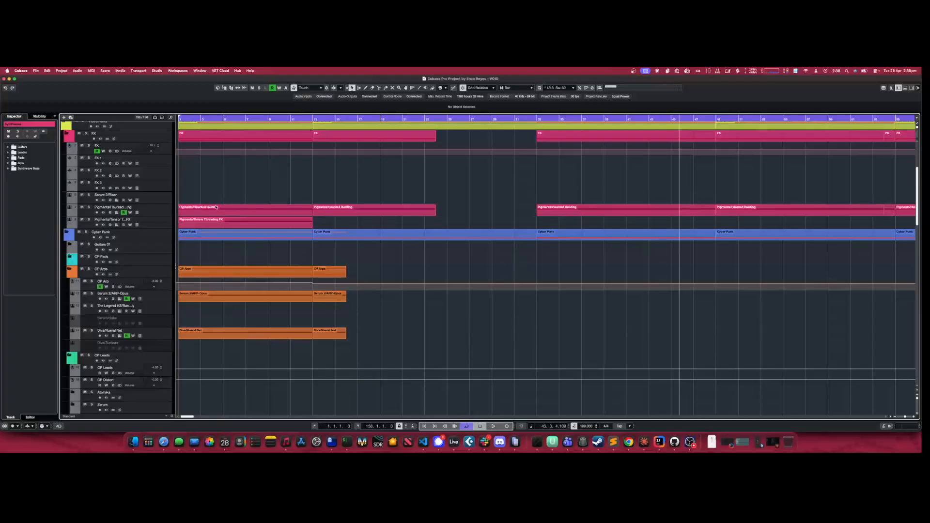
pyautogui.scroll(10, 279, 252)
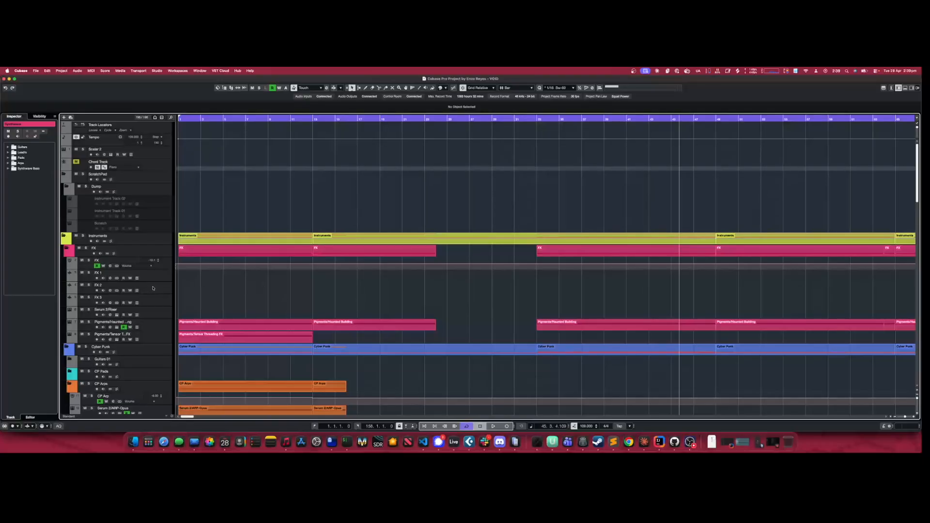
pyautogui.scroll(-15, 152, 288)
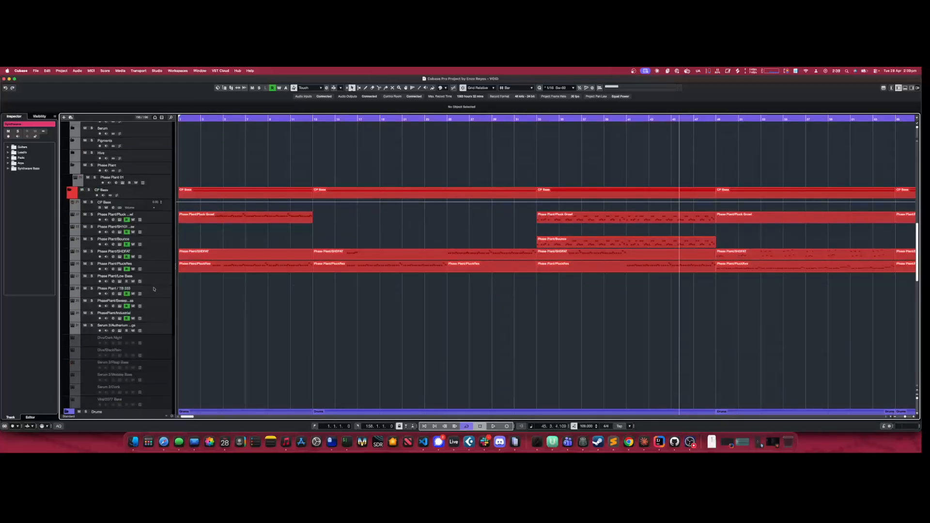
pyautogui.scroll(5, 140, 275)
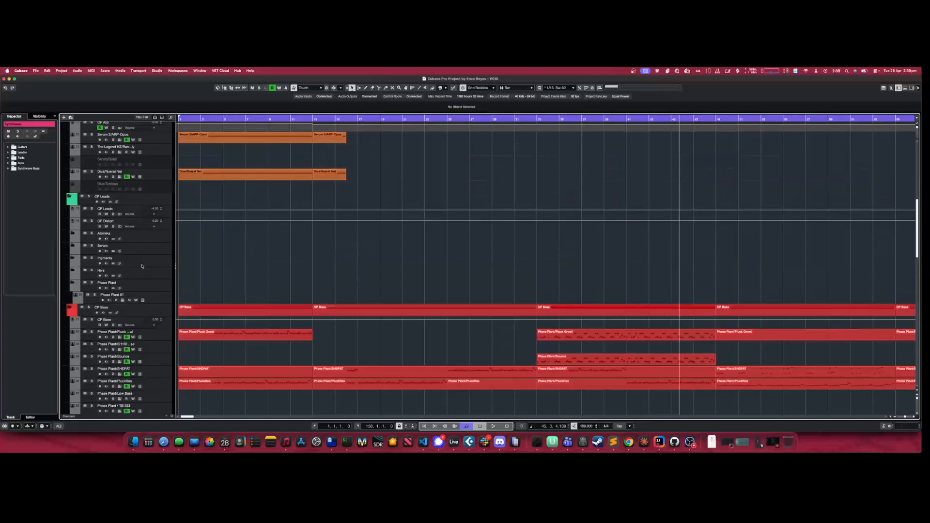
pyautogui.click(73, 246)
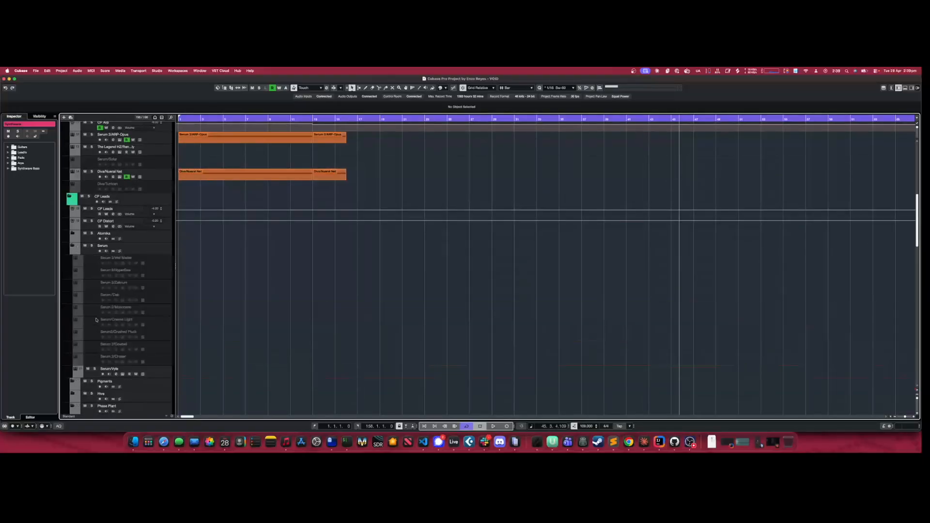
# View the Serum/Vyle track's channel settings and its Serum 2 instrument, and close the instrument window
pyautogui.click(116, 374)
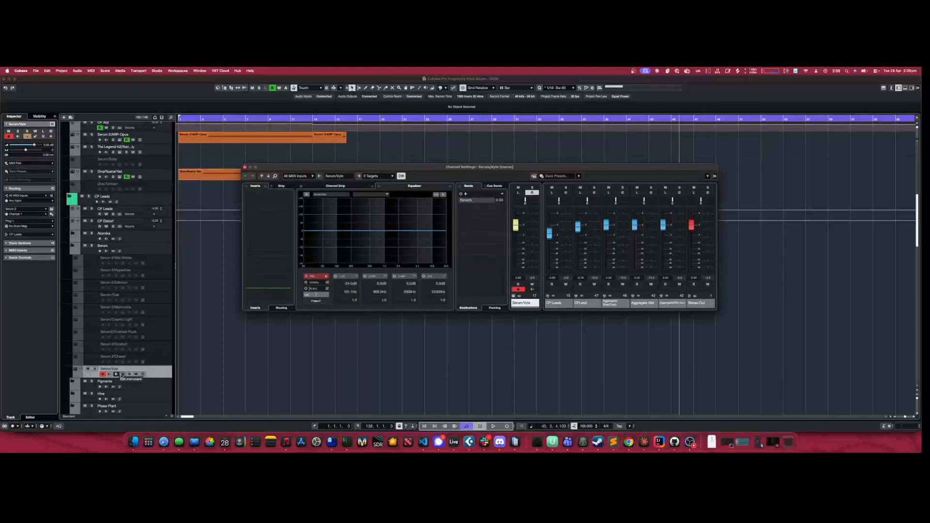
pyautogui.click(122, 374)
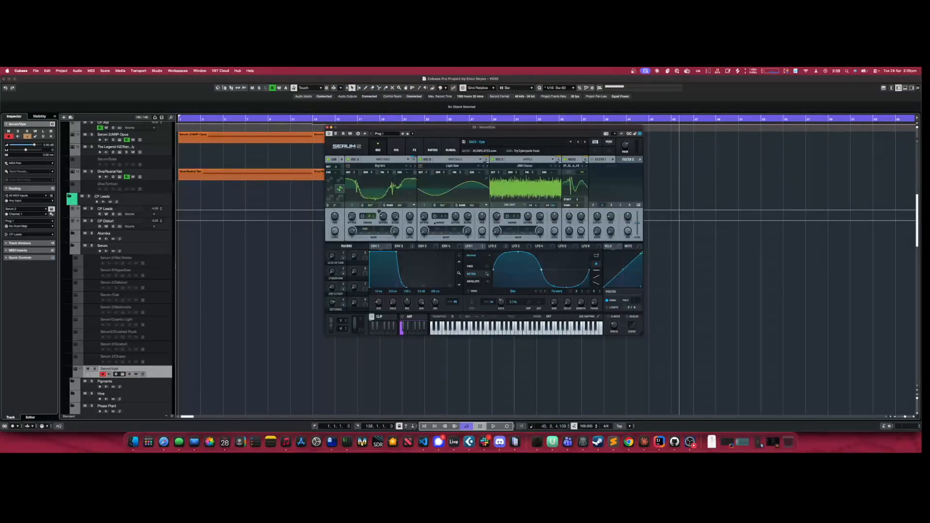
pyautogui.click(518, 333)
pyautogui.click(327, 127)
# Open the Phase Plant Pluck-Growl instrument from the CP Bass folder, move its window towards the screen's centre, and inspect its generators
pyautogui.scroll(-3, 74, 334)
pyautogui.scroll(-6, 73, 335)
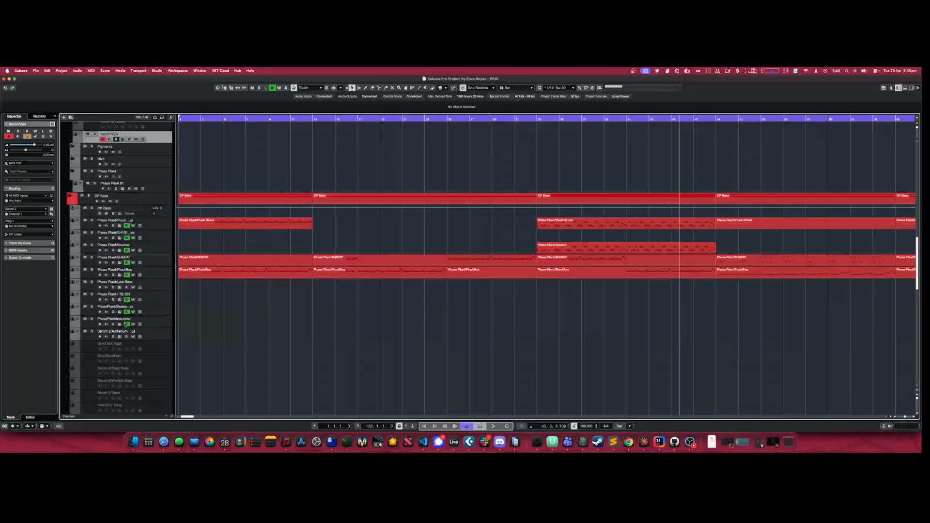
pyautogui.click(120, 226)
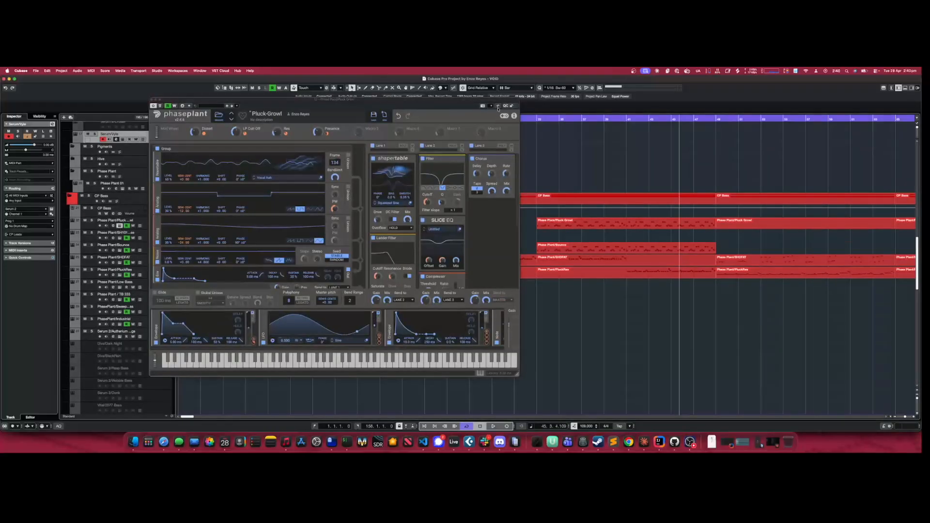
pyautogui.moveTo(465, 101); pyautogui.dragTo(604, 102)
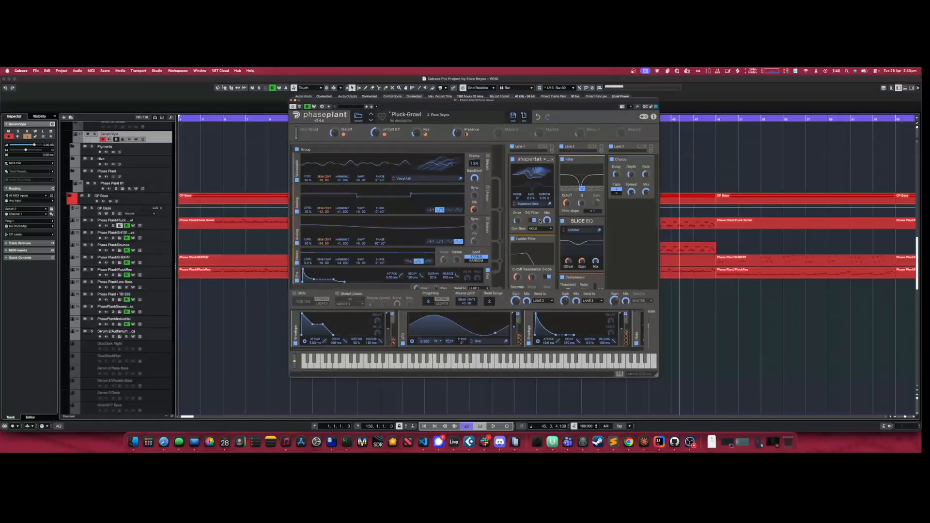
pyautogui.scroll(-2, 476, 242)
pyautogui.scroll(2, 472, 240)
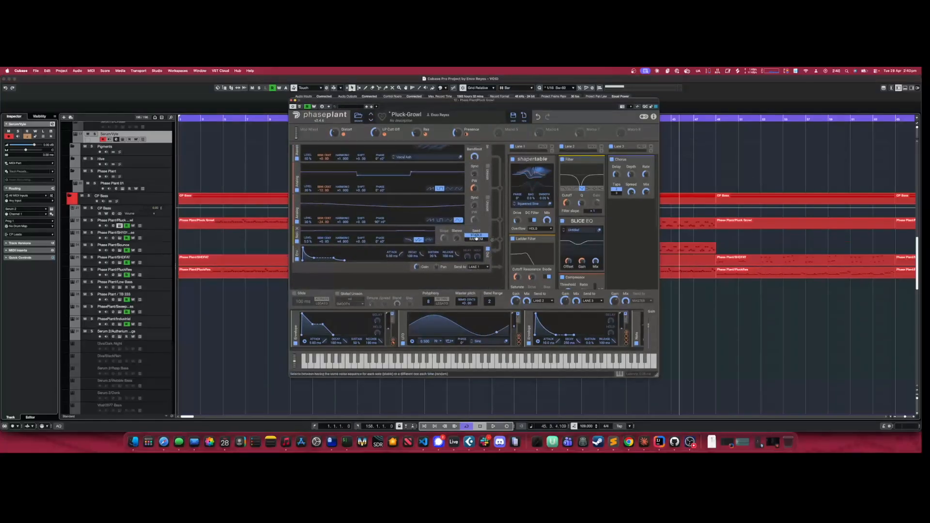
# Inspect the Pluck-Growl patch's generators and effect lanes, and close its instrument window
pyautogui.scroll(1, 462, 233)
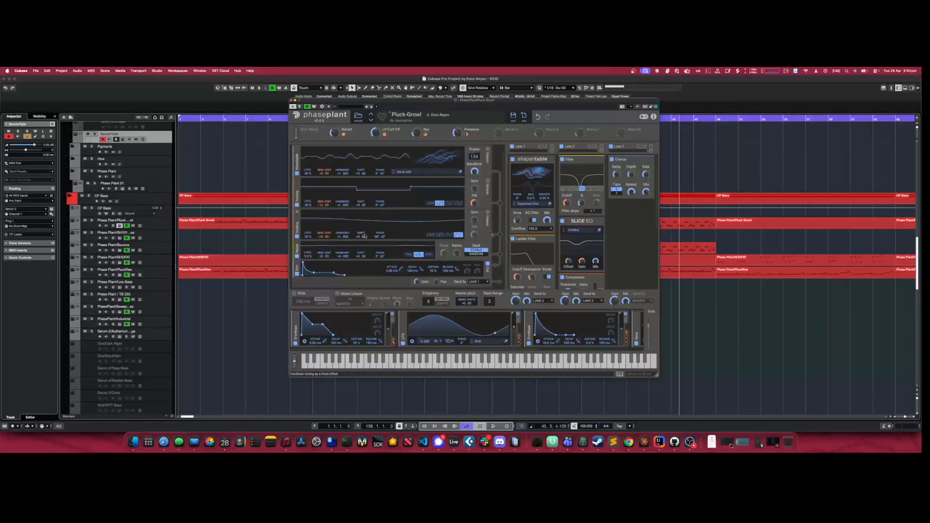
pyautogui.scroll(-1, 552, 218)
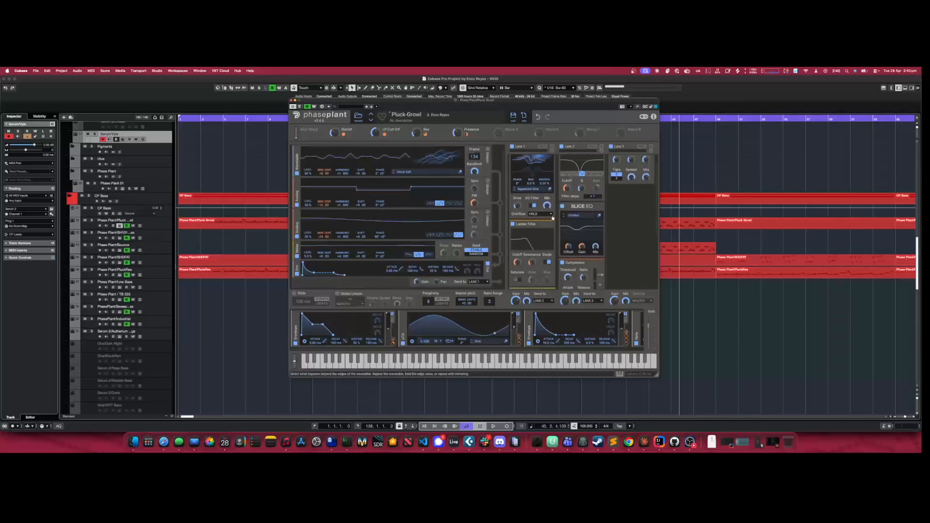
pyautogui.scroll(-7, 553, 218)
pyautogui.scroll(8, 553, 218)
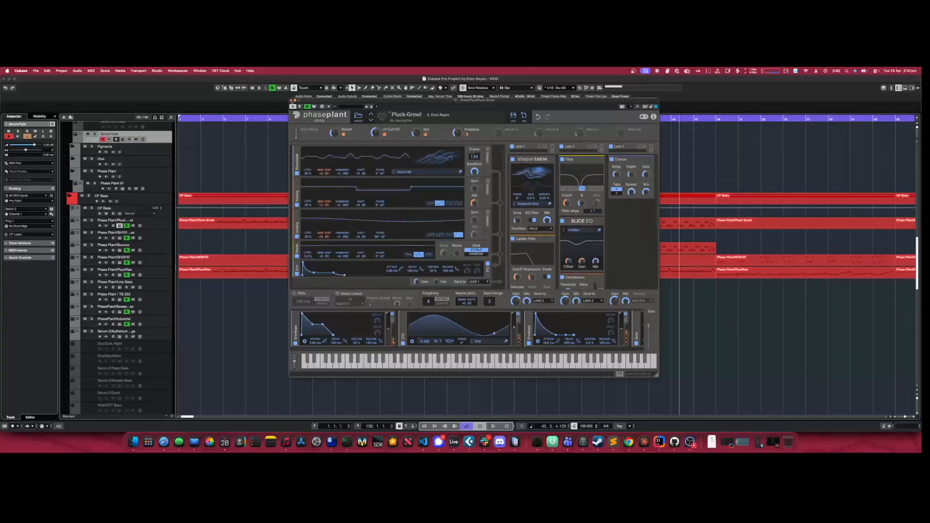
pyautogui.click(292, 101)
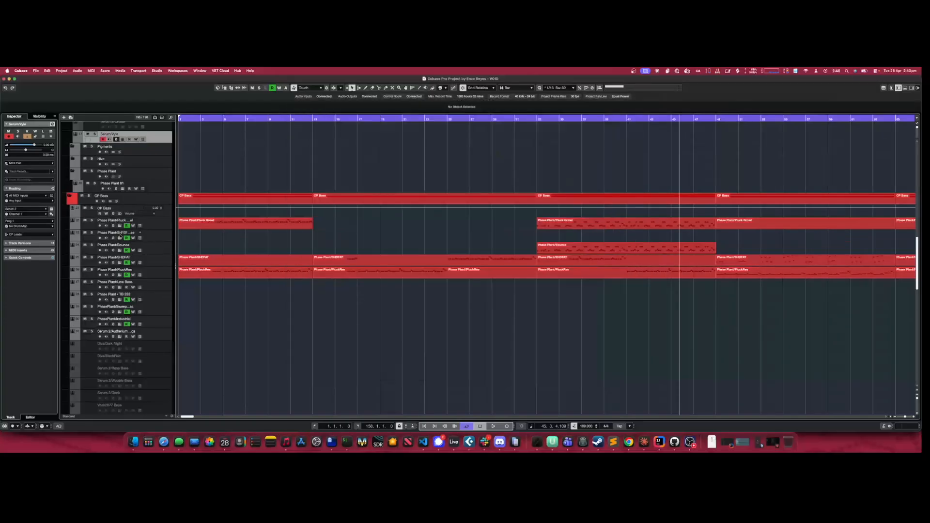
# Open the SH-101-Base instrument from the CP Bass folder, move its window beside the track list, and show its on-screen keyboard
pyautogui.click(119, 237)
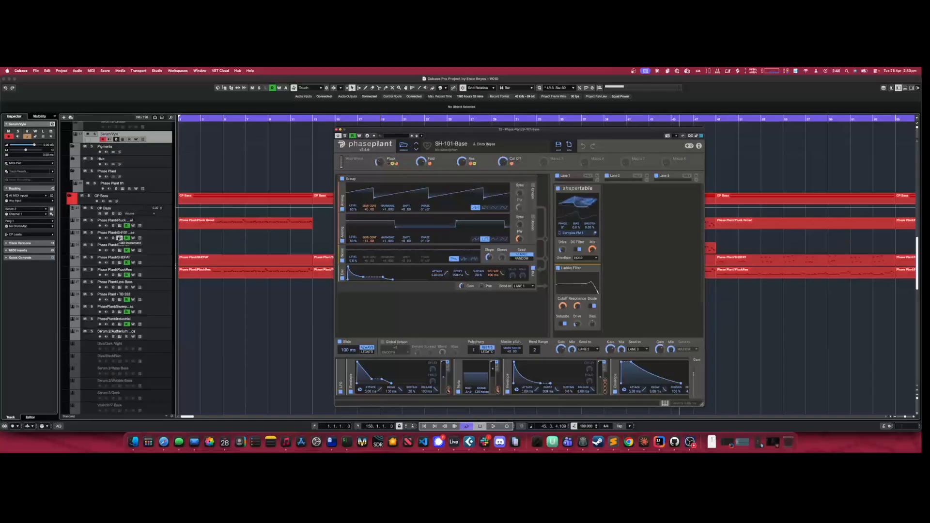
pyautogui.moveTo(501, 131); pyautogui.dragTo(344, 113)
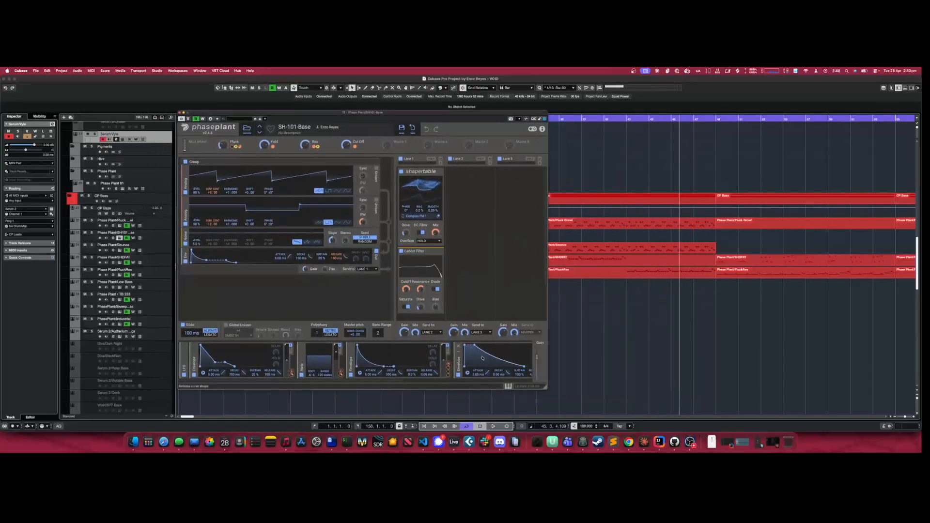
pyautogui.click(508, 387)
pyautogui.click(342, 372)
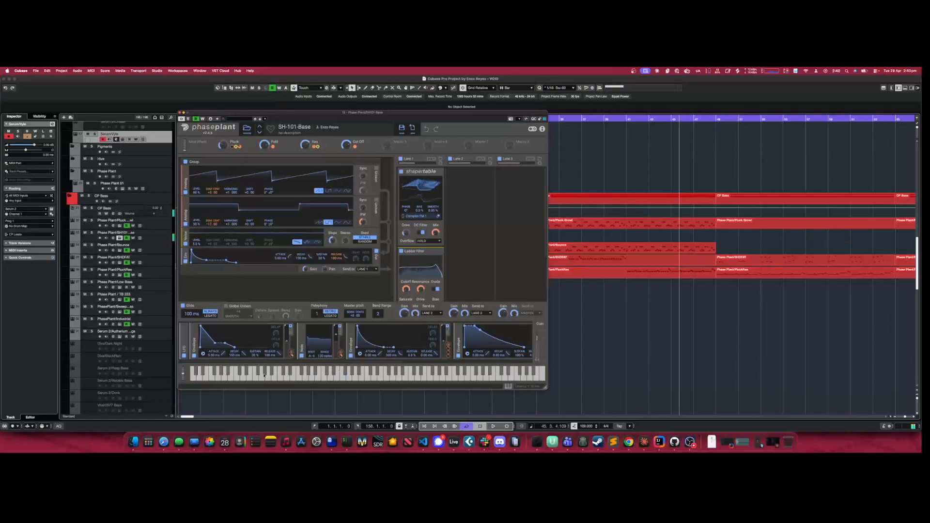
# Audition several notes of the SH-101-Base patch, look over its effect lane, and close the instrument window
pyautogui.click(301, 372)
pyautogui.click(355, 374)
pyautogui.click(284, 374)
pyautogui.scroll(-1, 420, 257)
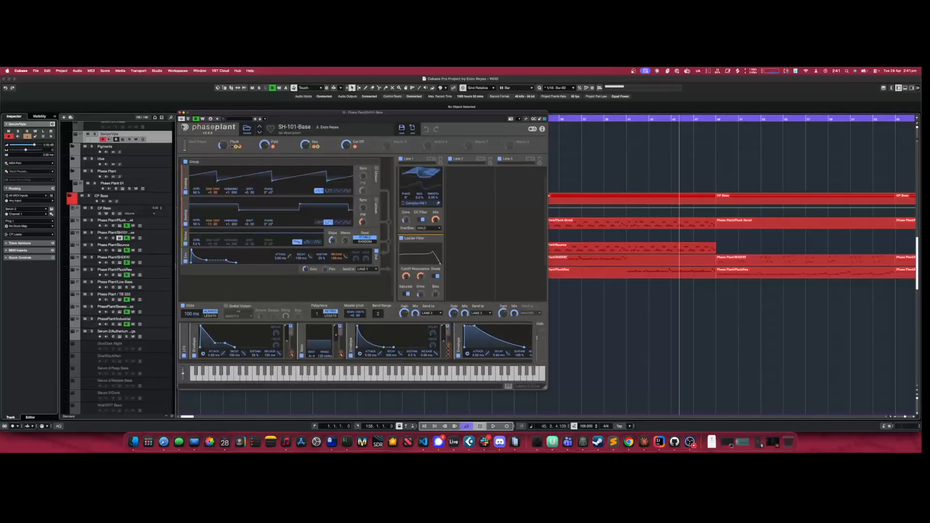
pyautogui.click(179, 113)
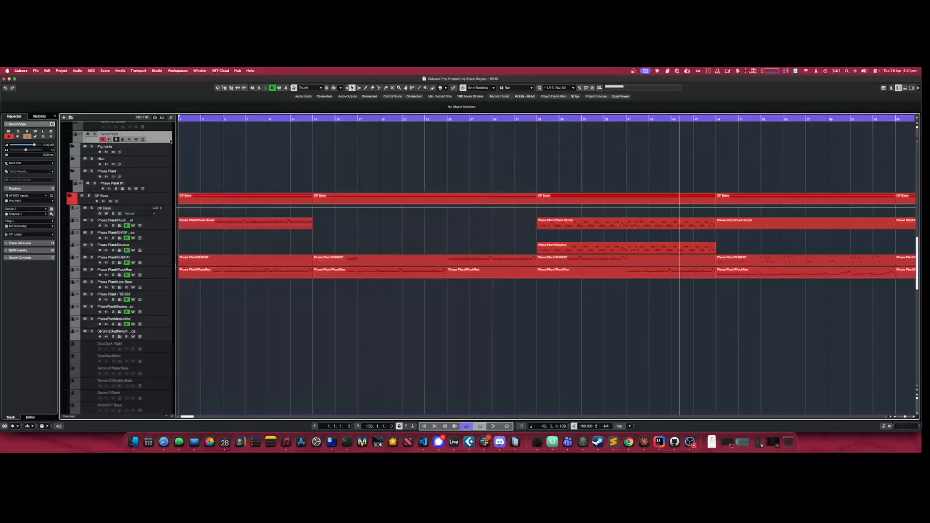
# Open the PhasePlant/Industrial track's instrument and audition a few notes of the Bin - Industrial patch
pyautogui.click(119, 324)
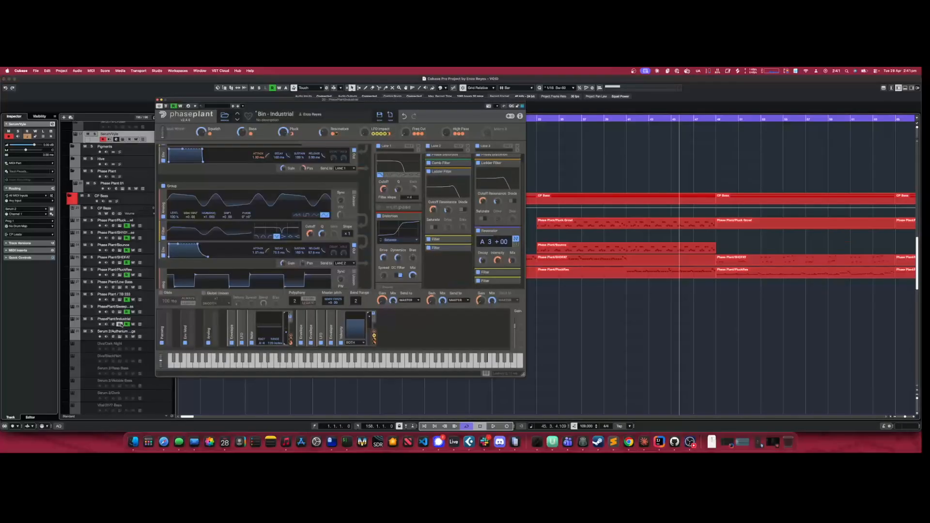
pyautogui.click(327, 362)
pyautogui.click(295, 363)
pyautogui.click(240, 364)
# Disable effect Lanes 1, 2 and 3 in the Bin - Industrial patch
pyautogui.click(378, 146)
pyautogui.click(428, 146)
pyautogui.click(478, 147)
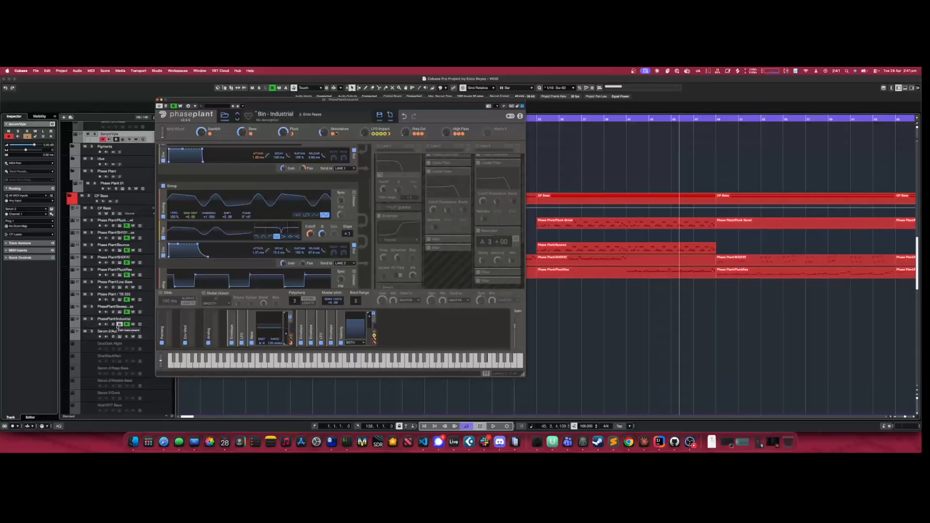
# Bypass the first insert in the PhasePlant/Industrial channel settings, placed beside the instrument window, and audition the dry patch
pyautogui.click(113, 324)
pyautogui.moveTo(601, 171); pyautogui.dragTo(715, 189)
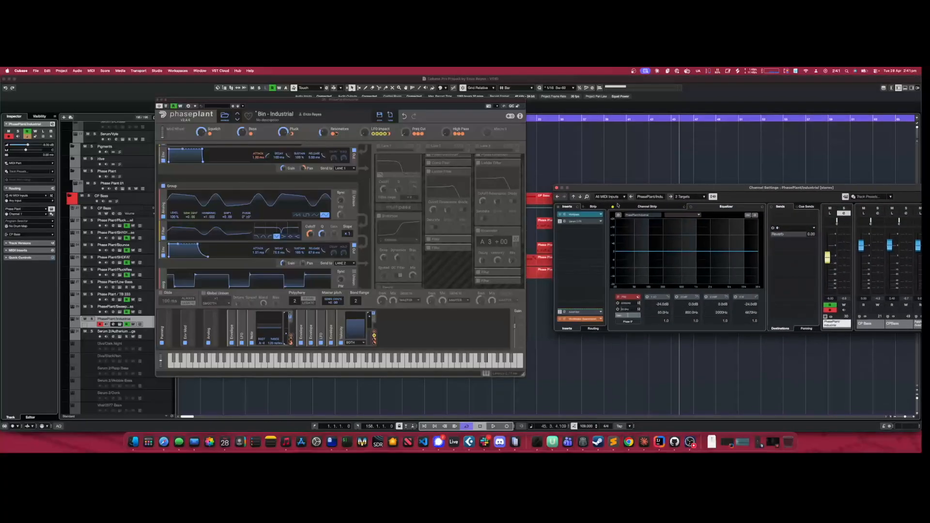
pyautogui.click(561, 214)
pyautogui.click(299, 364)
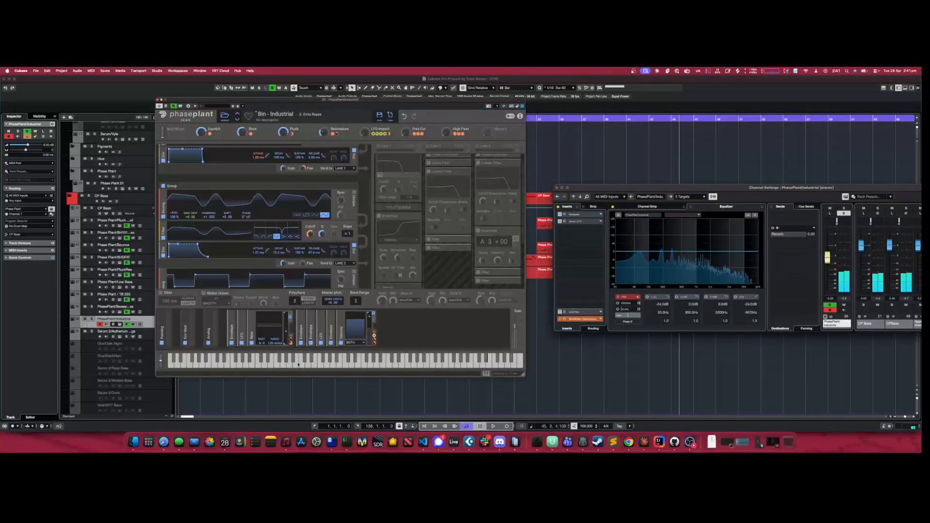
pyautogui.click(296, 364)
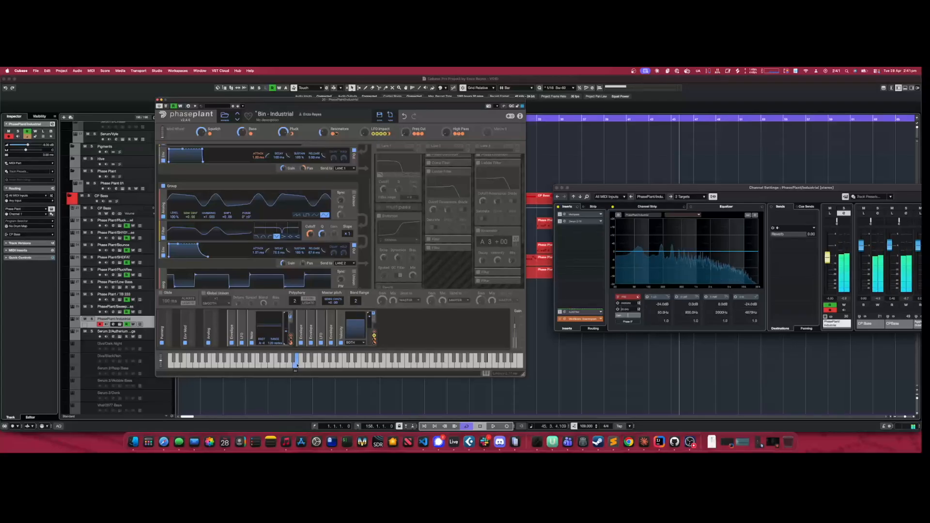
pyautogui.click(294, 364)
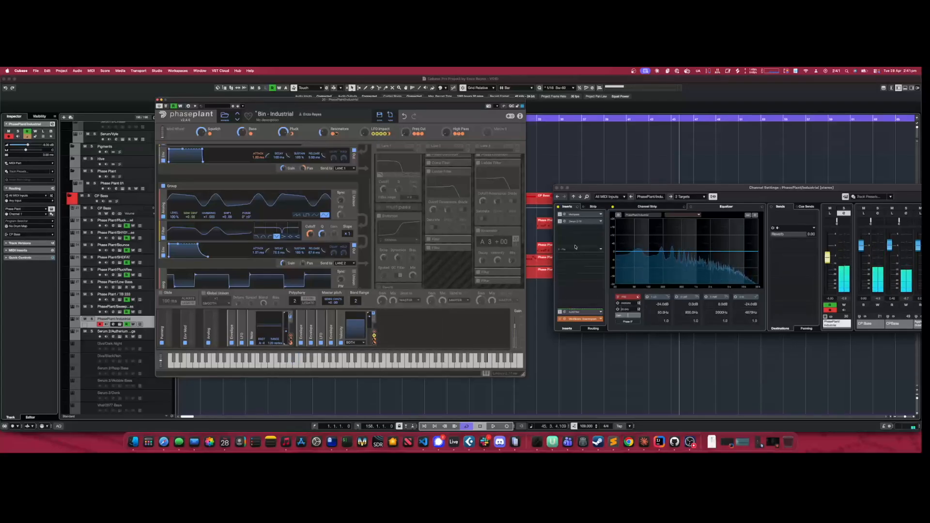
# Enable Lanes 1, 2 and 3 of the Bin - Industrial patch one at a time, auditioning a note after each
pyautogui.click(379, 147)
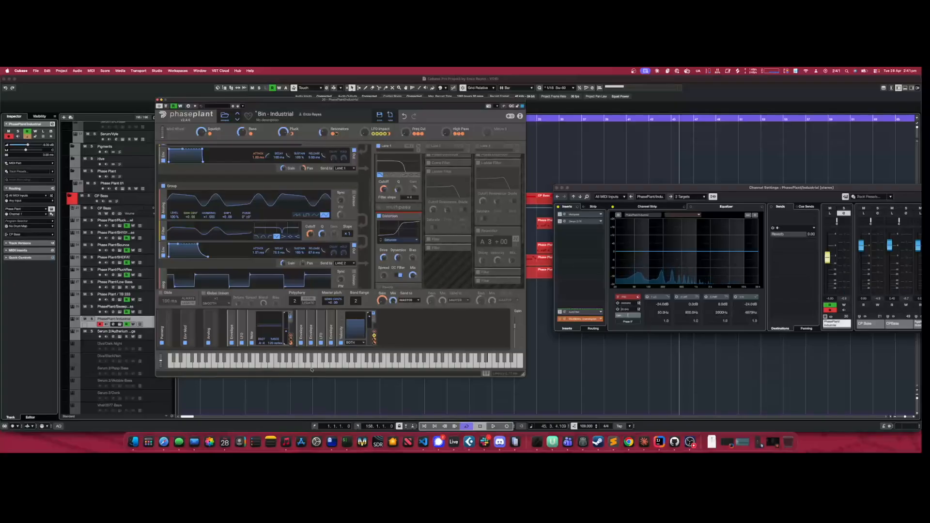
pyautogui.click(299, 363)
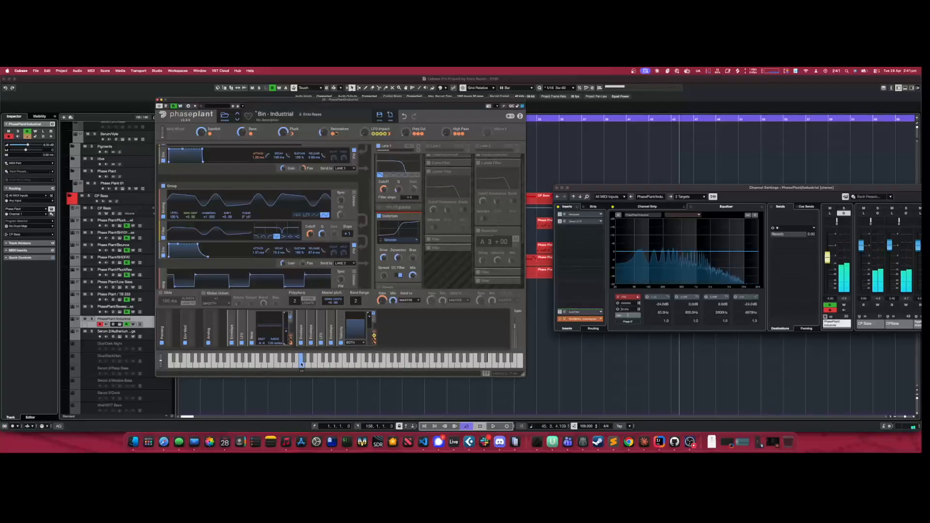
pyautogui.click(427, 146)
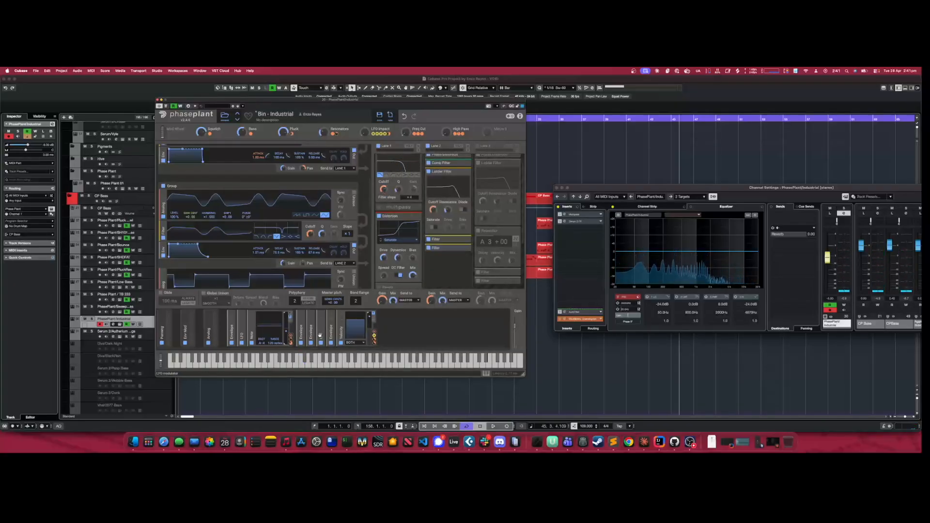
pyautogui.click(301, 364)
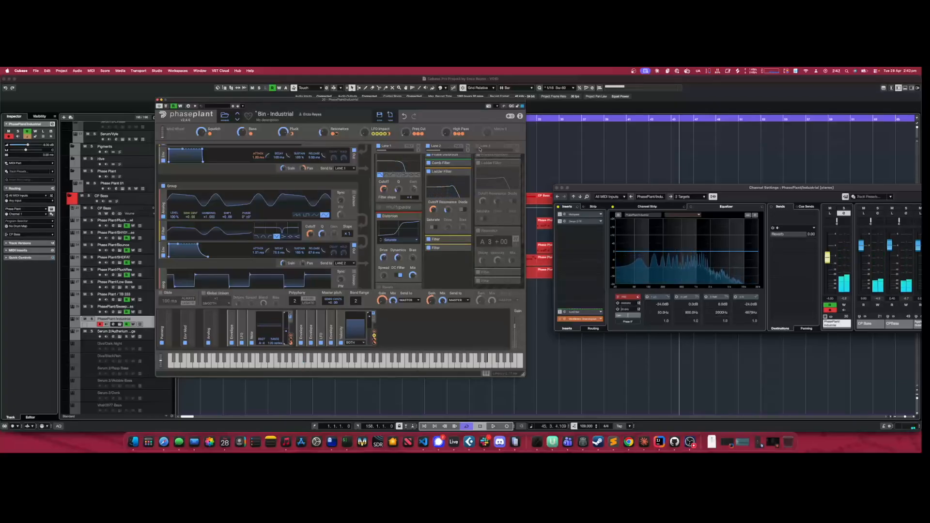
pyautogui.click(478, 146)
pyautogui.click(302, 364)
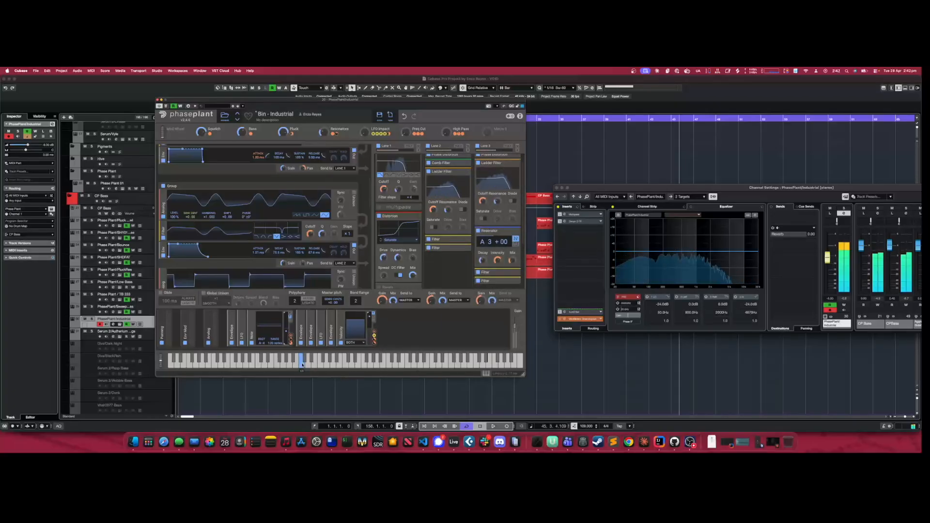
pyautogui.click(302, 364)
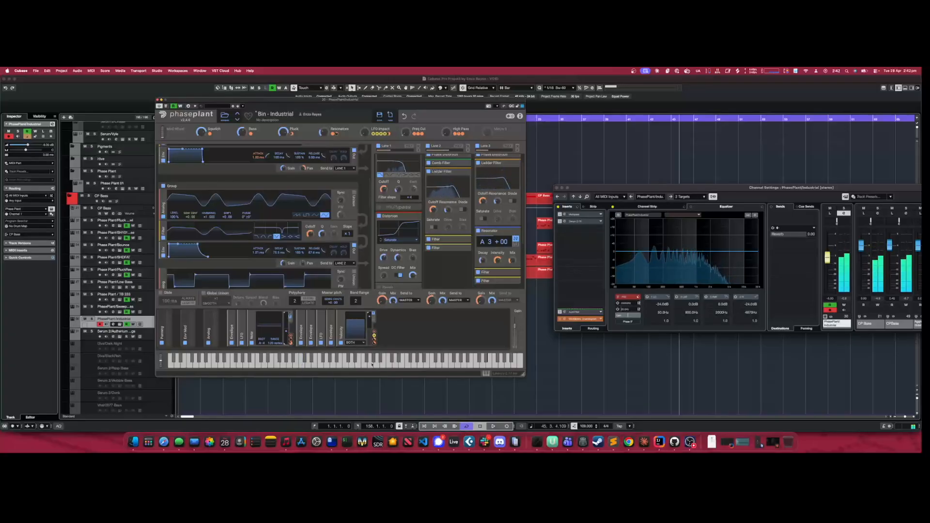
# Enable the channel's first insert, audition a note through it, and bypass the insert again
pyautogui.click(561, 216)
pyautogui.click(301, 364)
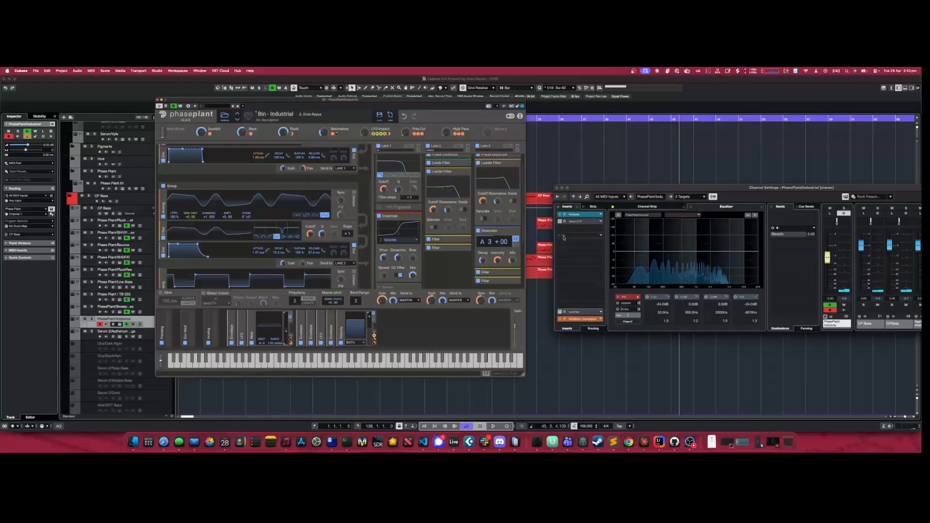
pyautogui.click(560, 215)
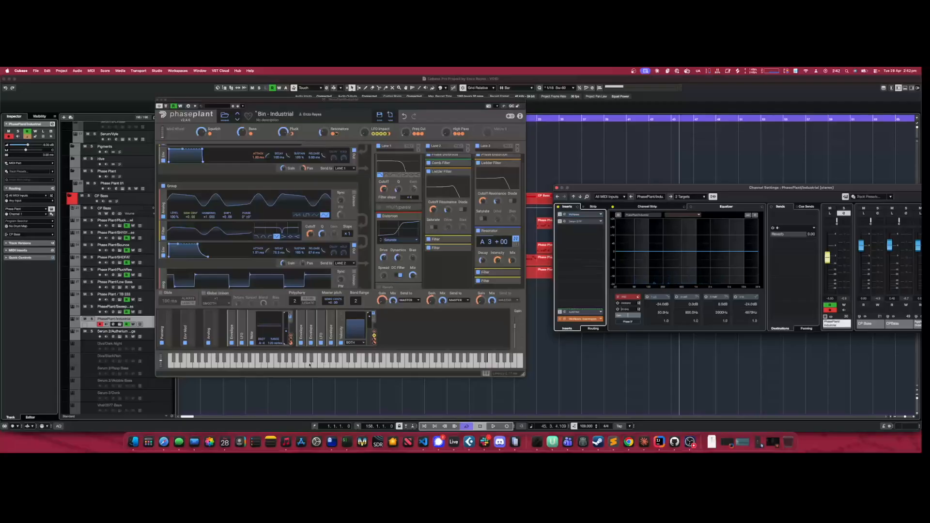
# Turn off all three effect lanes of the Bin - Industrial patch again and audition the raw generators
pyautogui.click(378, 145)
pyautogui.click(428, 146)
pyautogui.click(477, 146)
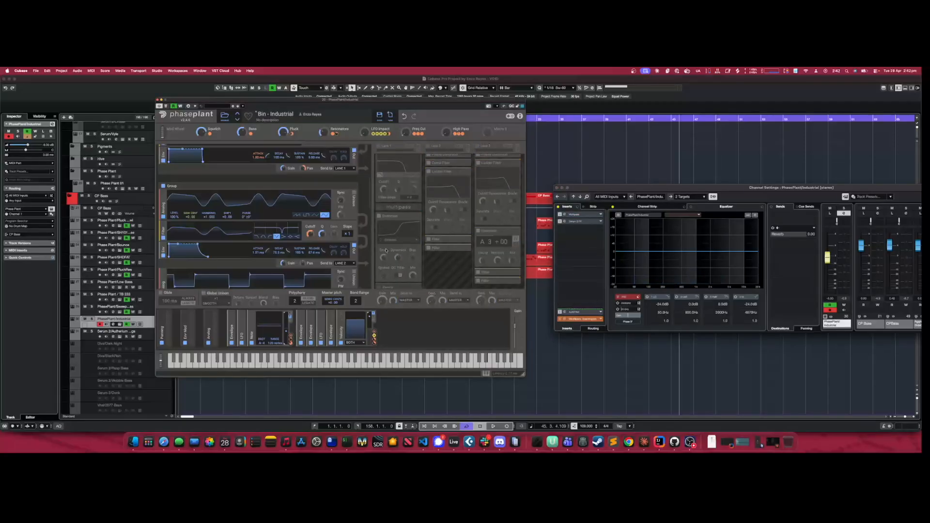
pyautogui.click(300, 364)
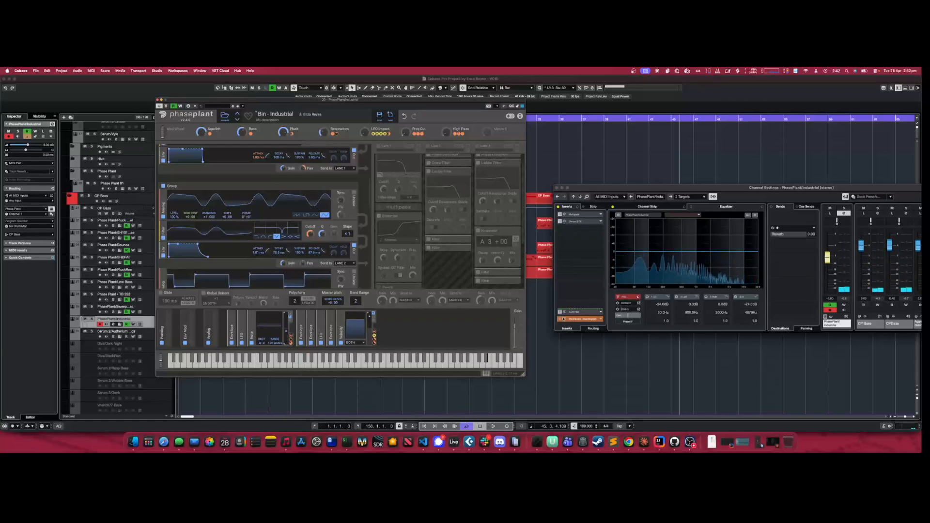
# Open the channel's spectrogram insert, view a played note on it, and arrange its window above the channel settings
pyautogui.click(581, 318)
pyautogui.moveTo(204, 79); pyautogui.dragTo(655, 116)
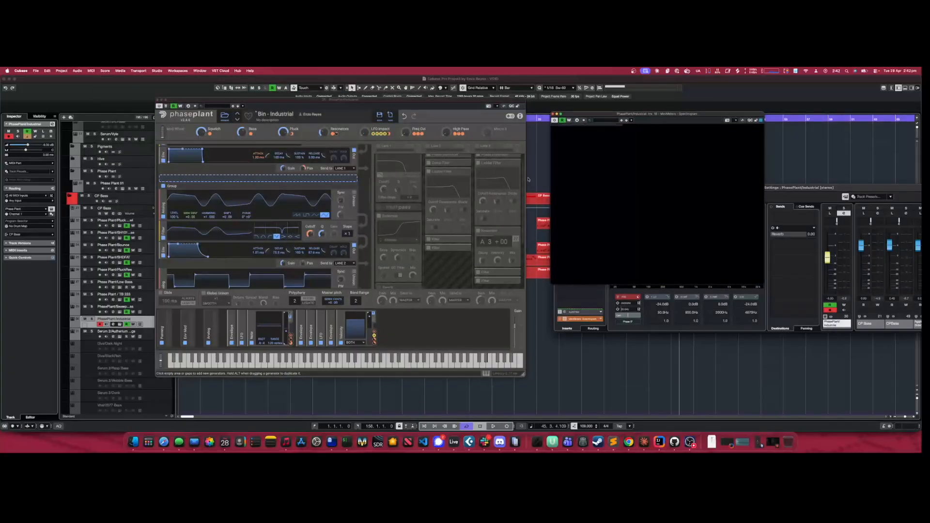
pyautogui.click(302, 363)
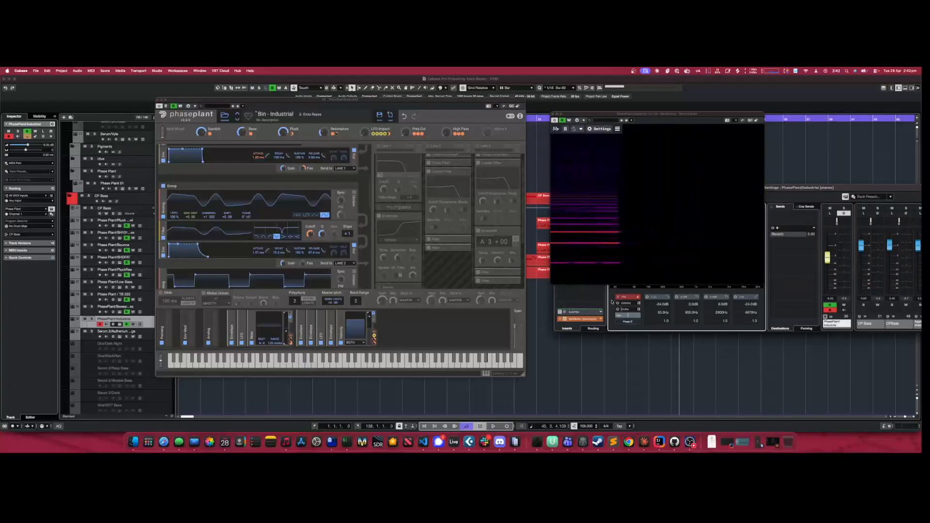
pyautogui.moveTo(782, 188); pyautogui.dragTo(781, 272)
pyautogui.moveTo(660, 119); pyautogui.dragTo(661, 97)
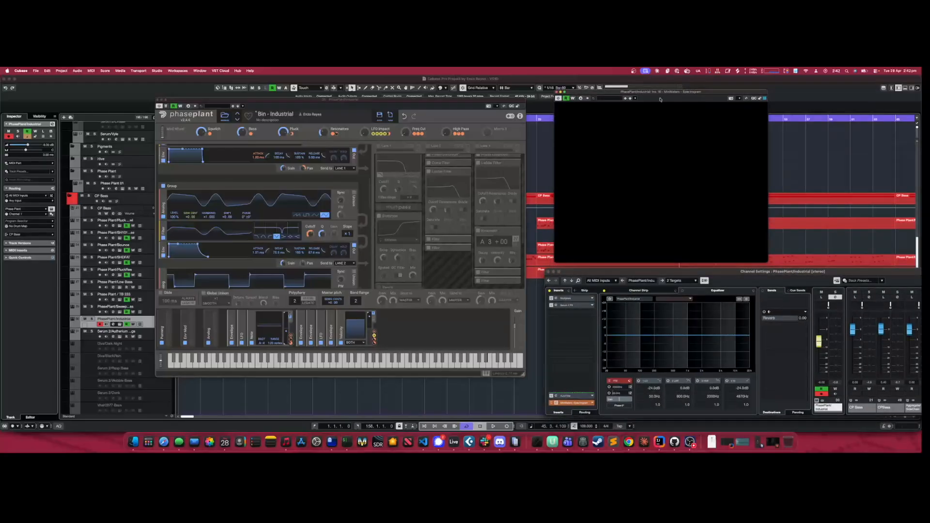
# Audition a note with the channel's first insert enabled, and switch to Lane 1 alone with that insert bypassed
pyautogui.click(552, 300)
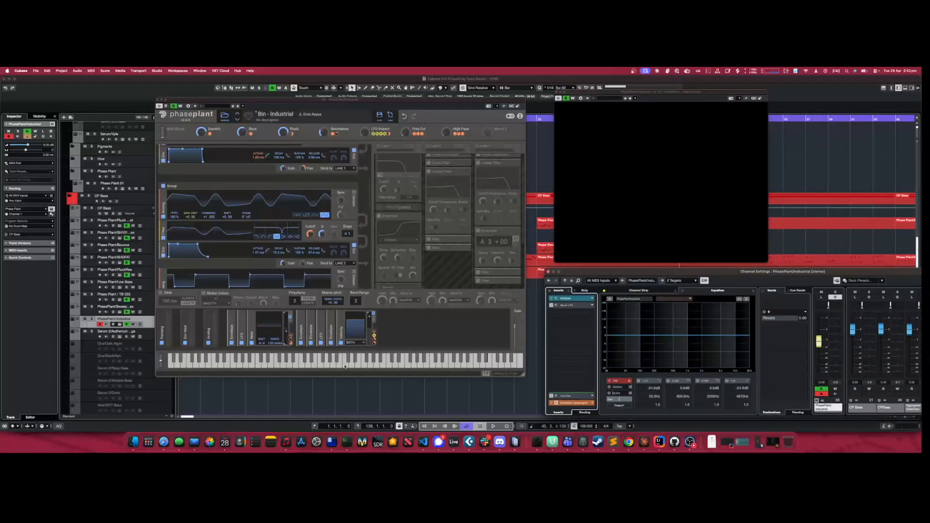
pyautogui.click(303, 364)
pyautogui.click(379, 147)
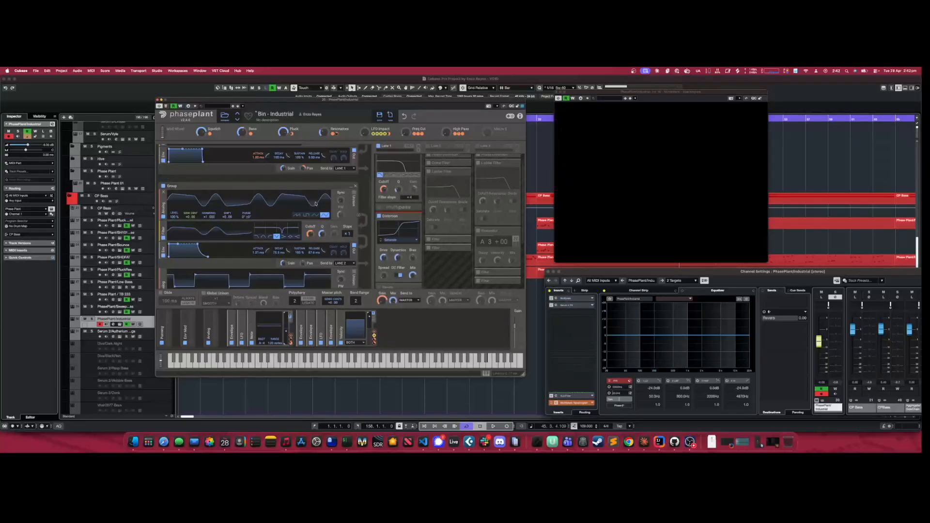
# Look through the Bin - Industrial generator groups, and play a note through Lane 1 to view it on the spectrogram
pyautogui.scroll(10, 327, 249)
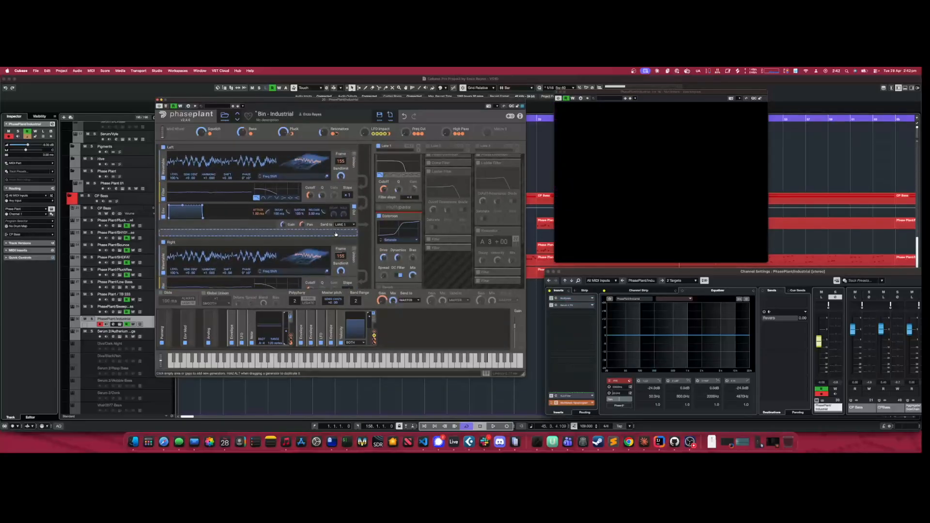
pyautogui.scroll(-10, 329, 193)
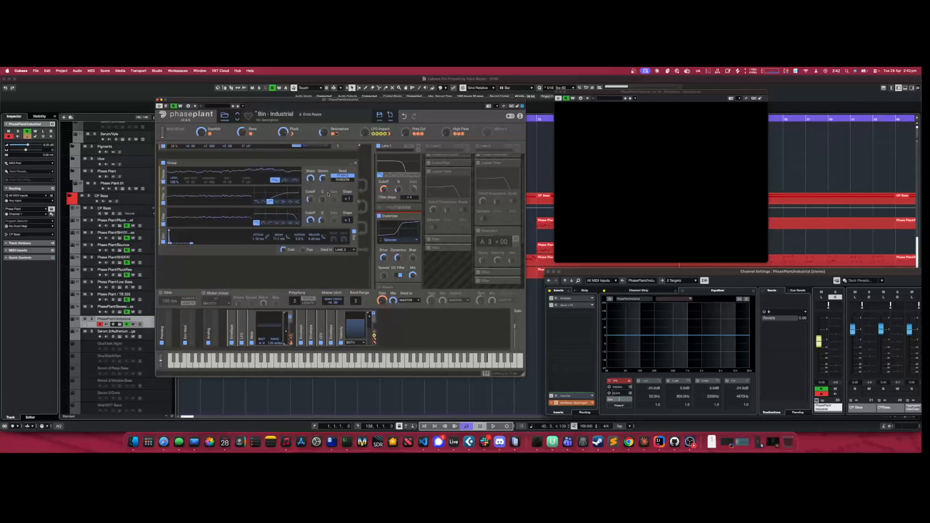
pyautogui.scroll(6, 329, 226)
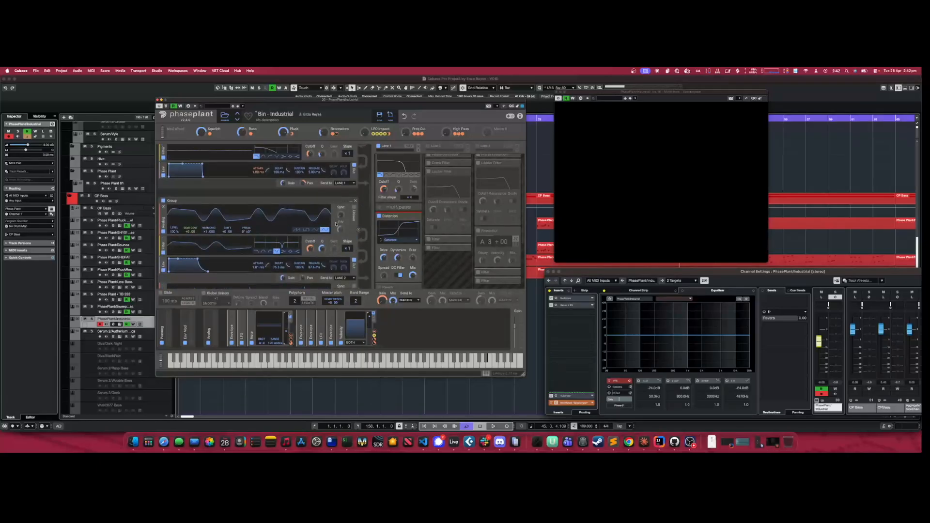
pyautogui.moveTo(615, 187)
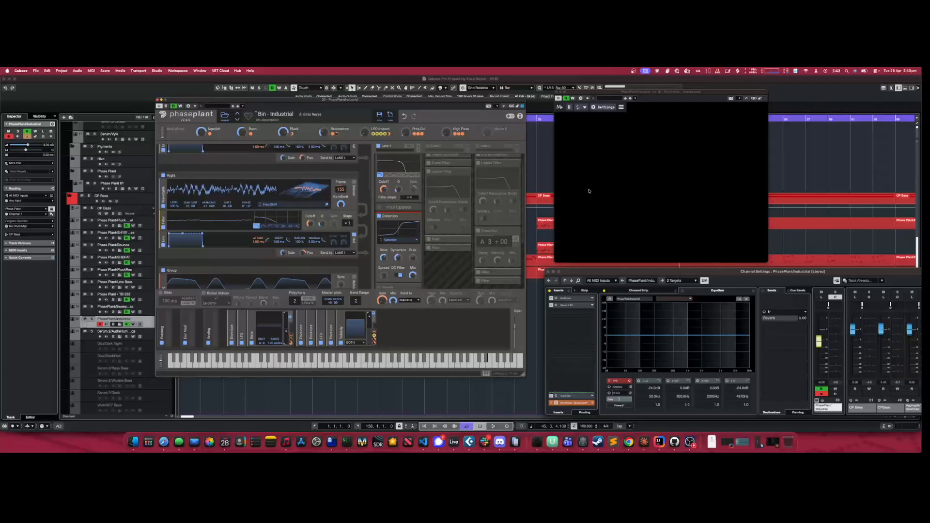
pyautogui.click(302, 366)
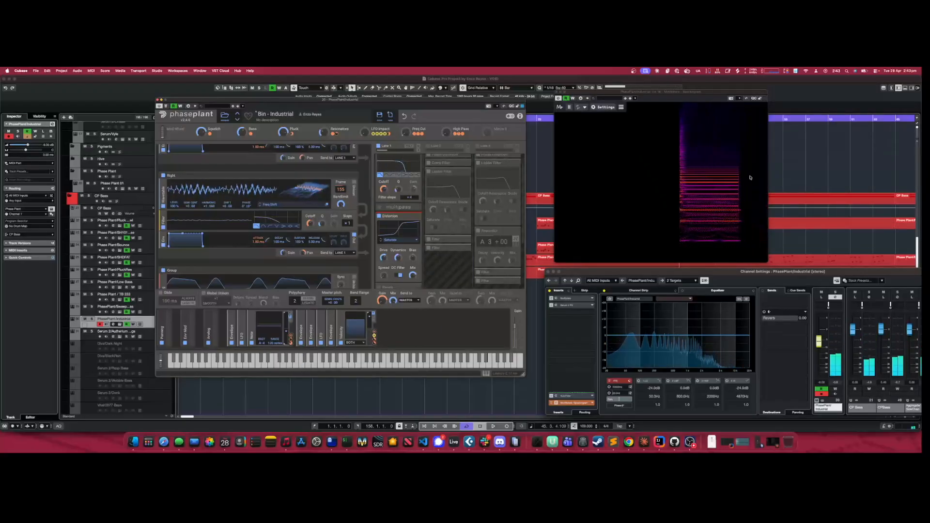
# Audition a note of the Bin - Industrial patch through Lane 2 alone and through Lane 3 alone, viewing each on the spectrogram
pyautogui.click(428, 145)
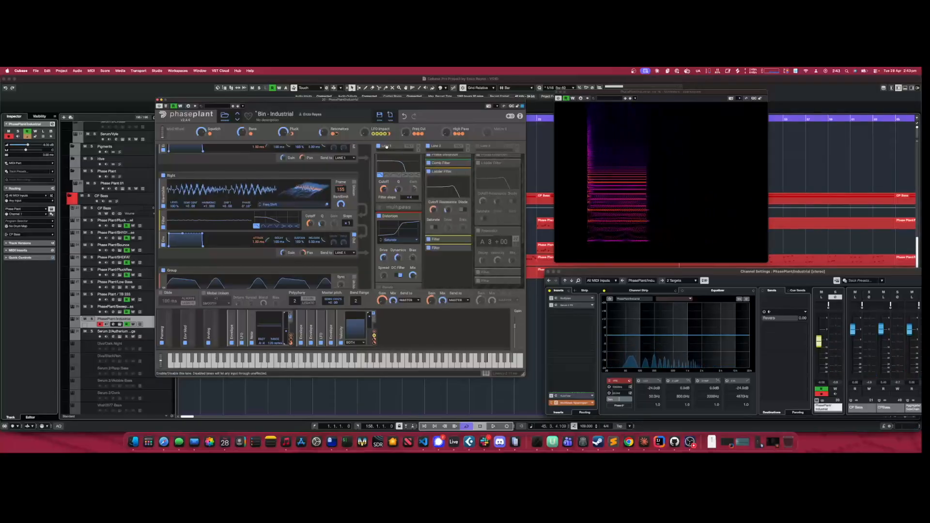
pyautogui.click(379, 146)
pyautogui.click(302, 364)
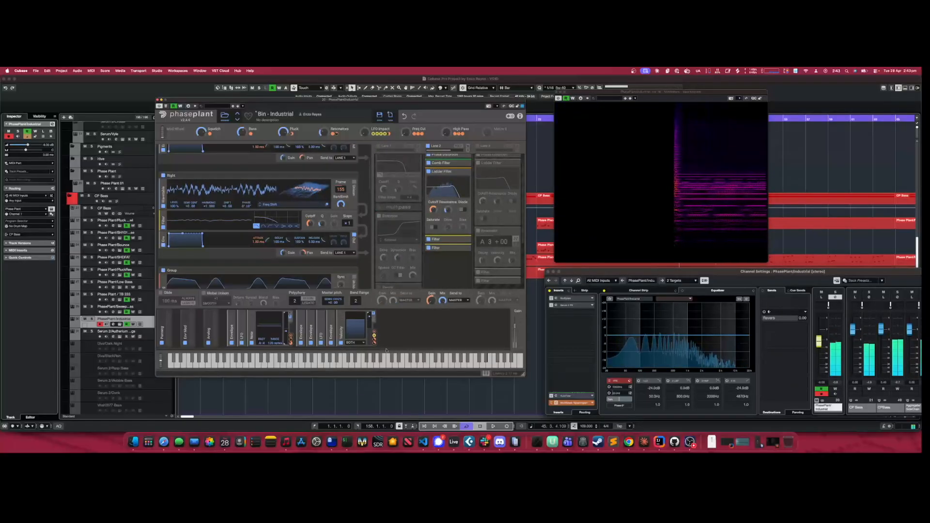
pyautogui.click(428, 146)
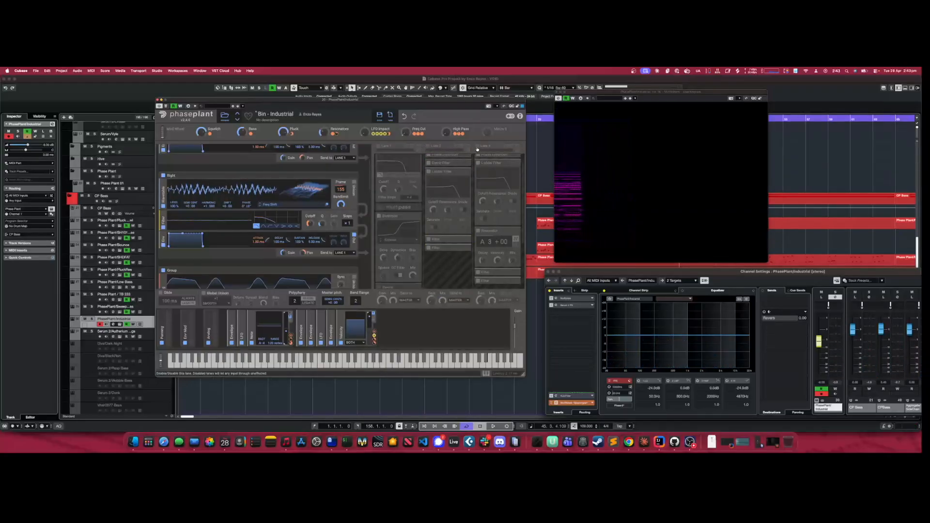
pyautogui.click(477, 148)
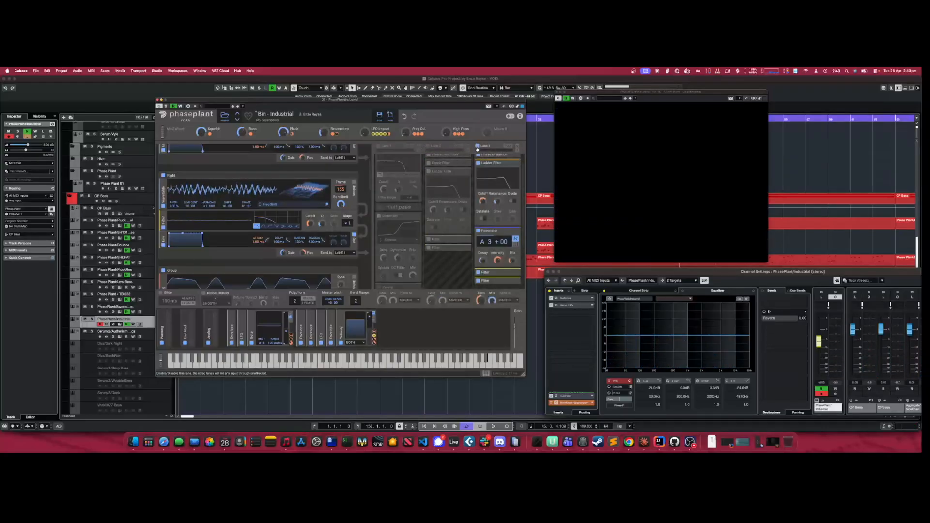
pyautogui.click(301, 366)
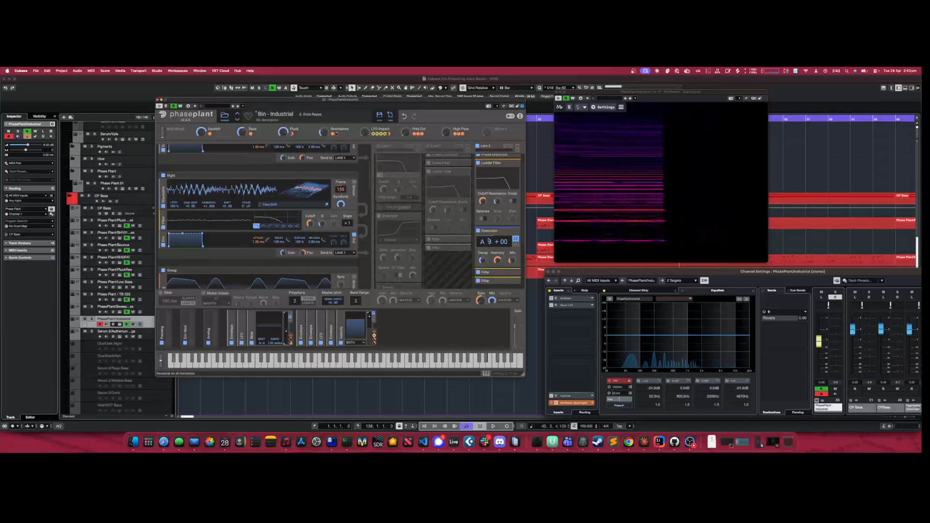
# Re-enable Lanes 1 and 2 alongside Lane 3, and audition notes with the channel's first insert bypassed and with it enabled
pyautogui.click(383, 146)
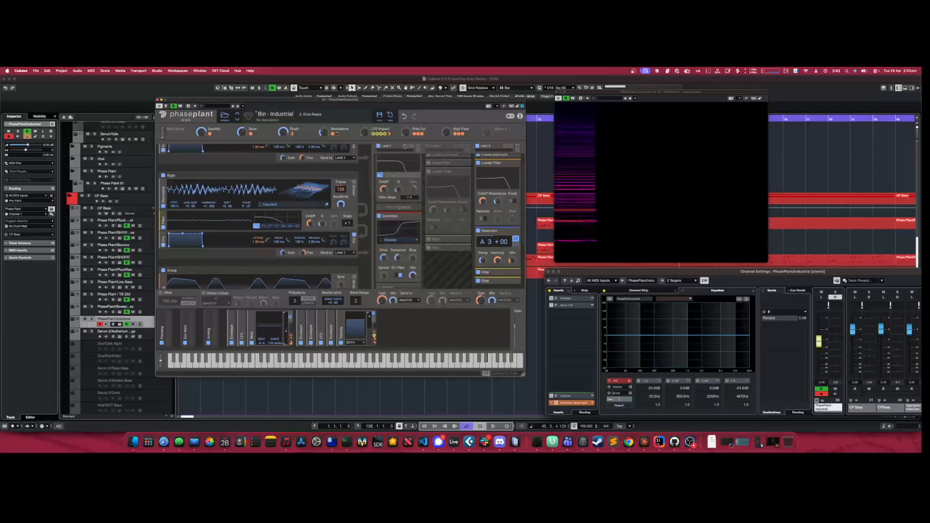
pyautogui.click(428, 146)
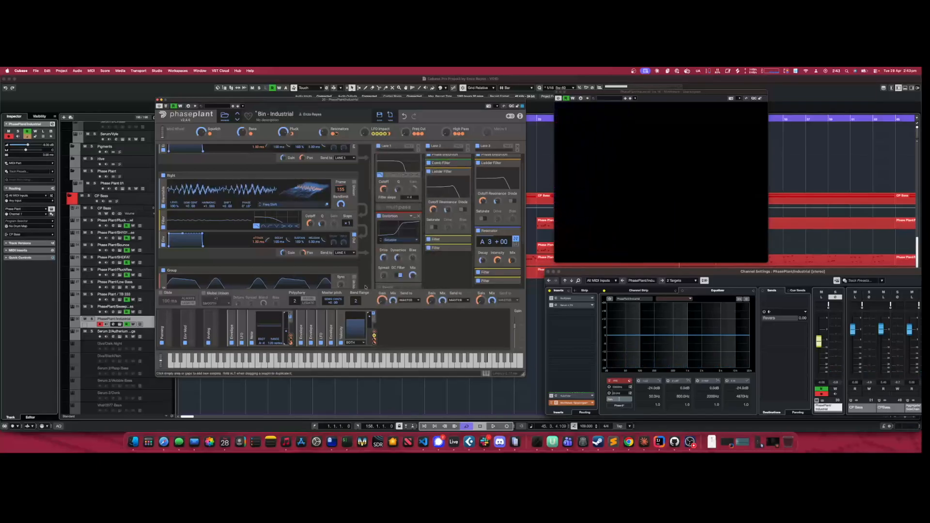
pyautogui.click(302, 363)
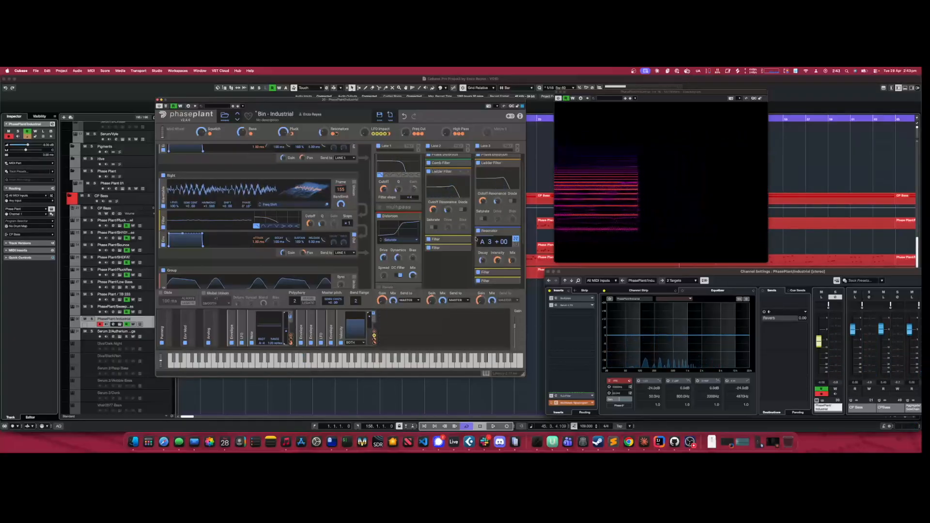
pyautogui.click(550, 298)
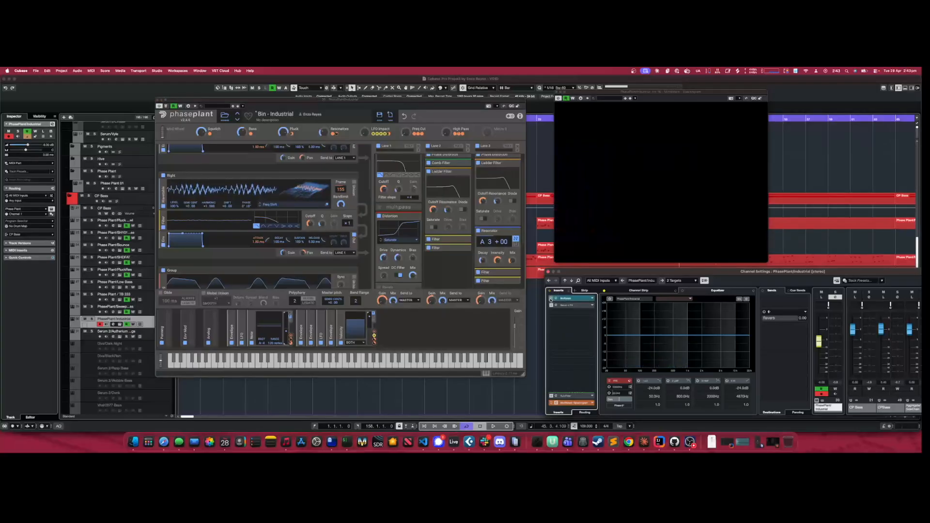
pyautogui.click(302, 365)
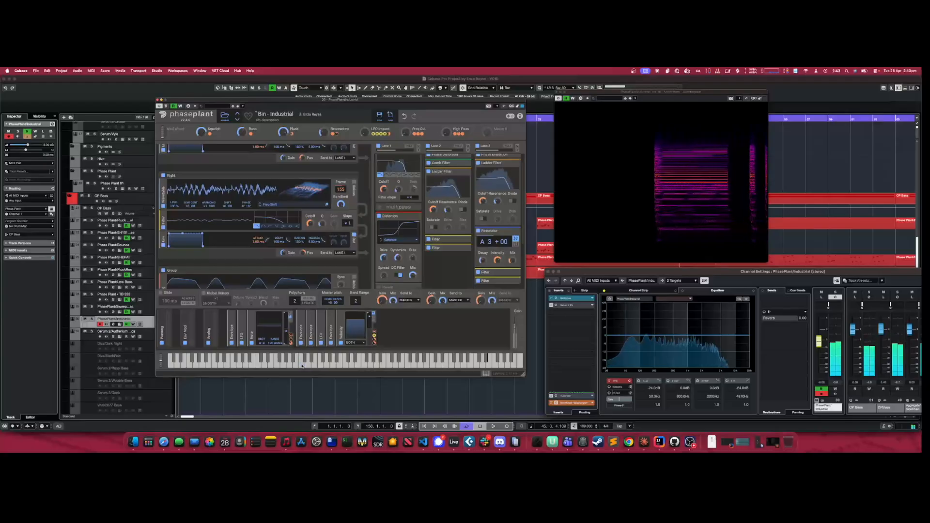
pyautogui.click(296, 364)
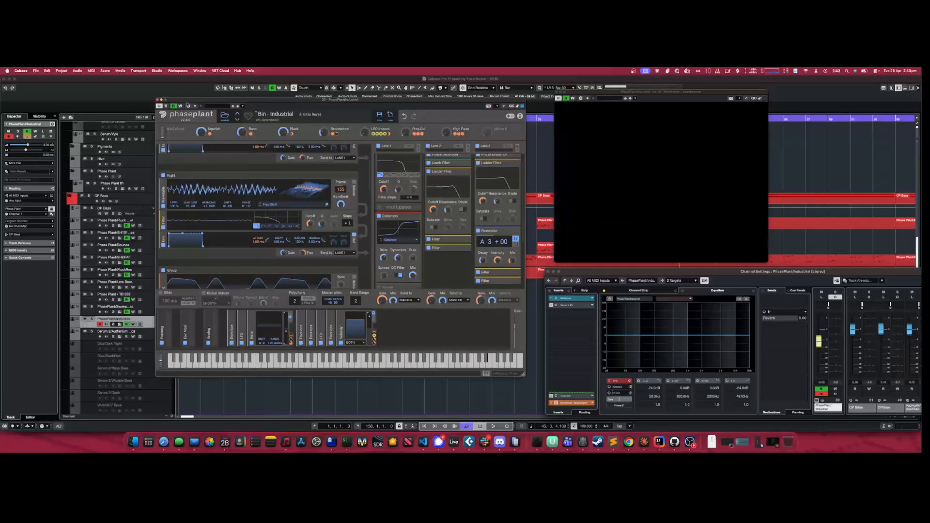
# Close the Bin - Industrial instrument, the spectrogram and the channel settings windows
pyautogui.click(158, 101)
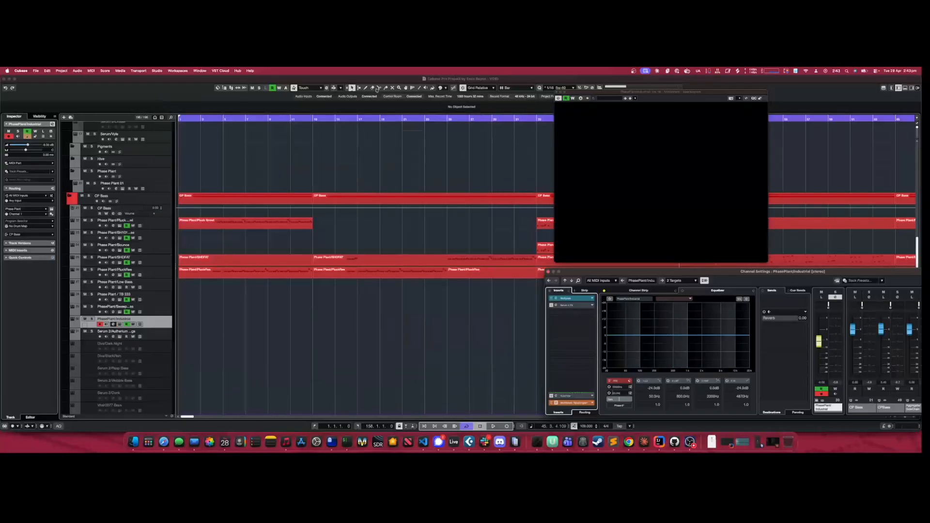
pyautogui.click(556, 92)
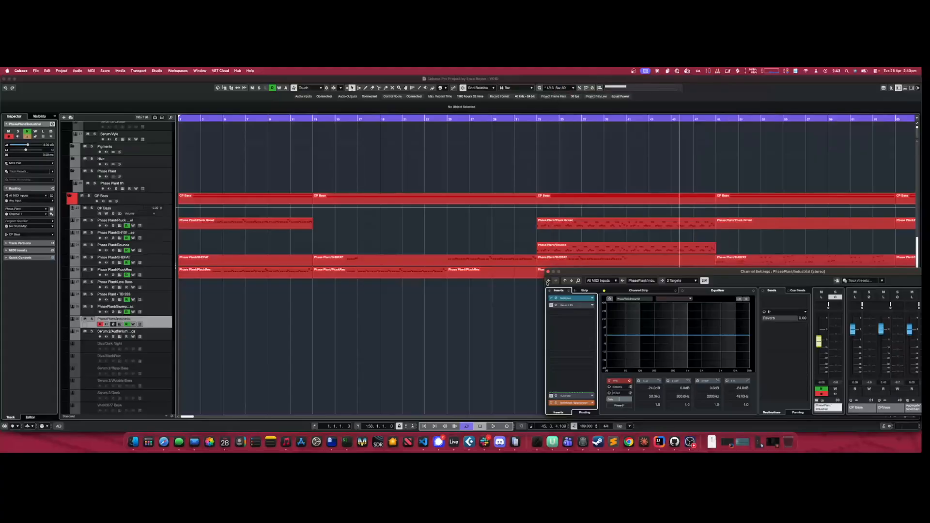
pyautogui.click(547, 273)
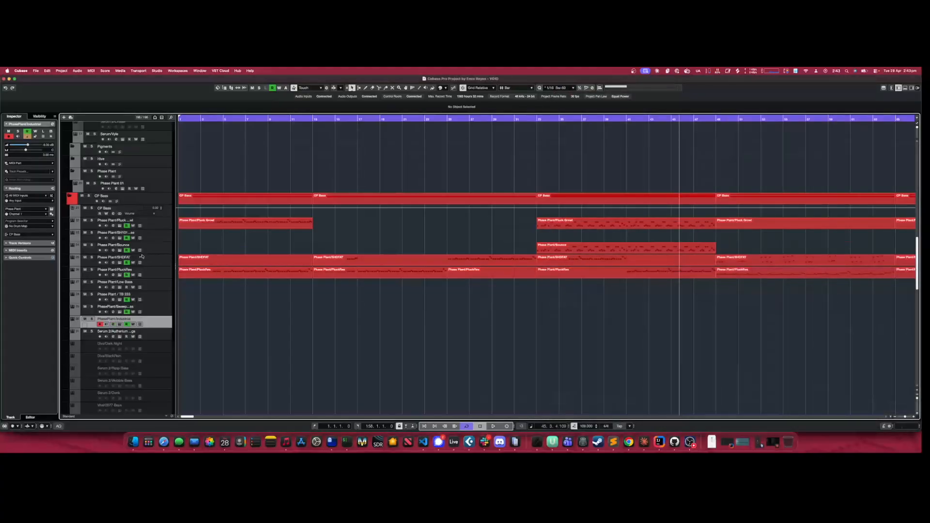
# Open the SH101-Dfat patch of the Phase Plant/SHDFAT track, play it on the on-screen keyboard, and turn off all three effect lanes
pyautogui.click(120, 263)
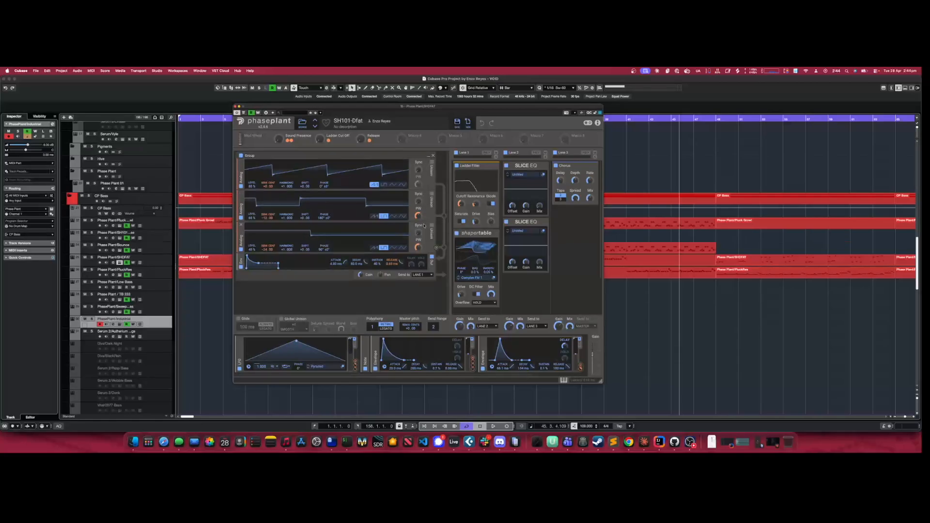
pyautogui.click(564, 381)
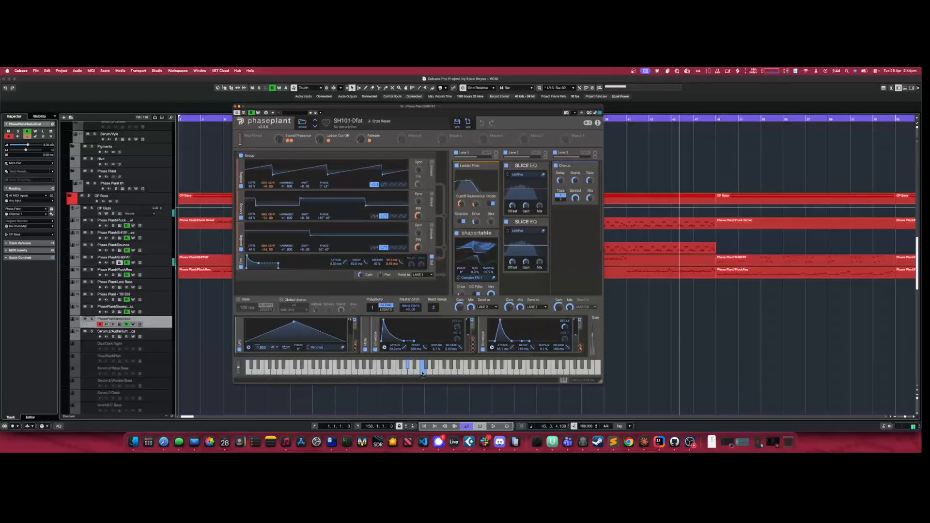
pyautogui.click(506, 153)
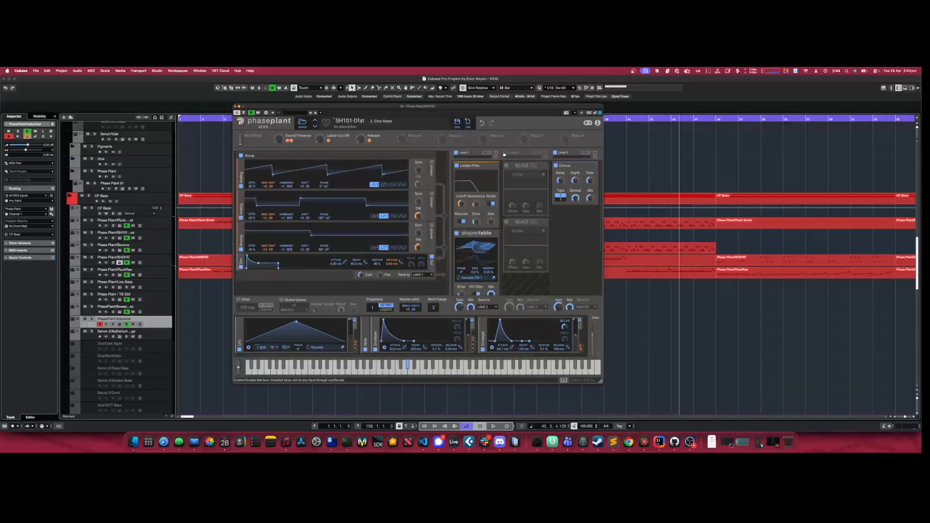
pyautogui.click(458, 153)
pyautogui.click(556, 153)
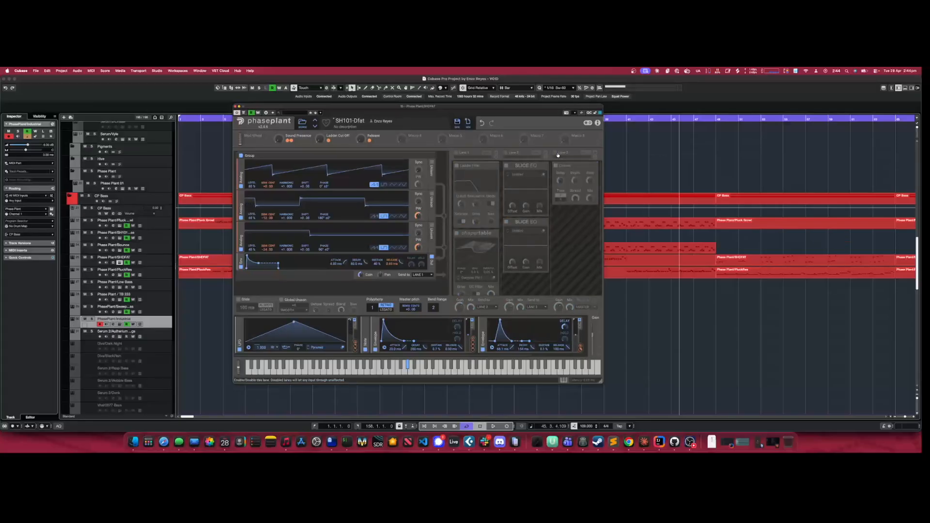
# Check the SHDFAT channel settings, close them, and audition the raw SH101-Dfat generators with repeated notes
pyautogui.click(113, 262)
pyautogui.moveTo(799, 270); pyautogui.dragTo(745, 180)
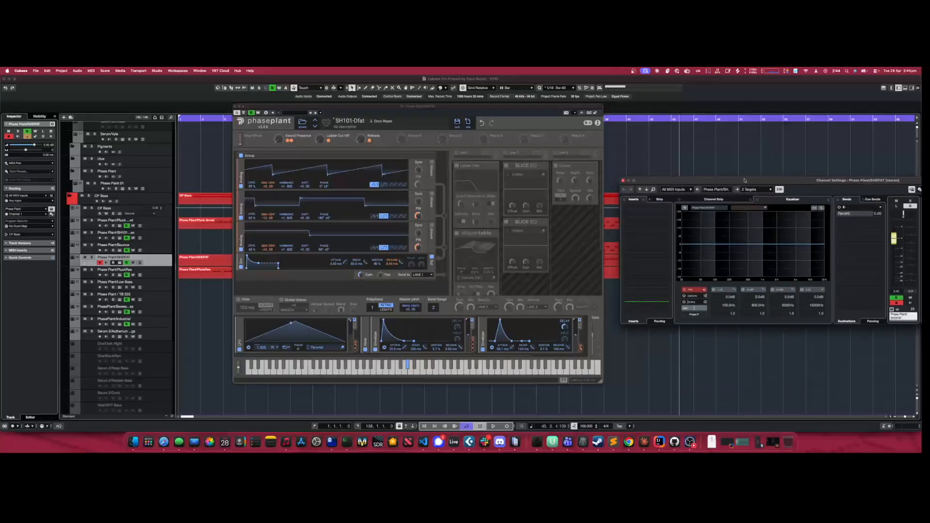
pyautogui.click(623, 181)
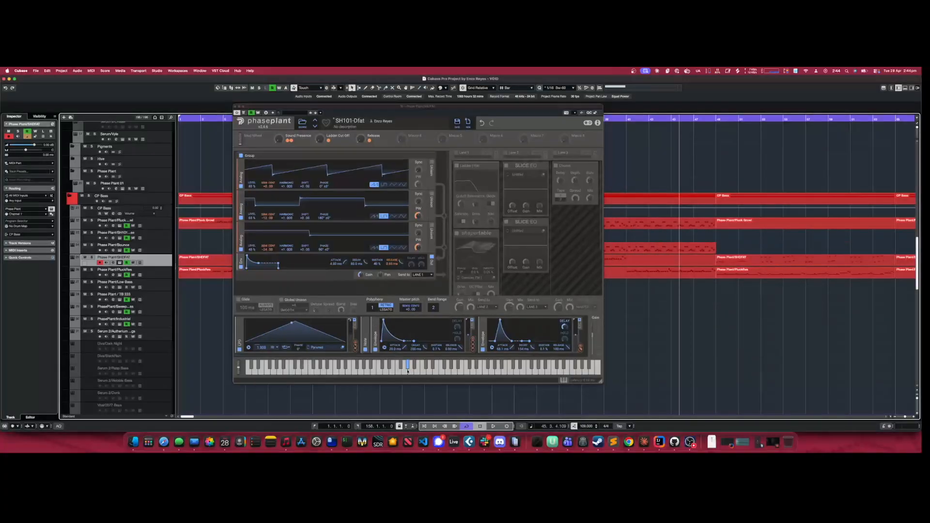
pyautogui.click(422, 371)
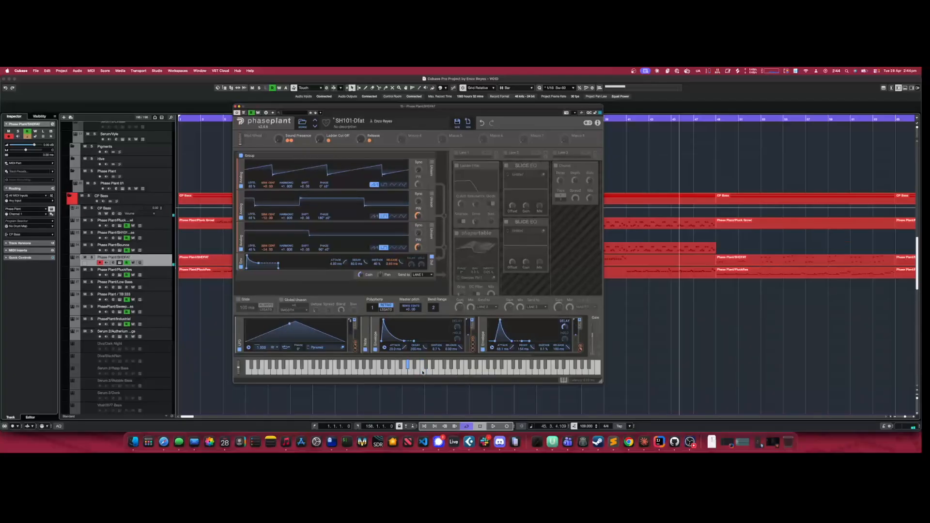
pyautogui.click(423, 371)
pyautogui.click(423, 371)
# Turn SH101-Dfat's Lanes 1 and 2 back on and audition them, and add Lane 3 to hear the full patch
pyautogui.click(457, 153)
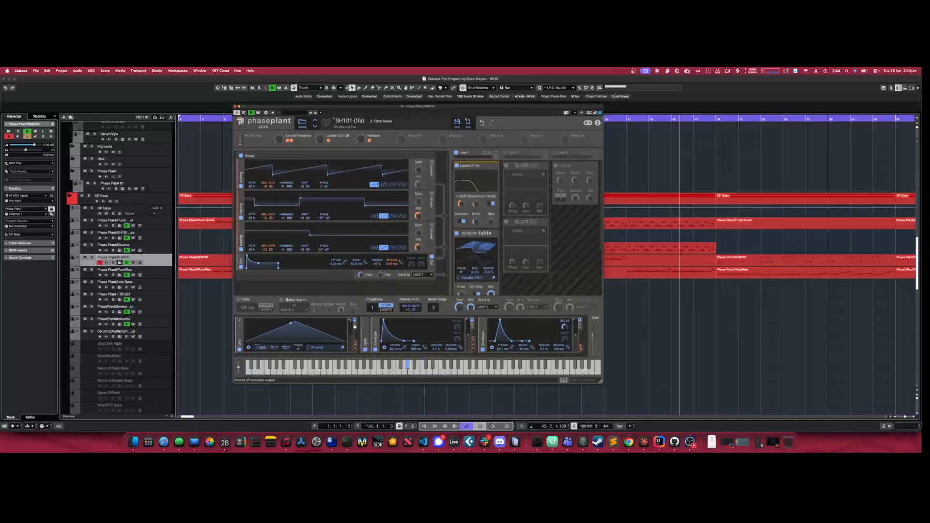
pyautogui.click(506, 153)
pyautogui.click(423, 368)
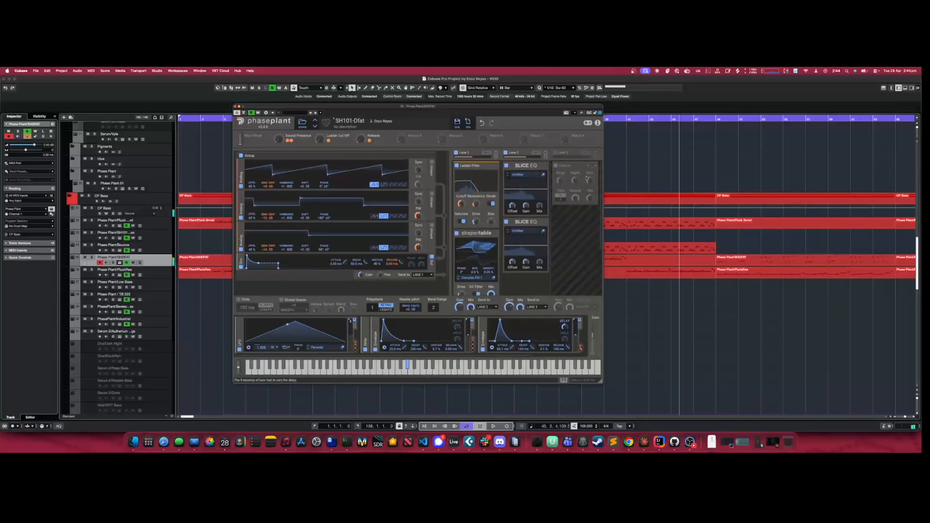
pyautogui.click(555, 152)
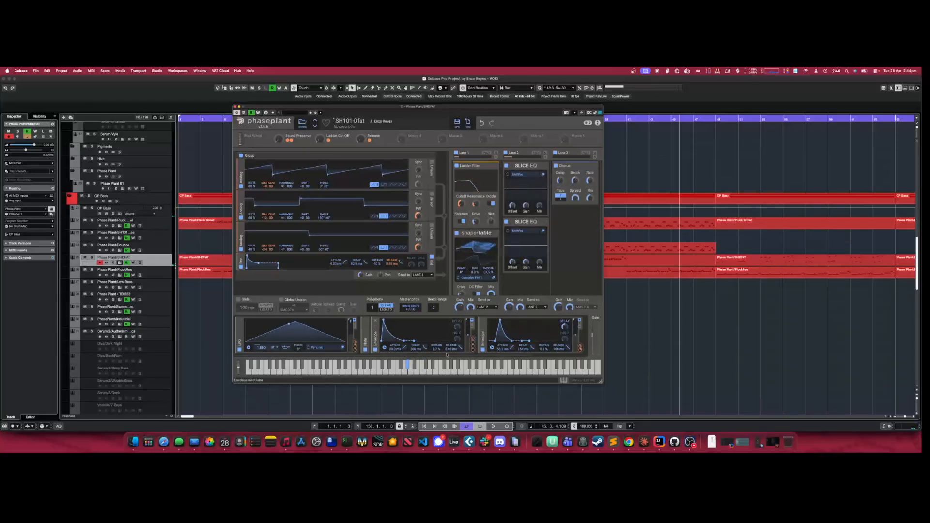
pyautogui.click(425, 371)
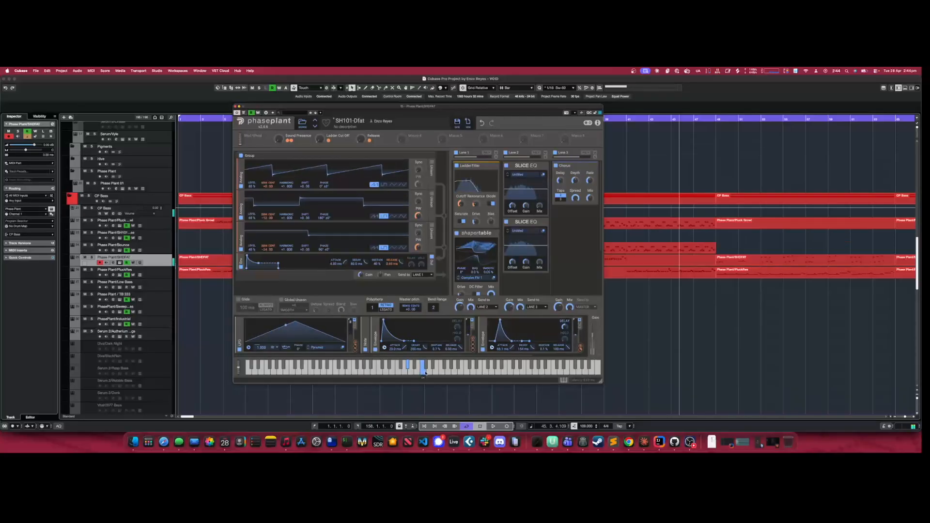
pyautogui.click(424, 372)
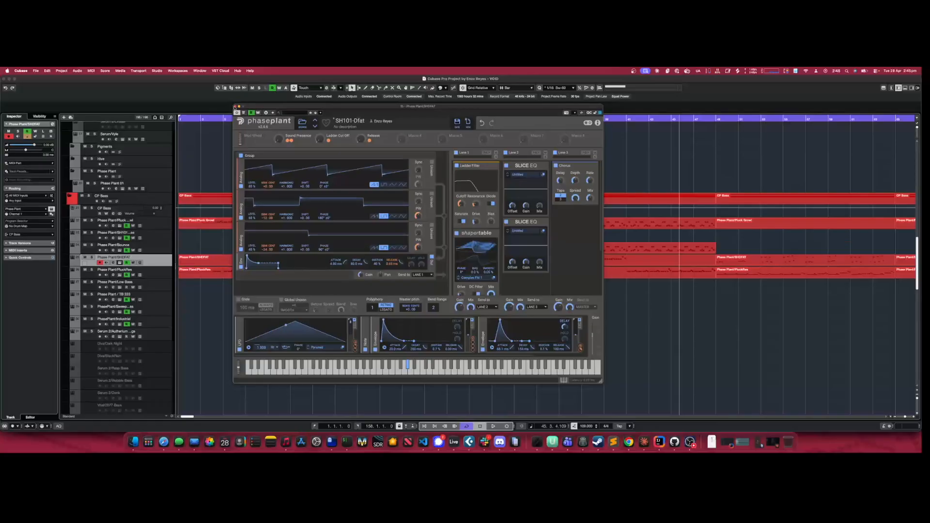
# Close the SH101-Dfat patch, reopen the PhasePlant/Industrial instrument, and move its window toward the middle of the project
pyautogui.click(235, 106)
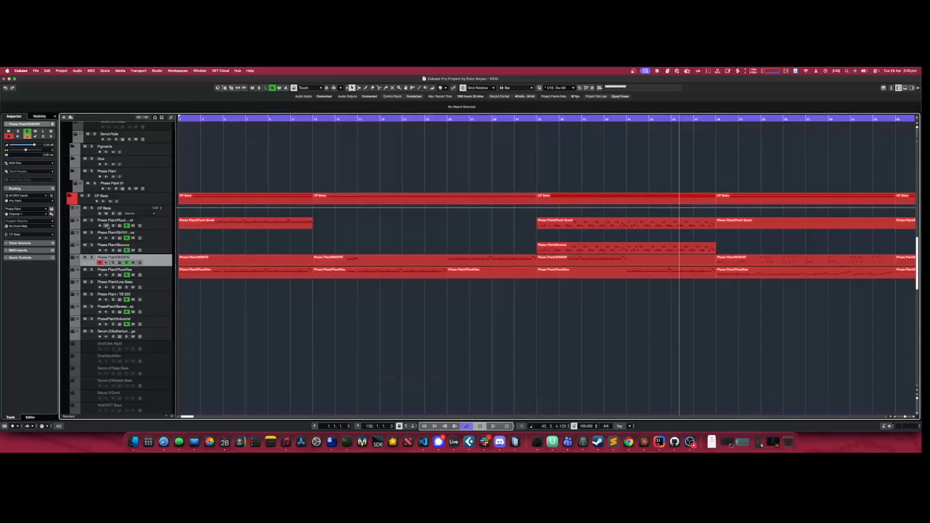
pyautogui.click(120, 325)
pyautogui.moveTo(390, 101); pyautogui.dragTo(493, 97)
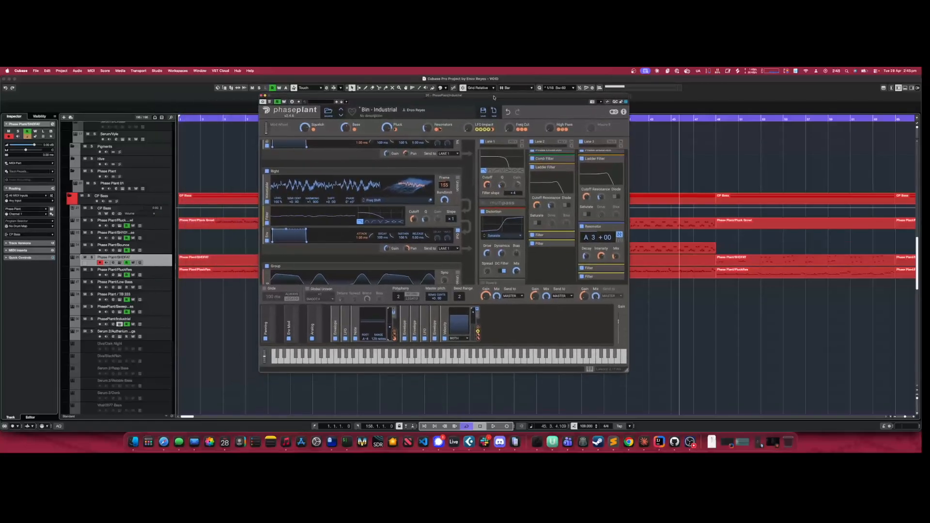
# Review Bin - Industrial's Left and Right generator groups and its lane effects, collapse Lane 3's Phase Distortion, and close the instrument
pyautogui.scroll(3, 419, 239)
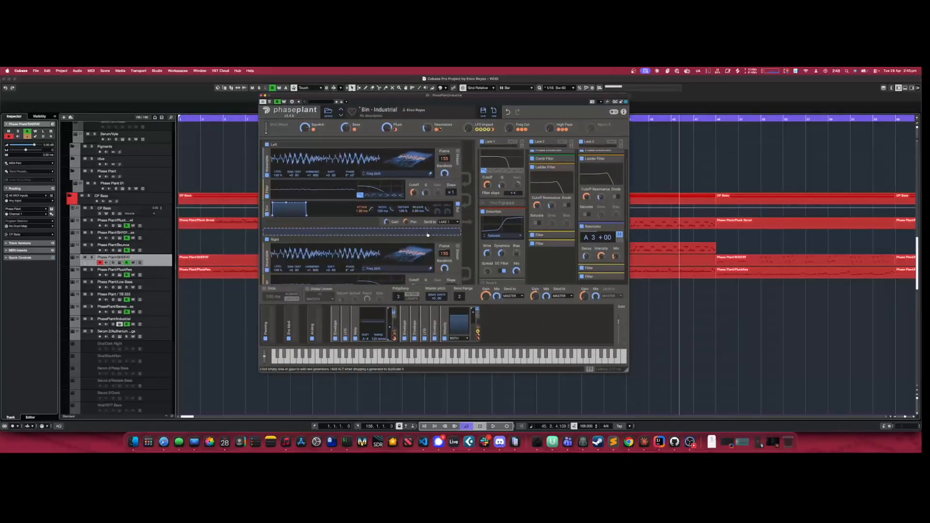
pyautogui.scroll(2, 493, 214)
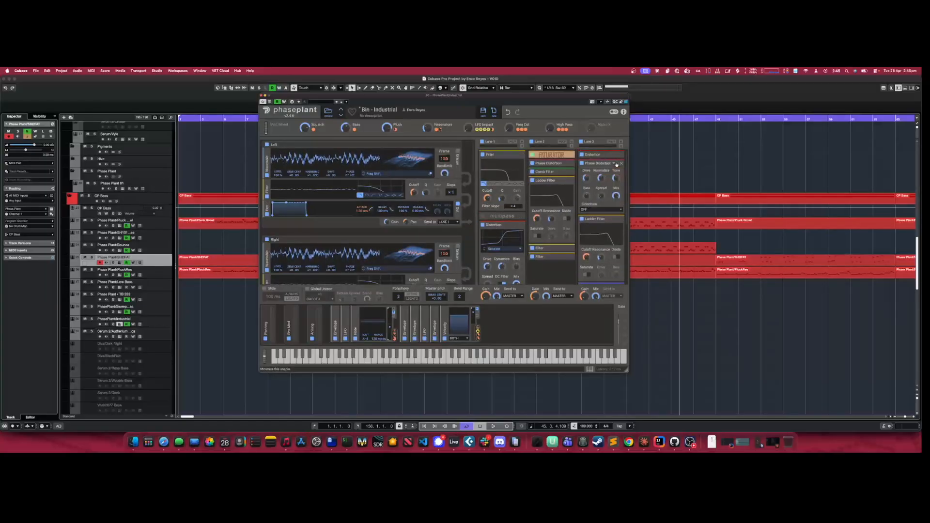
pyautogui.click(618, 156)
pyautogui.click(618, 156)
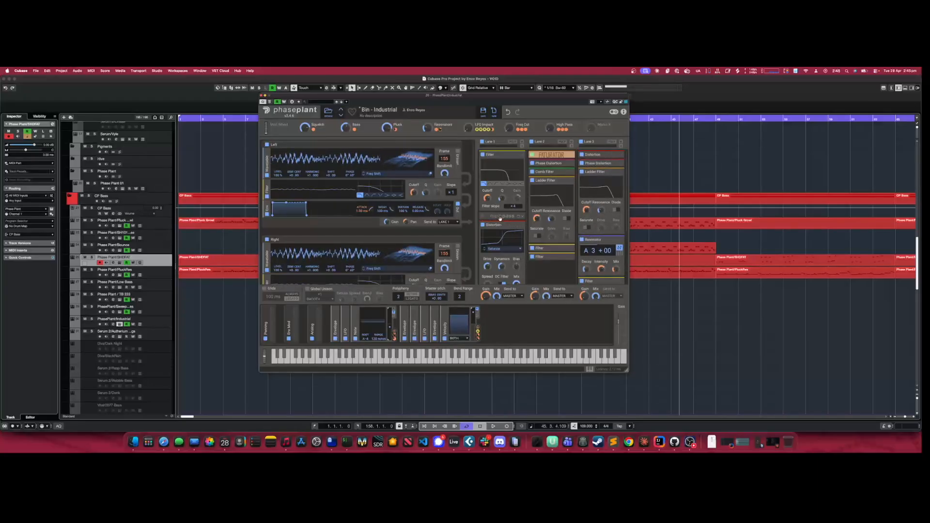
pyautogui.scroll(-8, 462, 203)
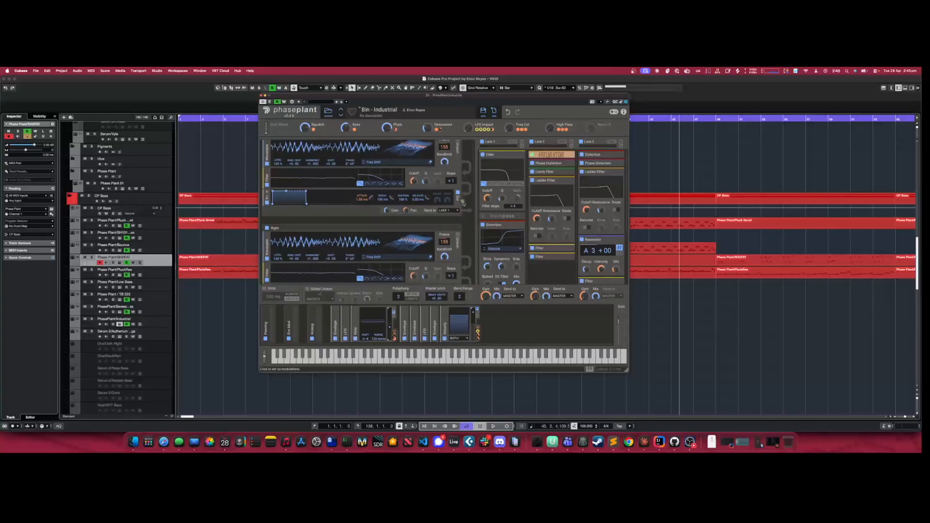
pyautogui.scroll(6, 461, 204)
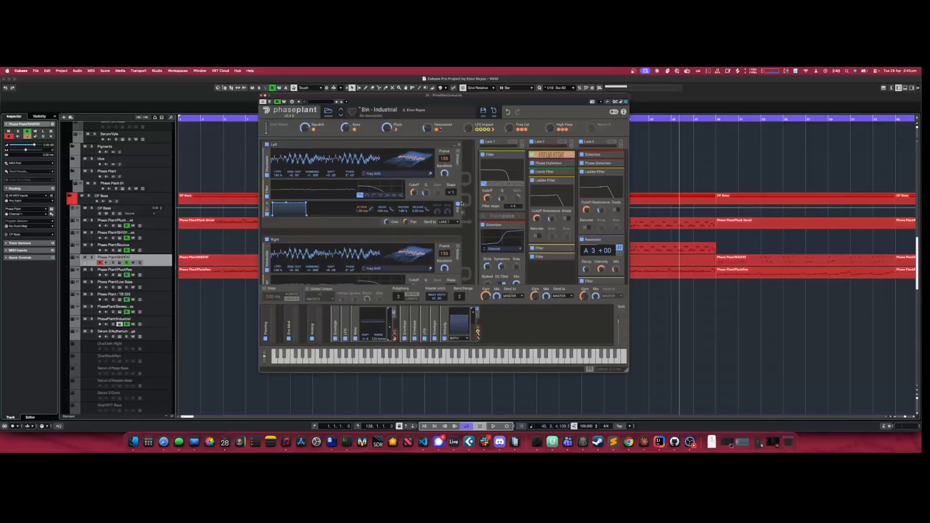
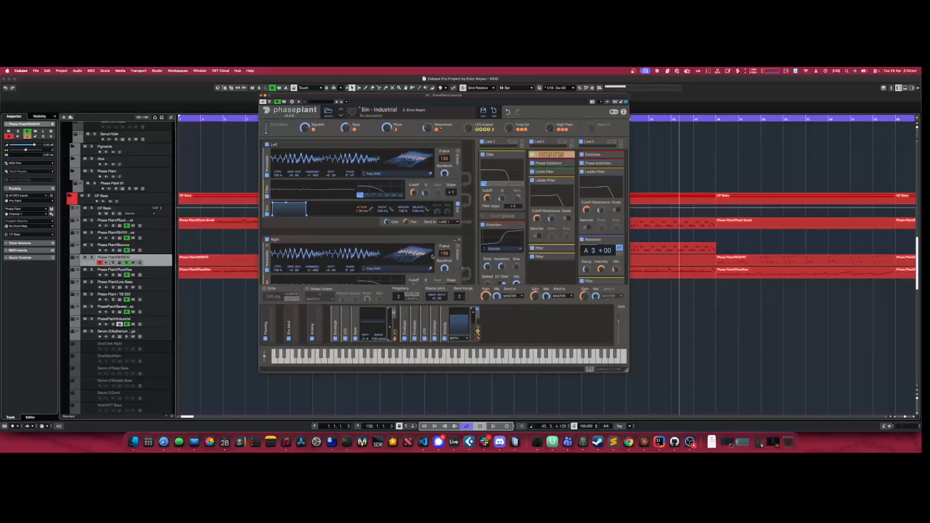
pyautogui.click(262, 96)
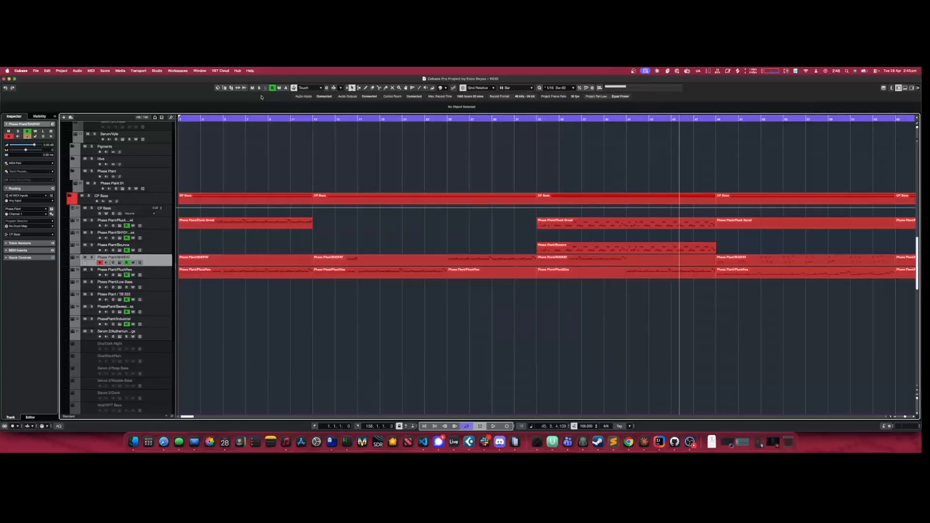
# Add a Phase Plant instrument track below the CP Bass group, with its audio output routed to CP Bass
pyautogui.rightClick(167, 214)
pyautogui.moveTo(245, 217)
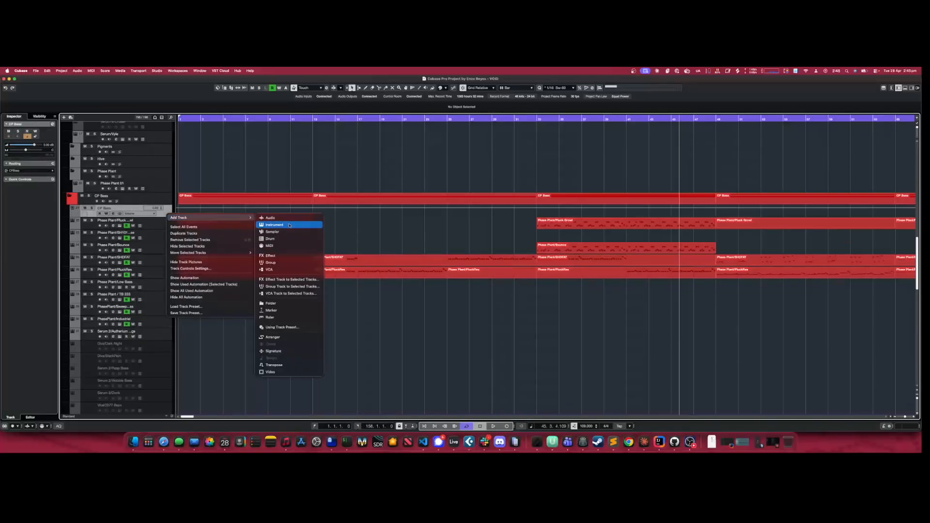
pyautogui.click(274, 225)
pyautogui.click(498, 181)
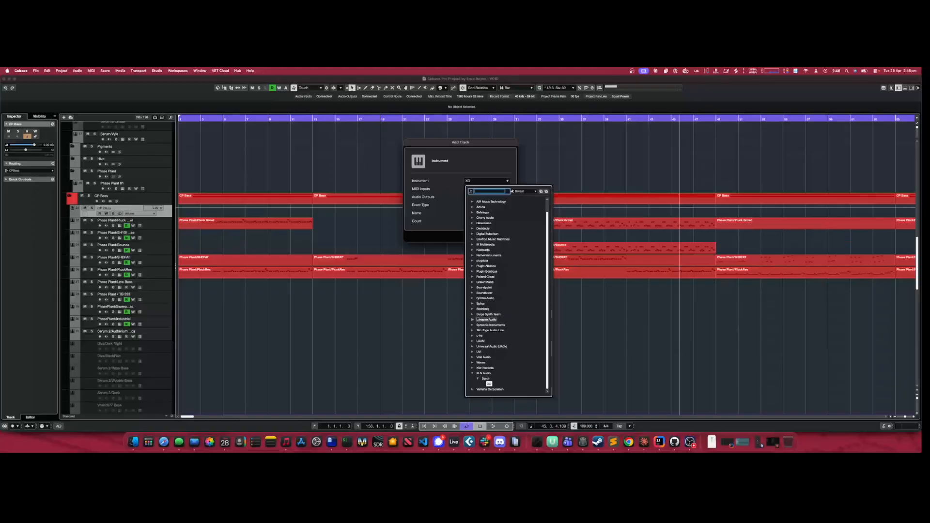
pyautogui.click(471, 250)
pyautogui.click(473, 250)
pyautogui.click(503, 260)
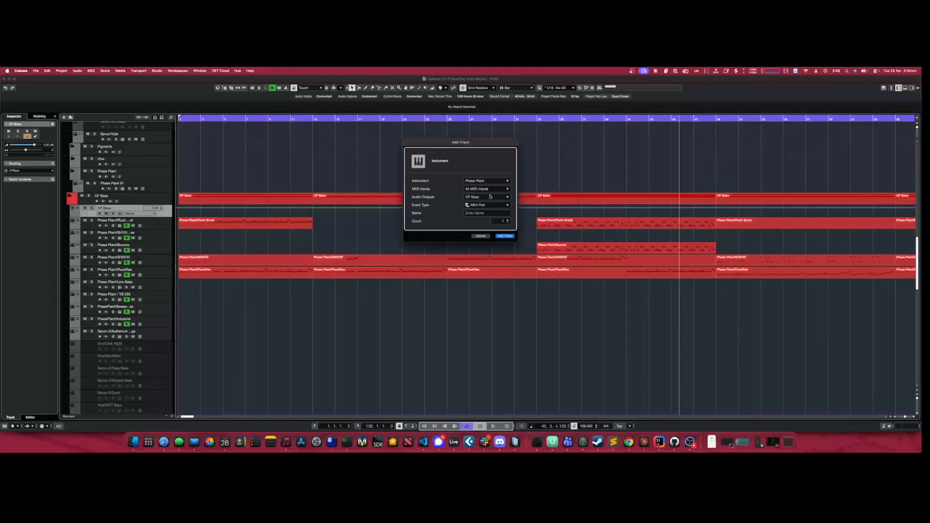
pyautogui.click(505, 237)
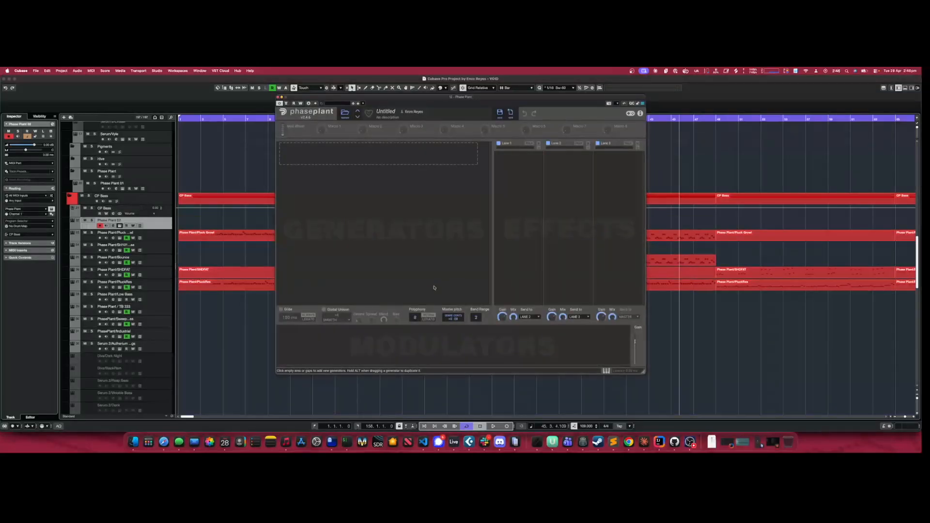
# Add an Analog oscillator to the empty patch, trying the triangle waveform before setting it to saw
pyautogui.click(332, 164)
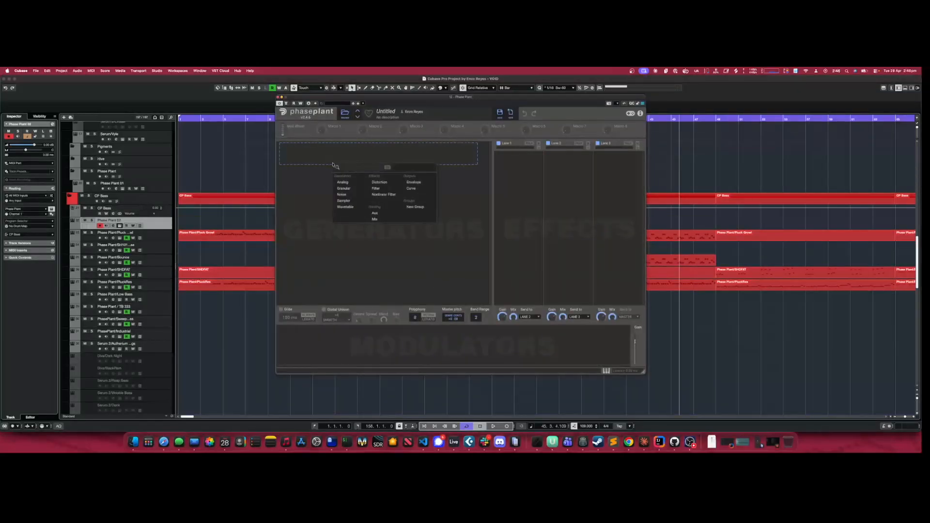
pyautogui.click(343, 183)
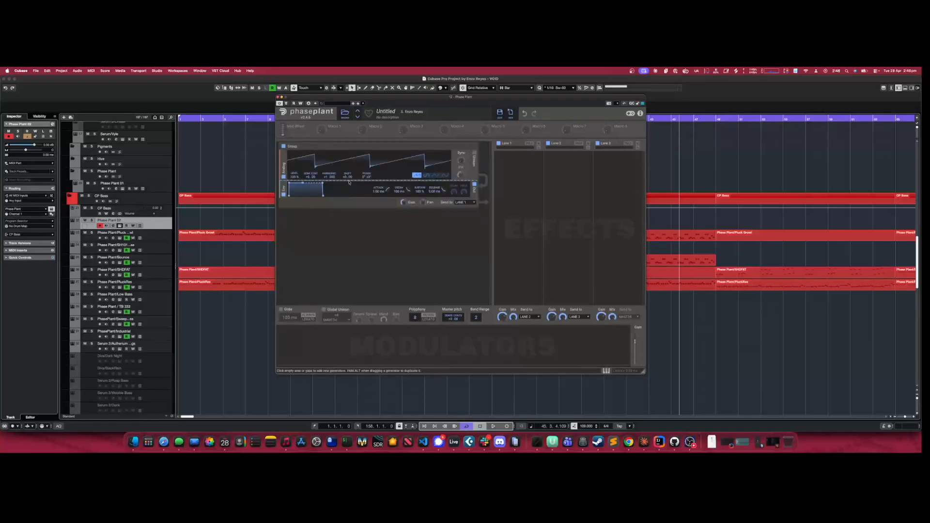
pyautogui.click(435, 177)
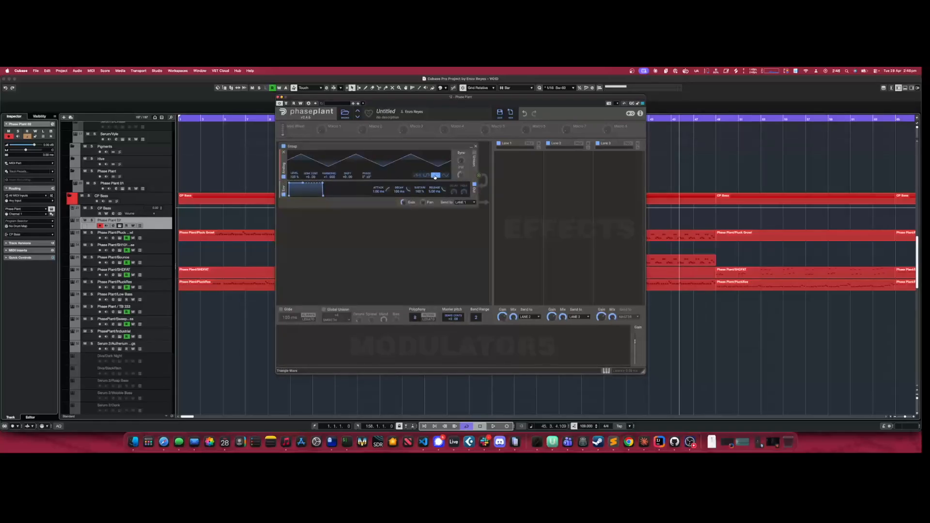
pyautogui.click(417, 175)
# Show Phase Plant's on-screen keyboard and audition the raw saw oscillator with repeated notes
pyautogui.click(605, 371)
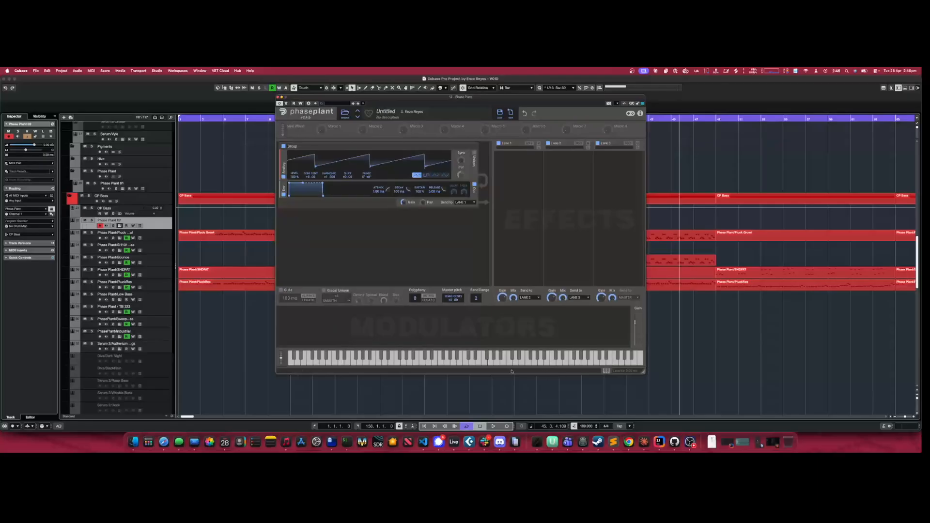
pyautogui.click(480, 363)
pyautogui.click(422, 361)
pyautogui.click(422, 361)
pyautogui.click(422, 361)
# Shape the envelope into a short pluck with sustain at 0% and audition it
pyautogui.moveTo(303, 183); pyautogui.dragTo(308, 232)
pyautogui.click(425, 359)
pyautogui.click(424, 361)
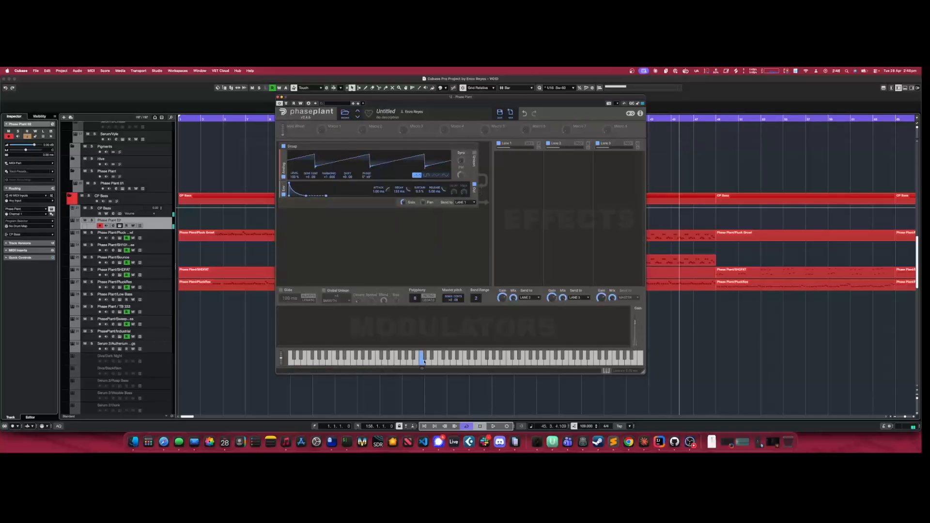
pyautogui.click(424, 360)
# Add a second Analog oscillator below the group, set it to a sine wave, and tune it down 12 semitones
pyautogui.click(304, 209)
pyautogui.click(316, 225)
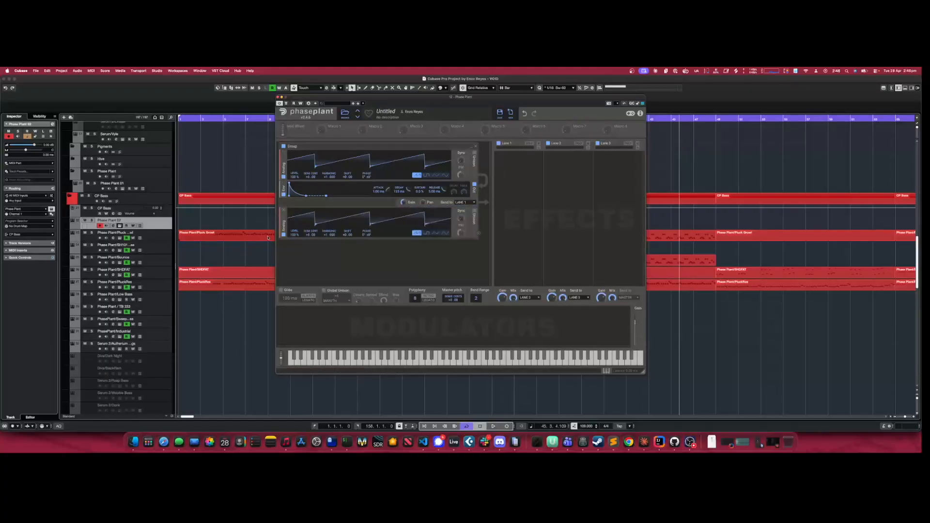
pyautogui.click(426, 233)
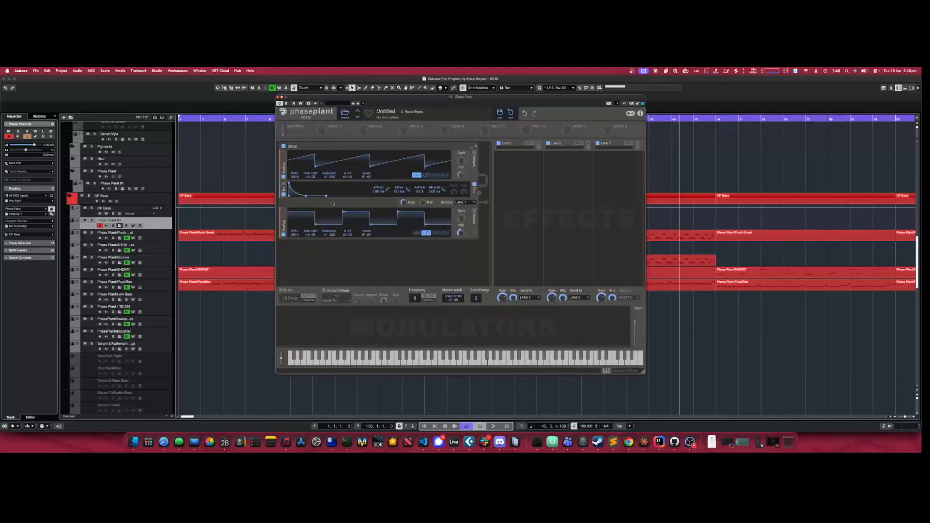
pyautogui.click(446, 234)
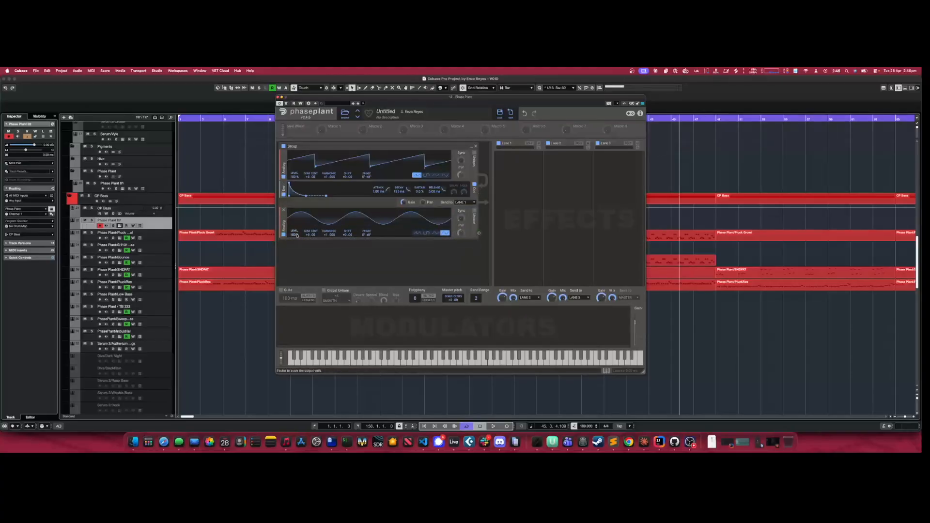
pyautogui.moveTo(309, 236); pyautogui.dragTo(308, 266)
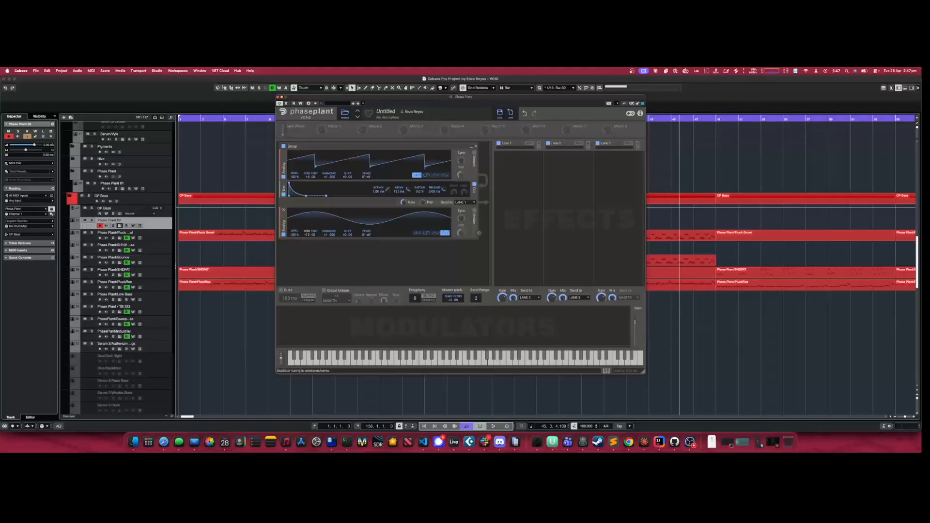
# Audition the saw pluck together with the low sine oscillator on middle and lower notes
pyautogui.click(420, 361)
pyautogui.click(421, 361)
pyautogui.click(421, 361)
pyautogui.click(420, 361)
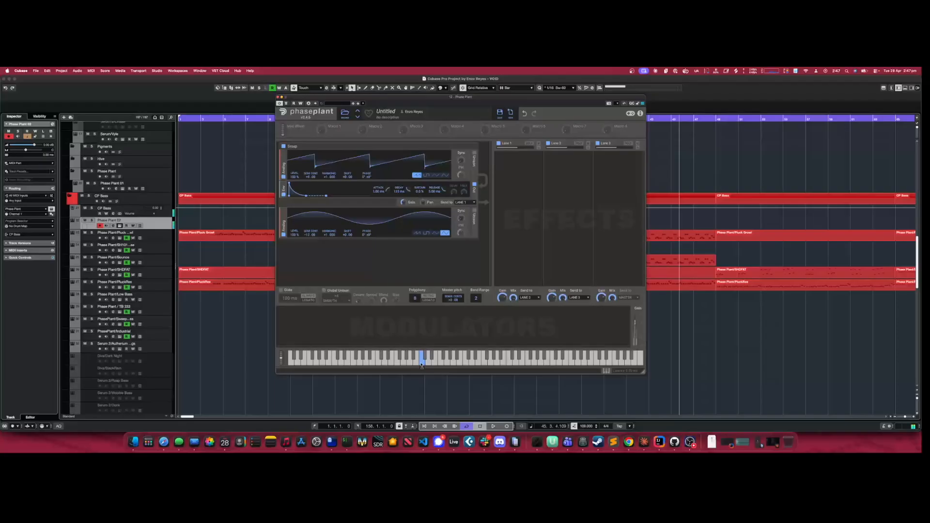
pyautogui.click(379, 363)
pyautogui.click(379, 364)
# Move the sine oscillator into the group above the envelope and audition the combined pluck
pyautogui.moveTo(286, 216); pyautogui.dragTo(284, 188)
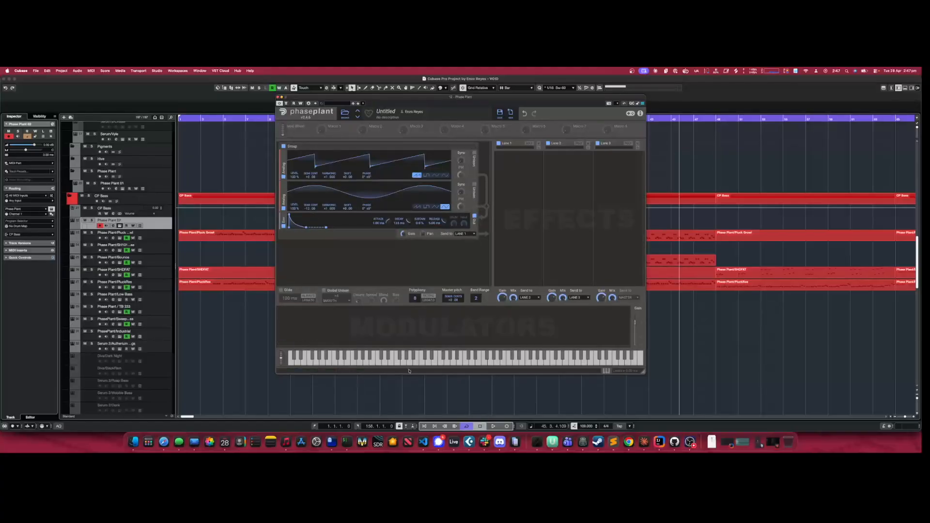
pyautogui.click(425, 362)
pyautogui.click(425, 362)
pyautogui.click(425, 362)
# Add a filter to the generator section and move it above the envelope in the group
pyautogui.click(289, 242)
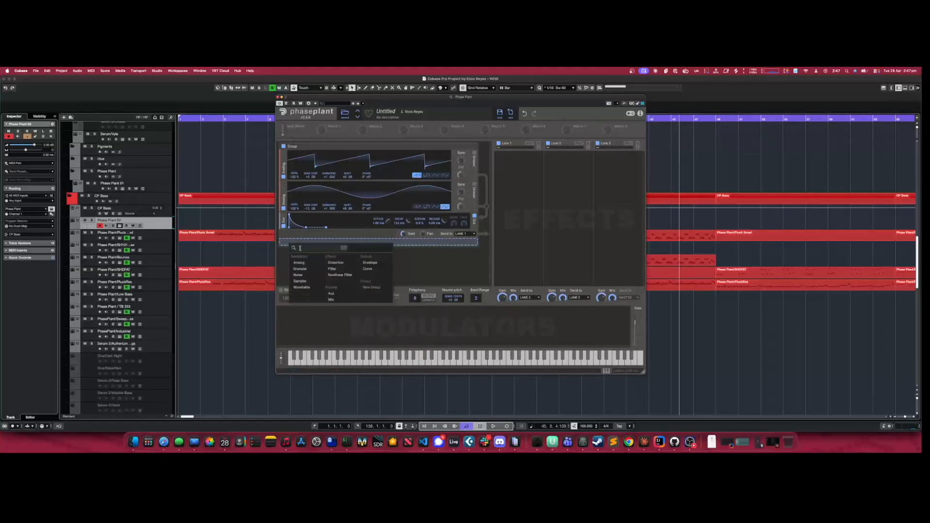
pyautogui.click(349, 275)
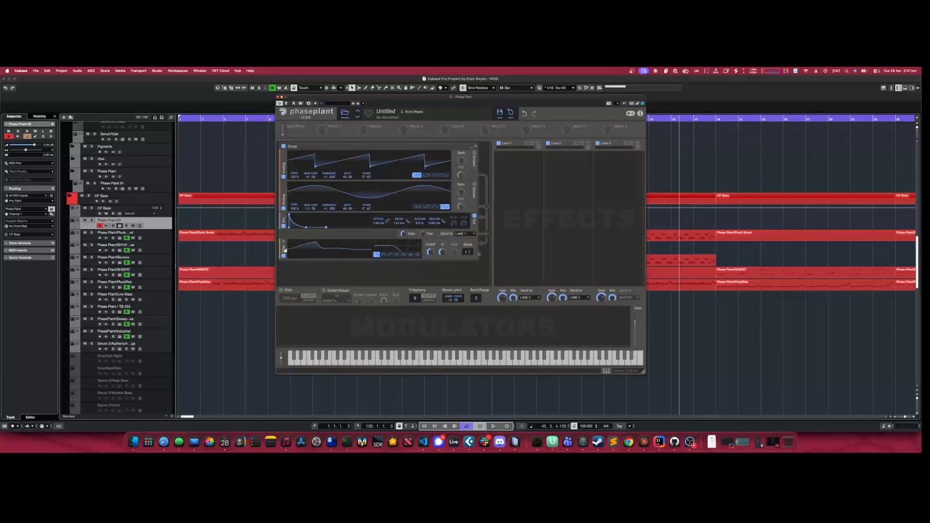
pyautogui.moveTo(284, 249); pyautogui.dragTo(283, 222)
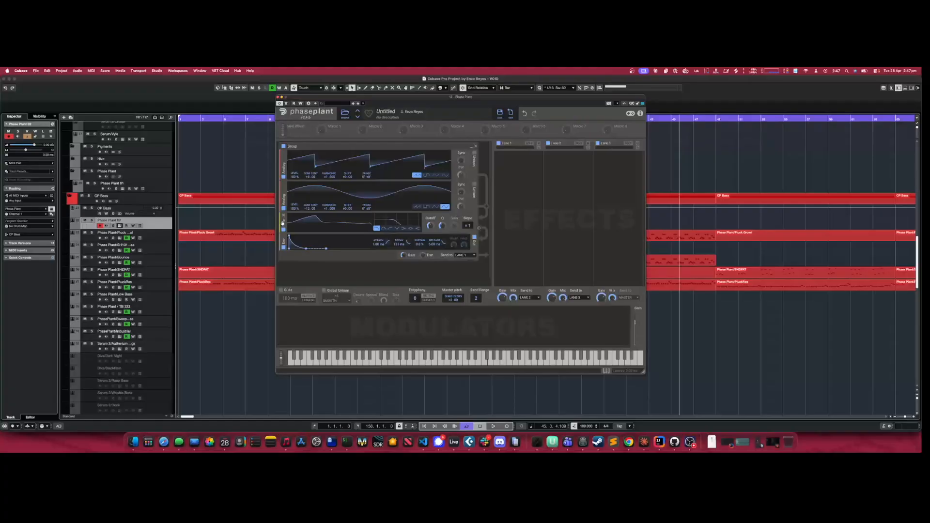
# Audition different cutoff settings on the generator filter and set its cutoff to 1000 Hz
pyautogui.click(381, 361)
pyautogui.moveTo(430, 226); pyautogui.dragTo(430, 218)
pyautogui.click(378, 361)
pyautogui.moveTo(431, 226); pyautogui.dragTo(430, 219)
pyautogui.rightClick(430, 226)
pyautogui.write('1000 Hz')
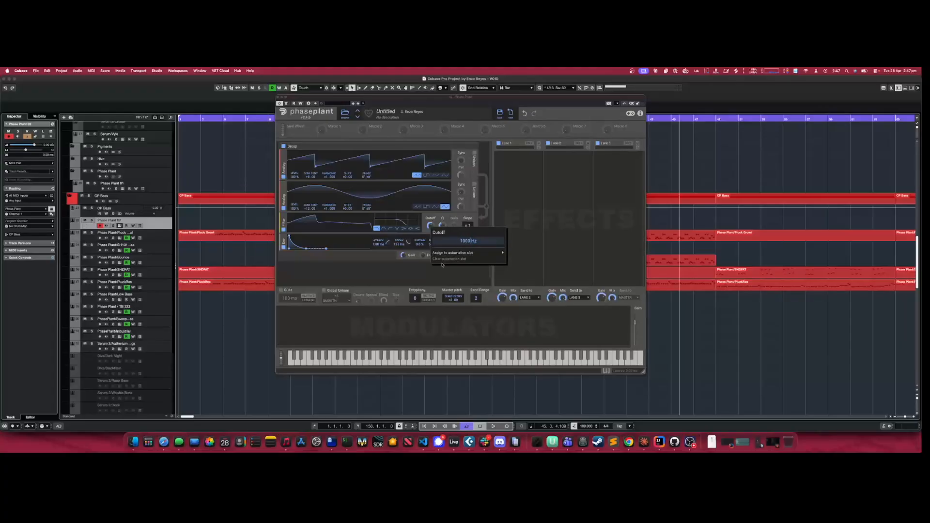
pyautogui.press('Return')
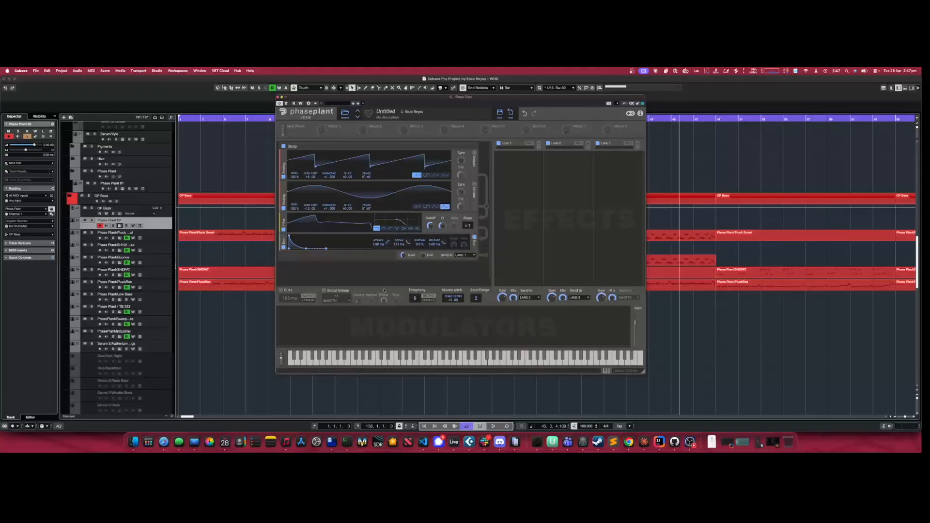
# Audition the filtered pluck on several notes and remove the filter from the generator group
pyautogui.click(420, 361)
pyautogui.click(380, 362)
pyautogui.click(434, 361)
pyautogui.click(414, 360)
pyautogui.click(284, 216)
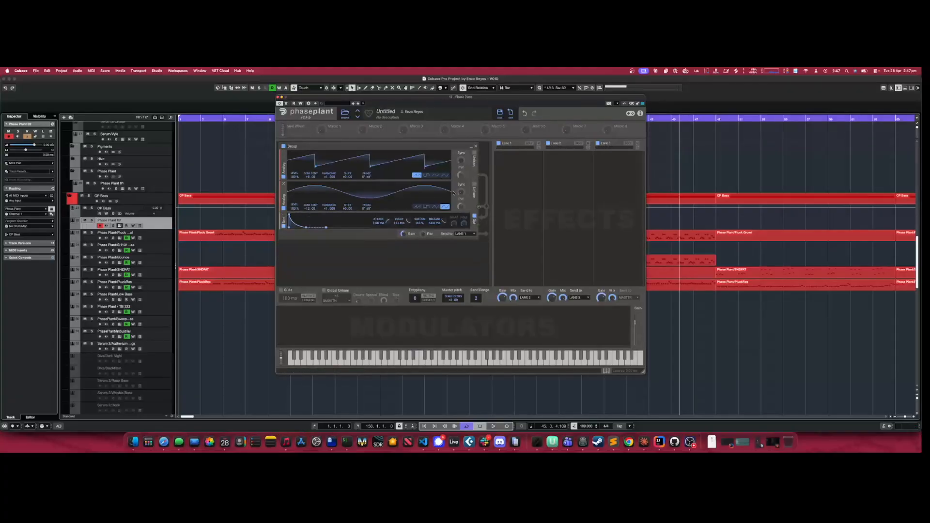
# Add a Ladder Filter to Lane 1 and audition the pluck through it
pyautogui.click(522, 156)
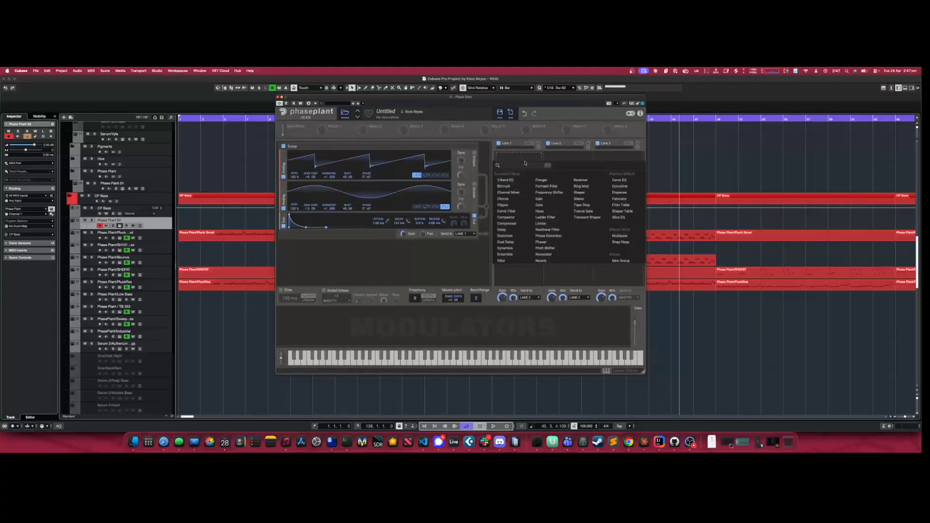
pyautogui.click(544, 217)
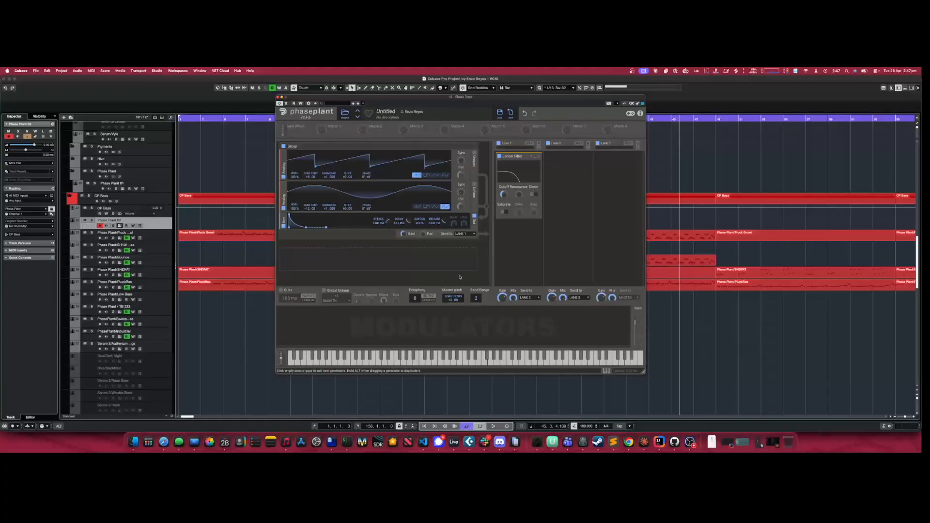
pyautogui.click(421, 362)
pyautogui.click(422, 362)
pyautogui.click(421, 362)
# Turn on the Ladder Filter's Saturate option and audition the result
pyautogui.click(506, 212)
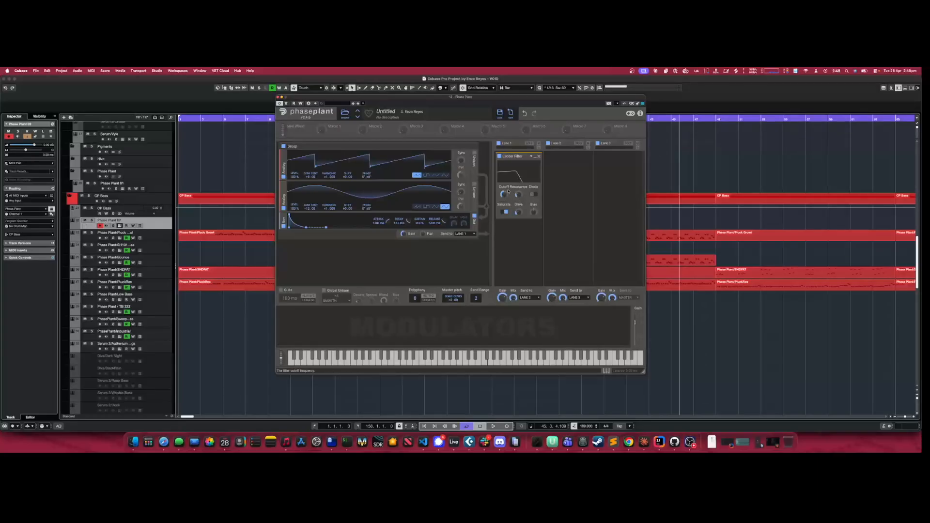
pyautogui.click(420, 363)
pyautogui.click(419, 362)
pyautogui.click(420, 362)
# Adjust the Ladder Filter's drive and resonance and audition the bass across several notes
pyautogui.moveTo(519, 211)
pyautogui.mouseDown()
pyautogui.moveTo(518, 201)
pyautogui.moveTo(518, 209)
pyautogui.mouseUp()
pyautogui.moveTo(518, 193); pyautogui.dragTo(518, 193)
pyautogui.click(419, 364)
pyautogui.click(420, 364)
pyautogui.moveTo(385, 362); pyautogui.dragTo(418, 361)
# Try a Bitcrush effect below the Ladder Filter in Lane 1 and remove it
pyautogui.click(560, 175)
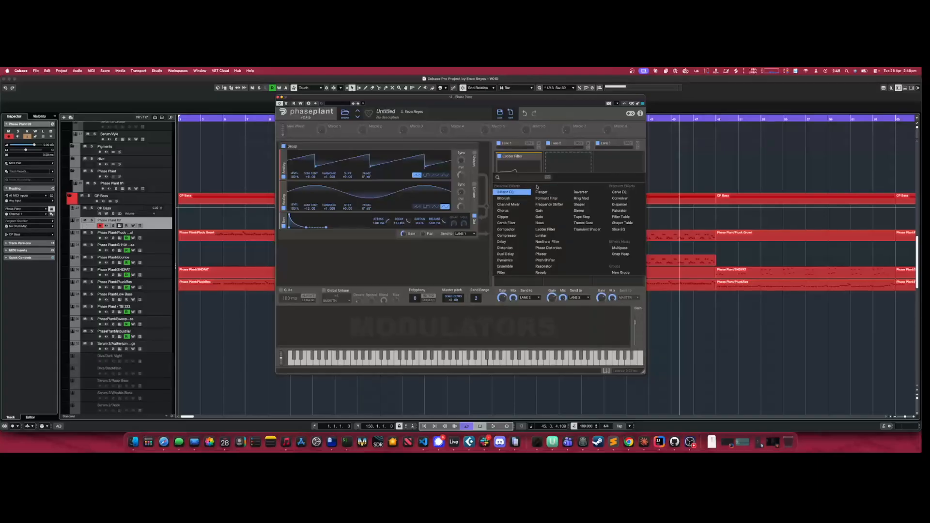
pyautogui.click(451, 266)
pyautogui.click(505, 235)
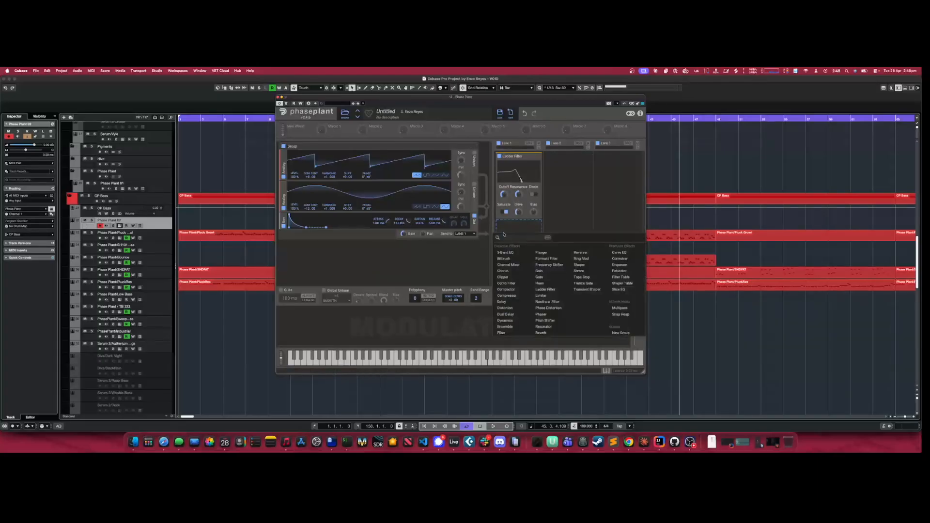
pyautogui.click(504, 260)
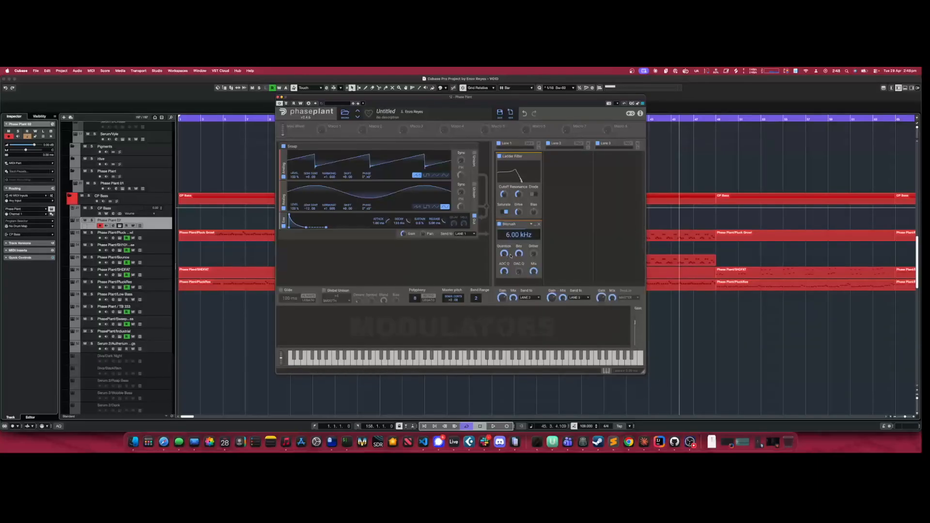
pyautogui.click(538, 224)
# Try a Distortion effect below the Ladder Filter, check its distortion types, and remove it
pyautogui.click(518, 231)
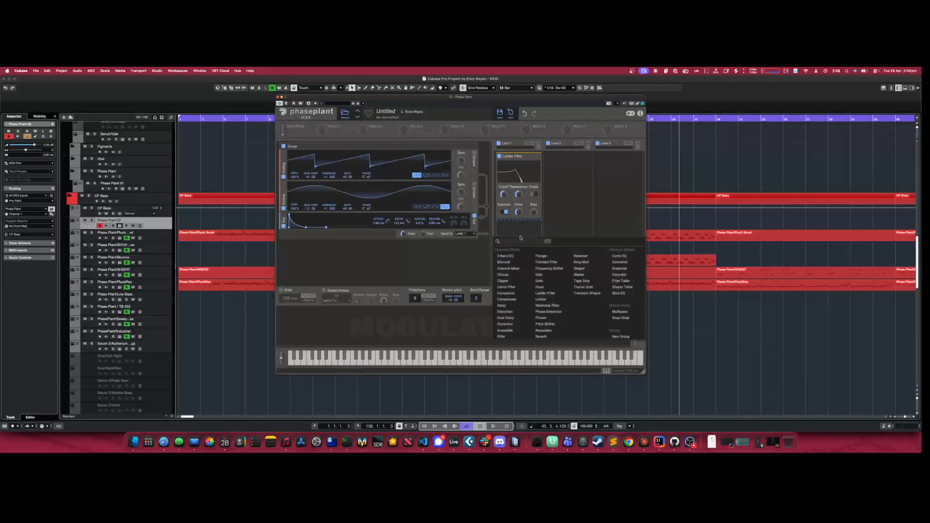
pyautogui.click(513, 315)
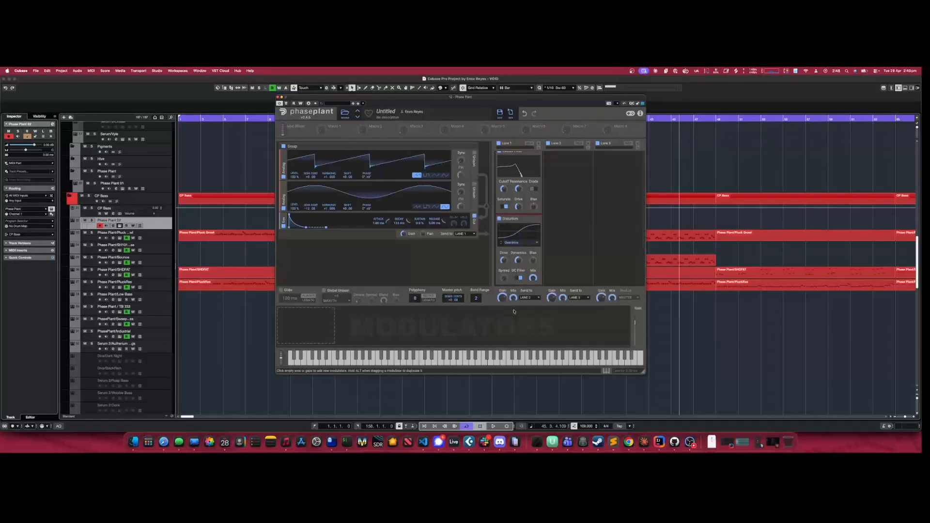
pyautogui.click(521, 243)
pyautogui.click(522, 243)
pyautogui.click(537, 219)
# Add Bitcrush below the Ladder Filter in Lane 1 and load its factory Lo-fi preset
pyautogui.click(518, 226)
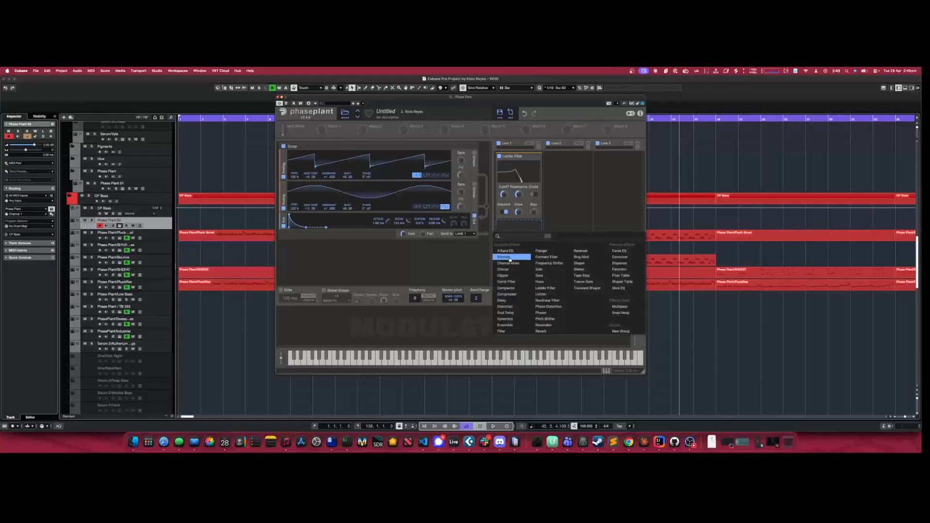
pyautogui.click(510, 259)
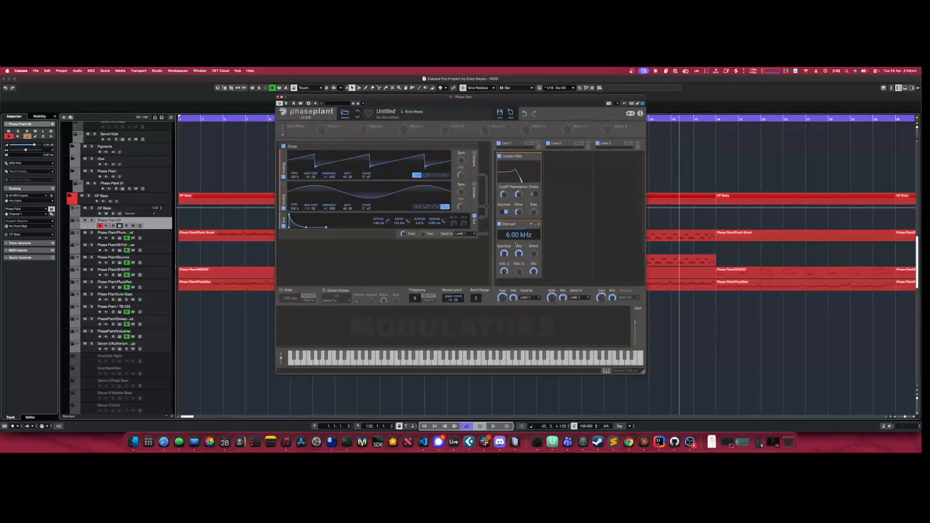
pyautogui.click(531, 226)
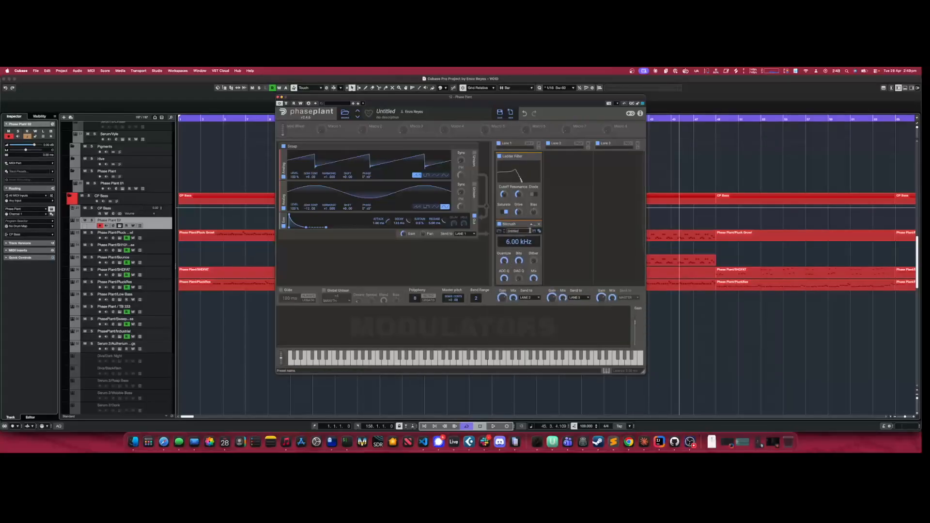
pyautogui.click(500, 232)
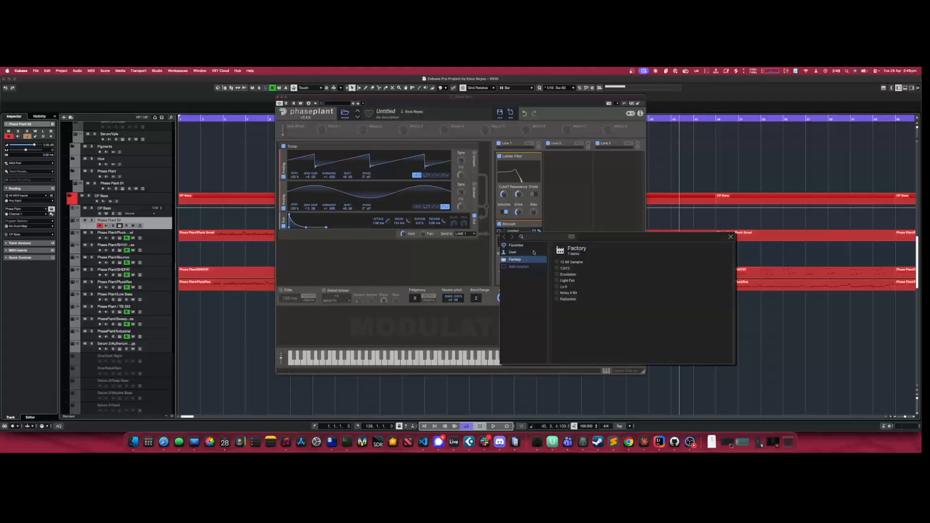
pyautogui.doubleClick(564, 287)
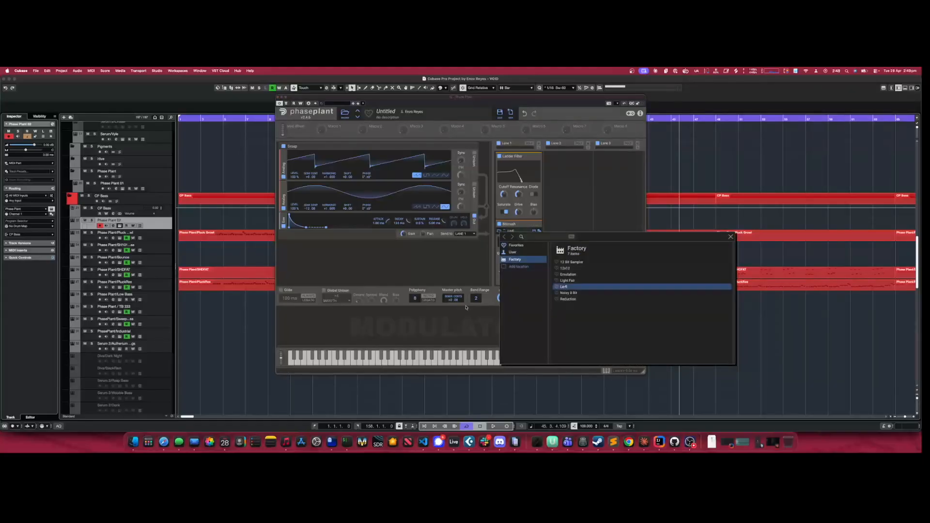
# Audition the bass pluck through the Lo-fi Bitcrush with repeated notes
pyautogui.click(422, 363)
pyautogui.click(424, 362)
pyautogui.moveTo(426, 362)
pyautogui.mouseDown()
pyautogui.moveTo(492, 363)
pyautogui.moveTo(427, 363)
pyautogui.mouseUp()
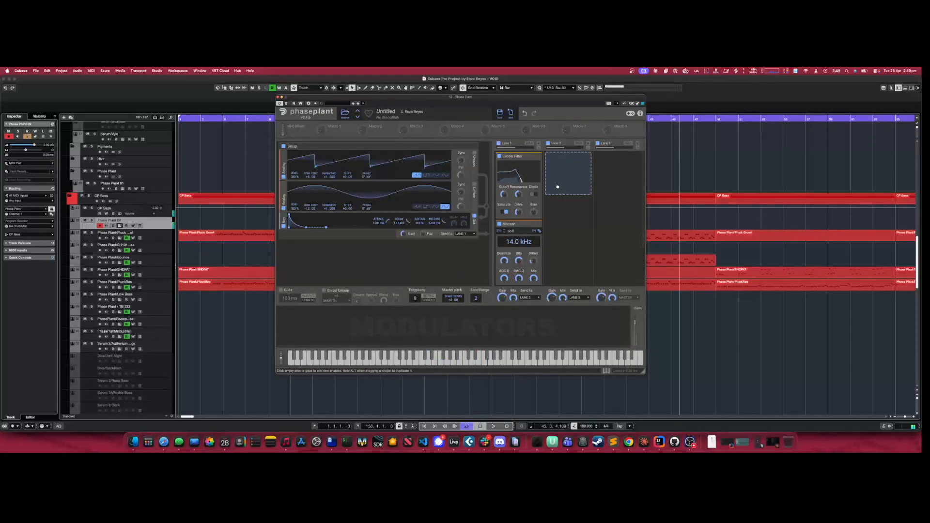
# Replace the Bitcrush in Lane 1 with a Distortion effect below the Ladder Filter and audition a few notes
pyautogui.click(535, 227)
pyautogui.click(535, 228)
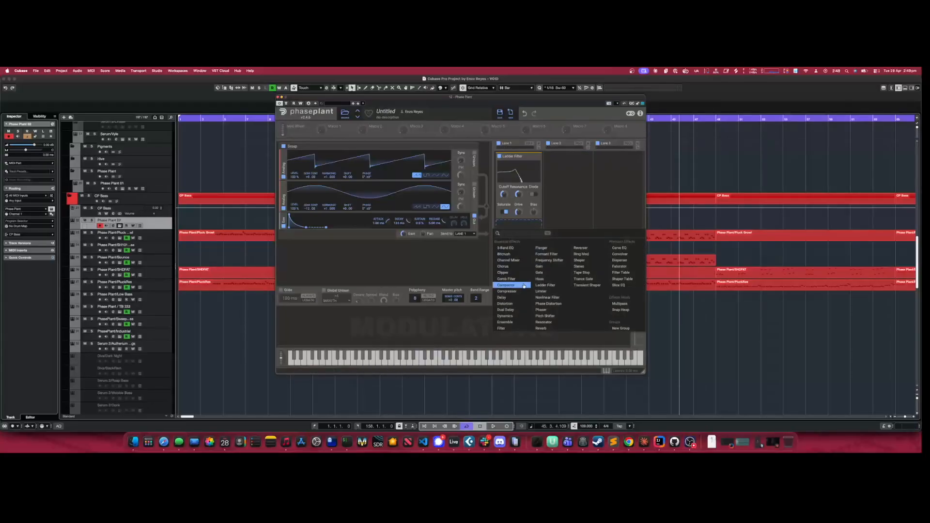
pyautogui.click(521, 305)
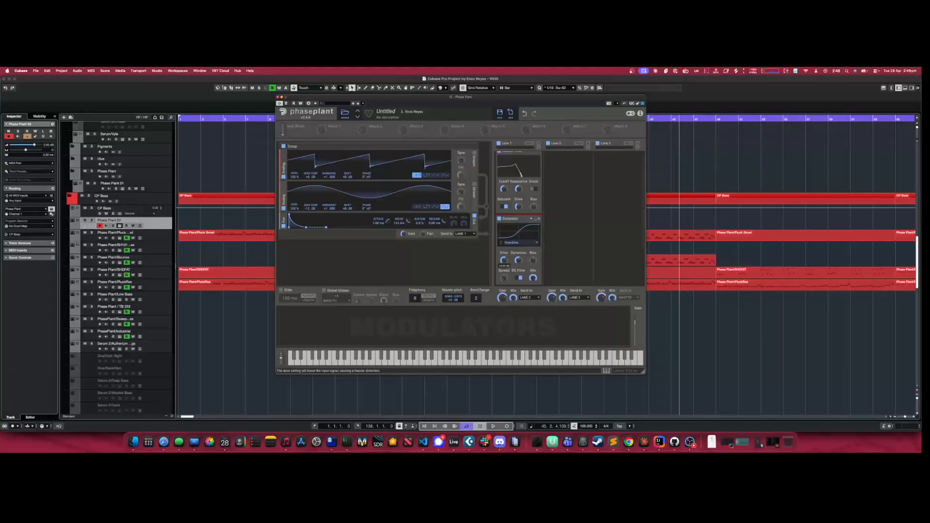
pyautogui.click(421, 363)
pyautogui.moveTo(421, 365); pyautogui.dragTo(458, 365)
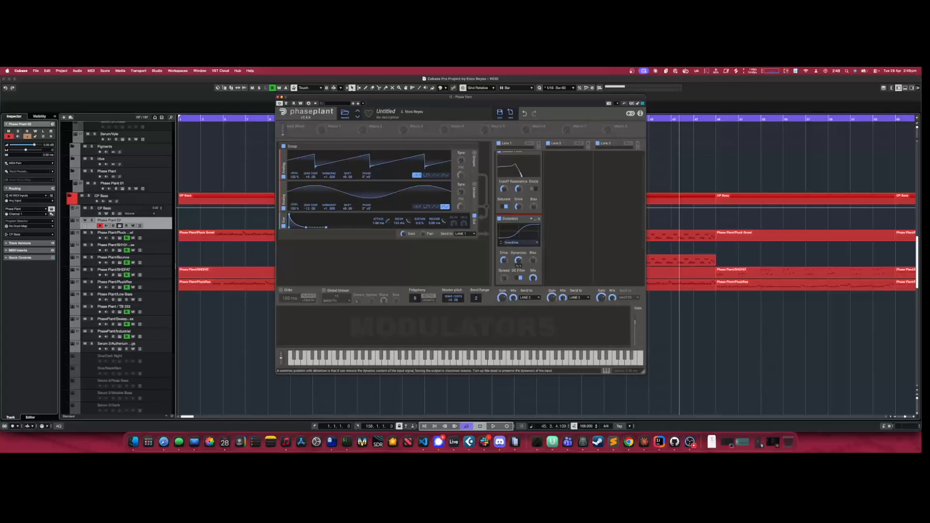
# Change the Distortion type to Saturate and audition the bass pluck
pyautogui.click(530, 243)
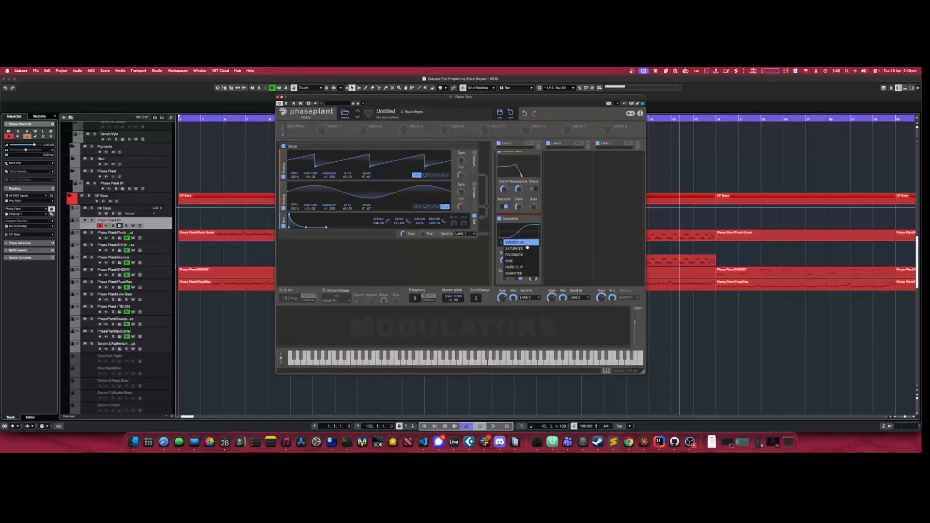
pyautogui.click(527, 248)
pyautogui.moveTo(426, 364); pyautogui.dragTo(440, 363)
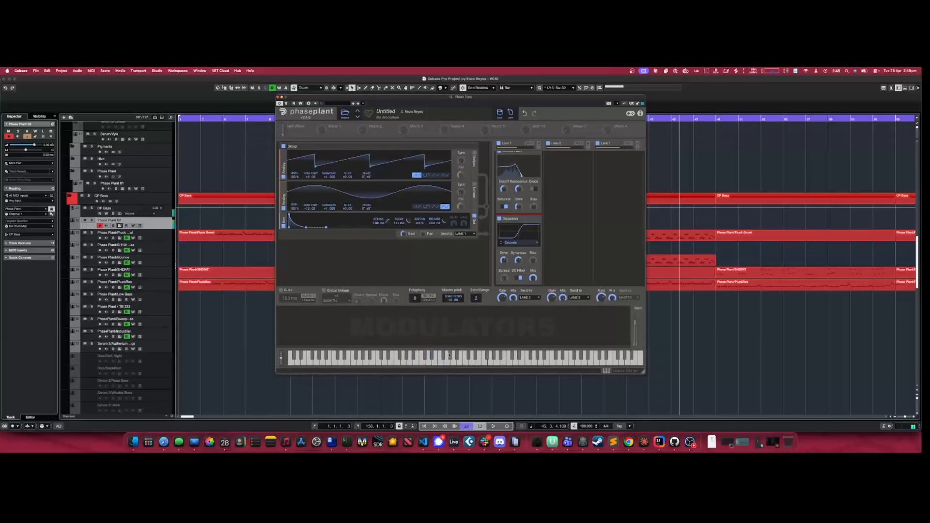
# Add a Formant Filter to Lane 2 and audition the bass pluck through it
pyautogui.click(574, 189)
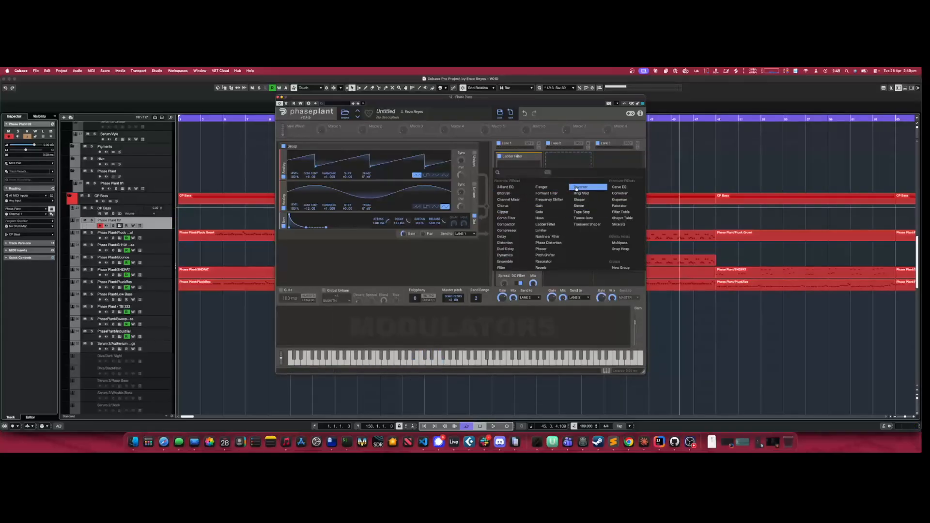
pyautogui.click(546, 193)
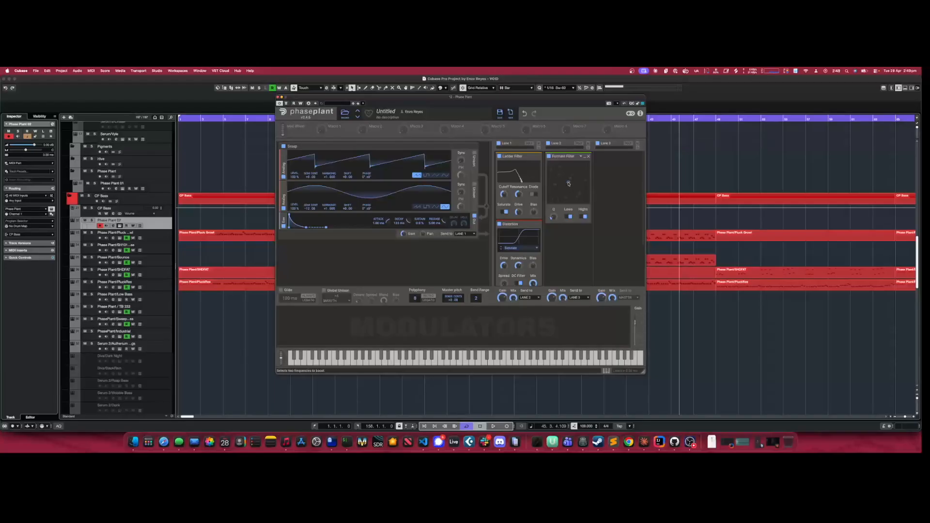
pyautogui.click(435, 358)
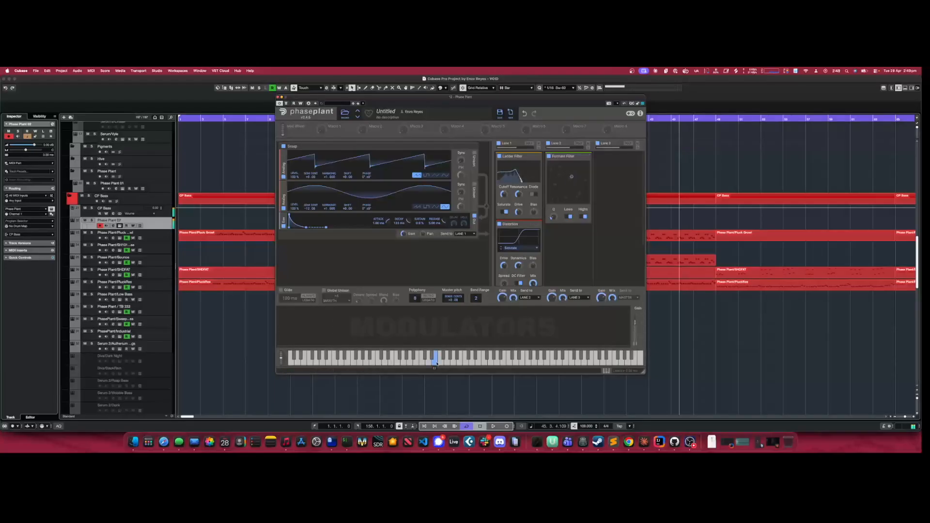
pyautogui.click(434, 359)
pyautogui.moveTo(434, 360)
pyautogui.mouseDown()
pyautogui.moveTo(405, 363)
pyautogui.moveTo(414, 363)
pyautogui.mouseUp()
# Add two LFO modulators and offset the phase of the second one
pyautogui.click(343, 308)
pyautogui.click(323, 320)
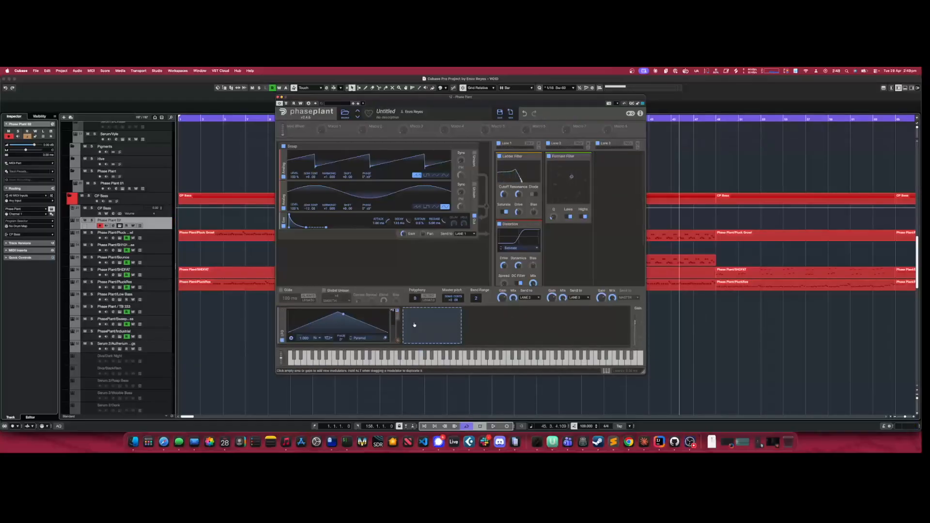
pyautogui.click(446, 315)
pyautogui.click(431, 330)
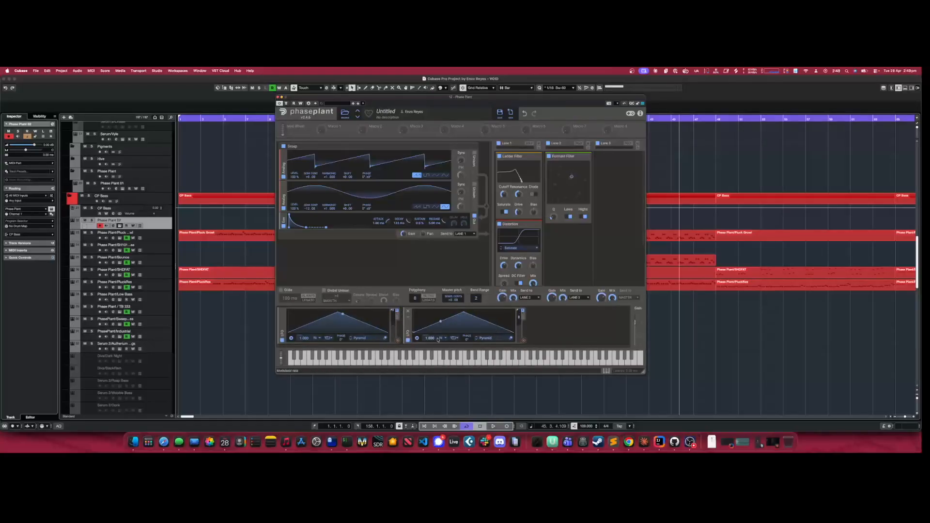
pyautogui.moveTo(466, 339); pyautogui.dragTo(466, 333)
# Assign the two LFOs to the Formant Filter's two frequency axes, one LFO per axis
pyautogui.moveTo(523, 340); pyautogui.dragTo(550, 183)
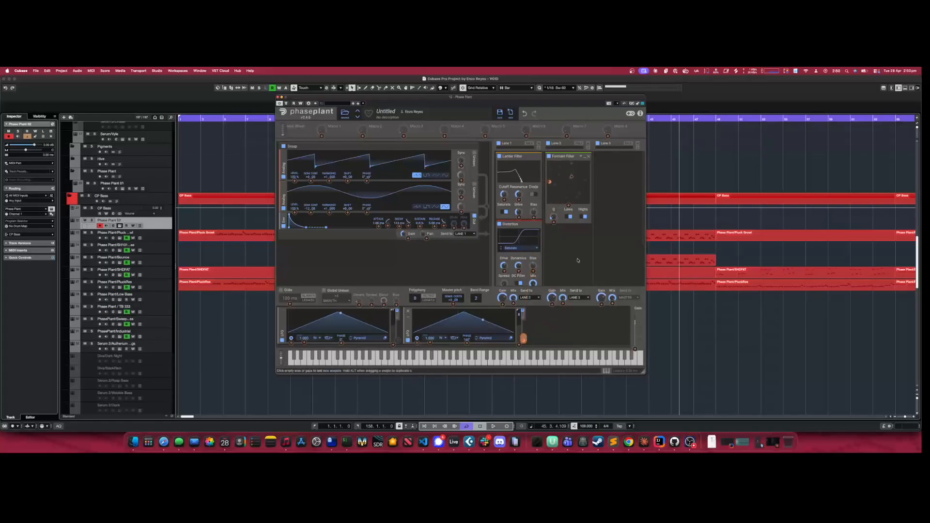
pyautogui.click(523, 339)
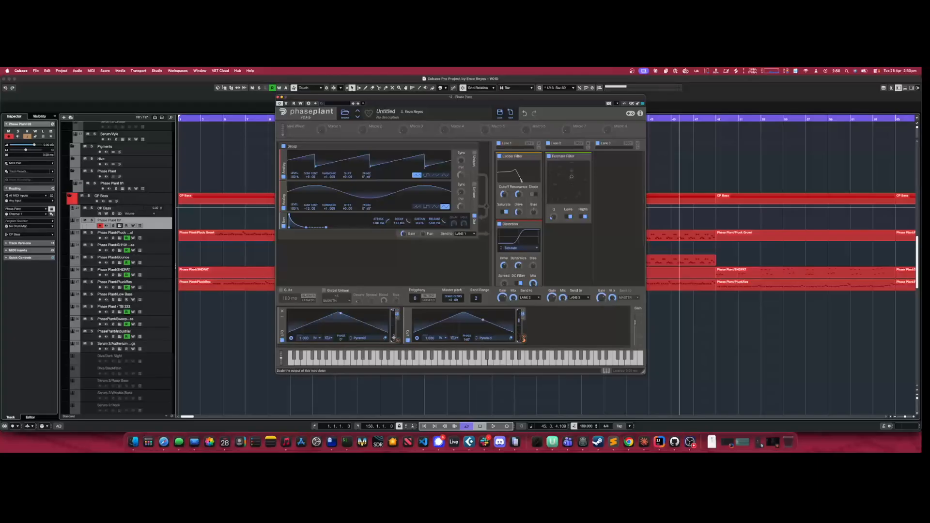
pyautogui.click(397, 340)
pyautogui.moveTo(568, 205); pyautogui.dragTo(568, 183)
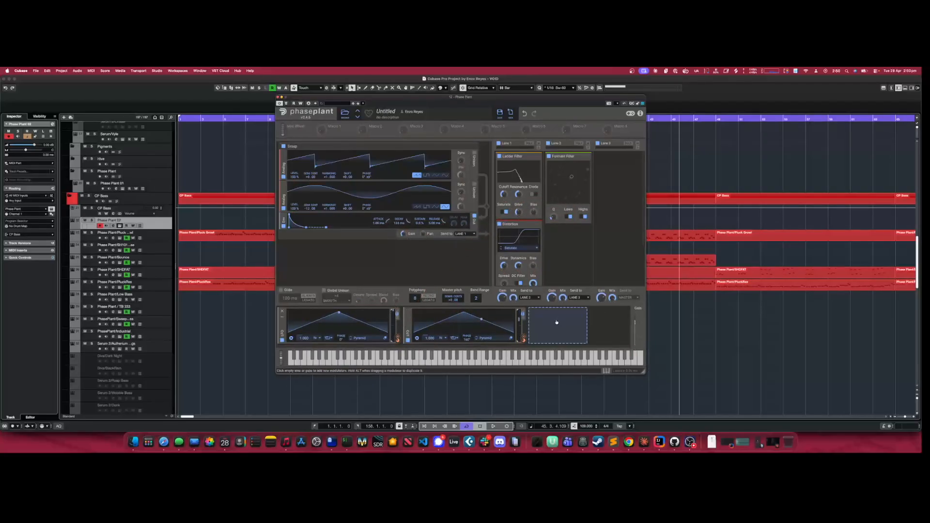
# Add a Random modulator after the two LFOs and assign it to the Formant Filter in Lane 2
pyautogui.click(562, 322)
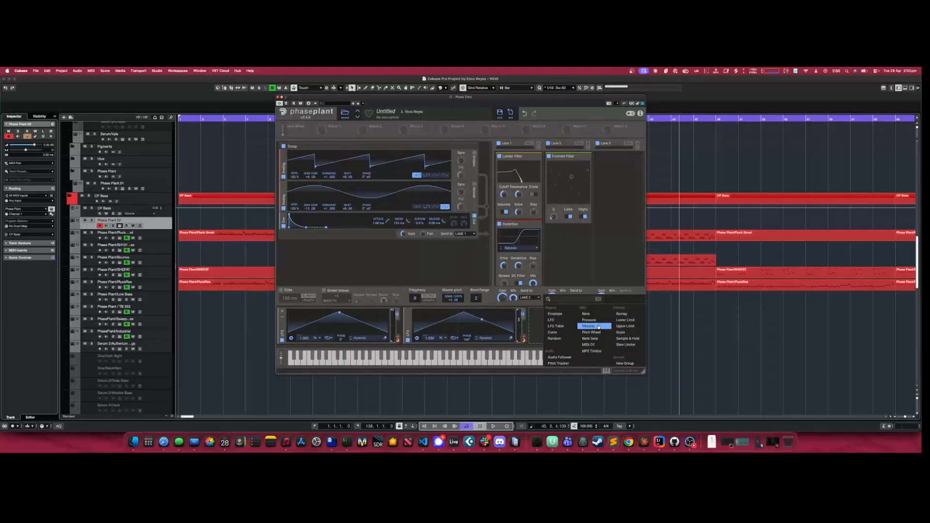
pyautogui.click(557, 339)
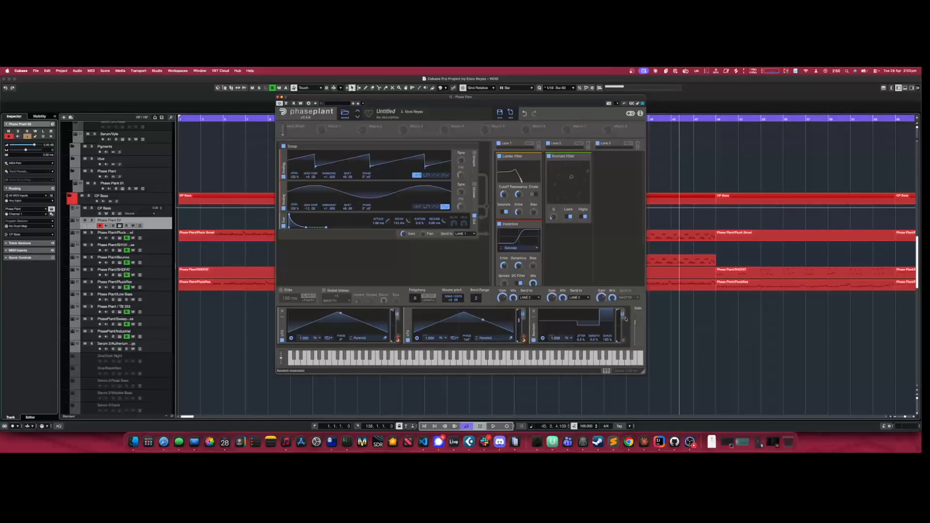
pyautogui.click(622, 340)
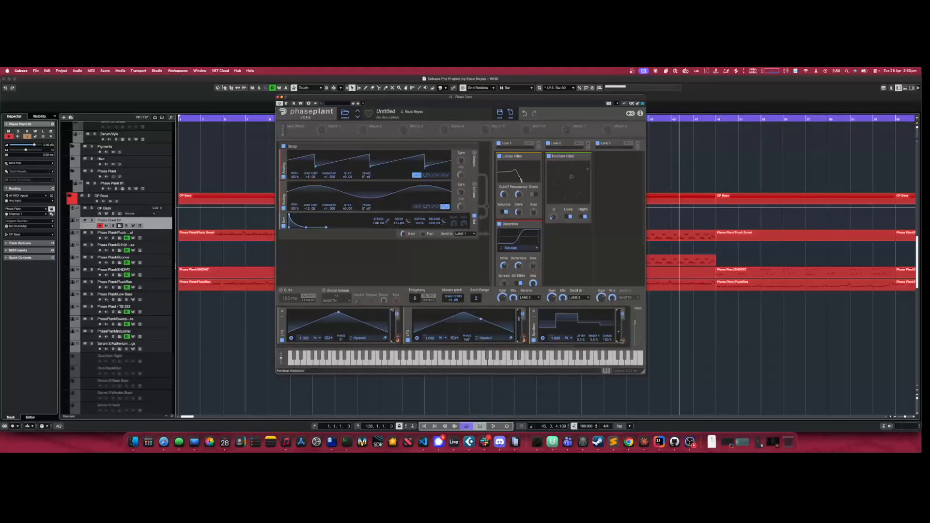
pyautogui.click(568, 208)
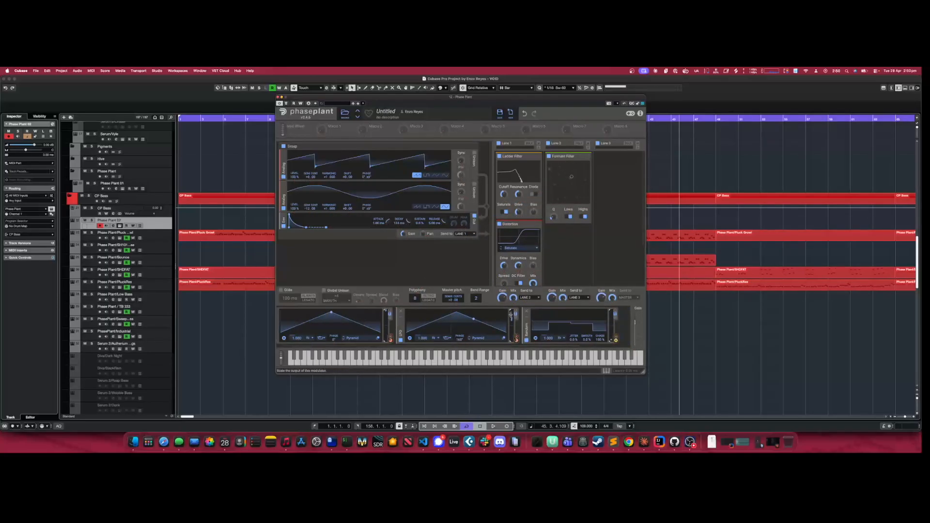
# Audition the modulated Formant Filter by playing repeated low notes on the plugin keyboard
pyautogui.click(422, 363)
pyautogui.click(423, 363)
pyautogui.click(423, 364)
pyautogui.click(423, 364)
pyautogui.click(422, 363)
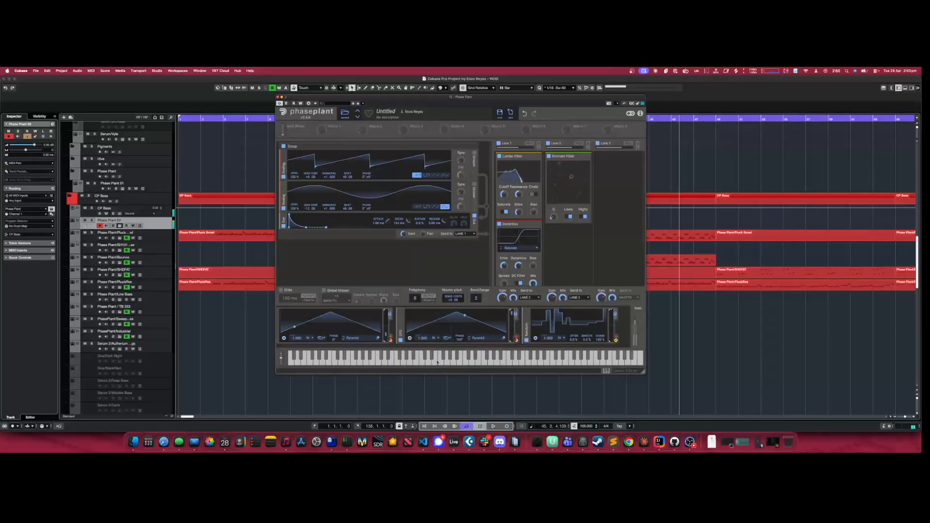
pyautogui.click(423, 364)
pyautogui.click(421, 363)
pyautogui.click(421, 363)
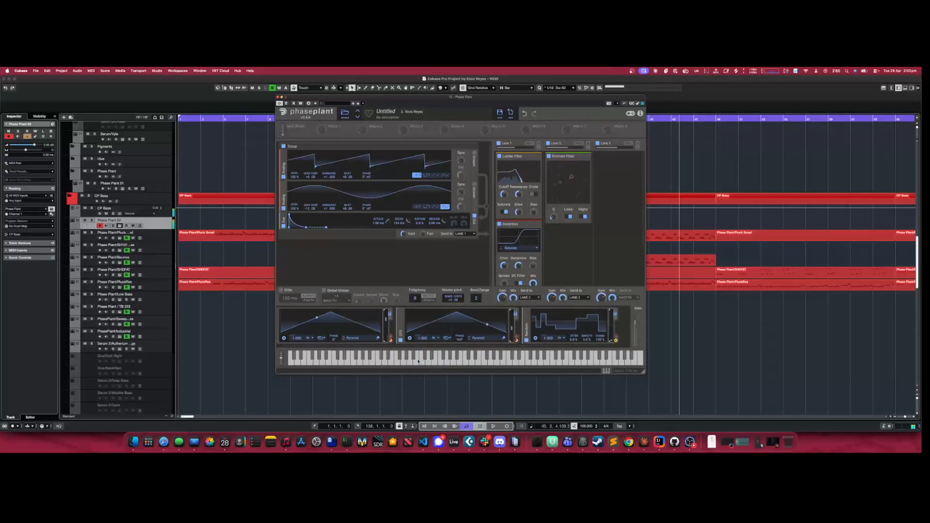
pyautogui.click(417, 361)
pyautogui.click(417, 361)
pyautogui.click(416, 361)
pyautogui.click(416, 360)
pyautogui.click(416, 360)
pyautogui.click(416, 360)
pyautogui.click(416, 360)
pyautogui.click(416, 360)
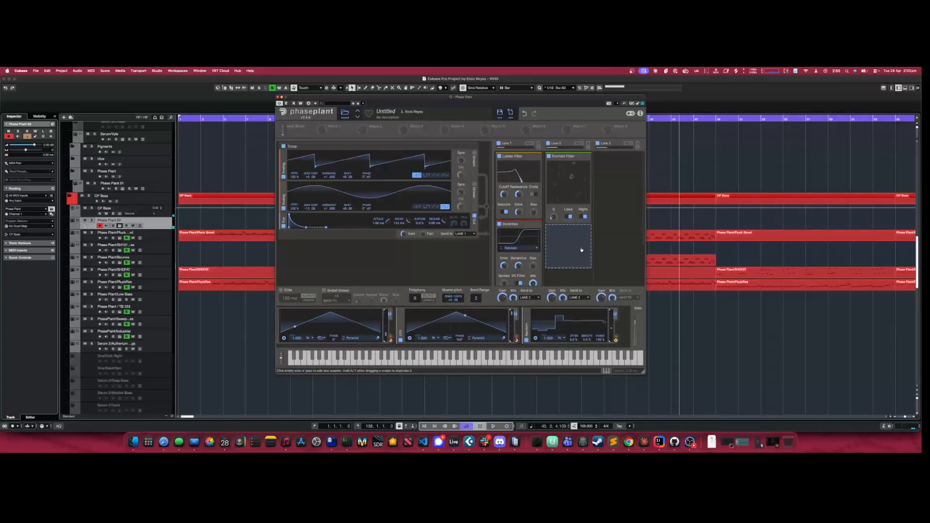
# Add a Faturator below the Formant Filter in Lane 2 and audition it with several notes
pyautogui.click(569, 236)
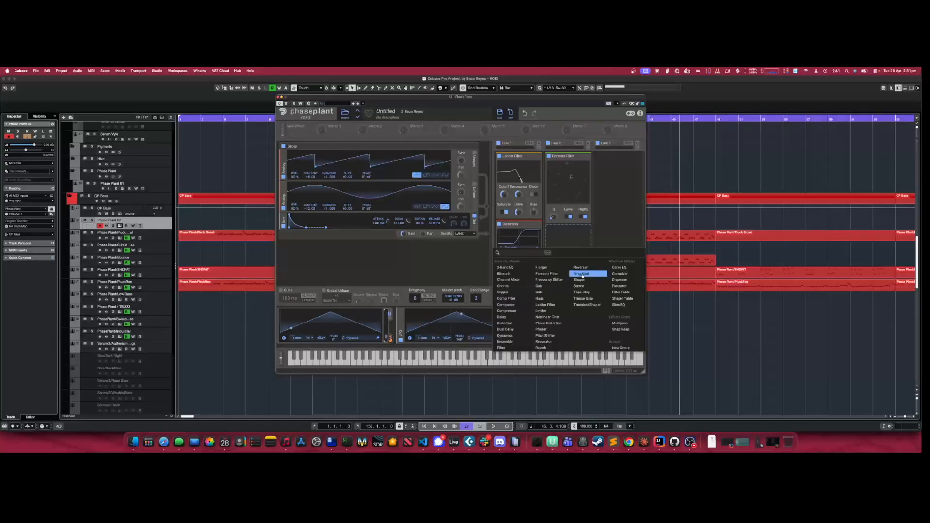
pyautogui.click(621, 286)
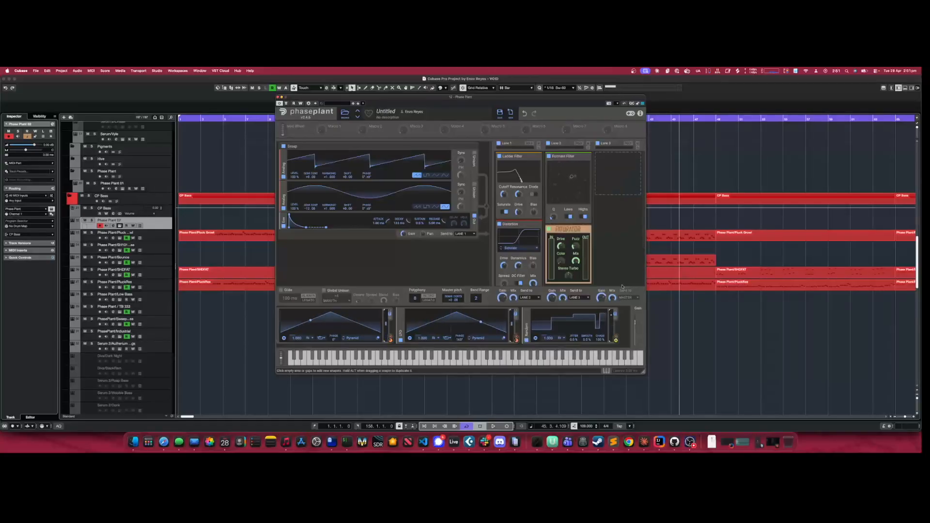
pyautogui.click(421, 361)
pyautogui.click(431, 362)
pyautogui.moveTo(441, 362)
pyautogui.mouseDown()
pyautogui.moveTo(478, 362)
pyautogui.moveTo(431, 363)
pyautogui.mouseUp()
pyautogui.click(408, 362)
pyautogui.click(408, 362)
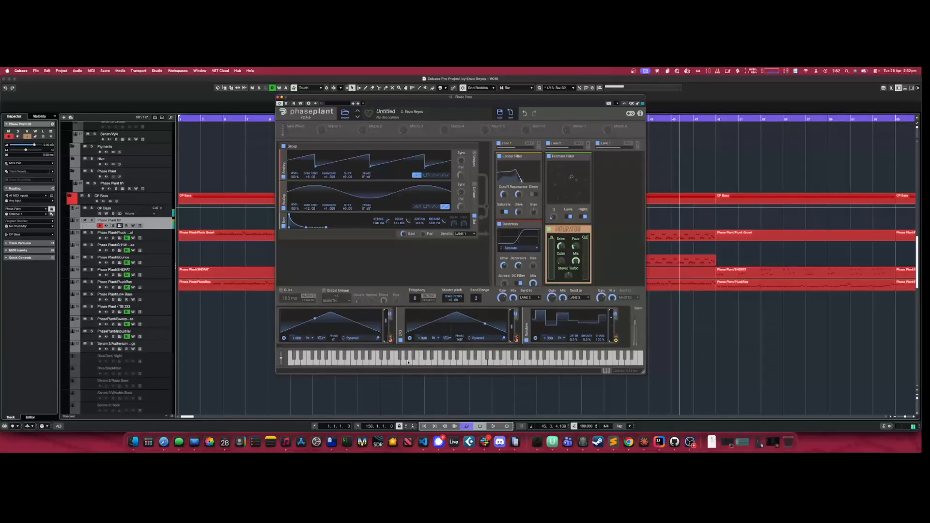
# Try moving the first Pluck Growl clip onto the Phase Plant 02 track and return it to its own track
pyautogui.click(249, 263)
pyautogui.moveTo(230, 238); pyautogui.dragTo(229, 228)
pyautogui.moveTo(464, 97); pyautogui.dragTo(766, 240)
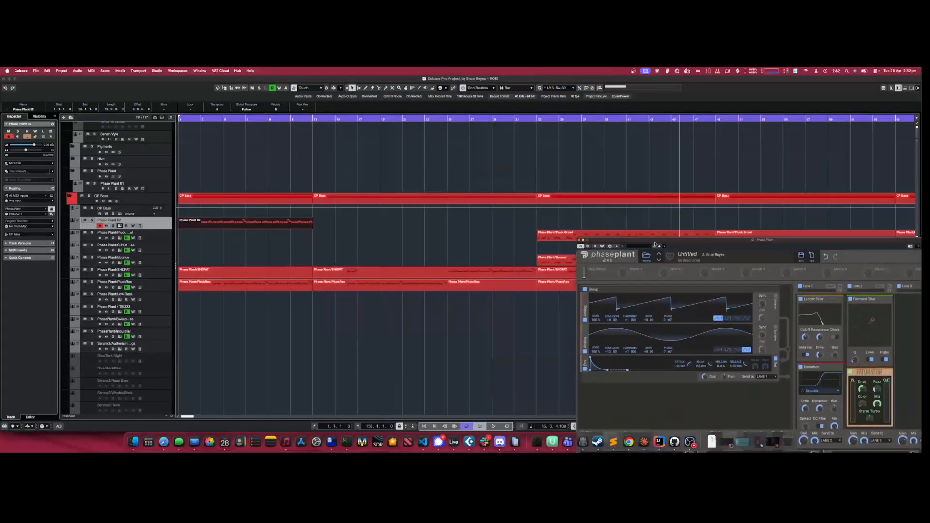
pyautogui.moveTo(255, 227); pyautogui.dragTo(257, 237)
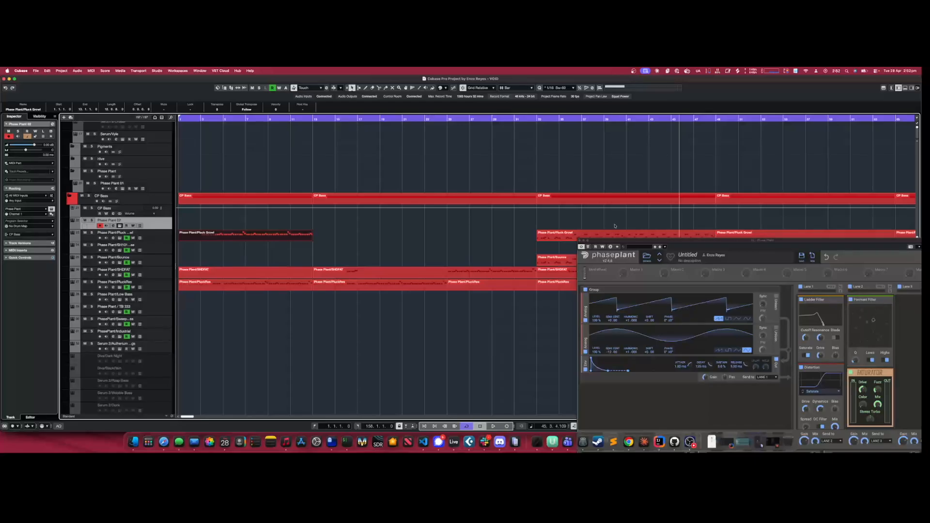
# Copy the PhasePlant/Industrial clip onto the Phase Plant 02 track at bar 163 and play it with the full plugin window in view
pyautogui.moveTo(188, 416); pyautogui.dragTo(217, 416)
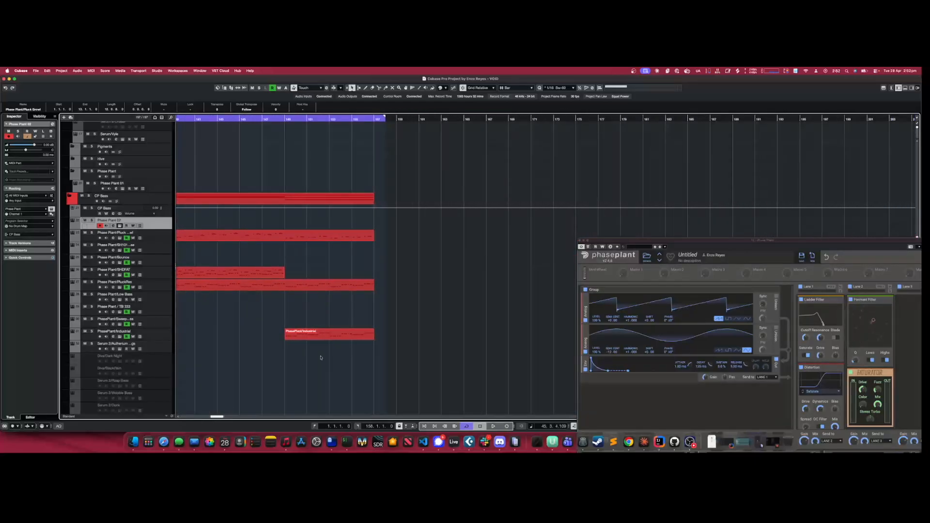
pyautogui.moveTo(373, 336); pyautogui.dragTo(465, 224)
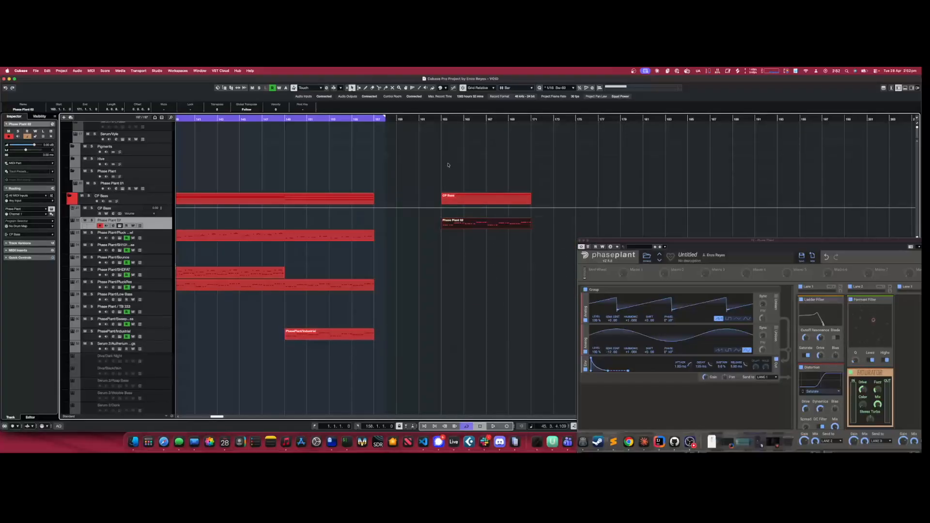
pyautogui.click(443, 118)
pyautogui.click(492, 426)
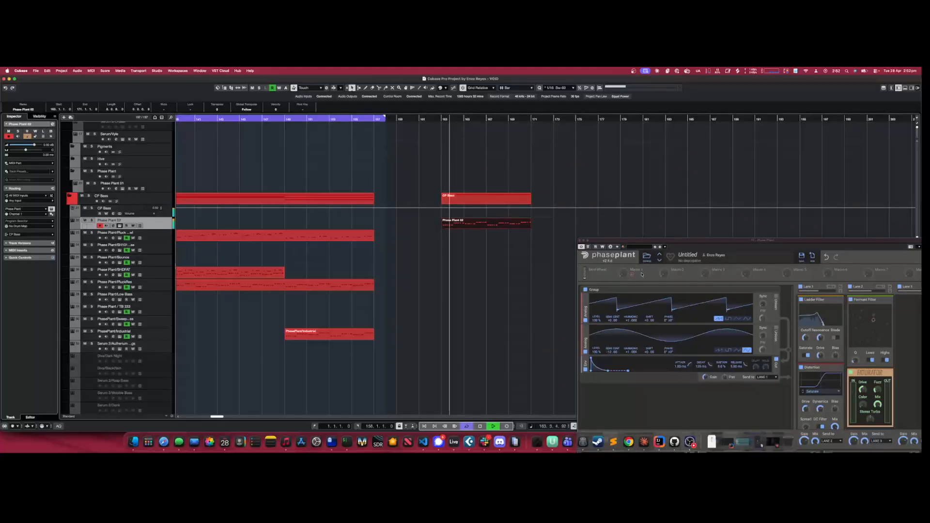
pyautogui.moveTo(661, 246); pyautogui.dragTo(593, 135)
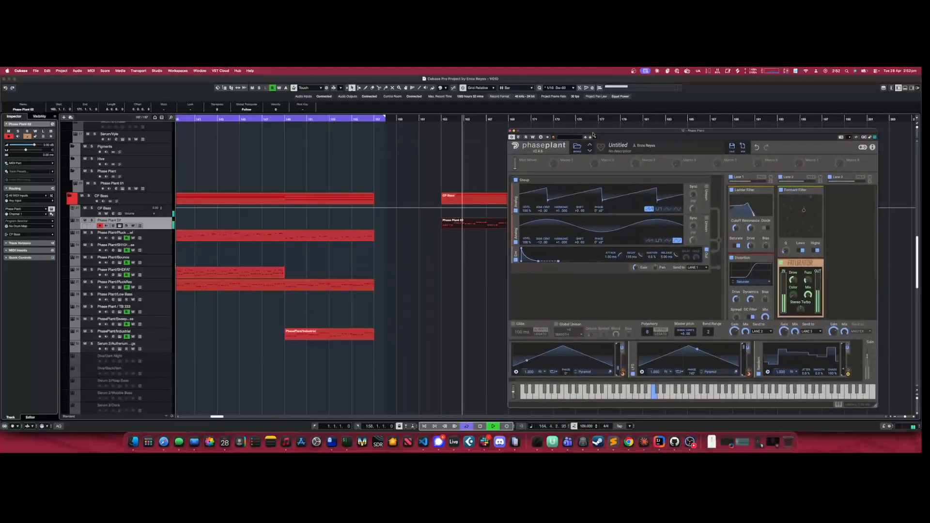
# Replace the Faturator in Lane 2 with a Resonator below the Formant Filter and adjust its Decay during playback
pyautogui.click(821, 263)
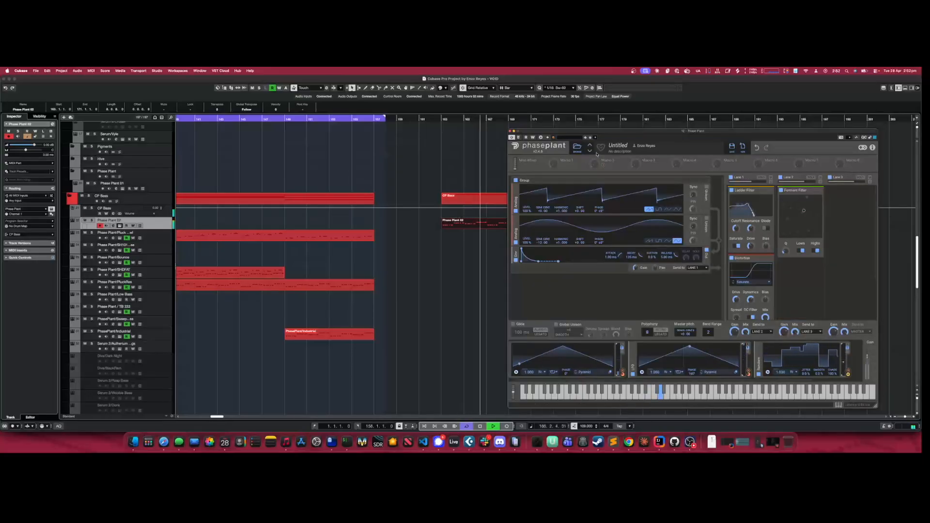
pyautogui.moveTo(604, 132); pyautogui.dragTo(603, 122)
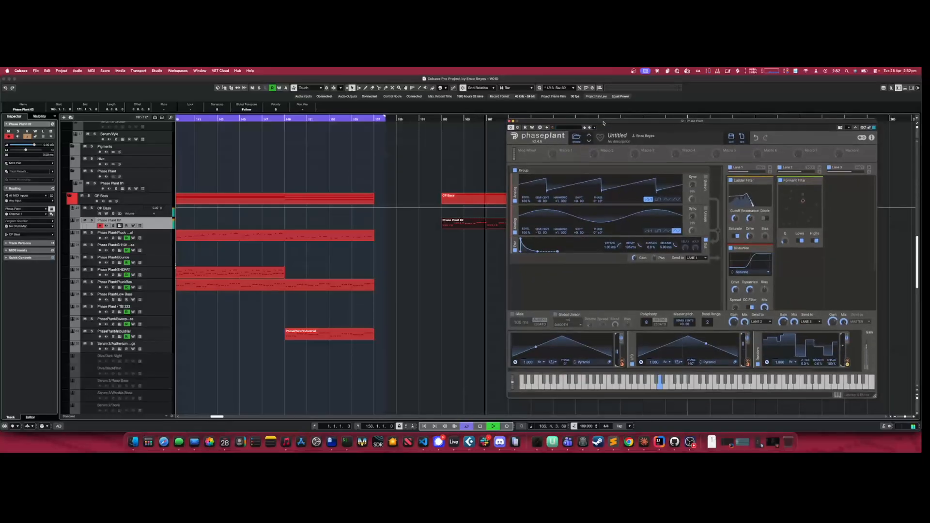
pyautogui.click(778, 268)
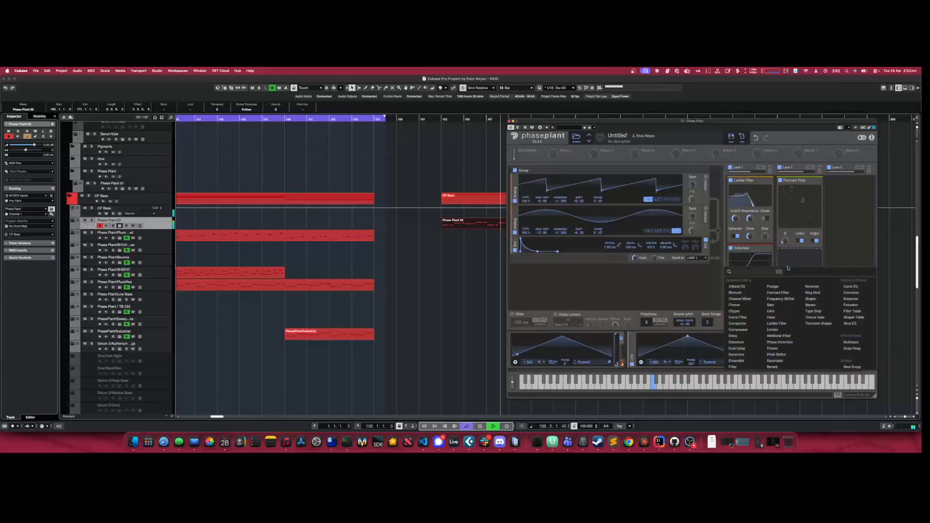
pyautogui.click(779, 360)
pyautogui.moveTo(785, 284)
pyautogui.moveTo(784, 283); pyautogui.dragTo(784, 286)
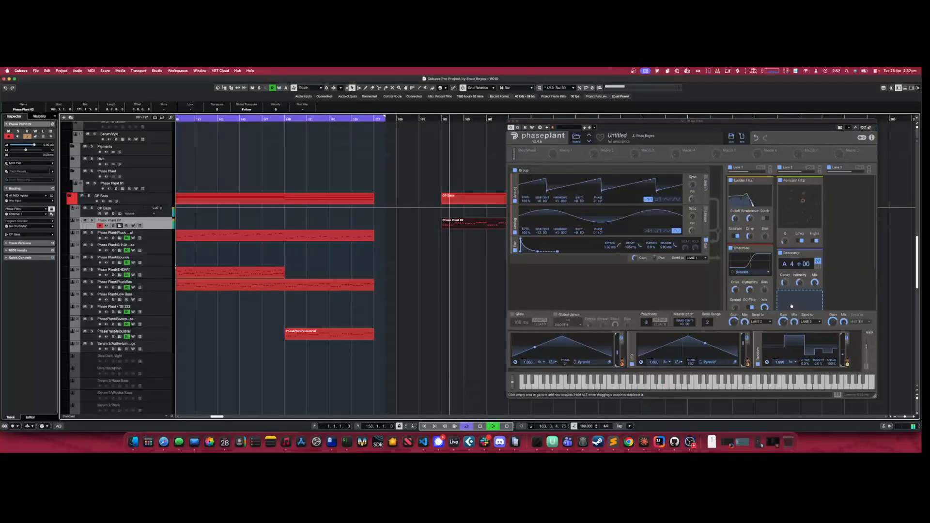
# Add a Filter effect below the Resonator in Lane 2
pyautogui.click(792, 306)
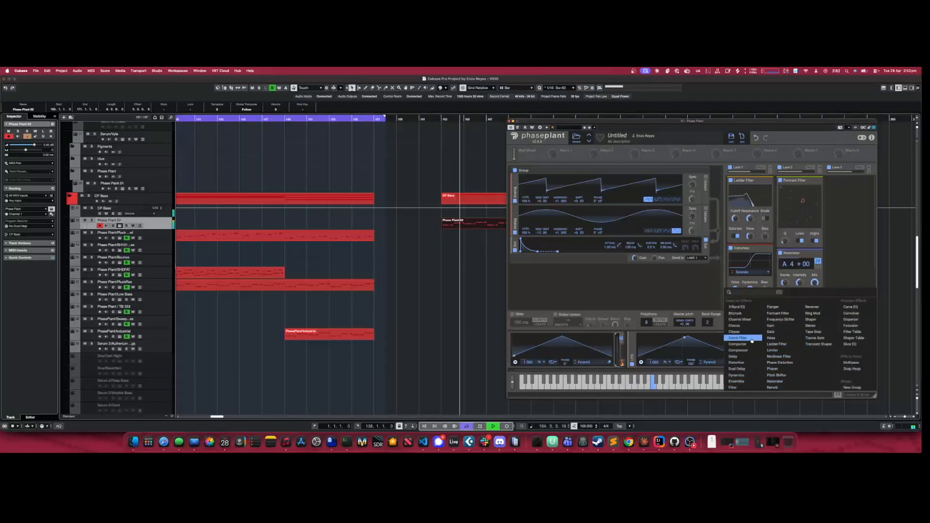
pyautogui.click(734, 387)
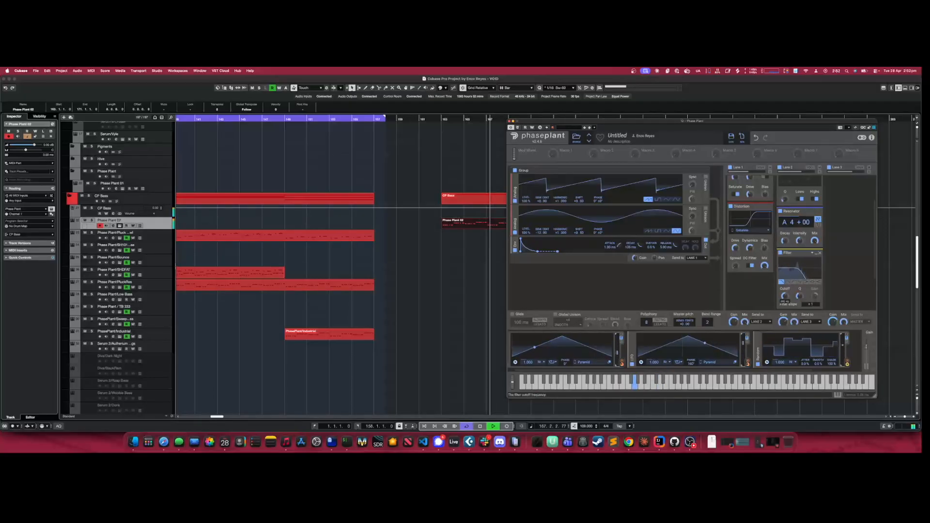
# Set the Lane 2 Filter's slope to x2 and adjust its resonance during playback, finishing with playback stopped
pyautogui.moveTo(810, 304); pyautogui.dragTo(810, 294)
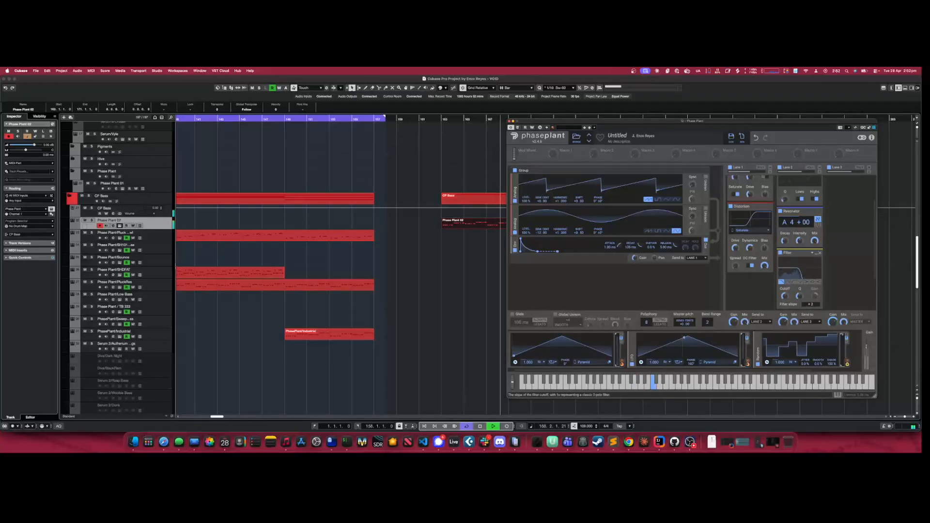
pyautogui.moveTo(800, 296); pyautogui.dragTo(800, 290)
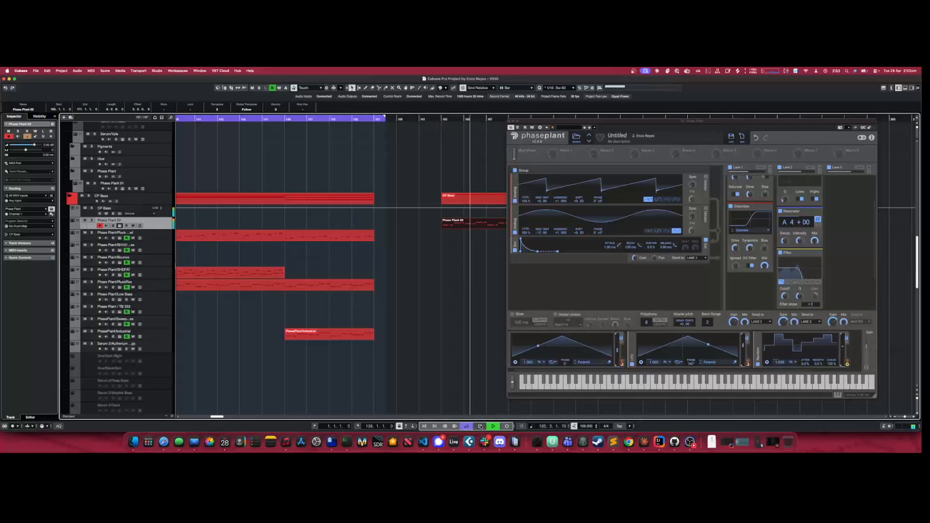
pyautogui.click(480, 425)
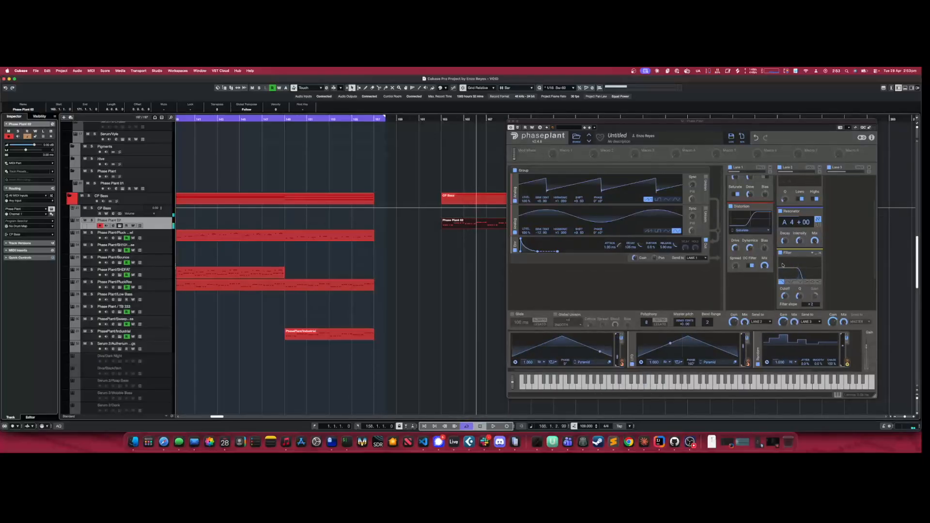
# Add a Noise generator to the Phase Plant group and move it above the output envelope
pyautogui.scroll(3, 780, 275)
pyautogui.scroll(-1, 780, 274)
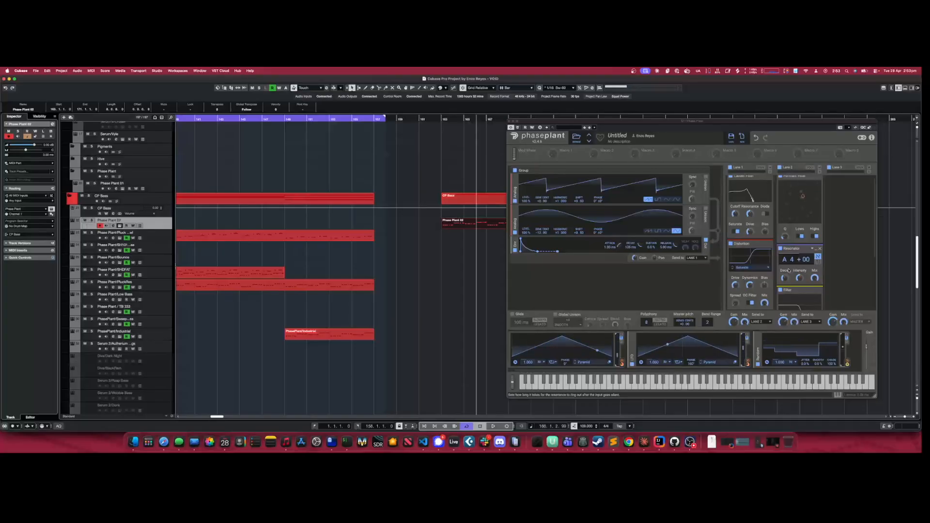
pyautogui.click(571, 267)
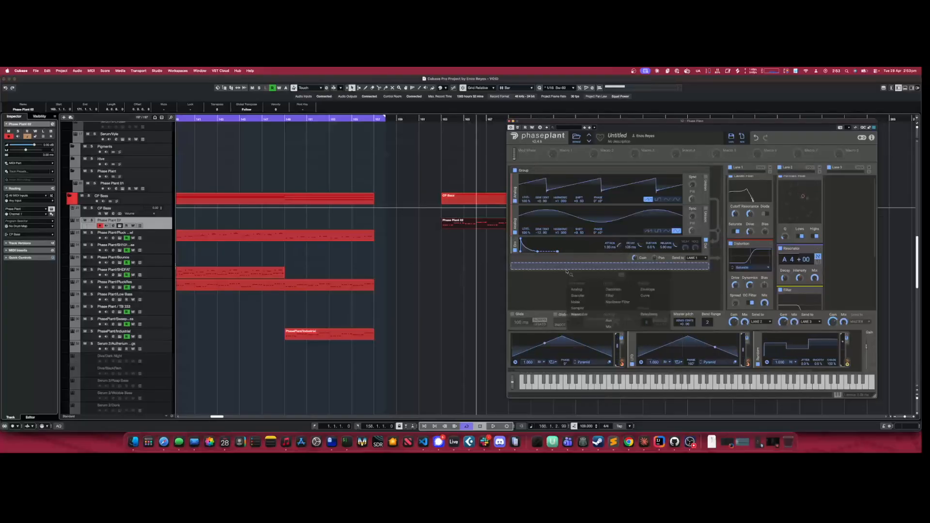
pyautogui.click(576, 302)
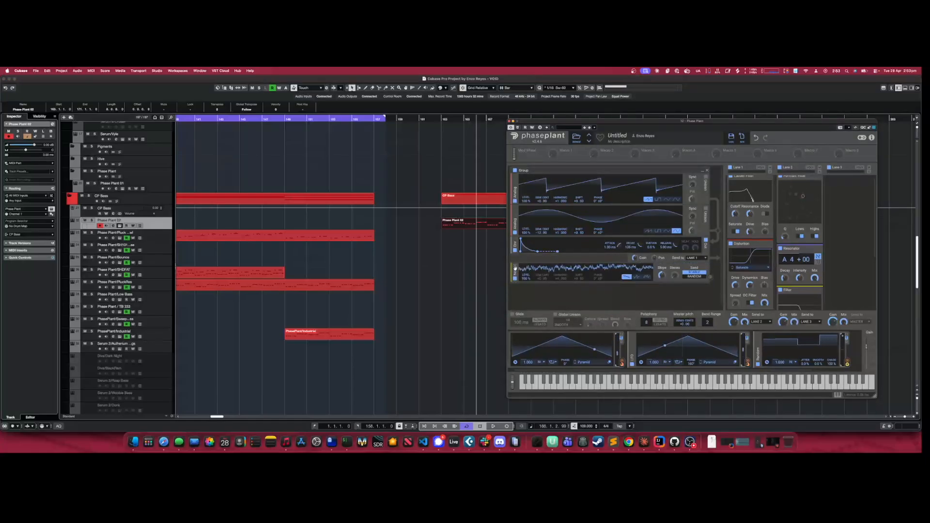
pyautogui.moveTo(517, 268); pyautogui.dragTo(517, 244)
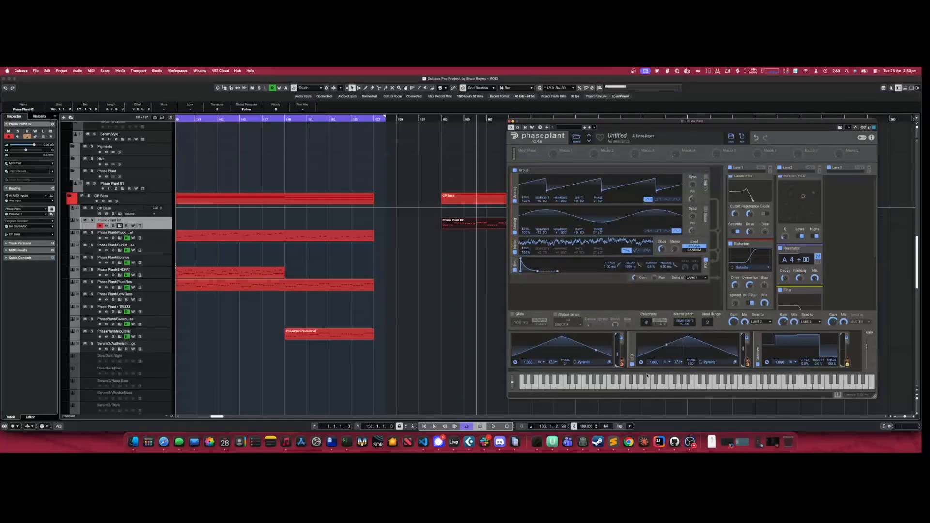
# Audition the patch with the noise layer and set the Polyphony to 1
pyautogui.click(493, 425)
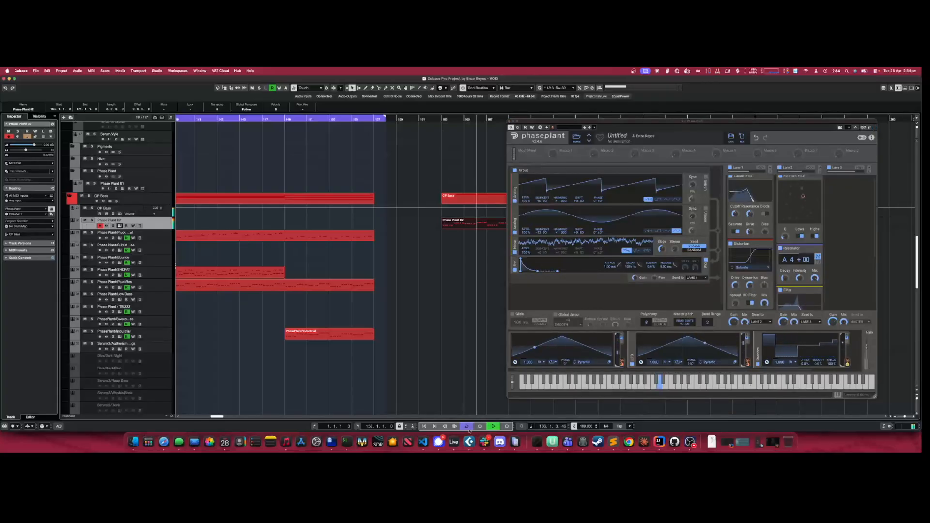
pyautogui.press('space')
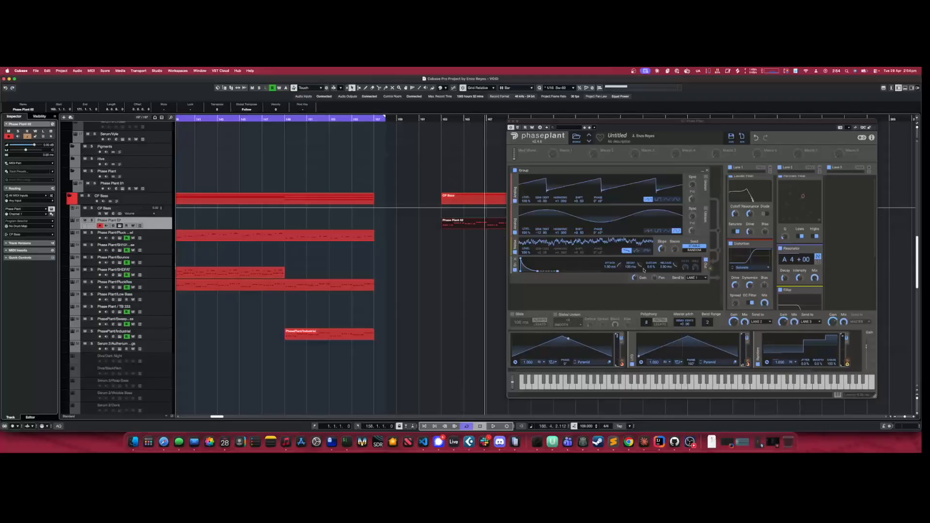
pyautogui.moveTo(646, 322); pyautogui.dragTo(646, 339)
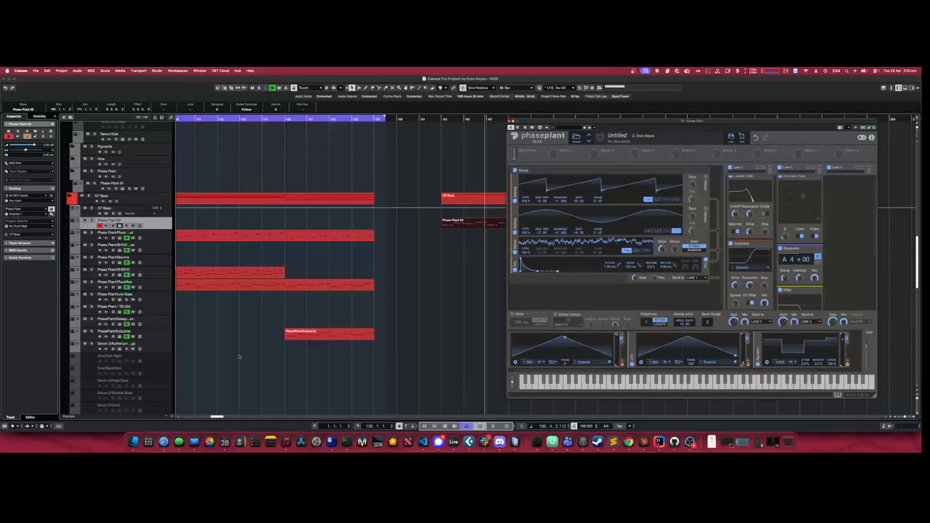
# Open the Phase Plant/SHDFAT clip in the Key Editor and expand its Scale Assistant settings
pyautogui.click(205, 273)
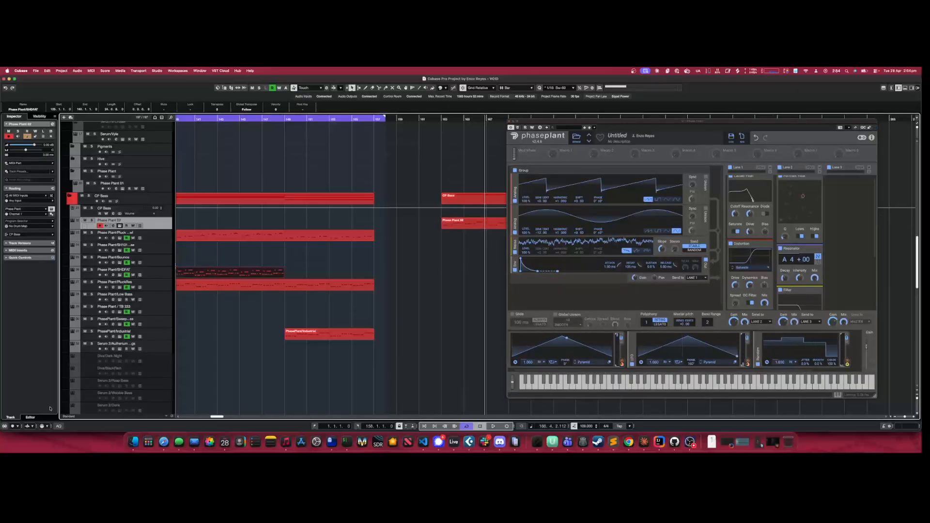
pyautogui.click(30, 417)
pyautogui.click(219, 269)
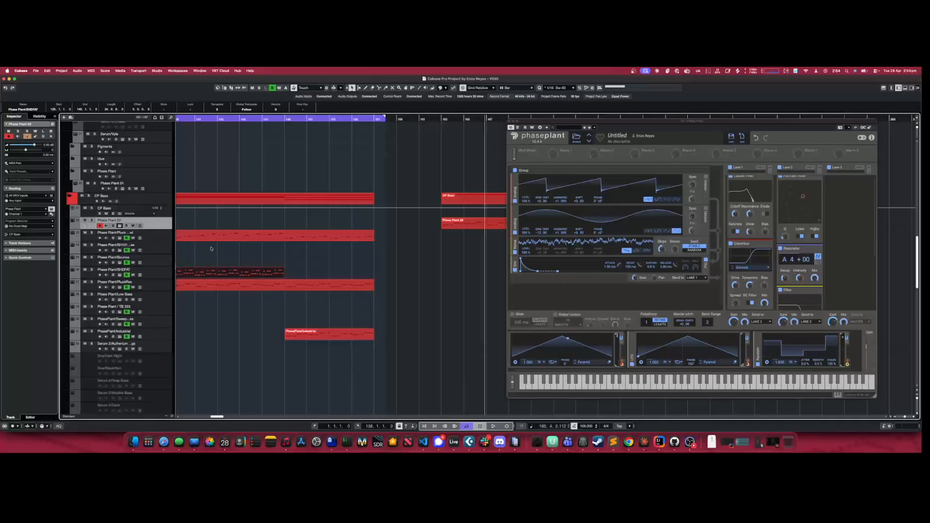
pyautogui.doubleClick(205, 271)
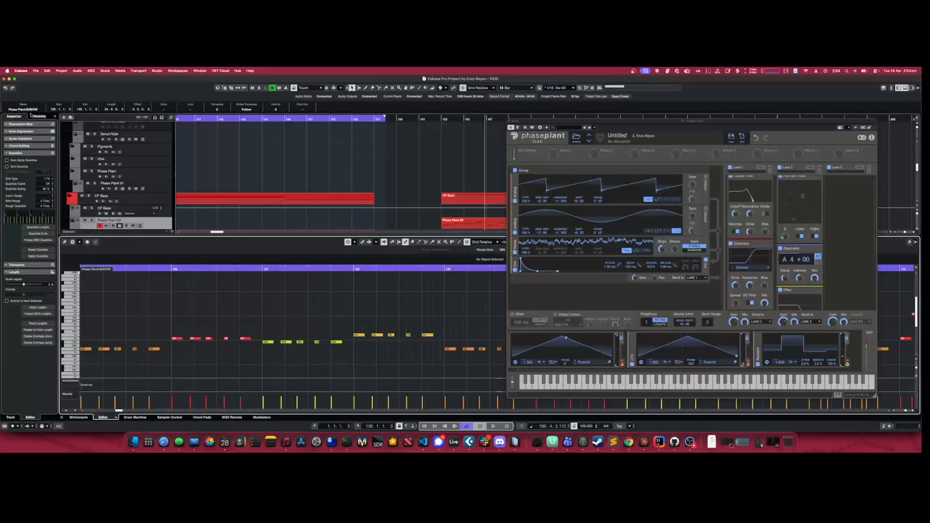
pyautogui.click(9, 139)
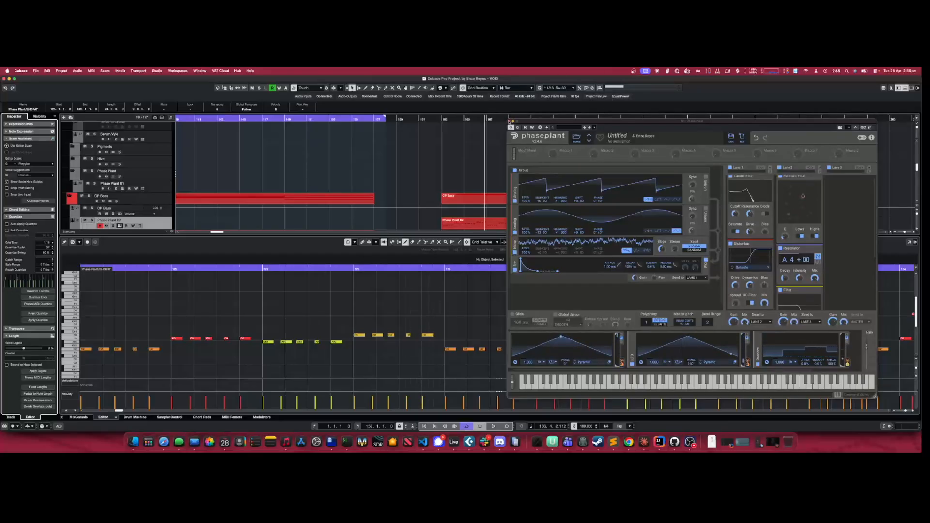
# Try moving the last note of bar 128 one key lower, play the passage from that bar, and undo the move
pyautogui.click(509, 122)
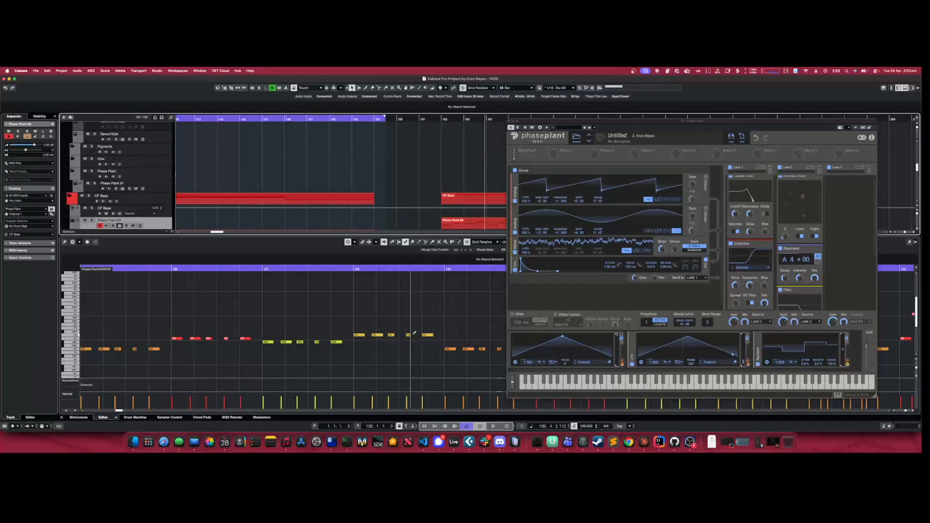
pyautogui.click(347, 242)
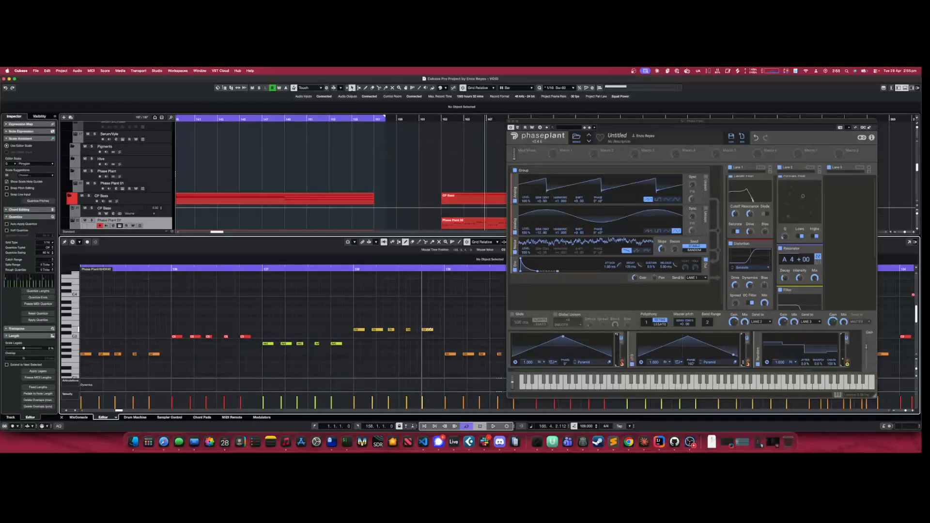
pyautogui.moveTo(428, 330); pyautogui.dragTo(428, 333)
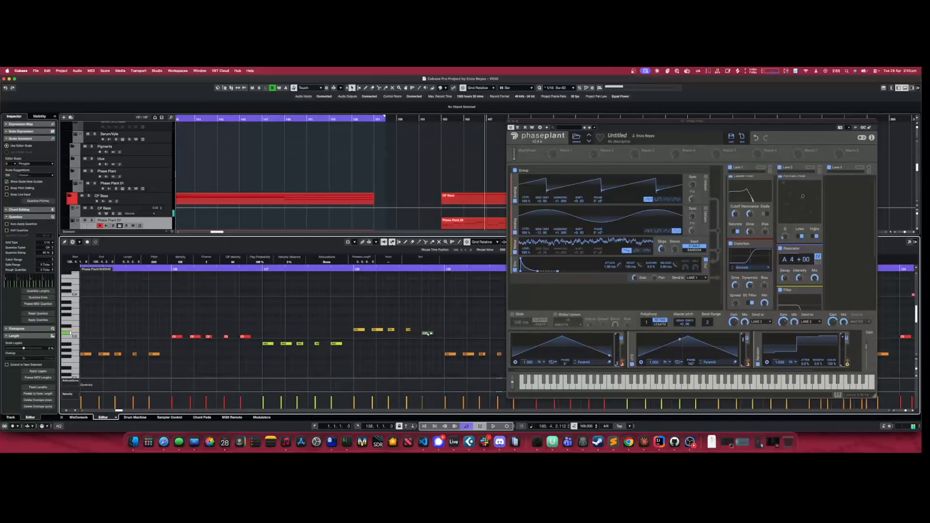
pyautogui.click(353, 270)
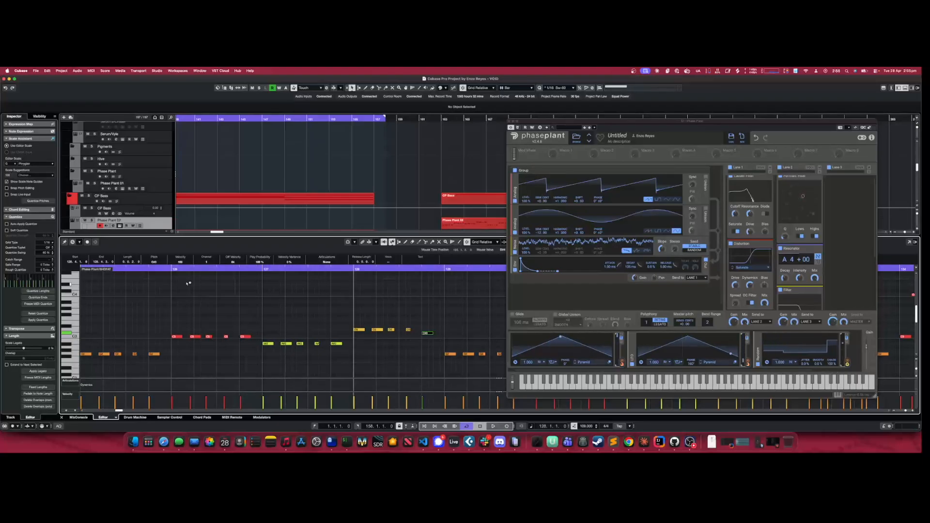
pyautogui.click(174, 268)
pyautogui.click(493, 425)
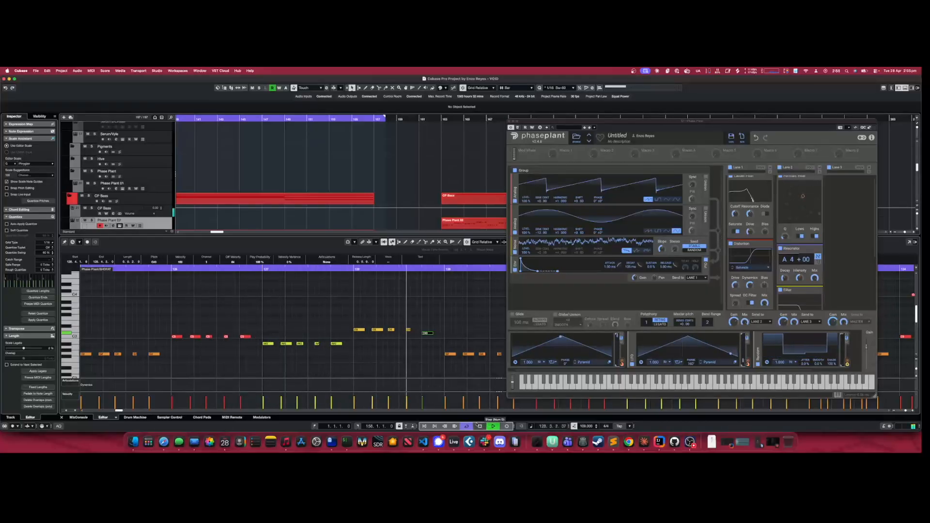
pyautogui.click(477, 424)
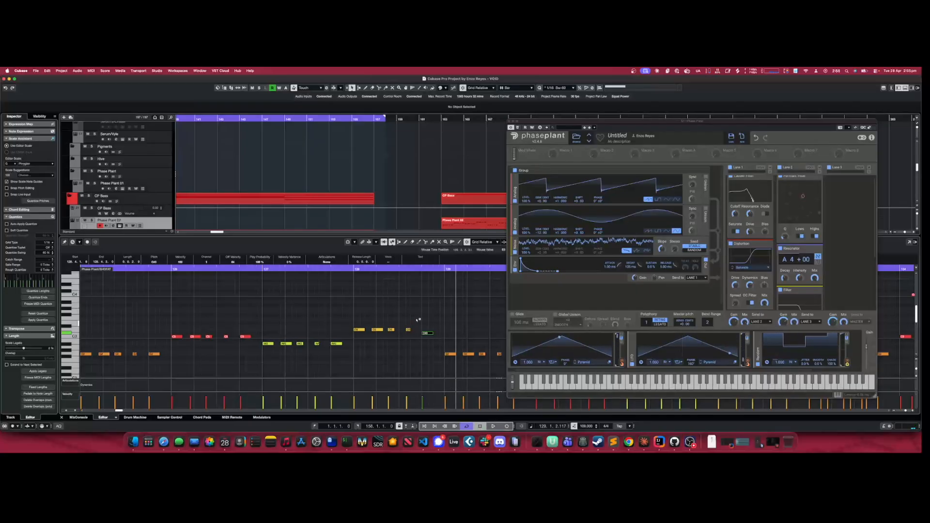
pyautogui.click(348, 242)
pyautogui.press('super+z')
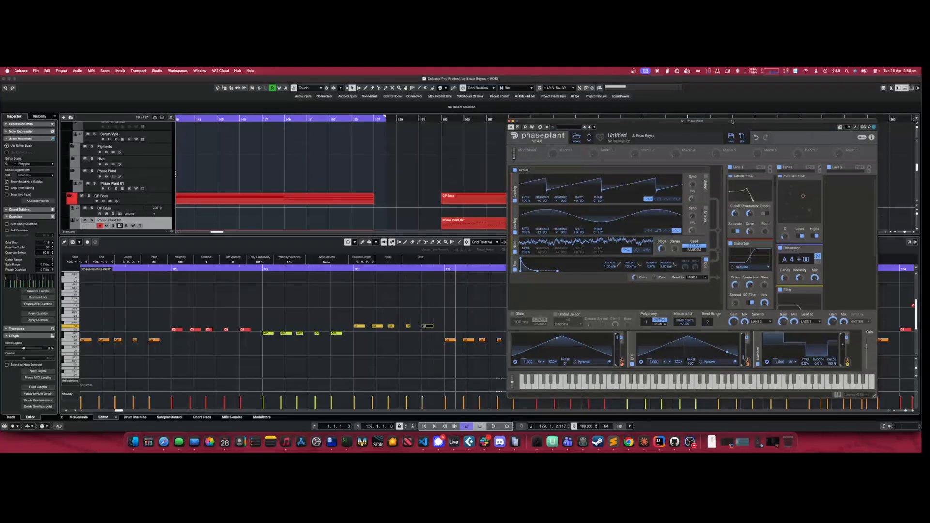
# Close the Phase Plant window and the Key Editor and bring the Drums tracks at the project start into view
pyautogui.click(509, 120)
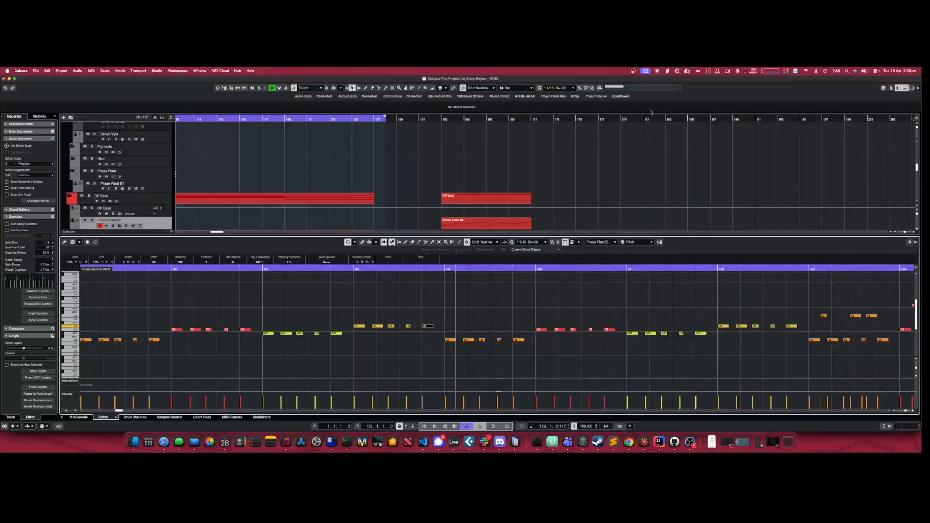
pyautogui.click(904, 88)
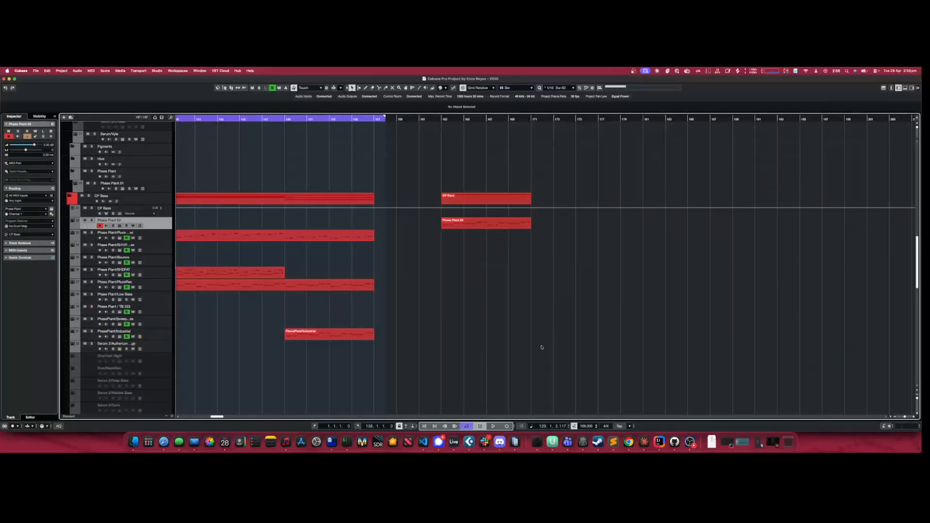
pyautogui.moveTo(215, 416); pyautogui.dragTo(183, 416)
pyautogui.scroll(-4, 209, 365)
pyautogui.scroll(-5, 213, 296)
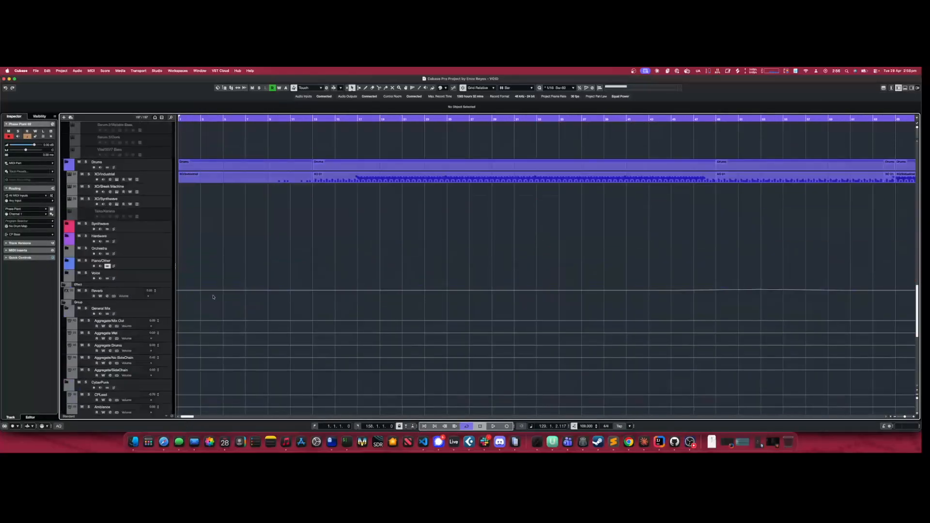
# Open the XO instrument of the XO/Industrial track and view the snare sample on its Space page
pyautogui.click(110, 179)
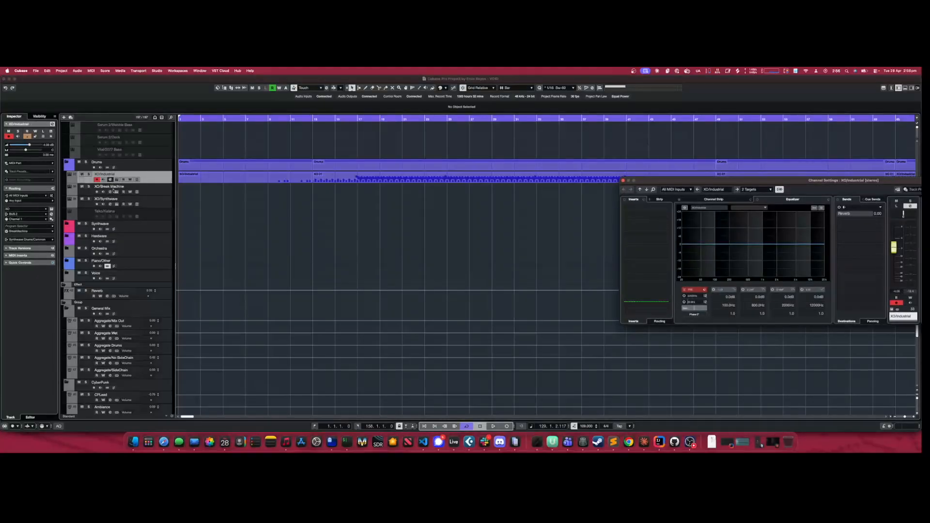
pyautogui.click(116, 180)
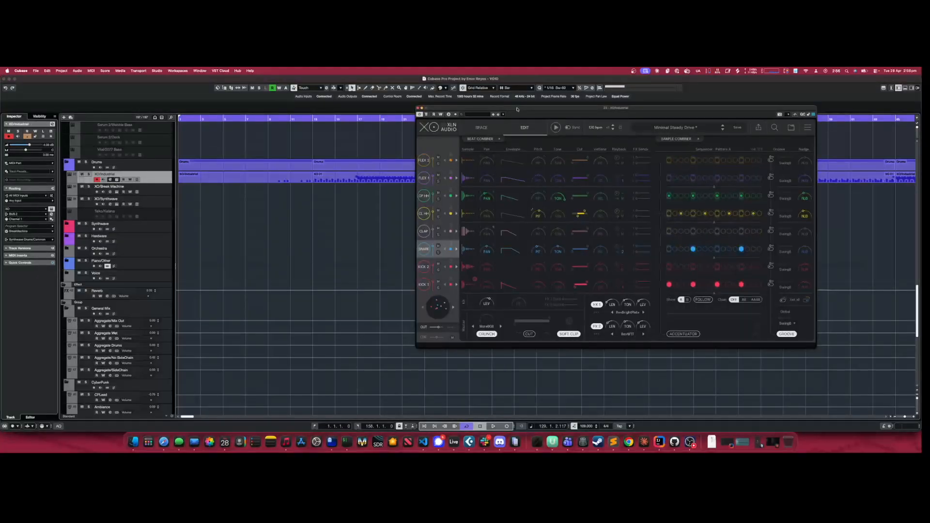
pyautogui.moveTo(517, 109); pyautogui.dragTo(500, 125)
pyautogui.click(464, 144)
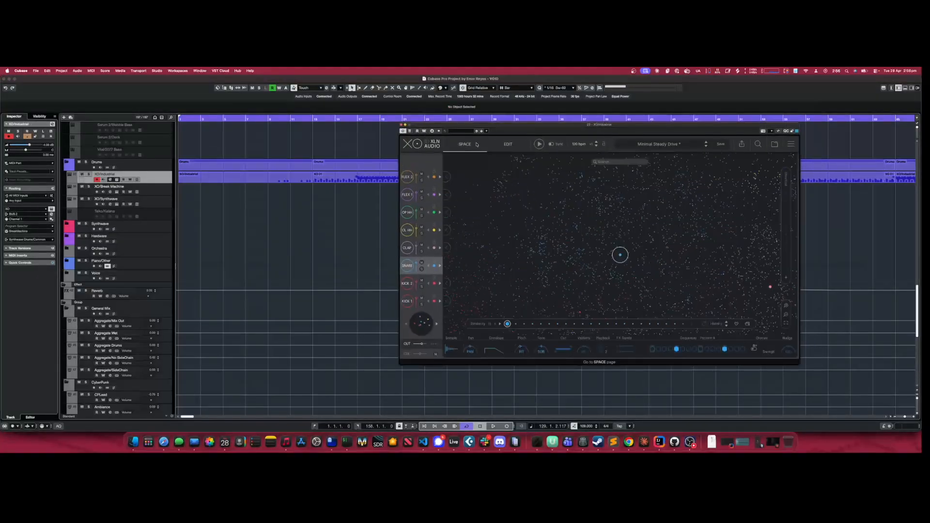
pyautogui.click(621, 255)
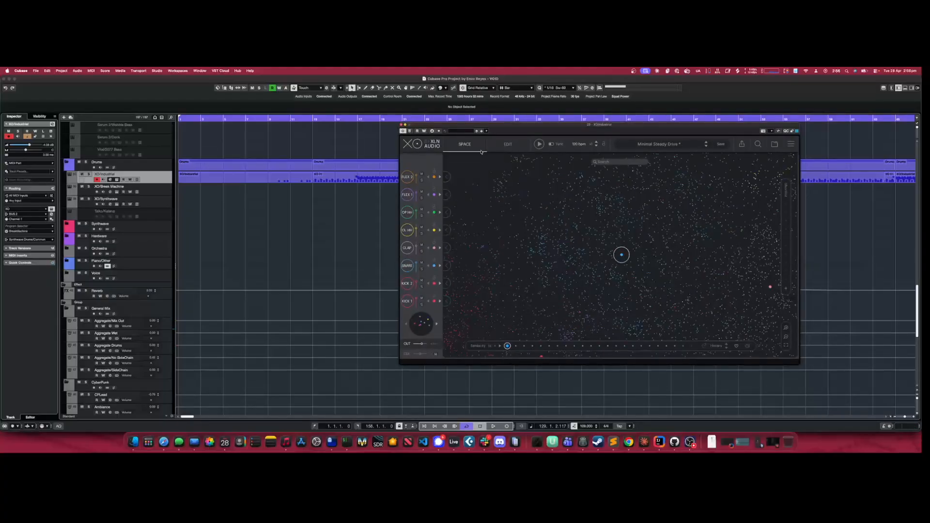
pyautogui.click(410, 265)
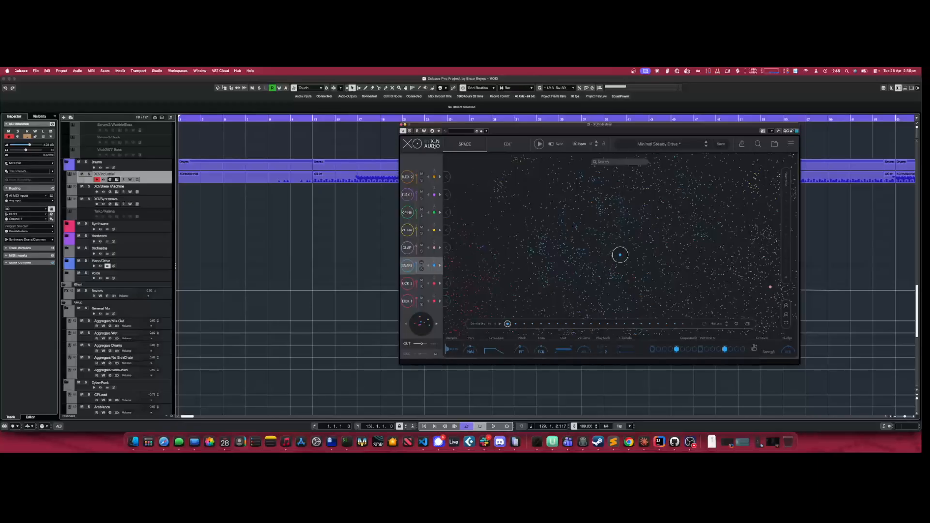
# Audition the snare, both kicks, the clap and the closed hi-hat on XO's Edit page
pyautogui.click(509, 144)
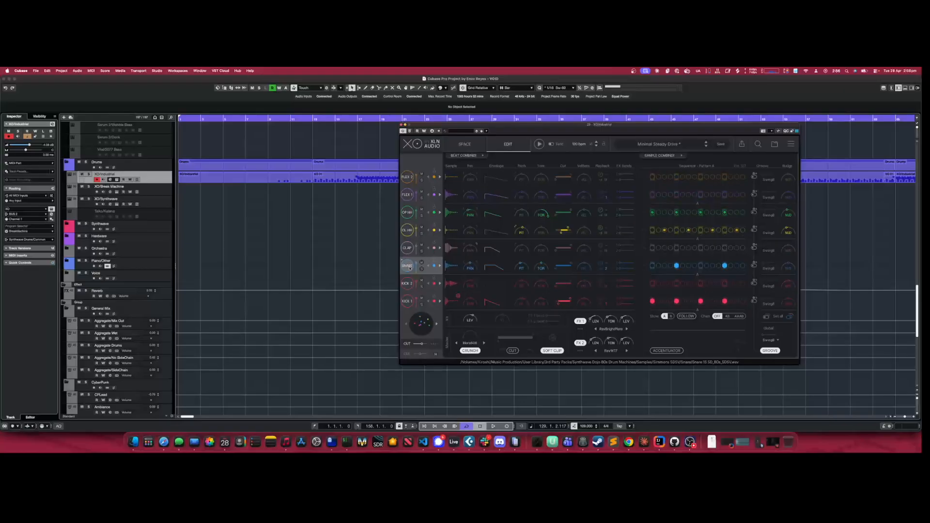
pyautogui.click(409, 267)
pyautogui.click(405, 299)
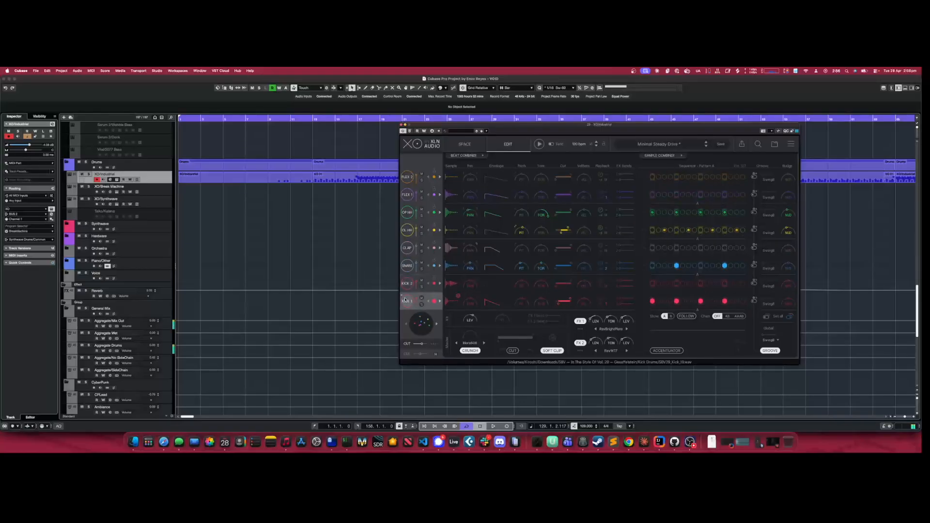
pyautogui.click(405, 286)
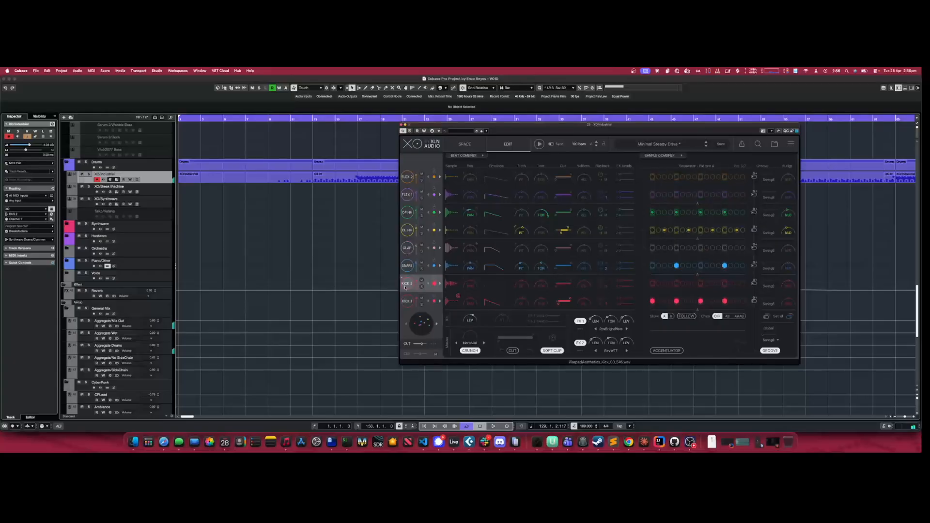
pyautogui.click(407, 248)
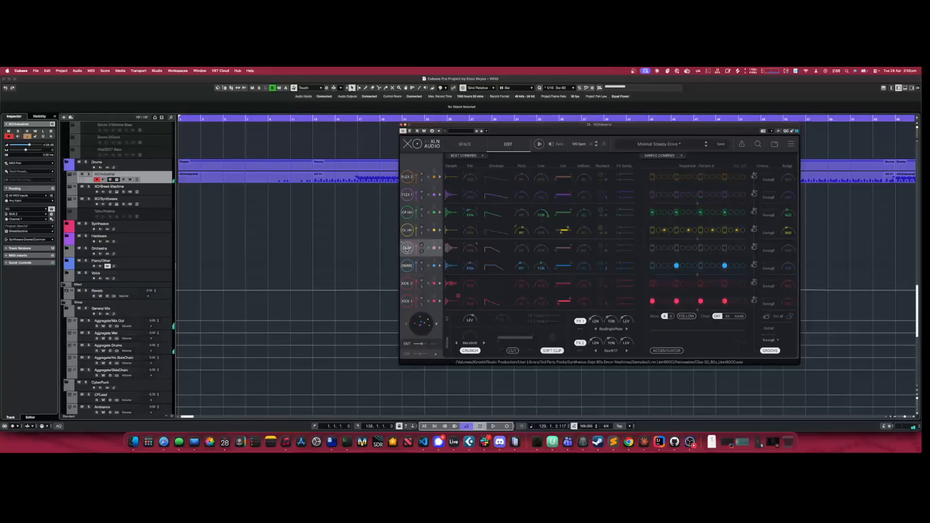
pyautogui.click(405, 232)
pyautogui.click(405, 233)
pyautogui.click(406, 249)
pyautogui.click(405, 266)
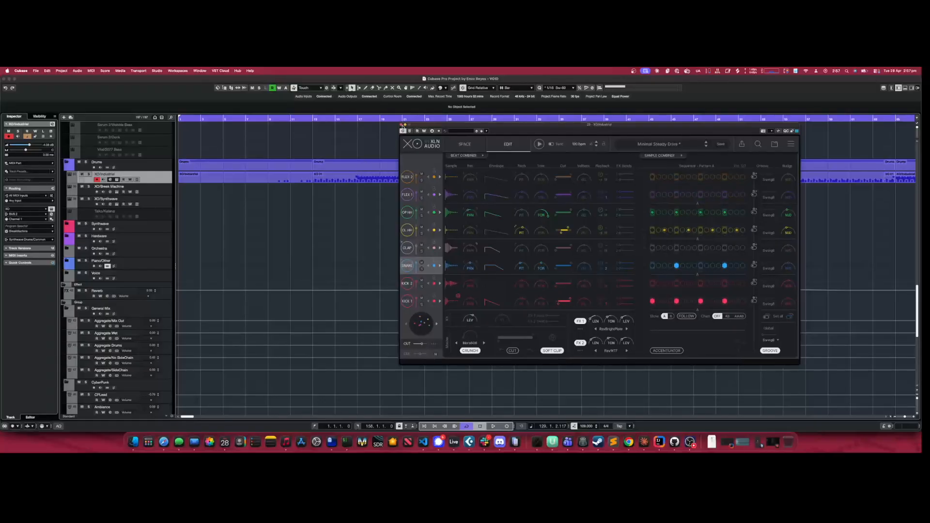
# Close the XO window and open the XO 01 clip of the XO/Industrial track in the Drum Editor
pyautogui.click(401, 125)
pyautogui.doubleClick(370, 177)
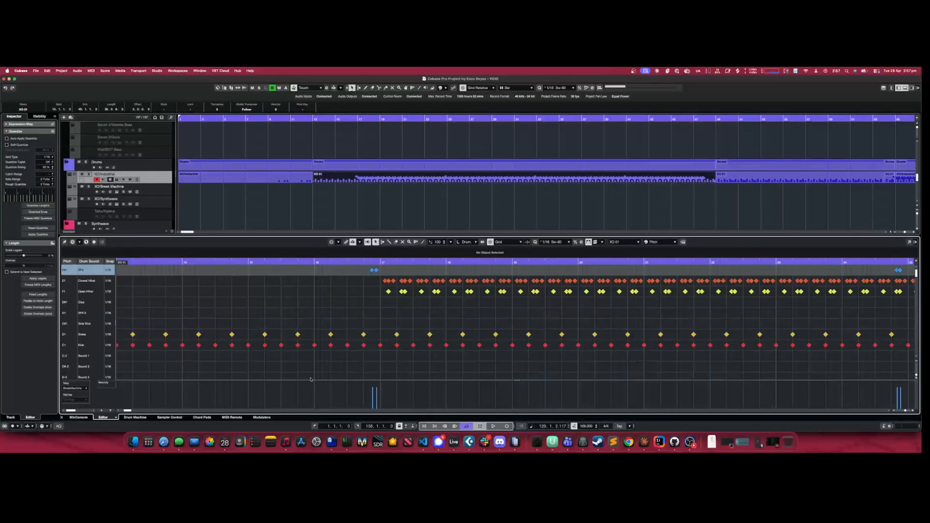
# Examine the hits of the following XO 01 clip at bar 49 in the Drum Editor, then close the editor
pyautogui.moveTo(130, 411); pyautogui.dragTo(131, 413)
pyautogui.click(735, 181)
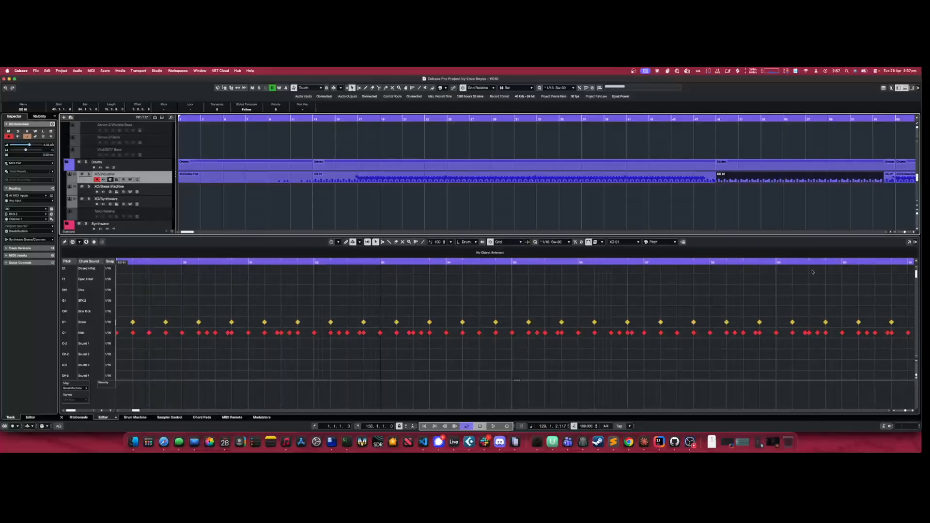
pyautogui.click(905, 88)
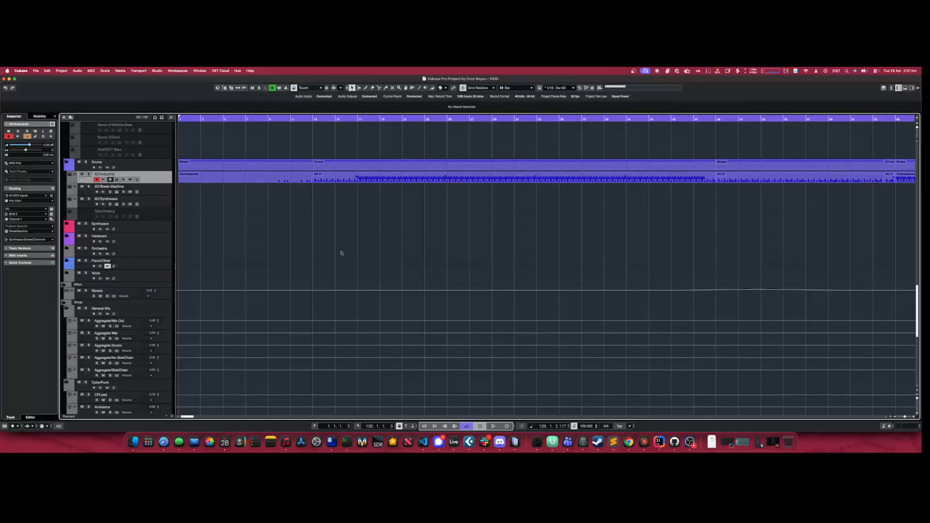
# Look at the notes of the Phase Plant/PluckRes clip at bar 49 in the Key Editor and close it again
pyautogui.scroll(1, 401, 263)
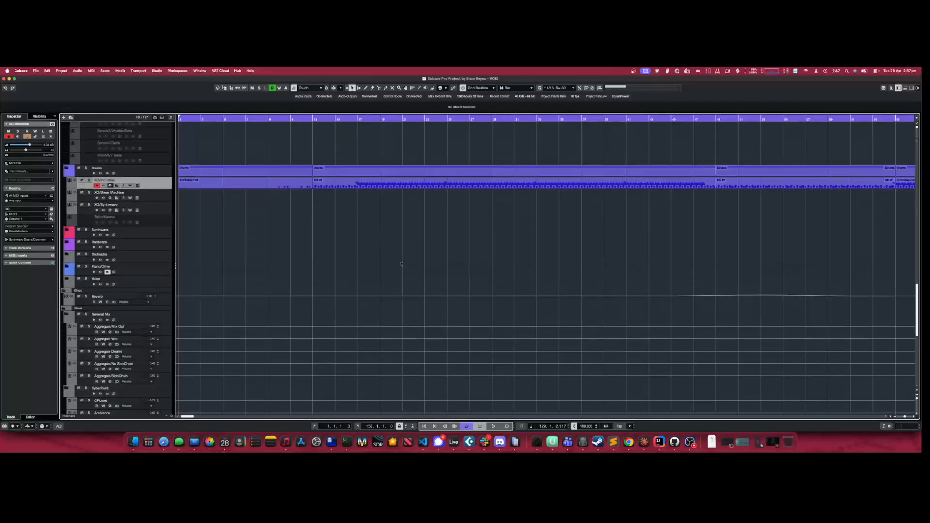
pyautogui.scroll(10, 401, 263)
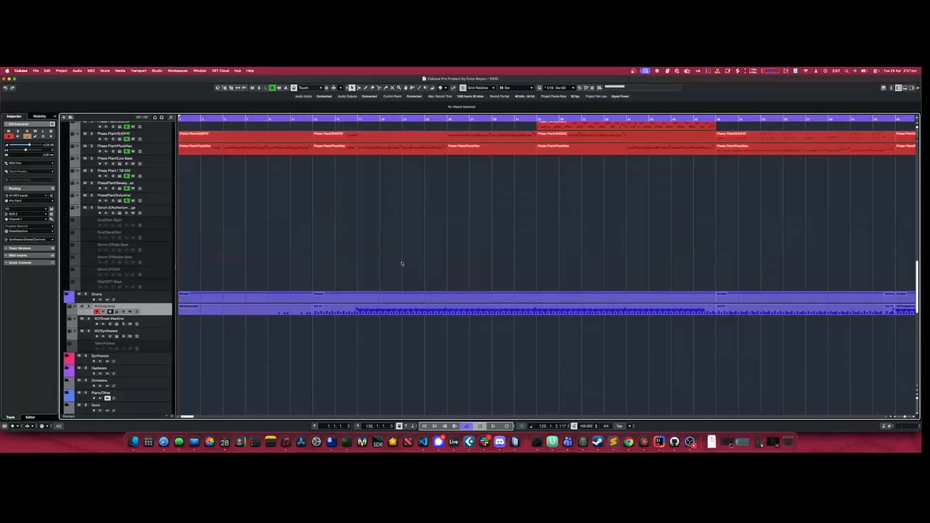
pyautogui.scroll(3, 401, 263)
pyautogui.scroll(6, 402, 263)
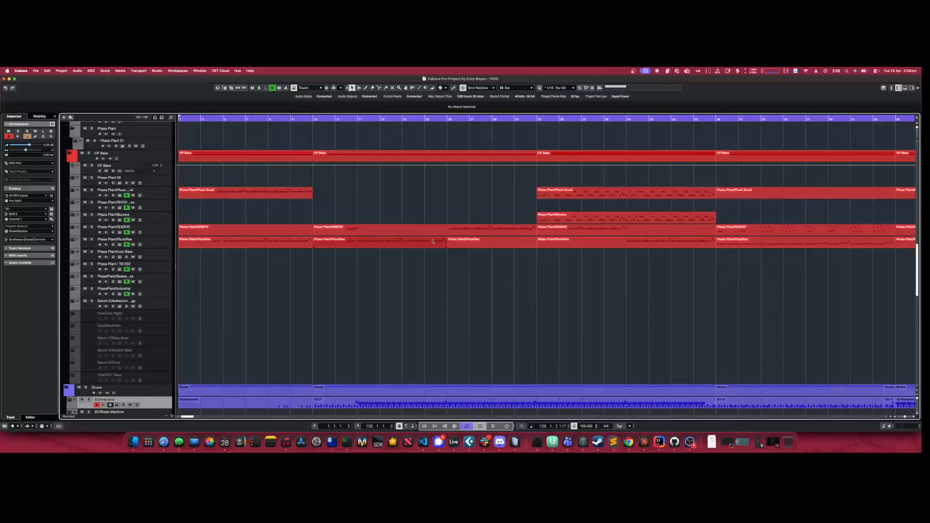
pyautogui.doubleClick(739, 244)
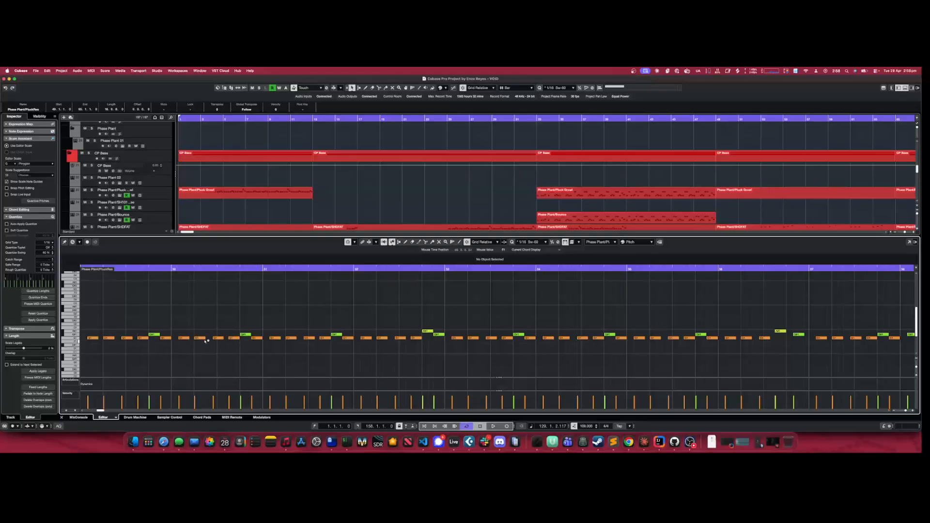
pyautogui.click(905, 88)
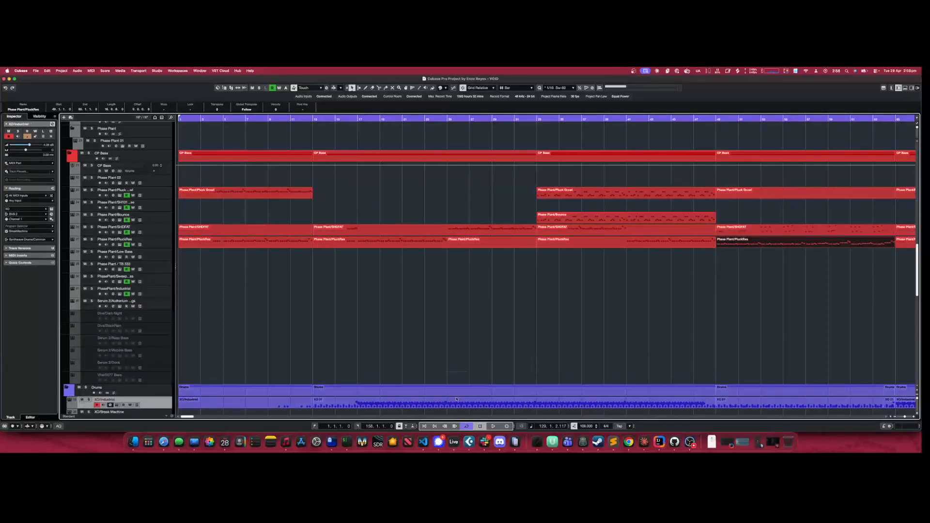
# Solo the Phase Plant/PluckRes track and play it from bar 13
pyautogui.click(313, 426)
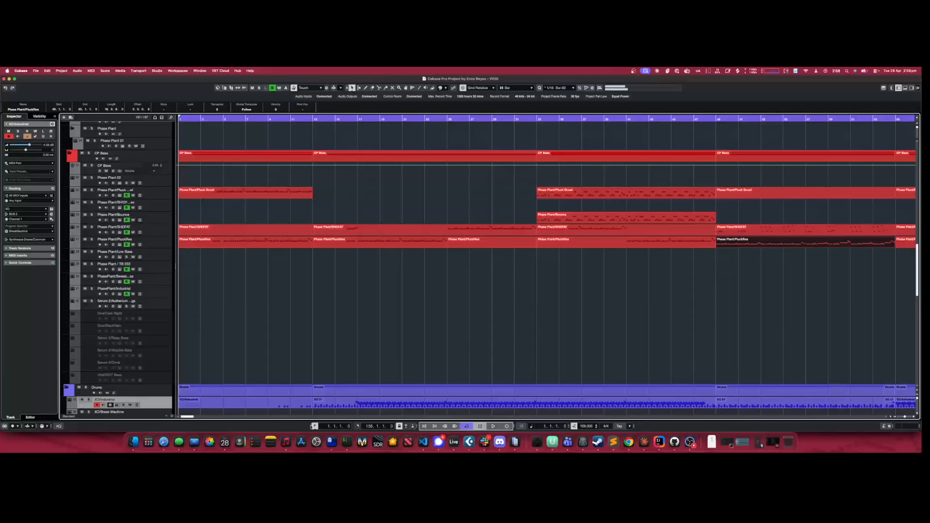
pyautogui.click(92, 240)
pyautogui.click(493, 426)
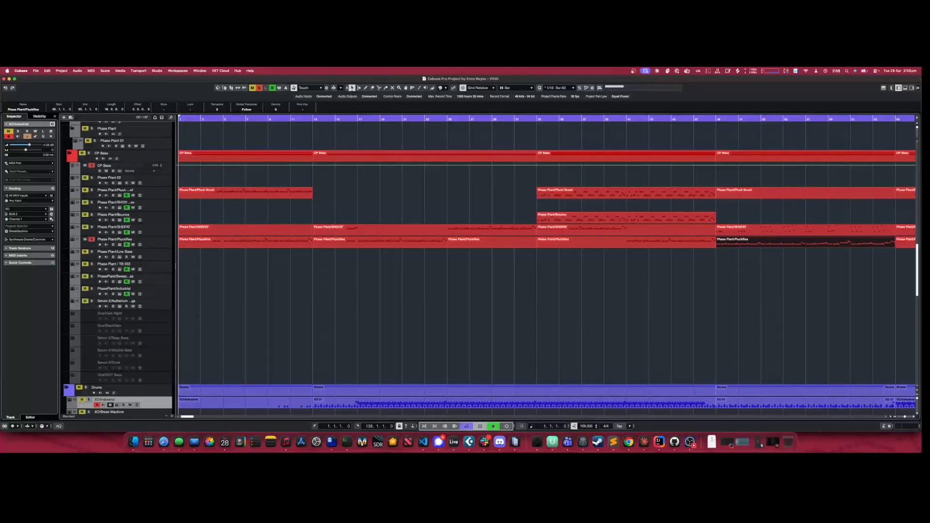
pyautogui.click(313, 121)
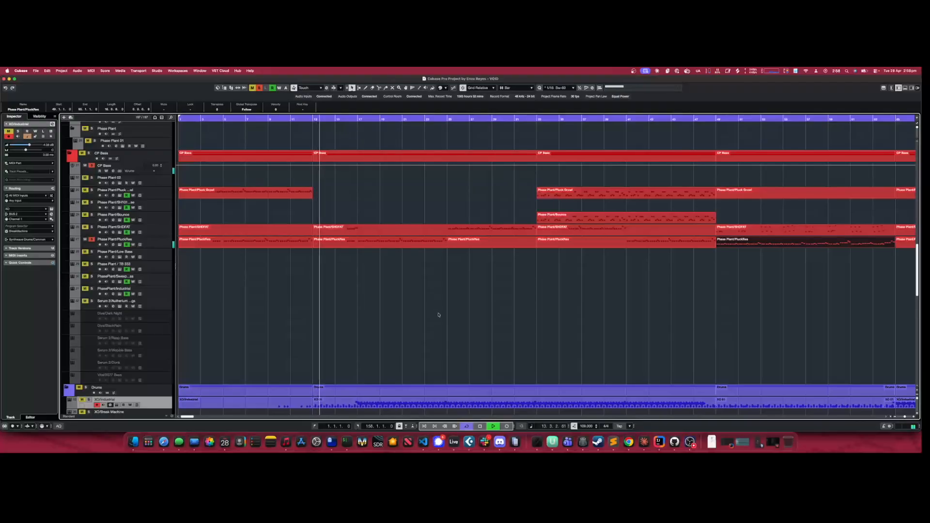
# Open the bar 13 PluckRes clip in the Key Editor, stop playback, review its notes past bar 17 and close the editor
pyautogui.click(389, 244)
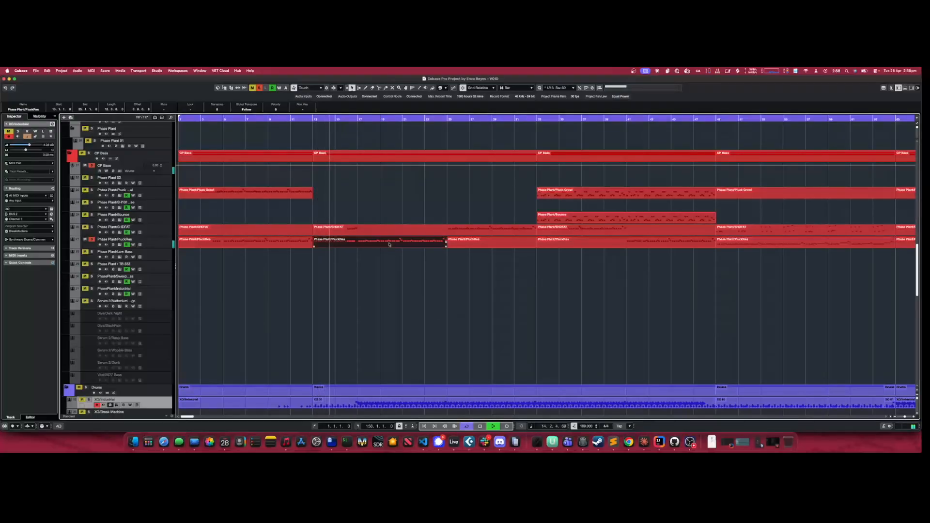
pyautogui.doubleClick(389, 245)
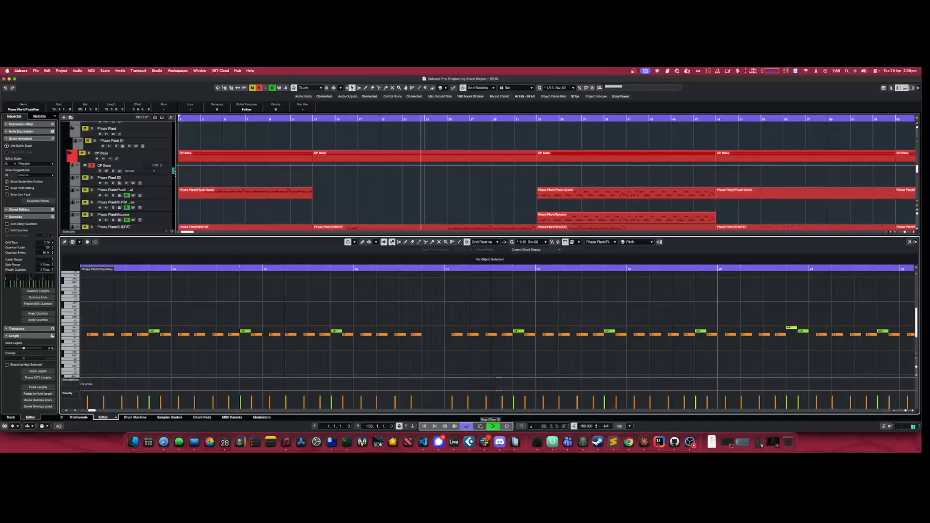
pyautogui.click(480, 426)
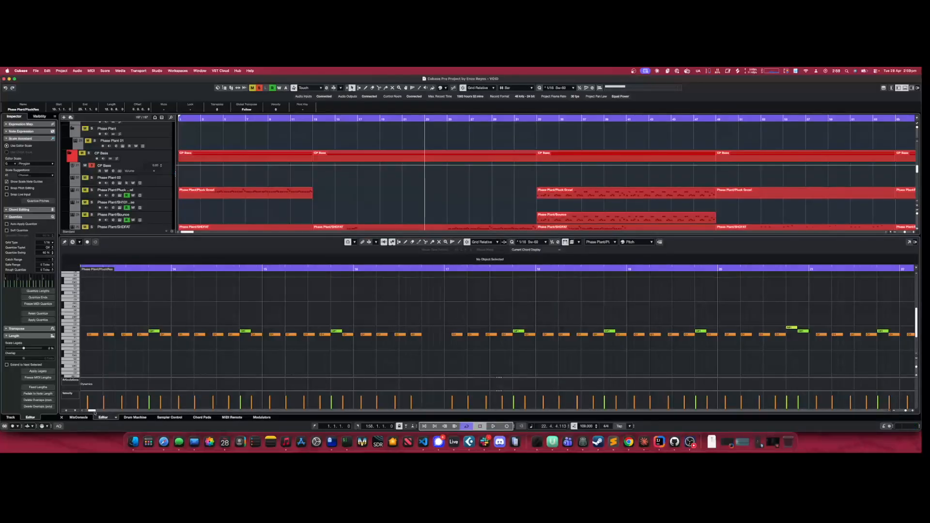
pyautogui.hscroll(10, 95, 411)
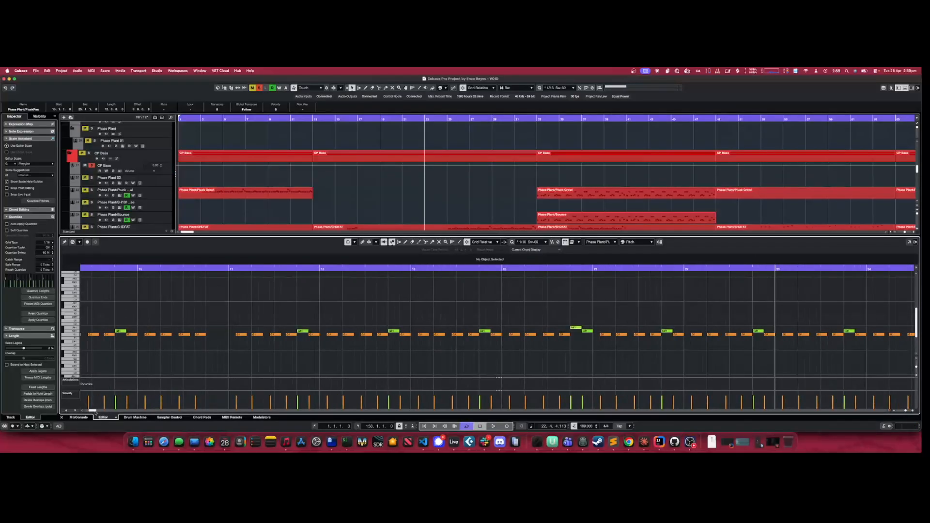
pyautogui.click(902, 89)
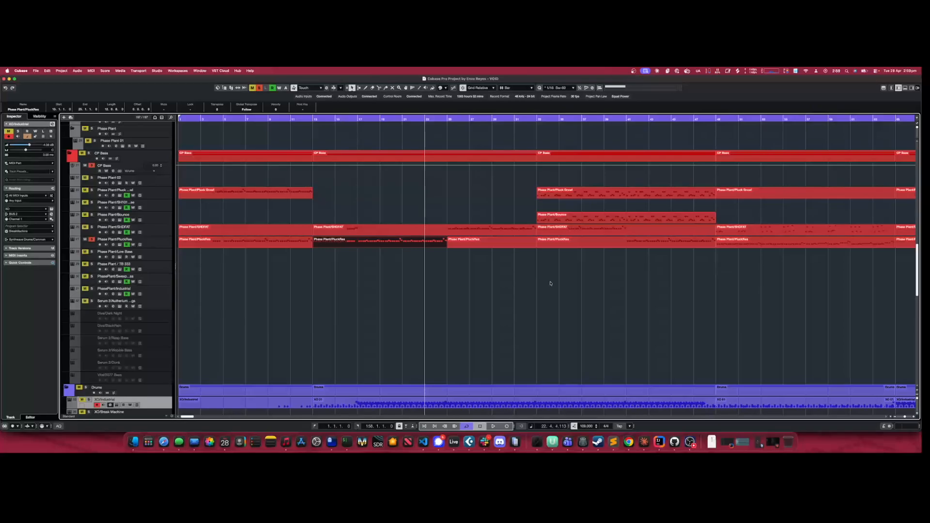
# Place the cursor at bar 49 and review the notes of the PluckRes clip starting there in the Key Editor
pyautogui.click(713, 120)
pyautogui.doubleClick(719, 243)
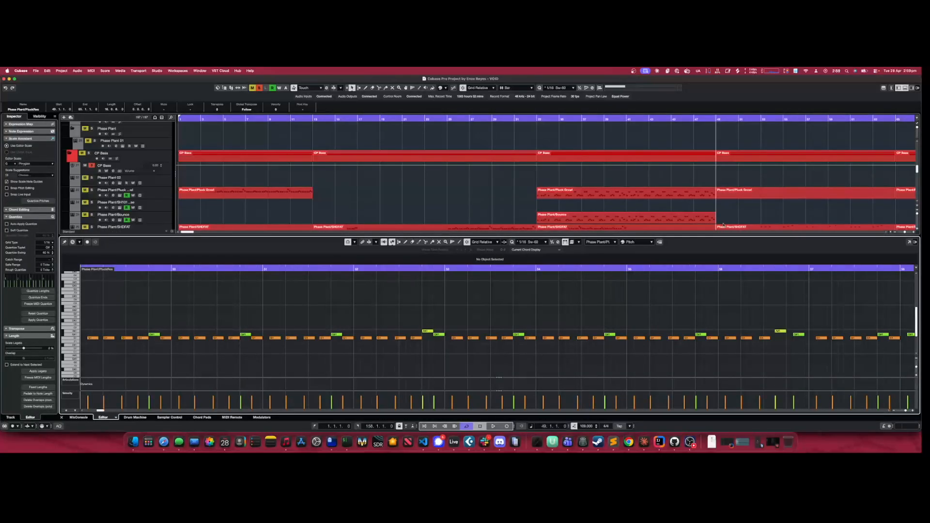
pyautogui.click(905, 88)
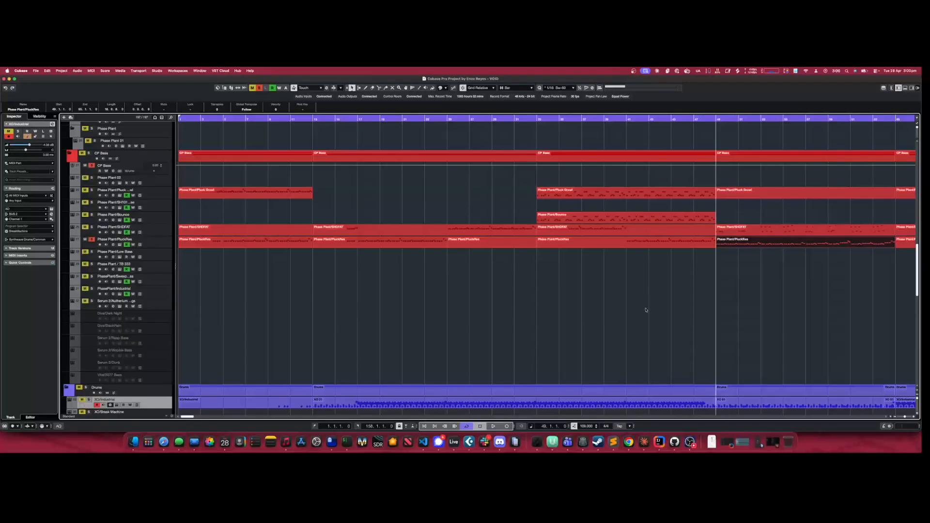
# Open the Phase Plant/Bounce clip in the Key Editor, unsolo the PluckRes track and play the full mix from bar 33
pyautogui.doubleClick(595, 221)
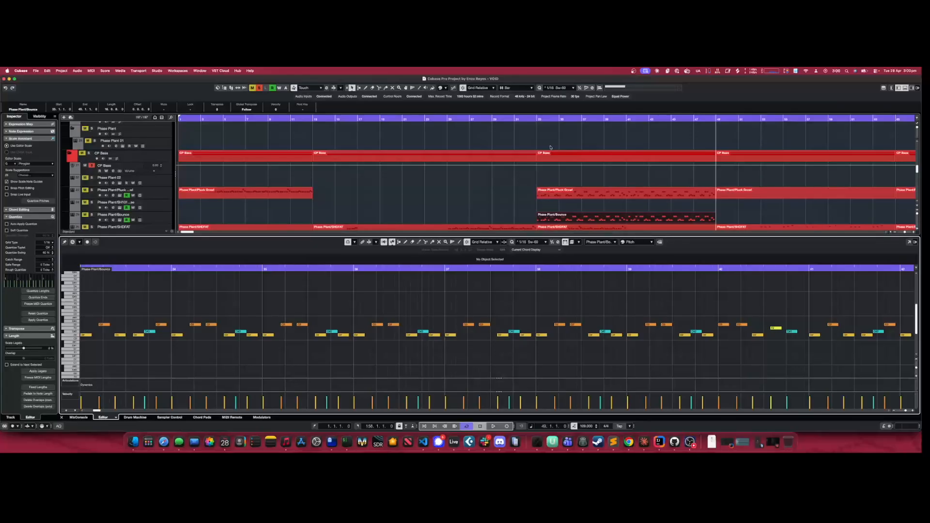
pyautogui.click(536, 120)
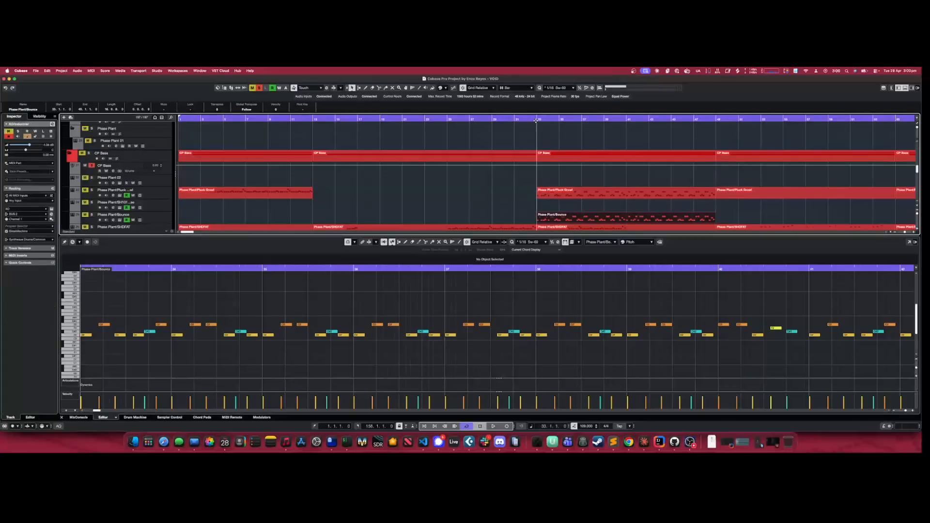
pyautogui.scroll(-4, 140, 184)
pyautogui.click(92, 196)
pyautogui.scroll(2, 441, 213)
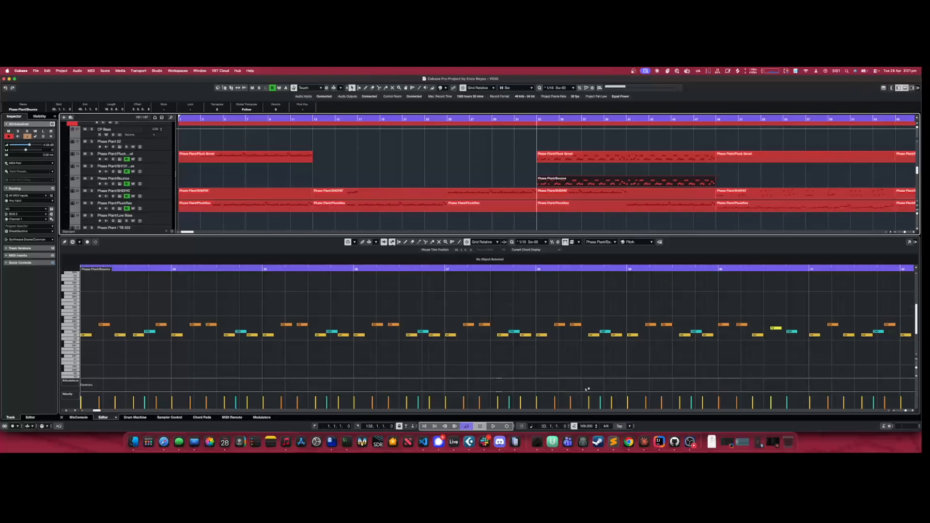
pyautogui.click(493, 426)
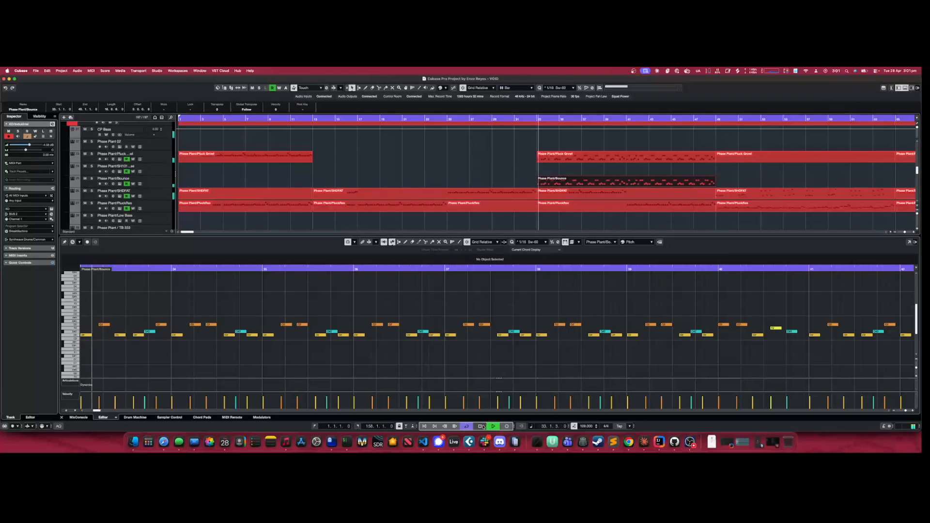
pyautogui.click(905, 88)
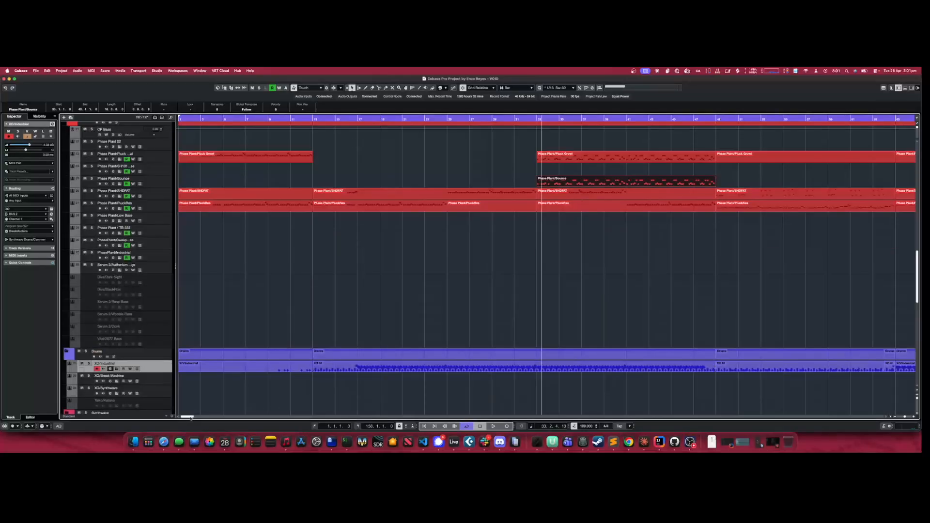
# Play the section starting at bar 89, where the PhasePlant/Industrial clip enters, and stop after a few bars
pyautogui.hscroll(10, 197, 414)
pyautogui.moveTo(198, 422); pyautogui.dragTo(204, 424)
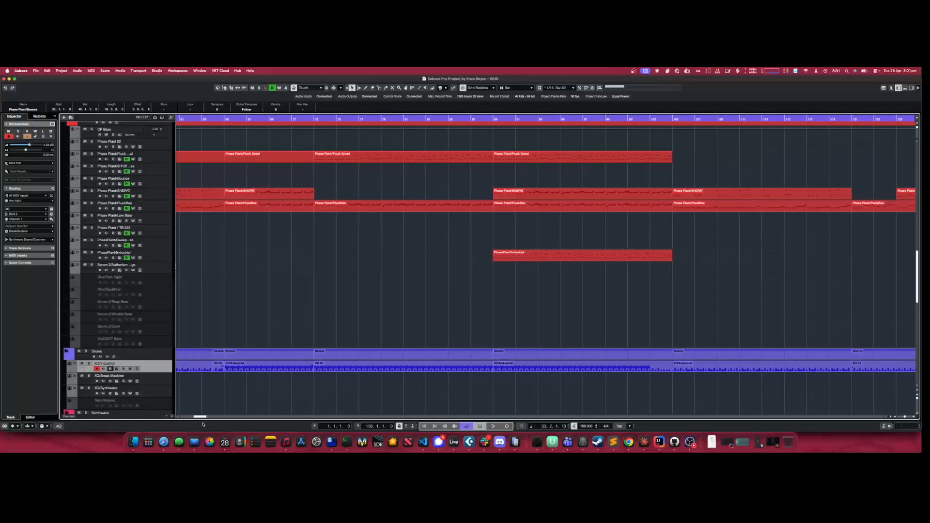
pyautogui.click(493, 120)
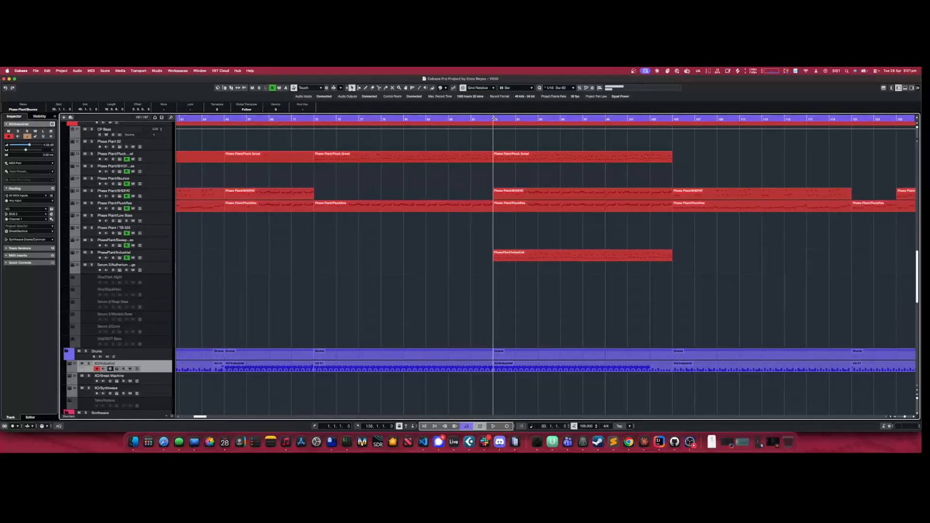
pyautogui.click(492, 427)
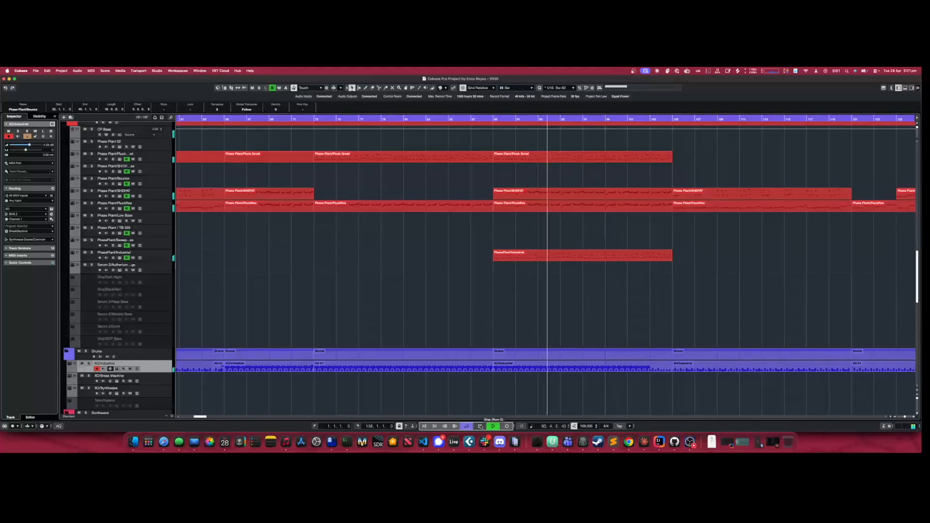
pyautogui.click(480, 426)
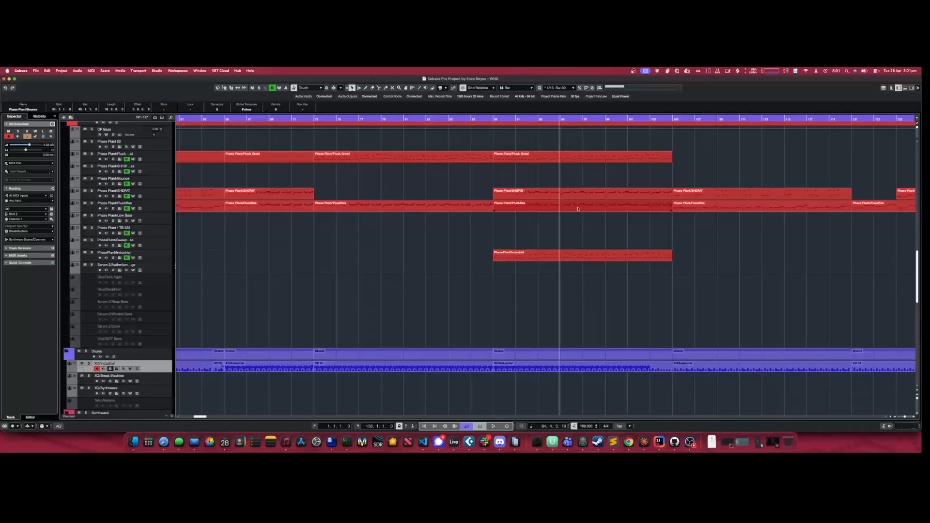
# Compare the notes of the bar 89 Industrial clip and the PluckRes clips at bars 89 and 105 in the Key Editor
pyautogui.doubleClick(572, 256)
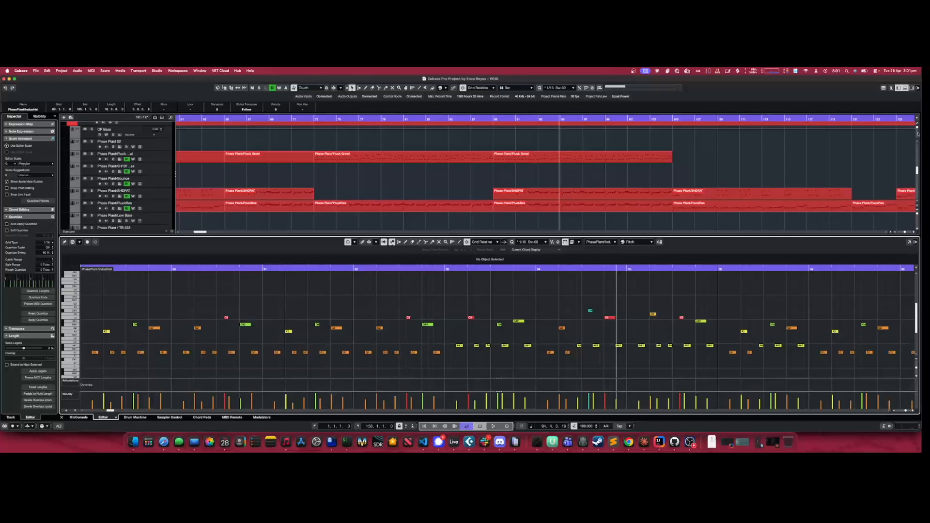
pyautogui.click(905, 87)
pyautogui.doubleClick(631, 211)
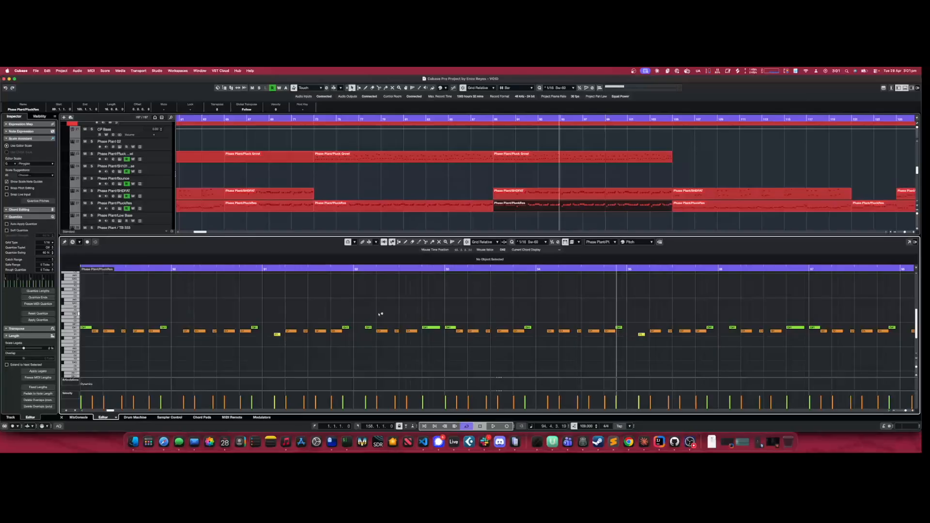
pyautogui.click(905, 87)
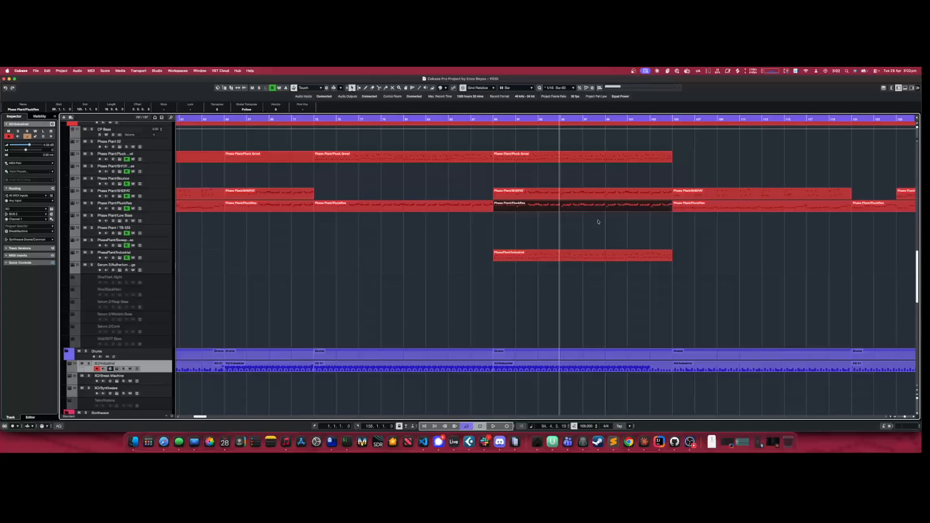
pyautogui.doubleClick(716, 209)
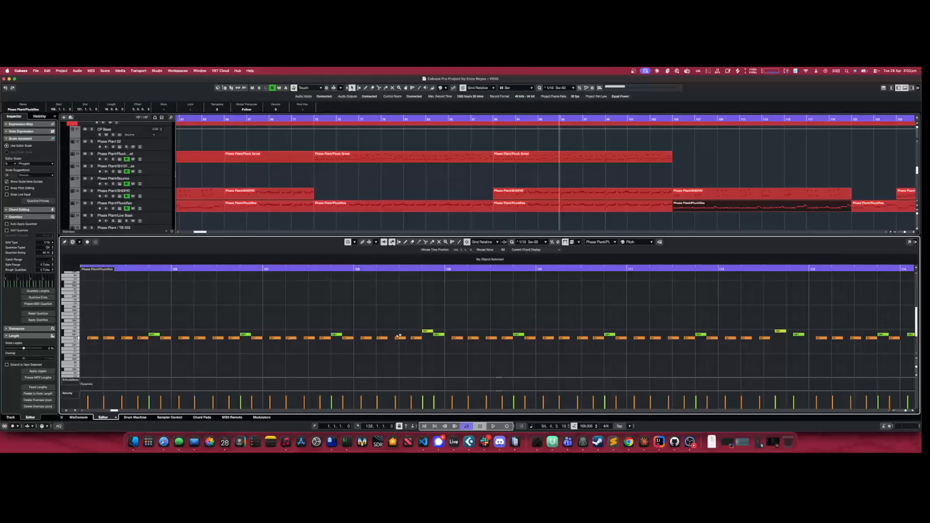
pyautogui.click(904, 89)
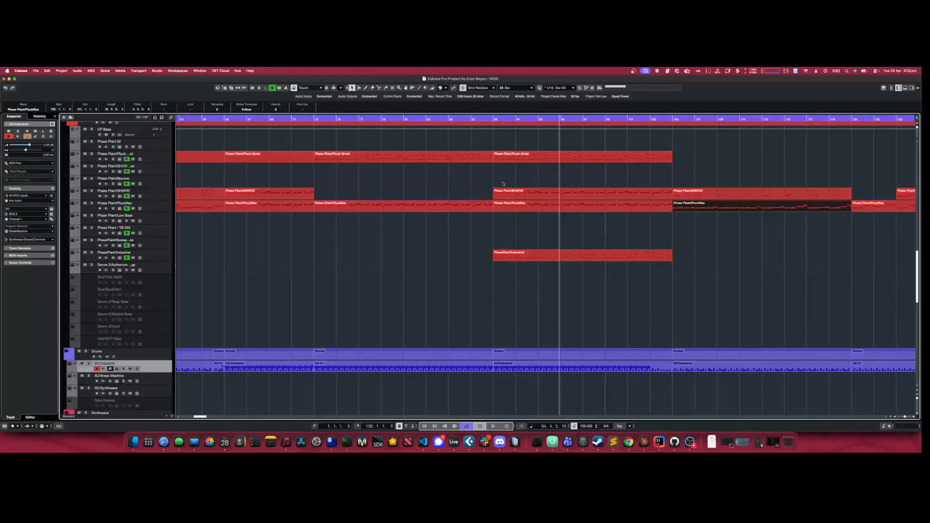
# Open the bar 89 Pluck Growl clip and highlight its upper melody notes, then its low bass notes, and clear the selection
pyautogui.doubleClick(540, 158)
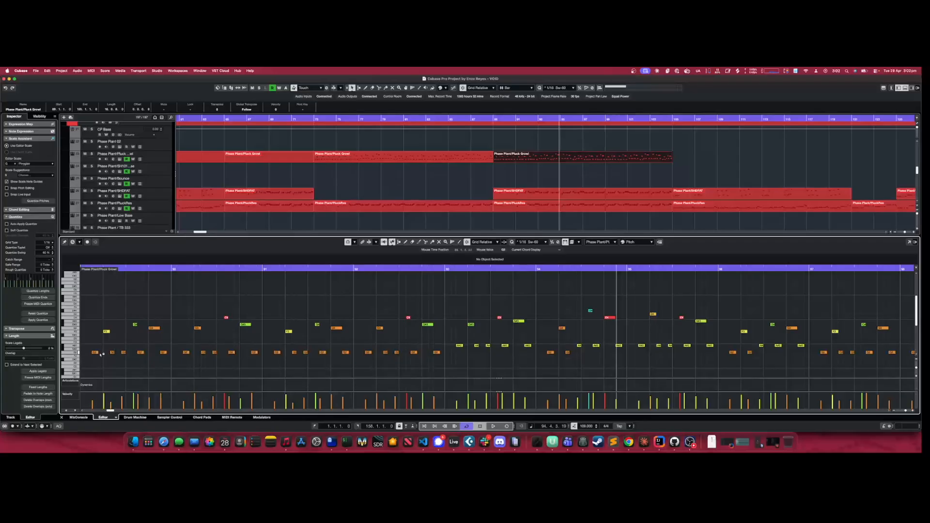
pyautogui.moveTo(102, 317); pyautogui.dragTo(894, 333)
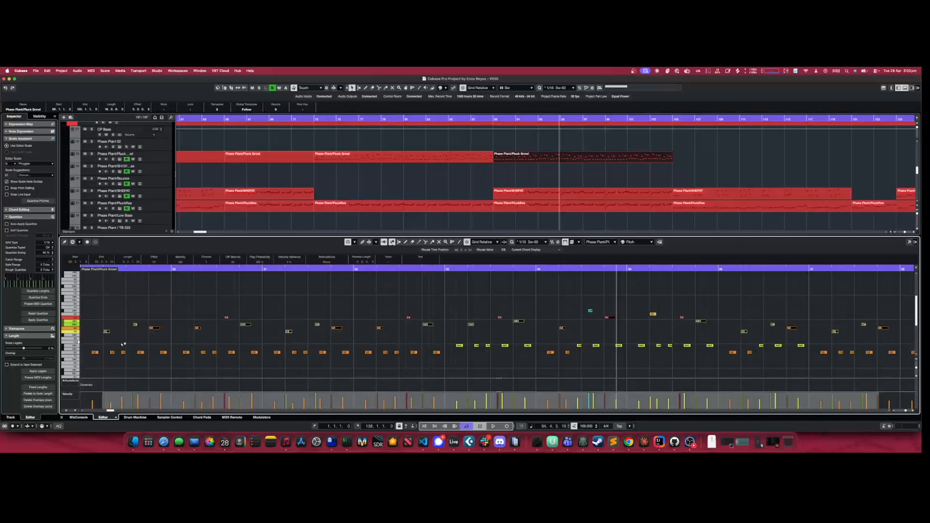
pyautogui.moveTo(86, 347); pyautogui.dragTo(905, 367)
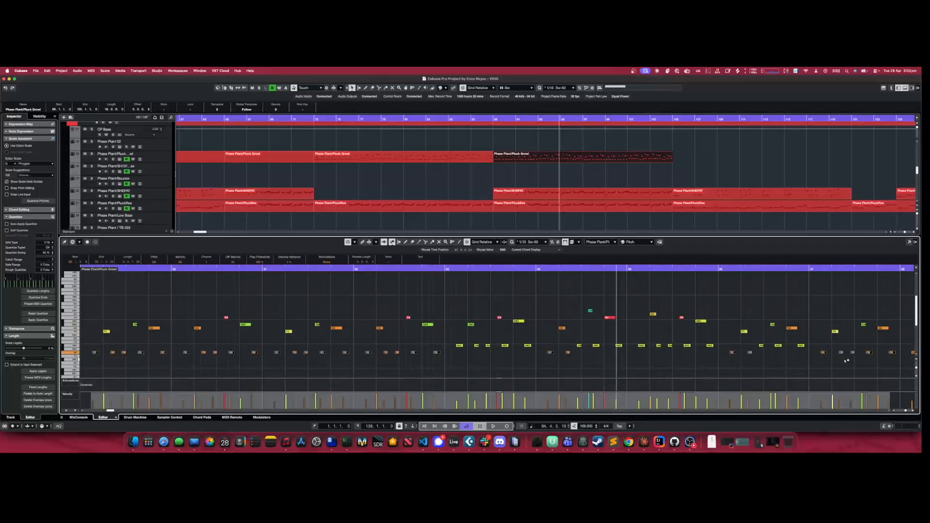
pyautogui.click(703, 372)
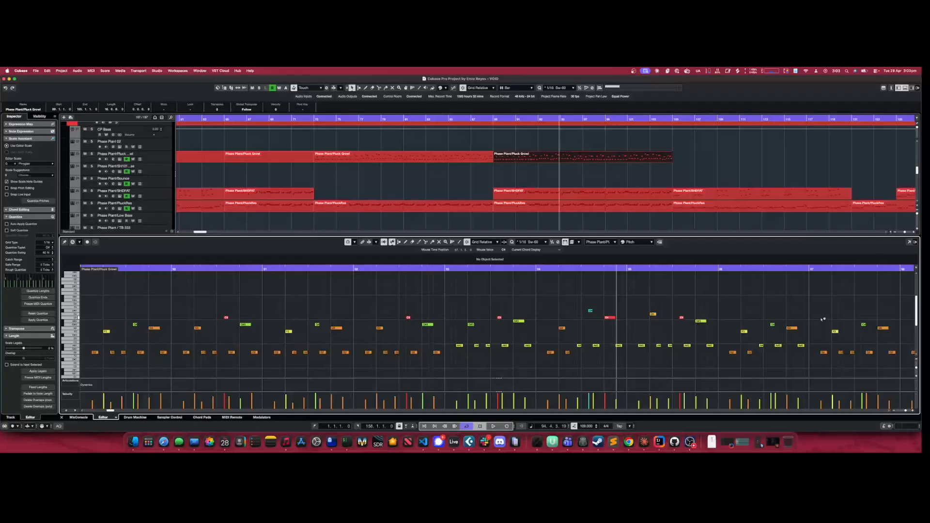
# Close the Key Editor, open the most recent Green Machine project, and accept the missing plug-in and missing port dialogs
pyautogui.click(905, 88)
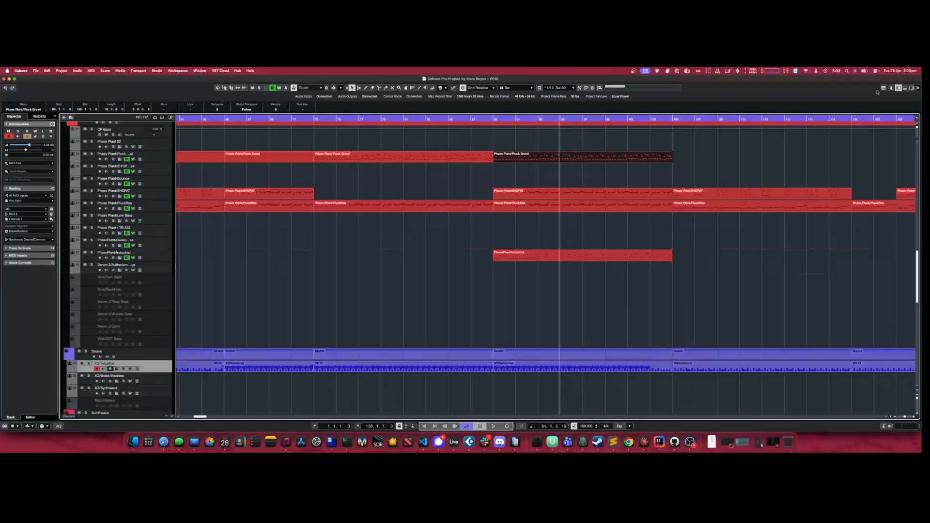
pyautogui.click(35, 71)
pyautogui.moveTo(83, 157)
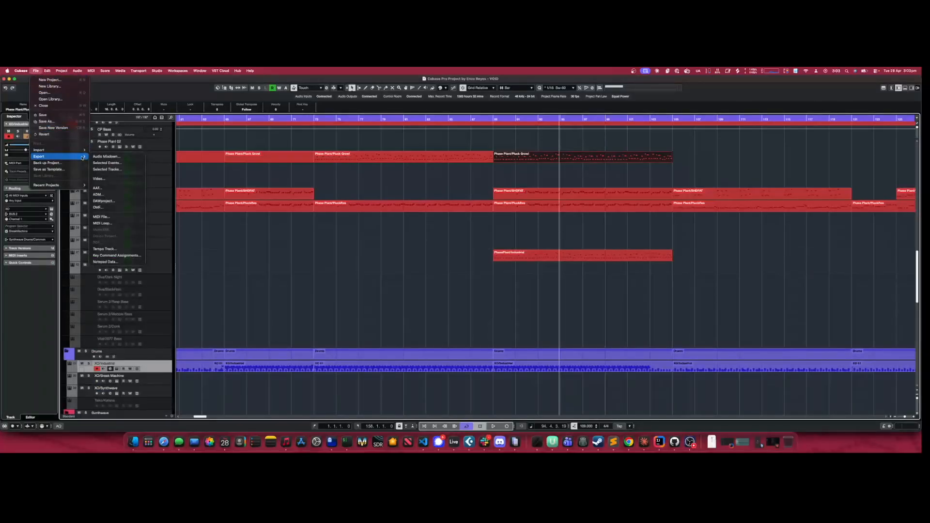
pyautogui.moveTo(81, 185)
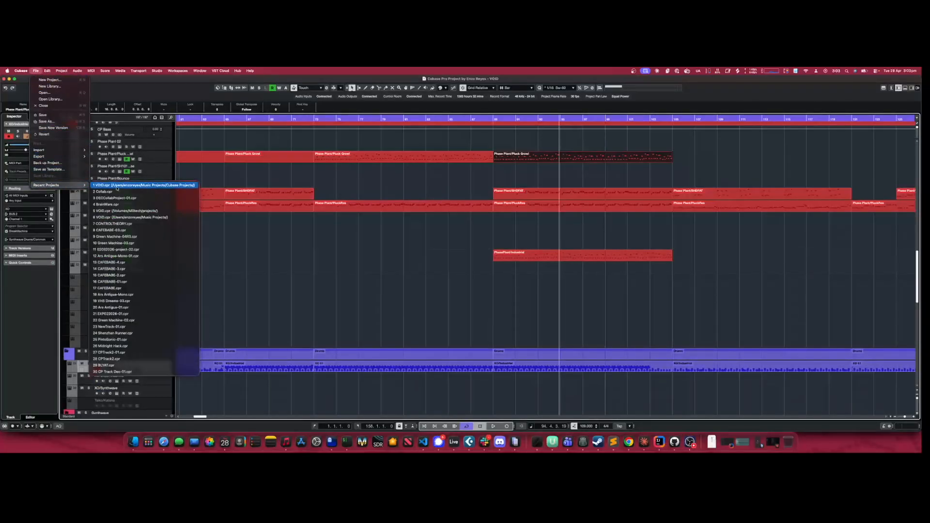
pyautogui.click(140, 236)
pyautogui.click(490, 190)
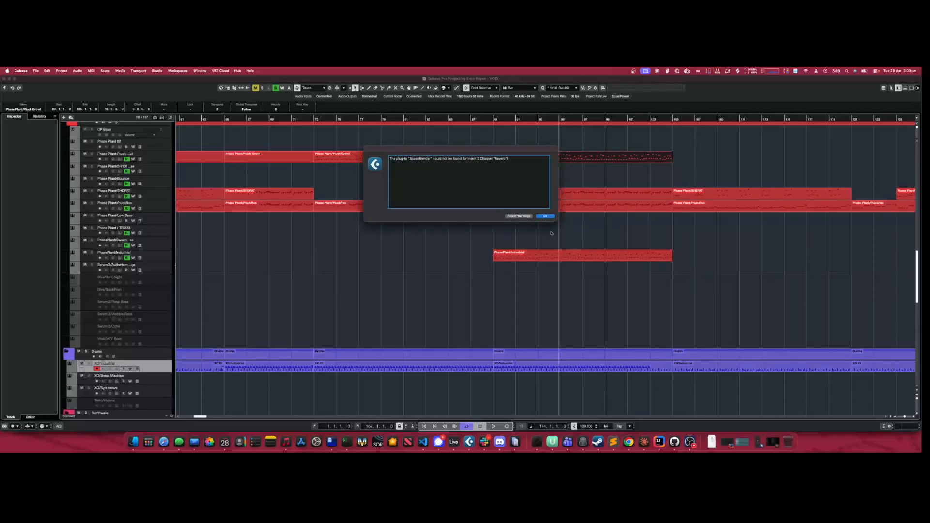
pyautogui.click(542, 216)
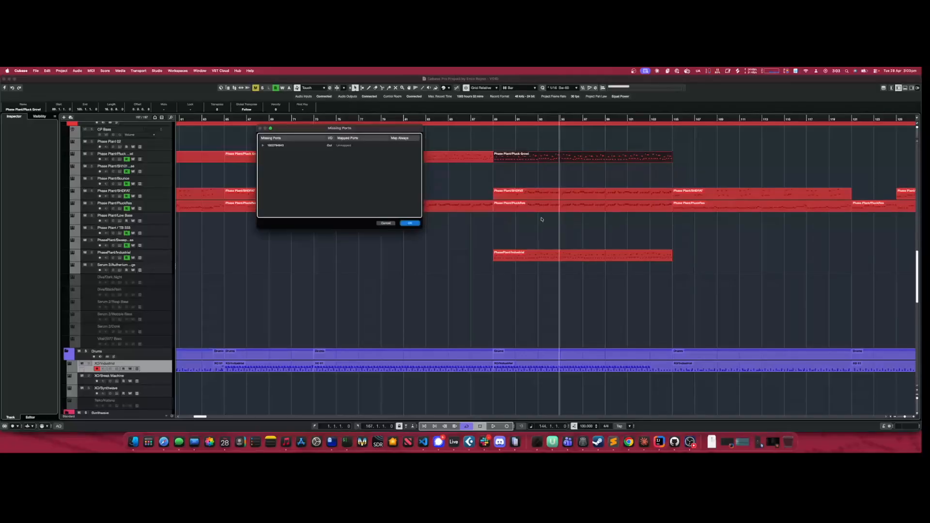
pyautogui.click(410, 223)
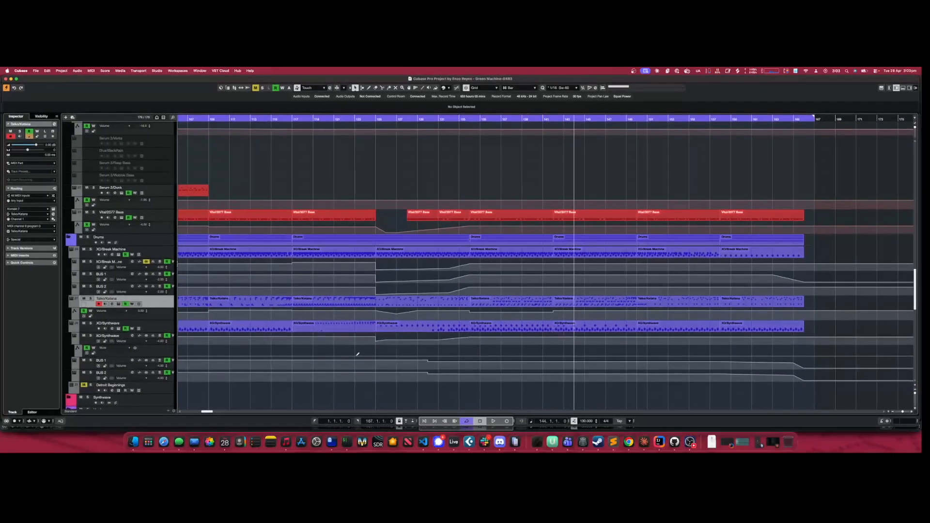
# Select the Serum 2/Donk clip at bar 9, play the mix from there, and stop after a few bars
pyautogui.moveTo(210, 411); pyautogui.dragTo(188, 412)
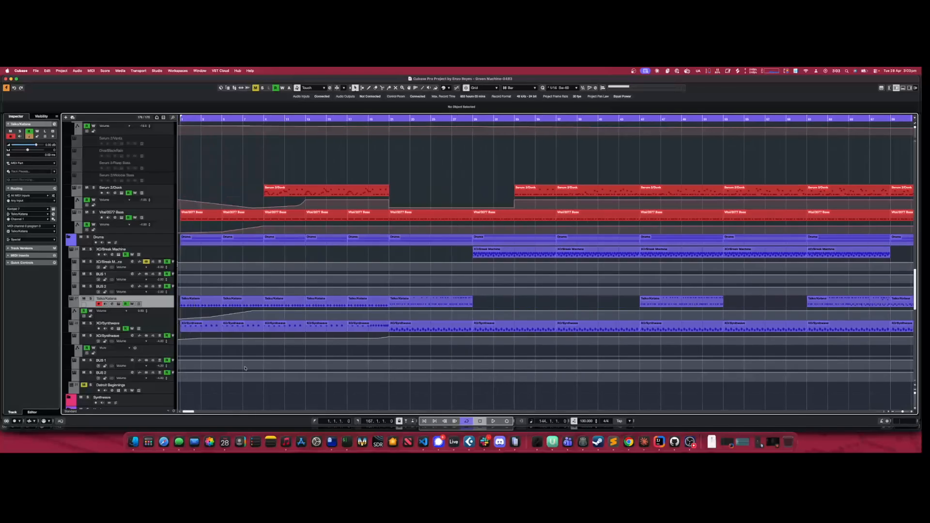
pyautogui.click(274, 191)
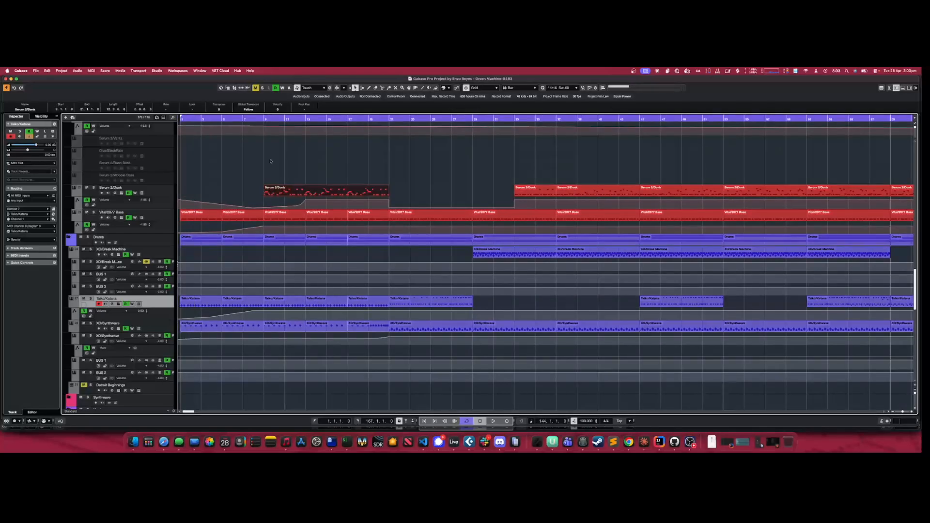
pyautogui.click(265, 121)
pyautogui.click(492, 421)
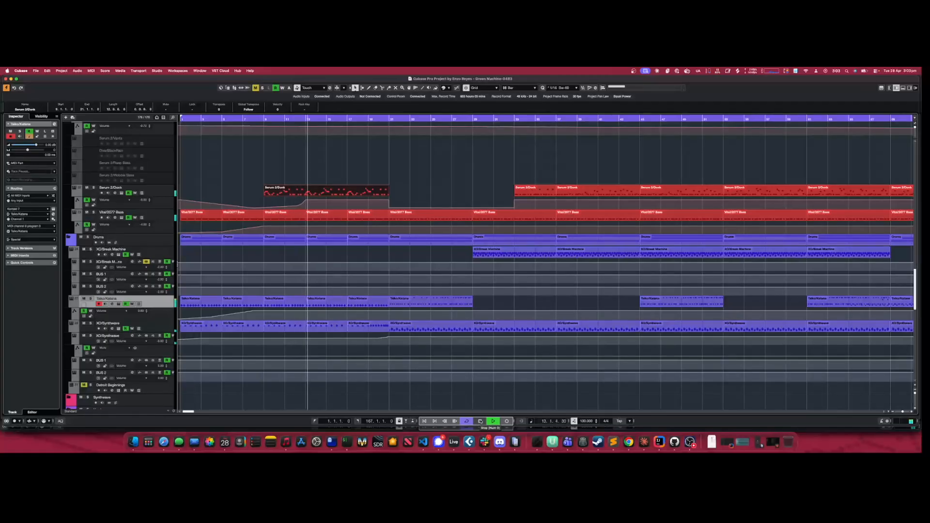
pyautogui.click(481, 421)
# Examine the bar 13 Serum 2/HyperSaw clip in the Key Editor, select its first low sustained note, and close the editor
pyautogui.scroll(10, 482, 336)
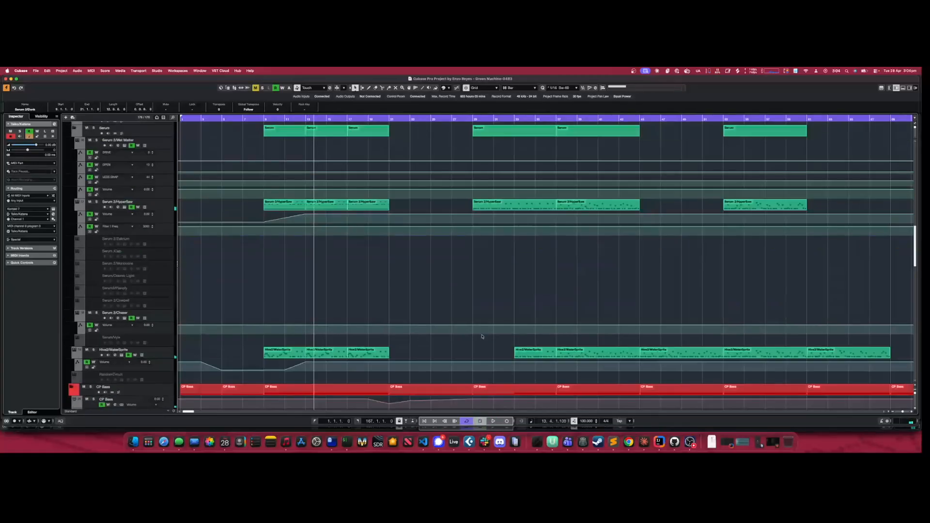
pyautogui.doubleClick(326, 213)
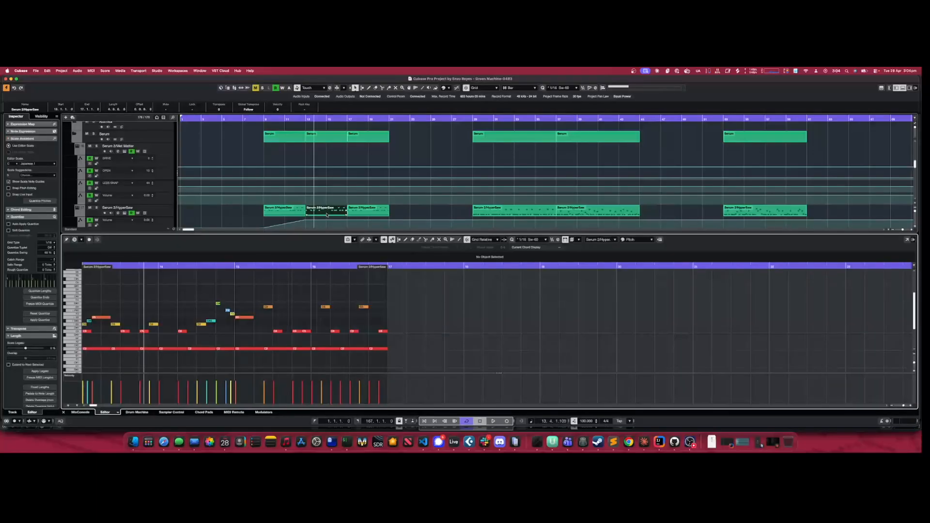
pyautogui.click(100, 349)
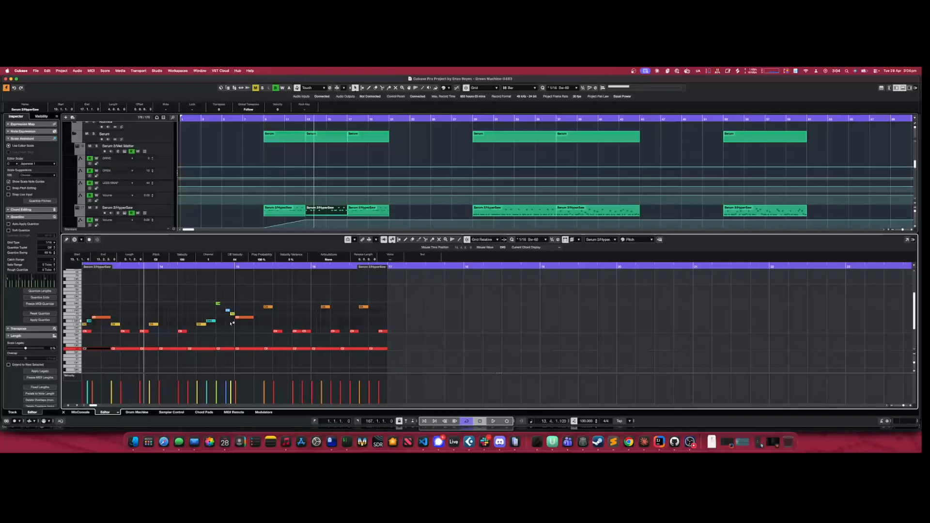
pyautogui.click(903, 88)
# Open the bar 13 Vital/2077 Bass clip in the Key Editor and select one of its opening notes
pyautogui.scroll(-4, 480, 238)
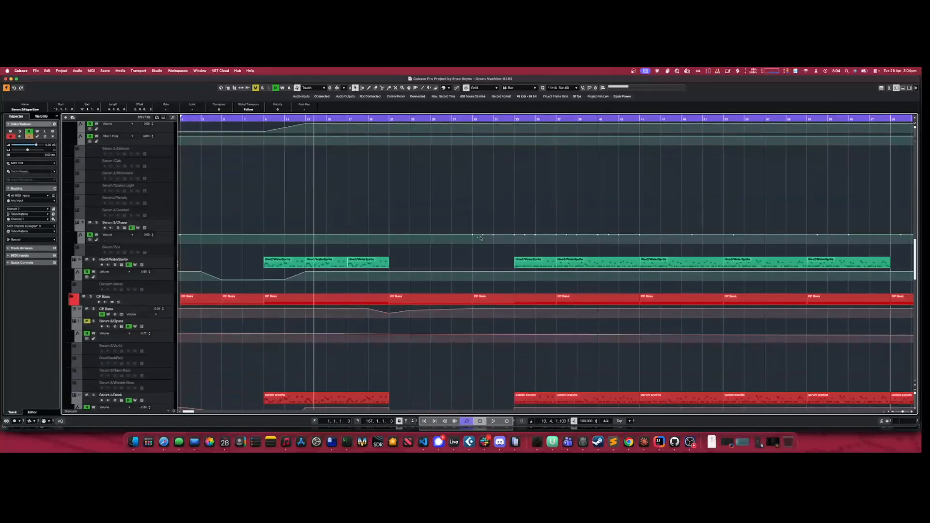
pyautogui.scroll(-5, 479, 236)
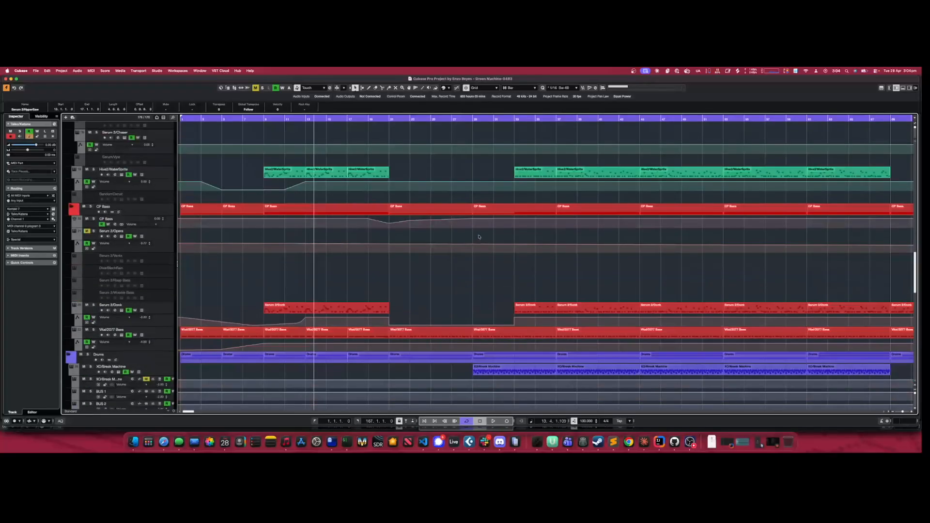
pyautogui.scroll(-1, 479, 231)
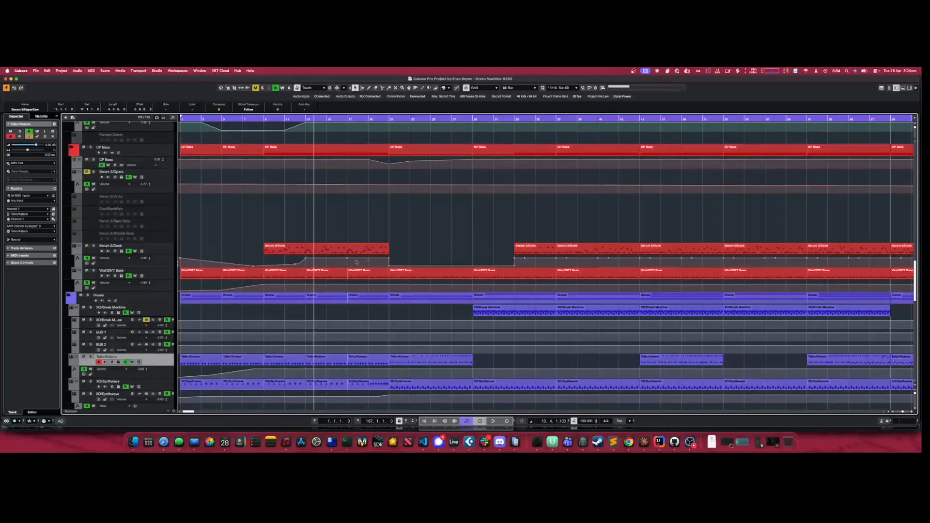
pyautogui.doubleClick(320, 276)
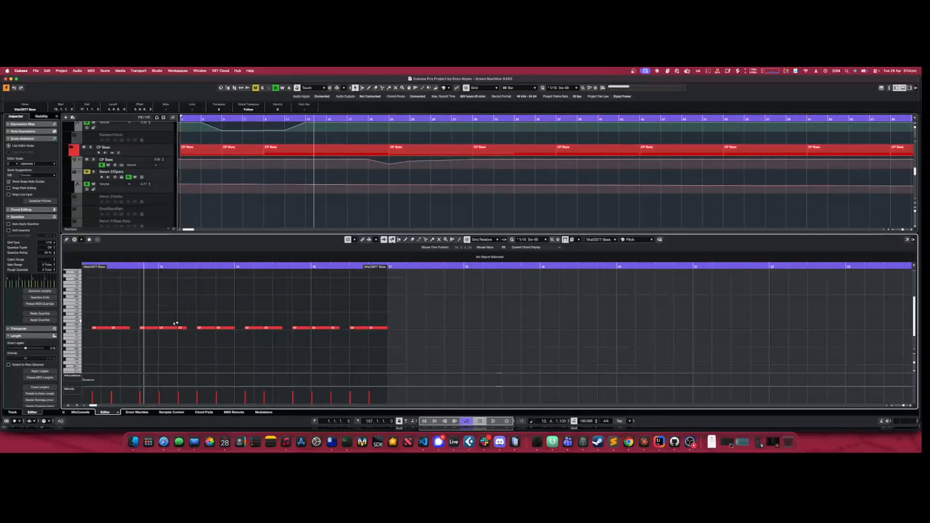
pyautogui.click(103, 329)
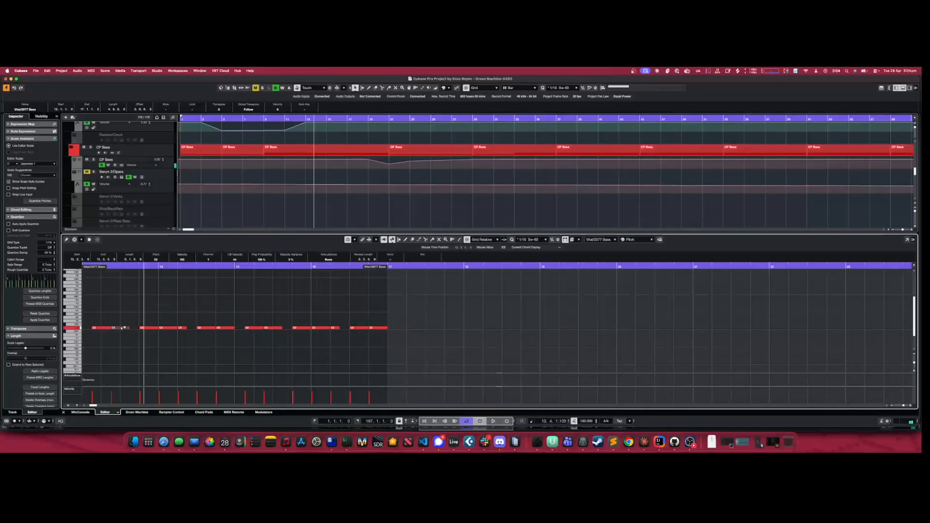
# Solo the Vital/2077 Bass track, play from bar 13, and show its bar 21 clip in the Key Editor during playback
pyautogui.scroll(-4, 299, 190)
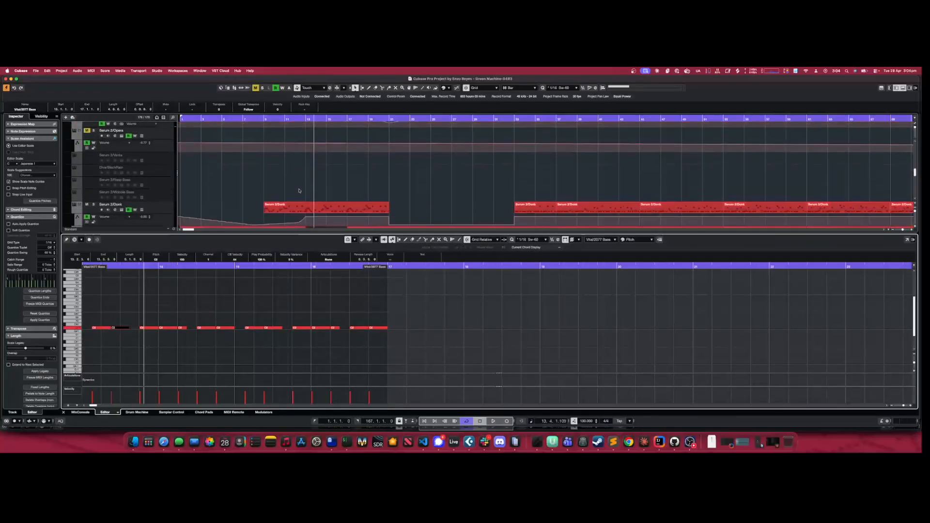
pyautogui.scroll(-1, 299, 191)
pyautogui.click(307, 119)
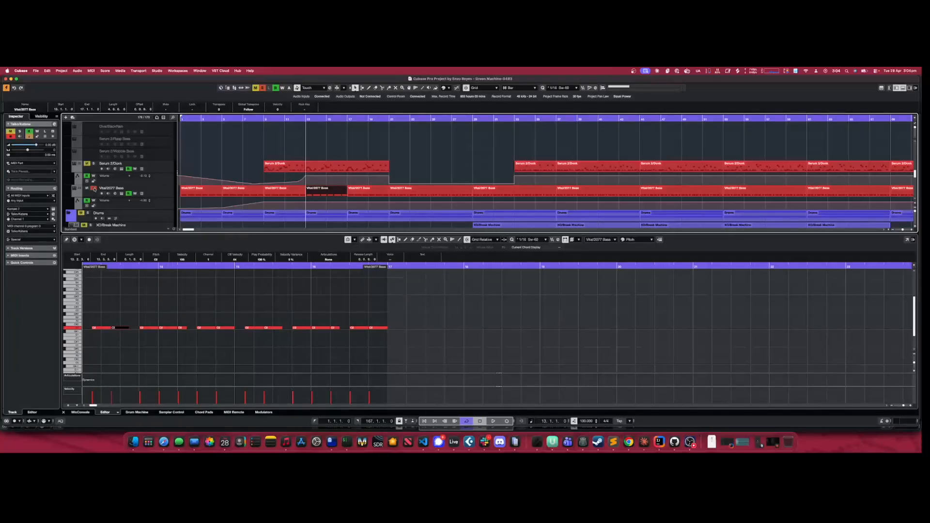
pyautogui.click(493, 421)
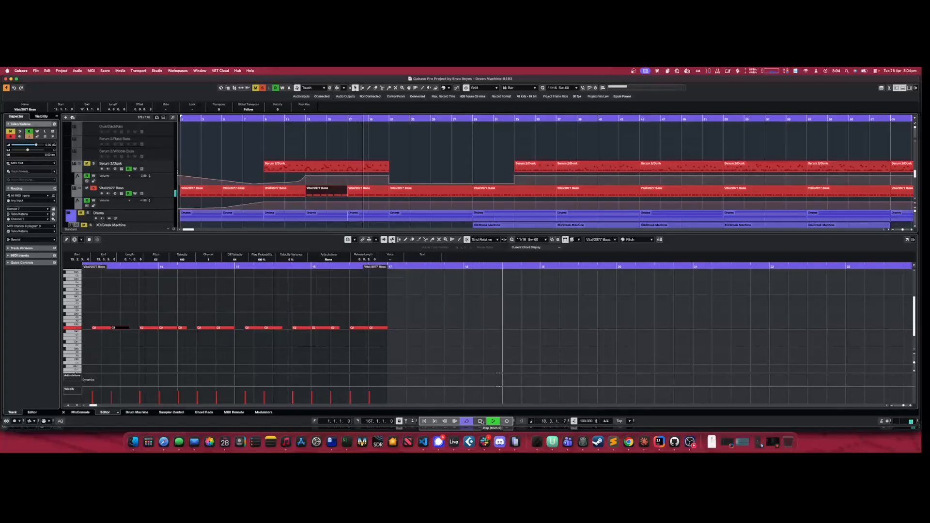
pyautogui.click(410, 195)
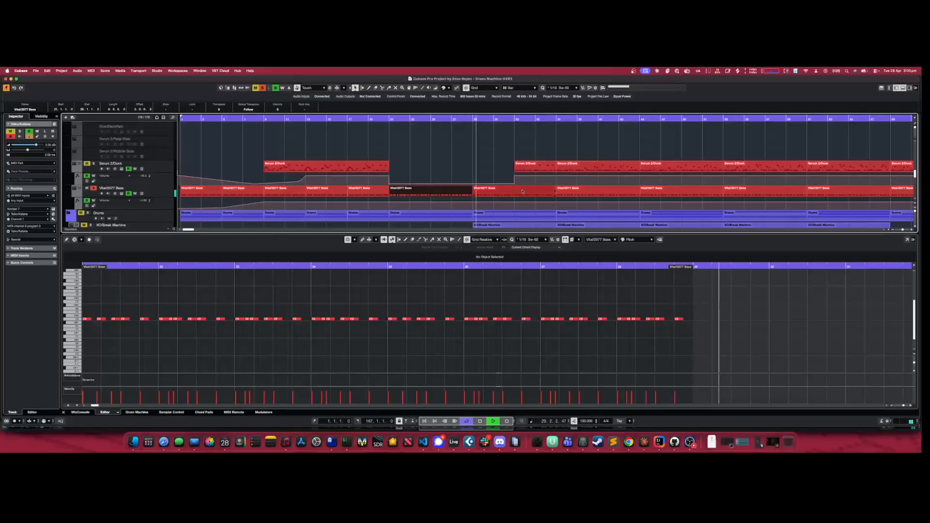
# Solo the Serum 2/Donk track too, follow its clips from bar 33 to bar 45 in the Key Editor, and stop playback
pyautogui.click(527, 169)
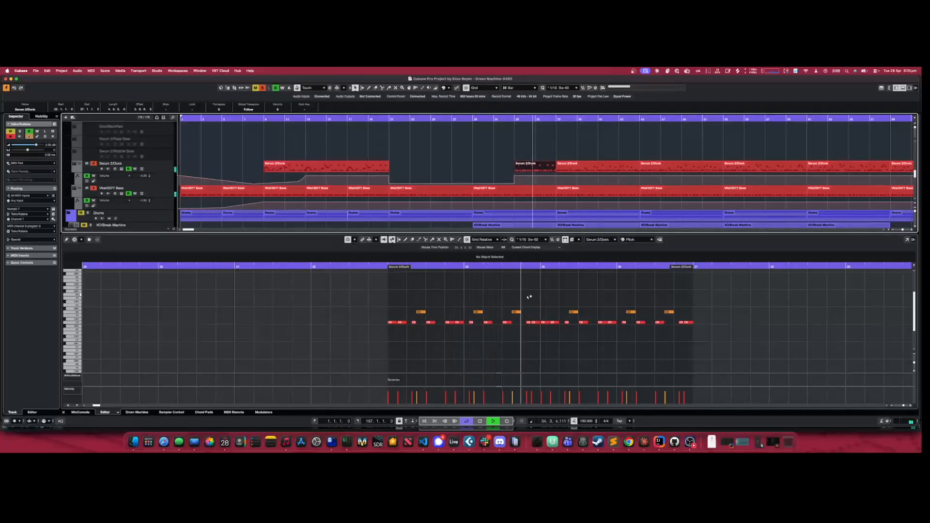
pyautogui.scroll(3, 577, 154)
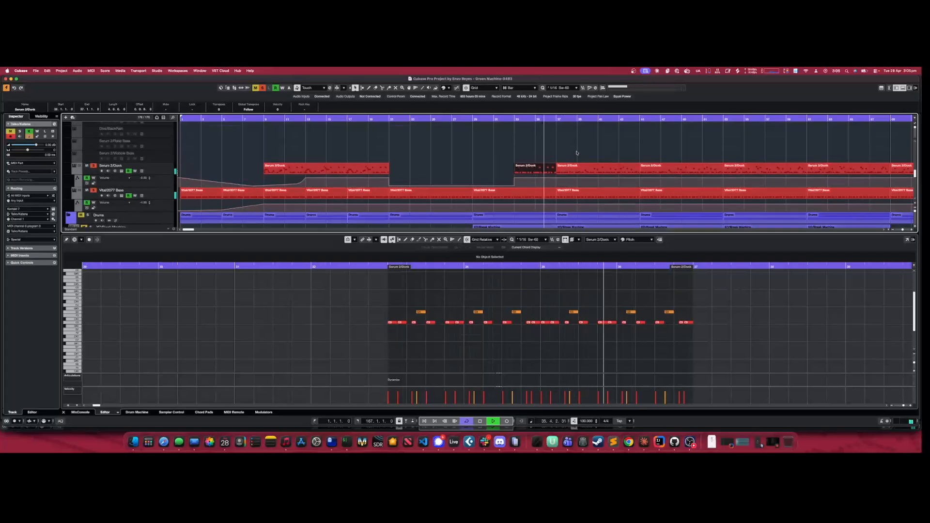
pyautogui.scroll(-1, 577, 154)
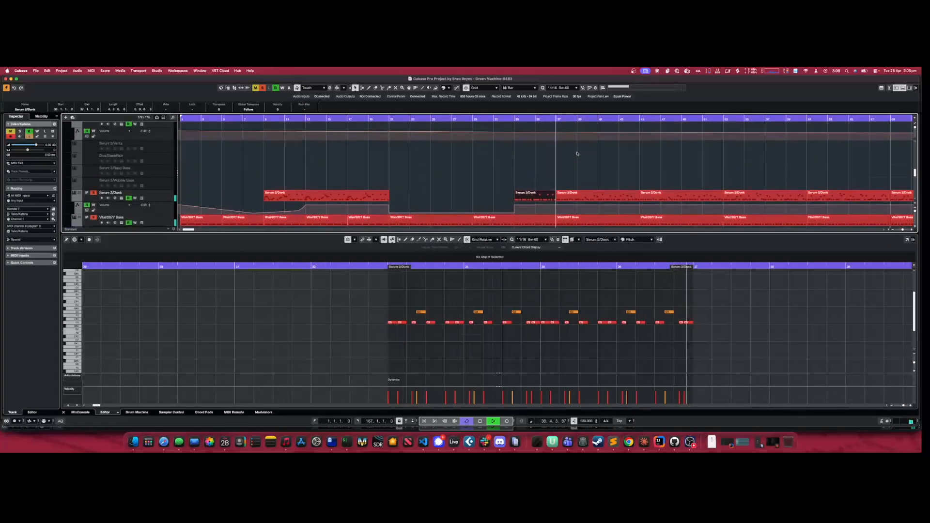
pyautogui.click(587, 195)
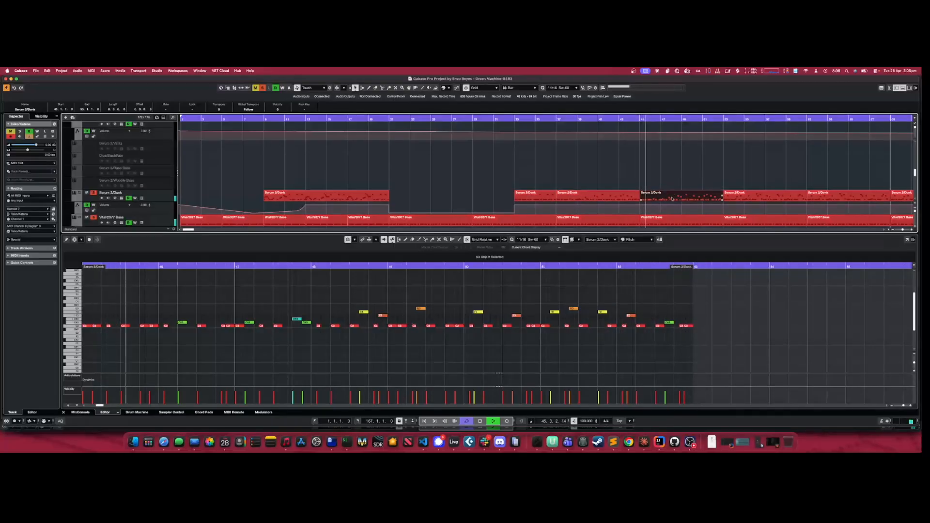
pyautogui.press('space')
# Compare the notes of the bar 37 Serum 2/Donk and Vital/2077 Bass clips in the Key Editor
pyautogui.click(902, 88)
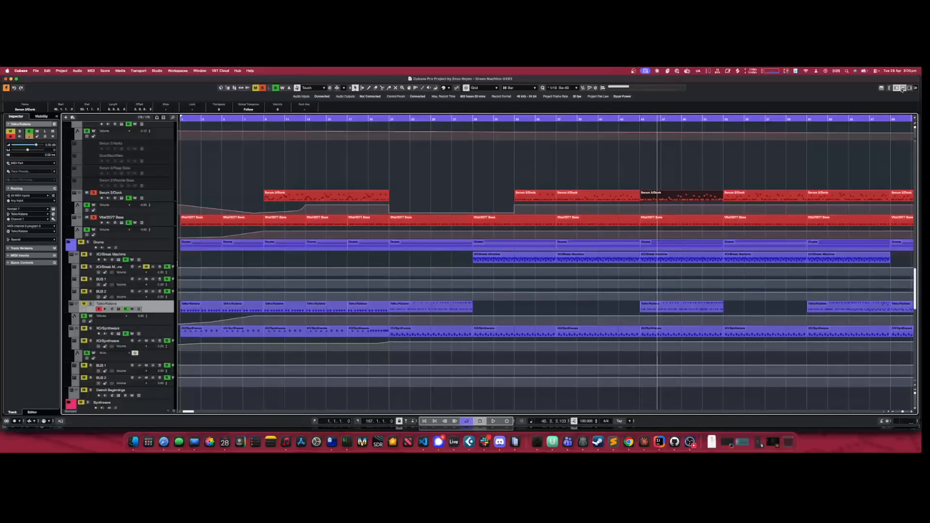
pyautogui.doubleClick(591, 221)
pyautogui.doubleClick(593, 200)
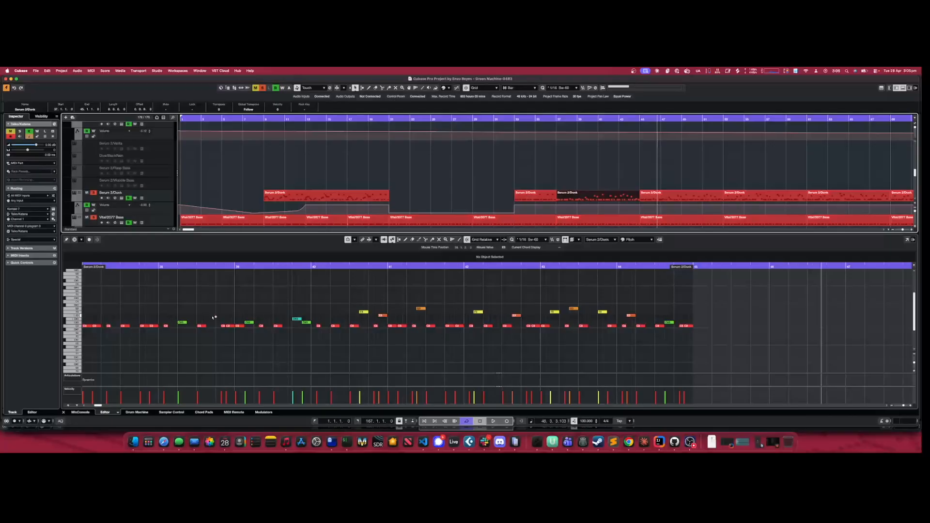
pyautogui.click(564, 219)
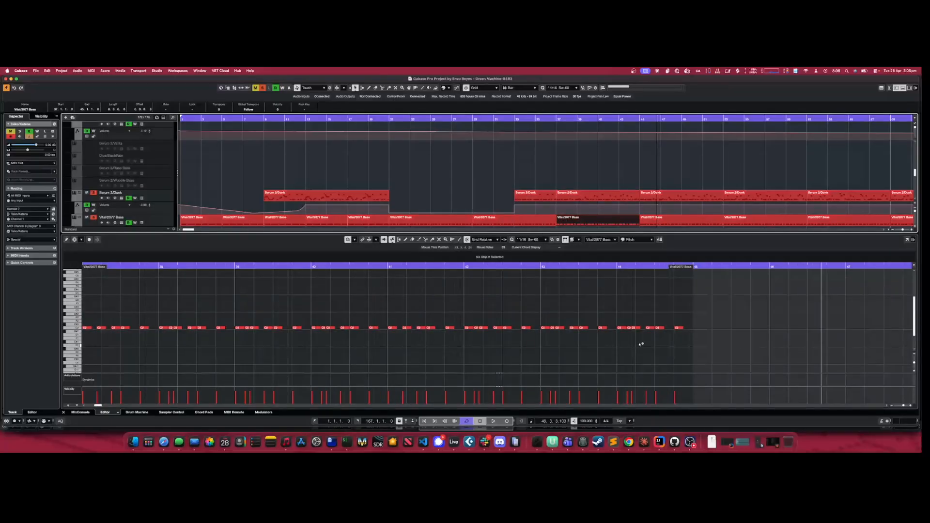
pyautogui.click(579, 197)
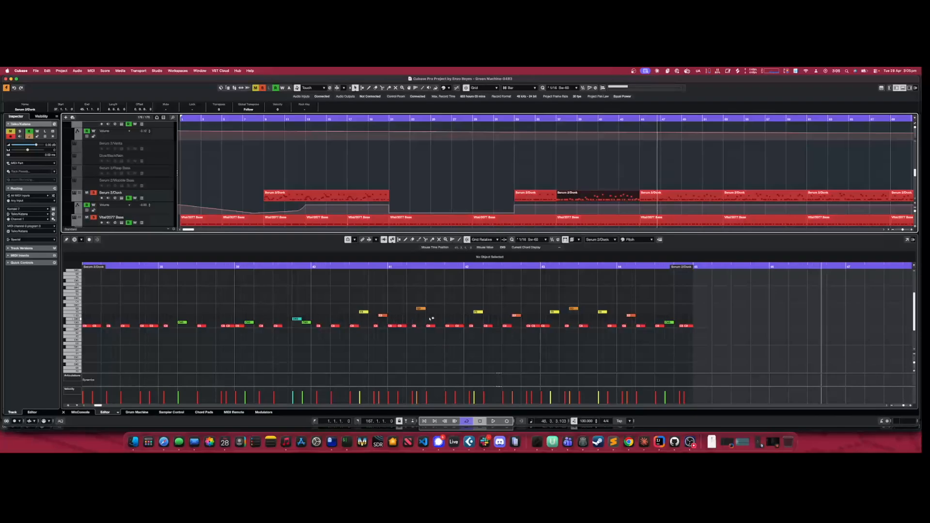
# Play the two soloed bass tracks from bar 37 and add the Hive2/WaterSprite track to the solo during playback
pyautogui.click(556, 118)
pyautogui.click(493, 420)
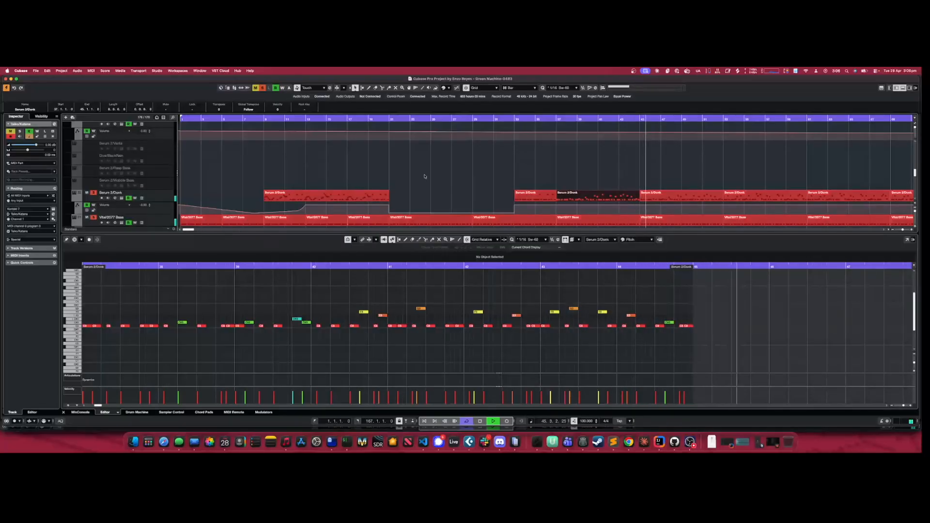
pyautogui.scroll(5, 577, 150)
pyautogui.scroll(-1, 576, 150)
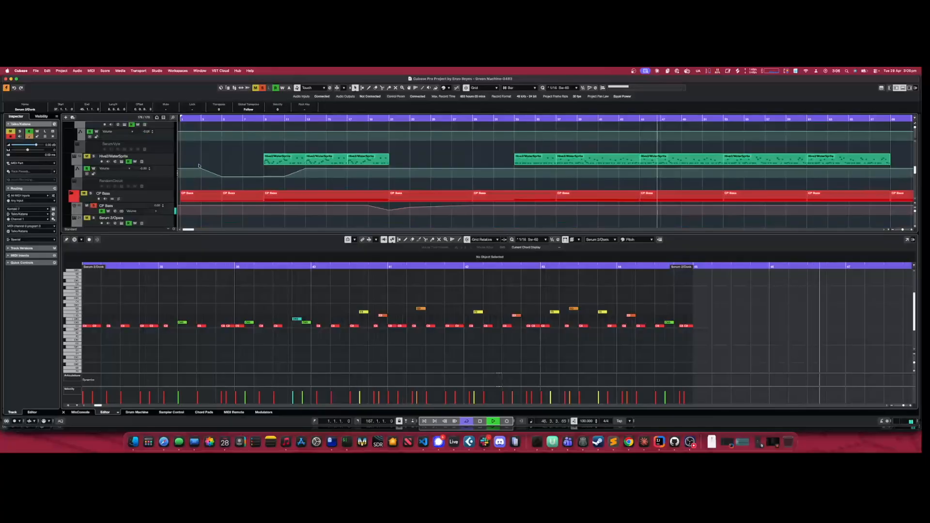
pyautogui.click(95, 156)
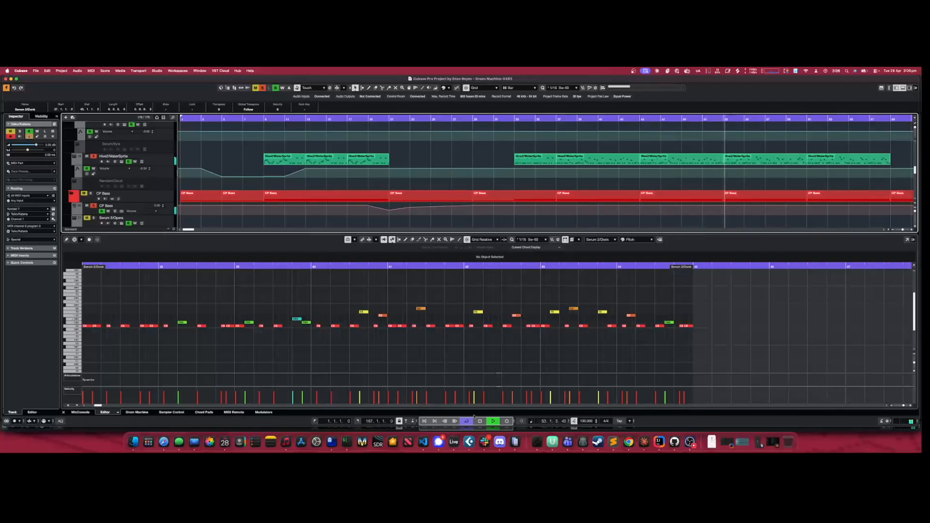
# Add the Serum 2/HyperSaw track to the solo, listen to it with the basses and WaterSprite, and stop playback
pyautogui.moveTo(188, 230); pyautogui.dragTo(193, 230)
pyautogui.scroll(6, 528, 166)
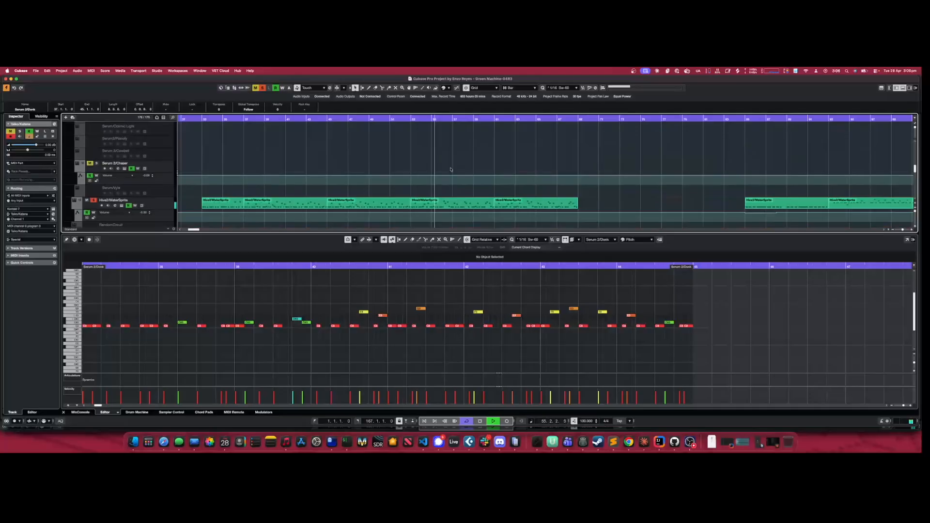
pyautogui.scroll(3, 451, 169)
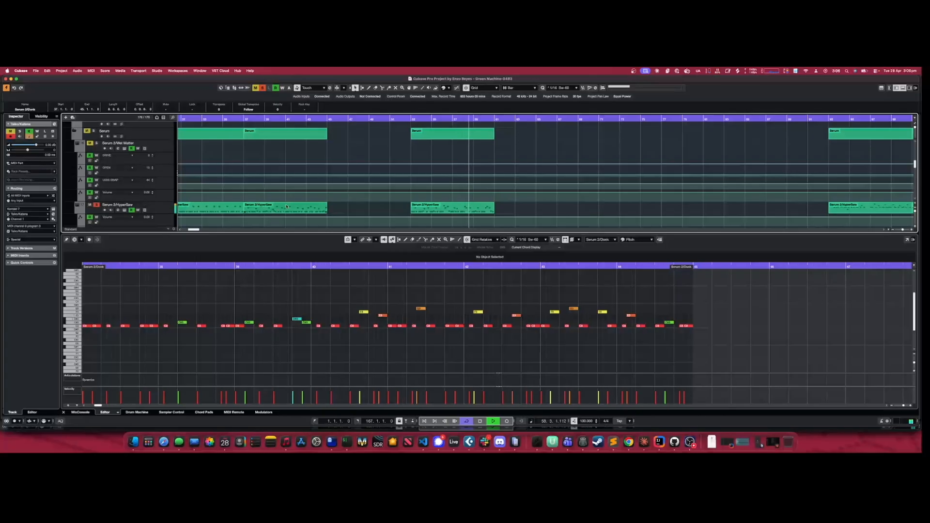
pyautogui.click(478, 421)
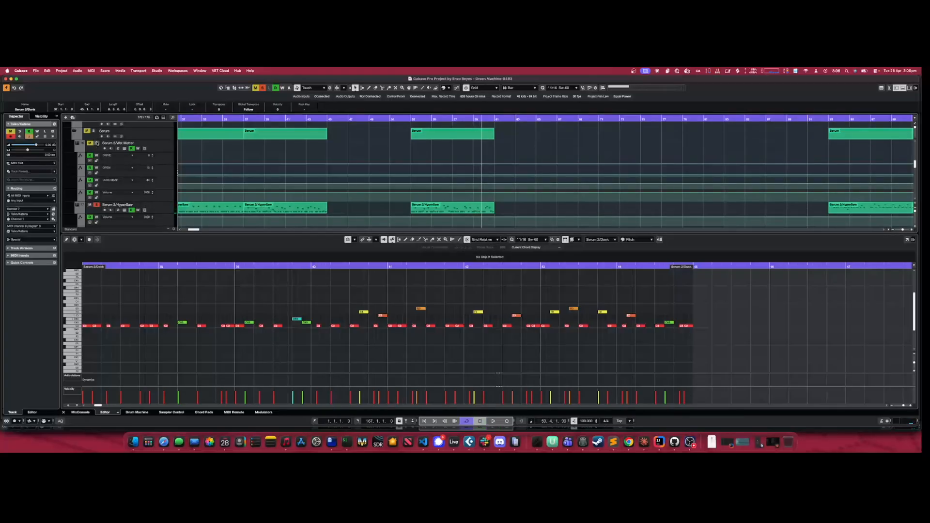
# Play the unsoloed arrangement from bar 53, close the Key Editor, examine the bass, drum and lead tracks, and stop playback
pyautogui.scroll(-5, 96, 144)
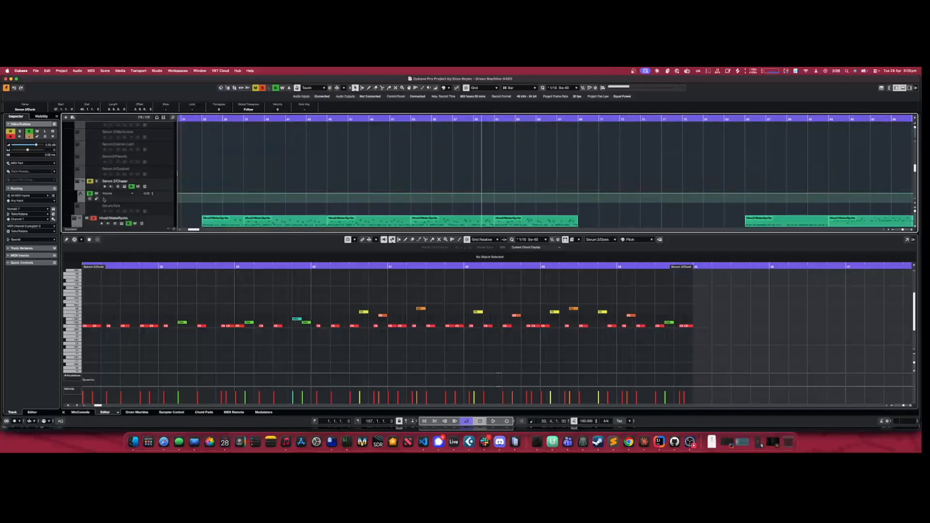
pyautogui.scroll(-1, 102, 200)
pyautogui.scroll(-3, 97, 202)
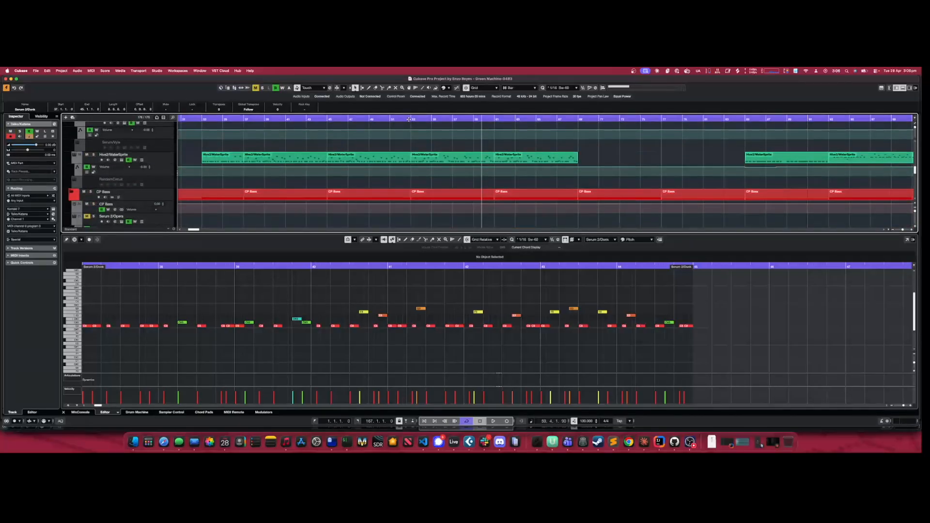
pyautogui.click(493, 421)
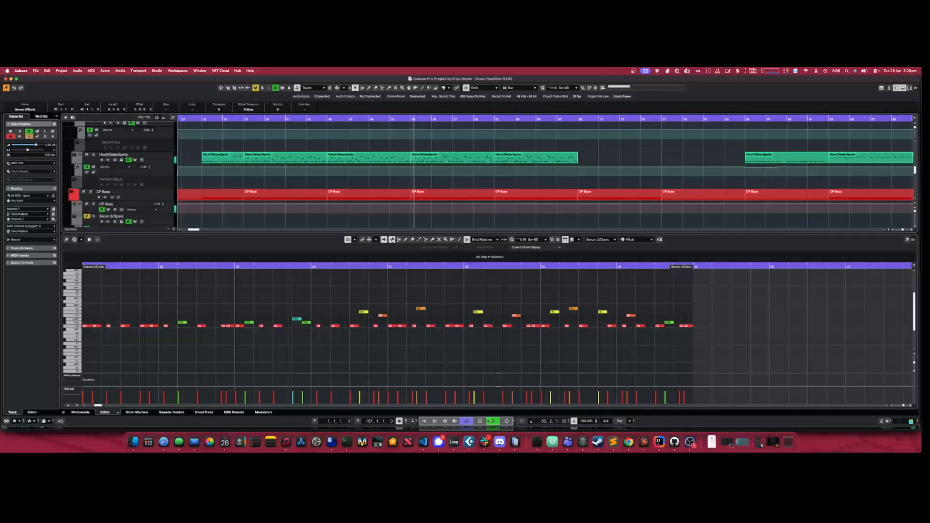
pyautogui.click(903, 88)
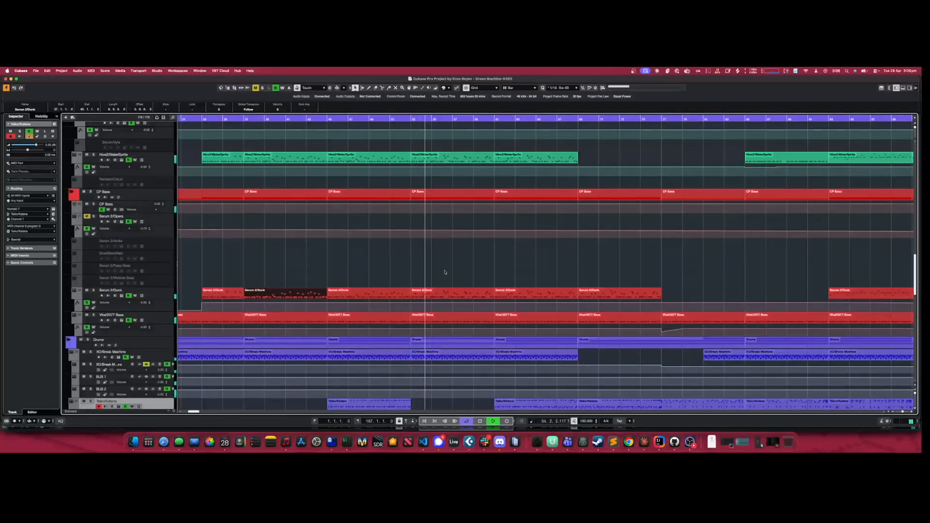
pyautogui.scroll(-5, 436, 259)
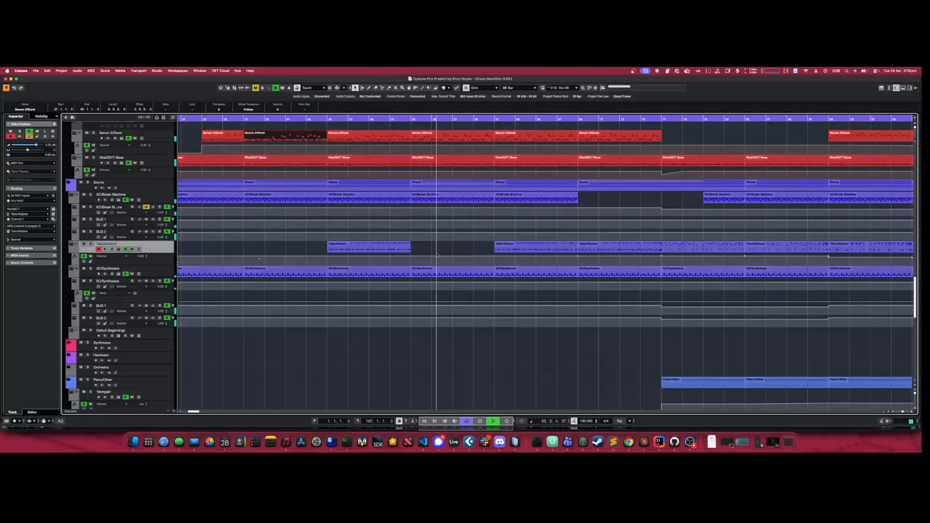
pyautogui.scroll(2, 503, 244)
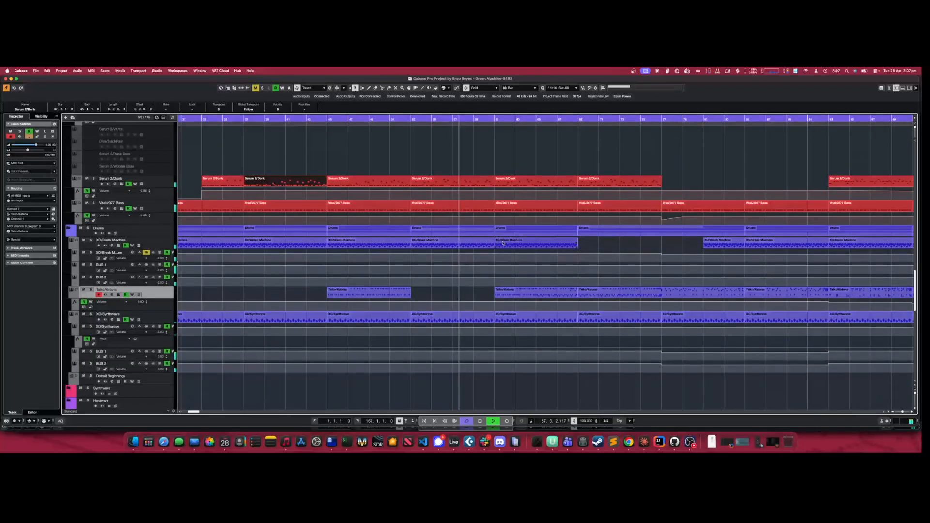
pyautogui.scroll(8, 503, 244)
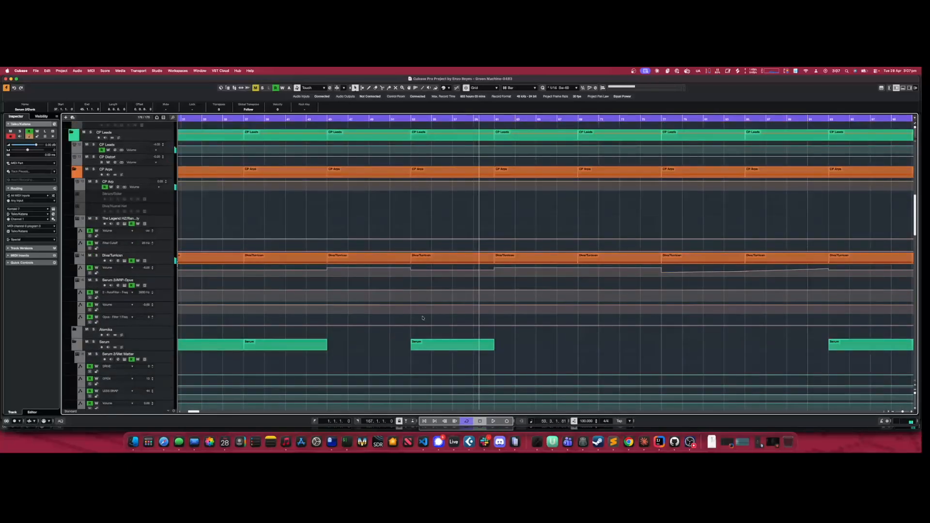
# Select the bar 53 Diva/Turrican clip, view the track's Diva instrument with its preset browser, and close the instrument window
pyautogui.click(435, 258)
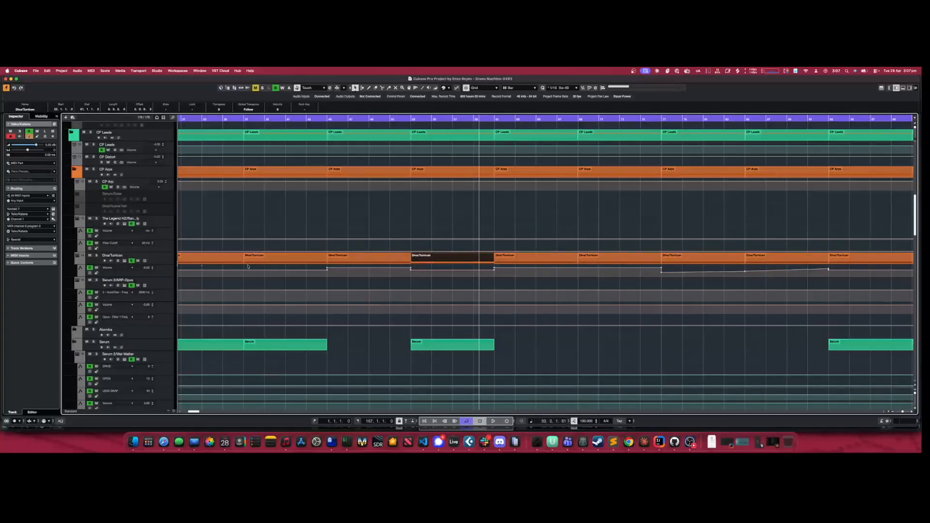
pyautogui.click(125, 261)
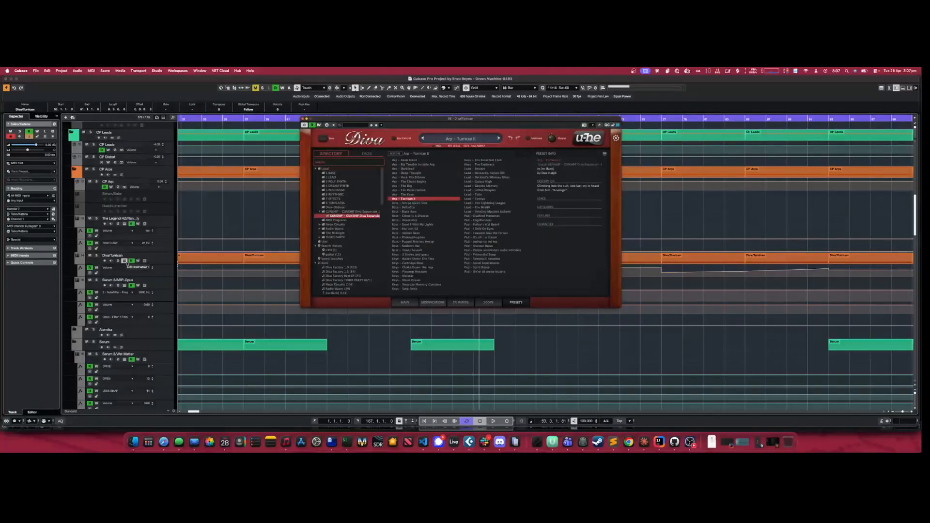
pyautogui.click(125, 261)
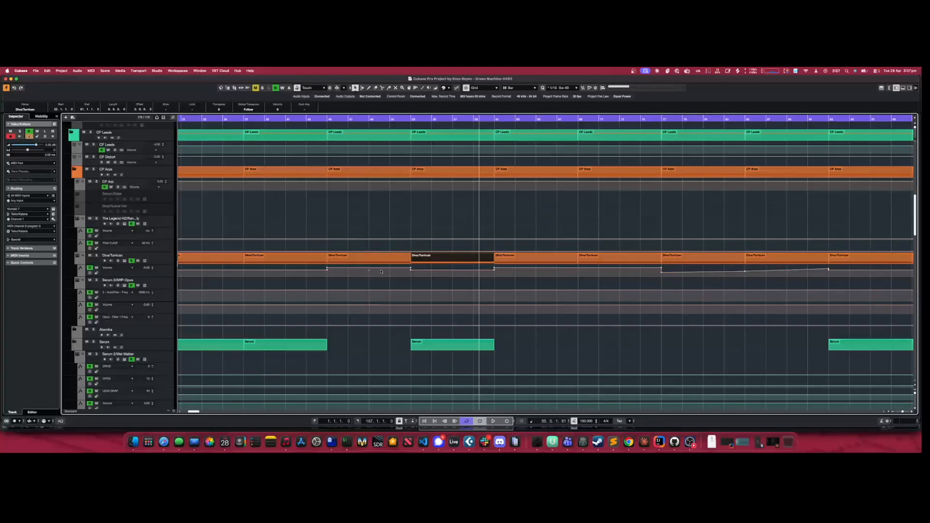
# Open the bar 53 Vital/2077 Bass clip in the Key Editor, select all its notes, and play the track soloed from bar 53
pyautogui.scroll(5, 251, 247)
pyautogui.scroll(-5, 310, 242)
pyautogui.scroll(5, 373, 239)
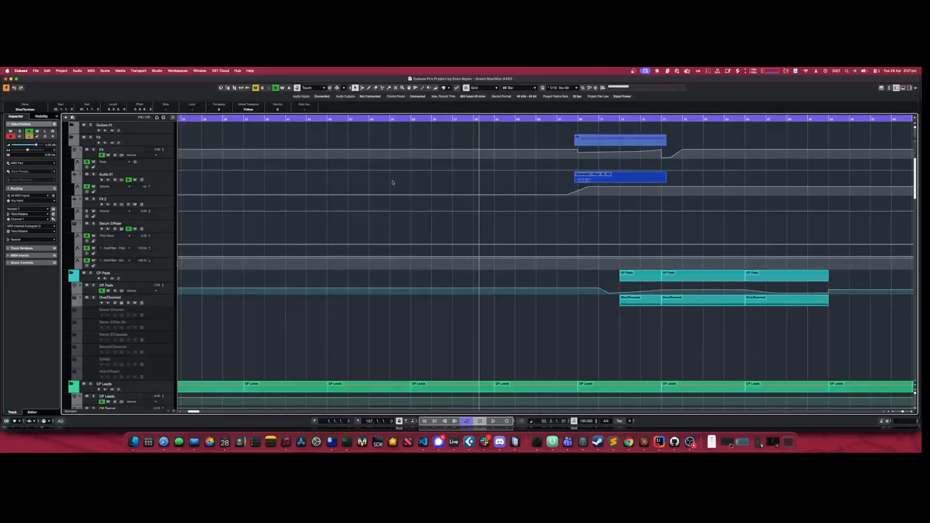
pyautogui.scroll(-15, 393, 183)
pyautogui.scroll(-10, 421, 225)
pyautogui.scroll(-4, 421, 226)
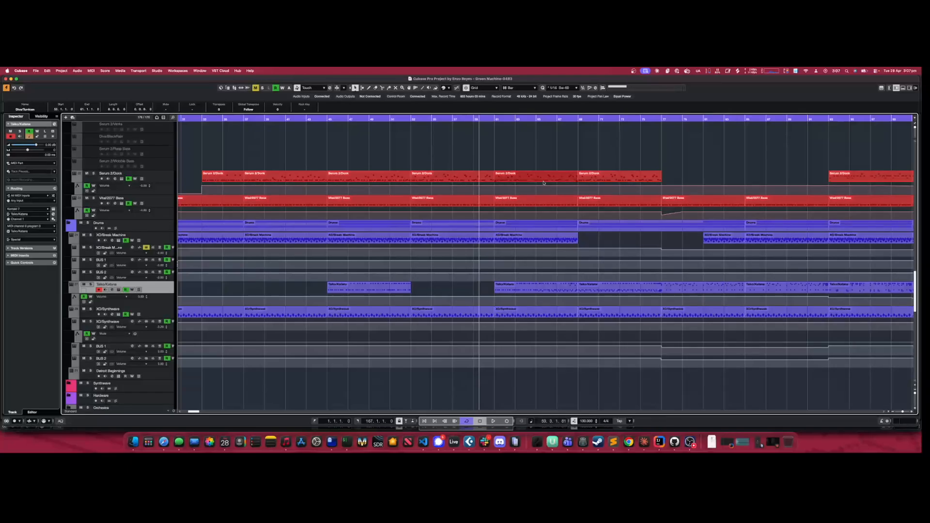
pyautogui.doubleClick(472, 201)
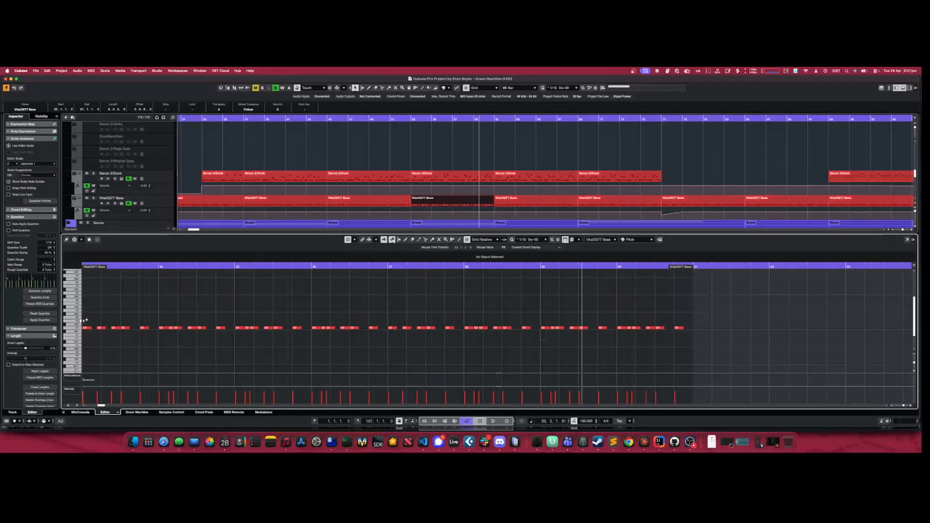
pyautogui.moveTo(152, 324); pyautogui.dragTo(680, 337)
pyautogui.click(409, 119)
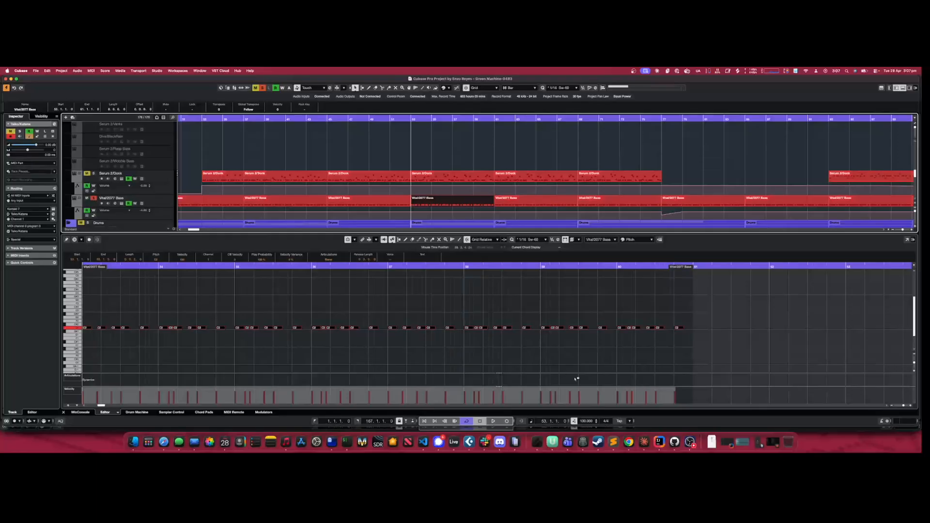
pyautogui.click(492, 421)
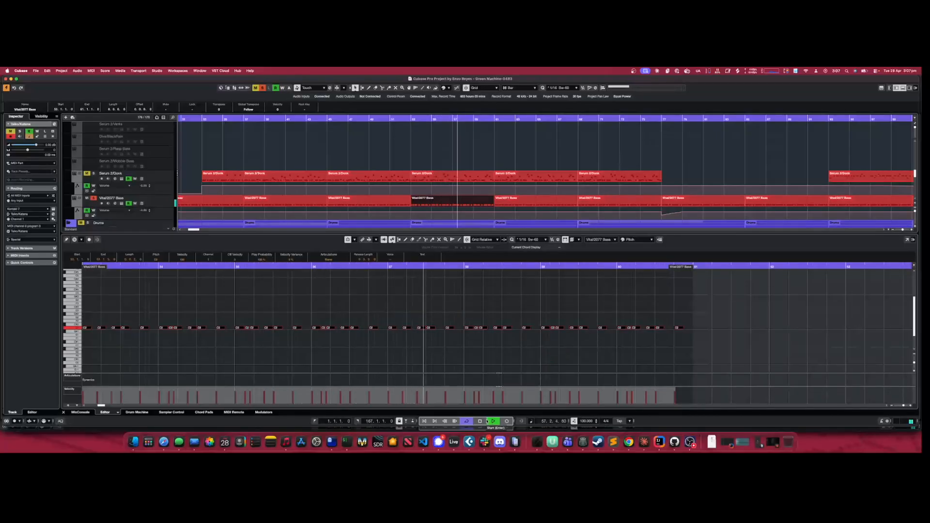
pyautogui.click(484, 421)
# Close the Key Editor and play from bar 61, adding the selected percussion track, XO/Break Machine and XO/Synthwave to the bass solo
pyautogui.click(902, 88)
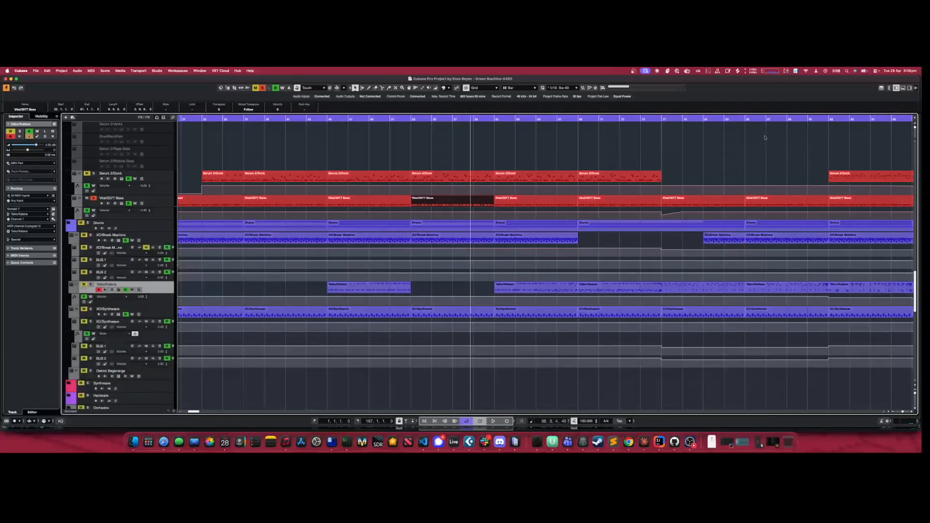
pyautogui.click(495, 119)
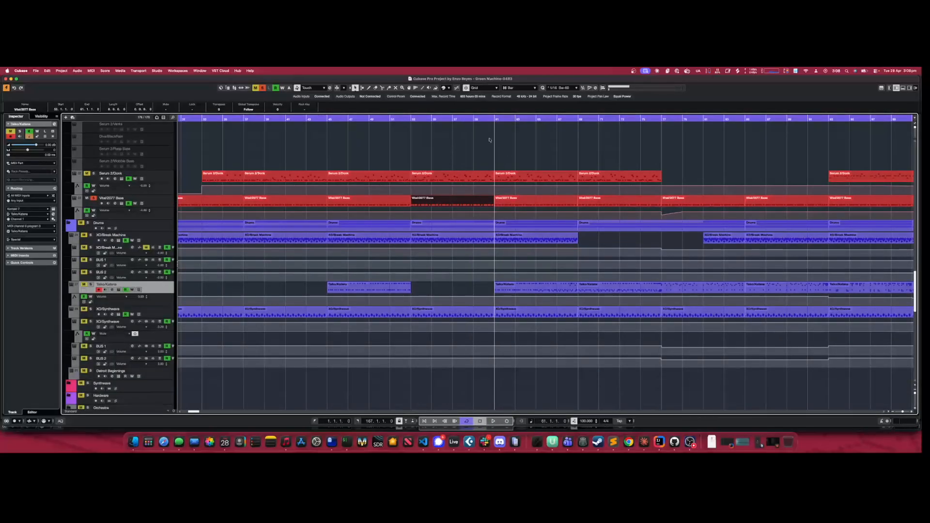
pyautogui.click(91, 285)
pyautogui.click(492, 420)
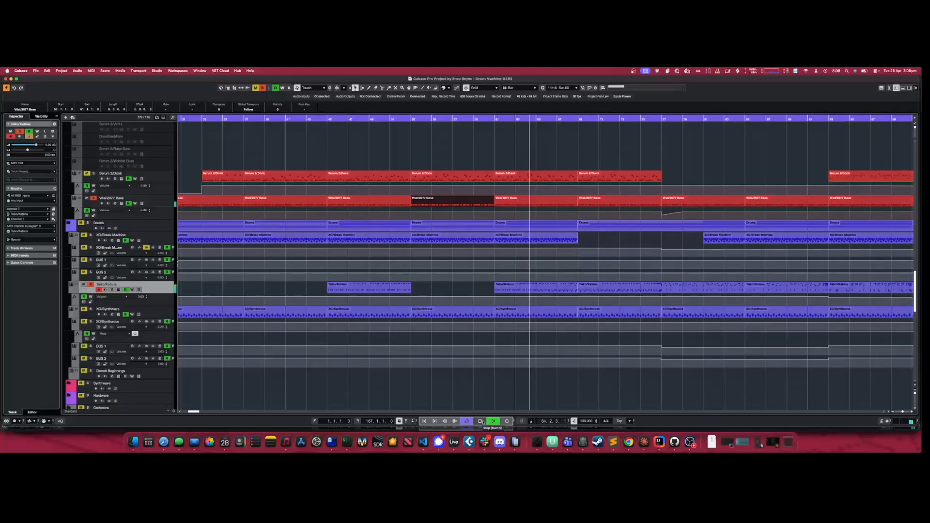
pyautogui.click(91, 235)
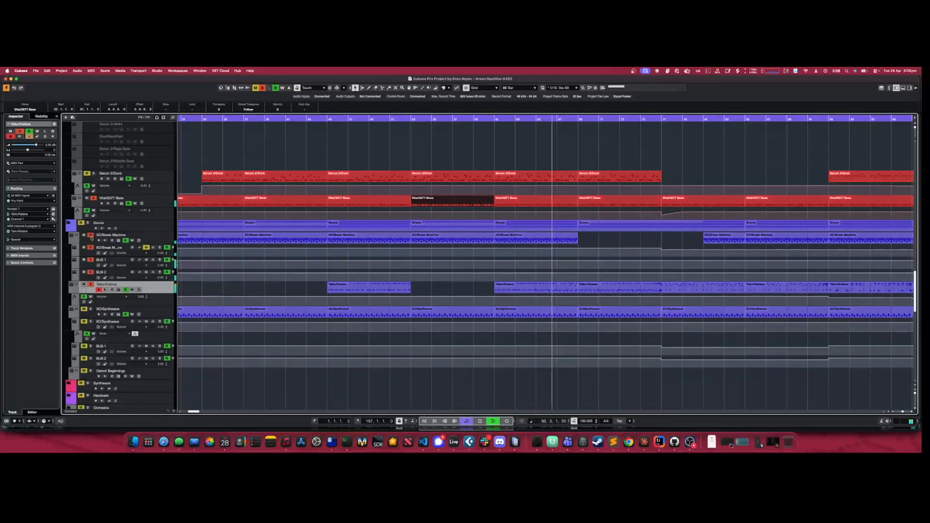
pyautogui.click(90, 310)
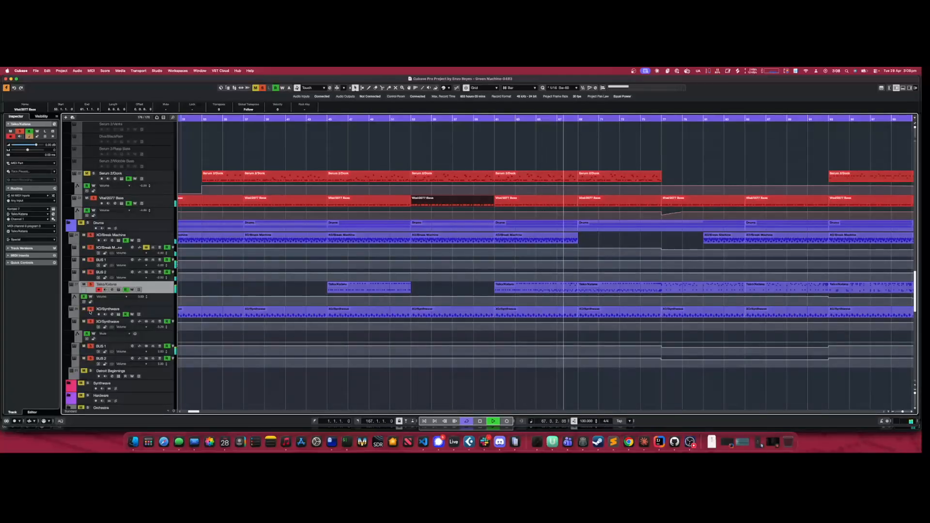
pyautogui.click(495, 118)
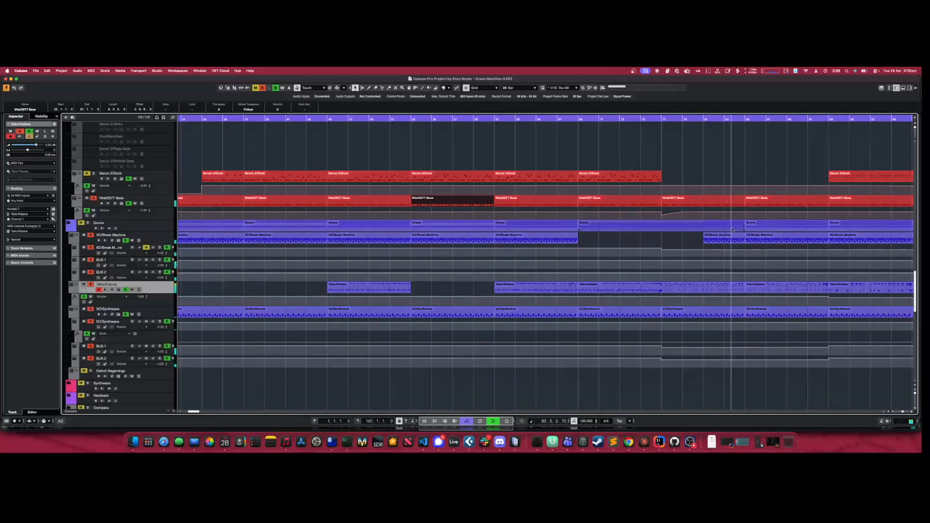
# Compare the bar 77 and bar 85 Vital/2077 Bass clips in the Key Editor during playback, stop playback, and close the editor
pyautogui.click(719, 206)
pyautogui.doubleClick(720, 206)
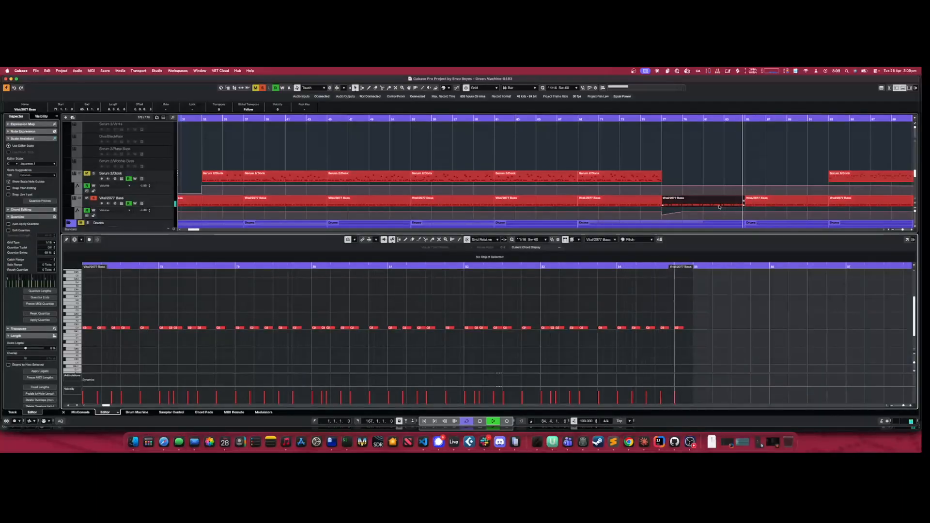
pyautogui.click(777, 206)
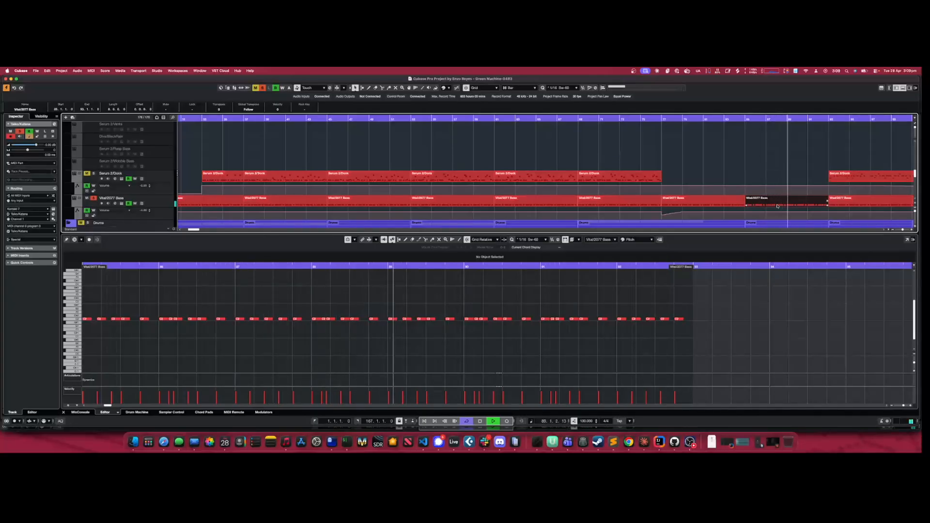
pyautogui.click(480, 421)
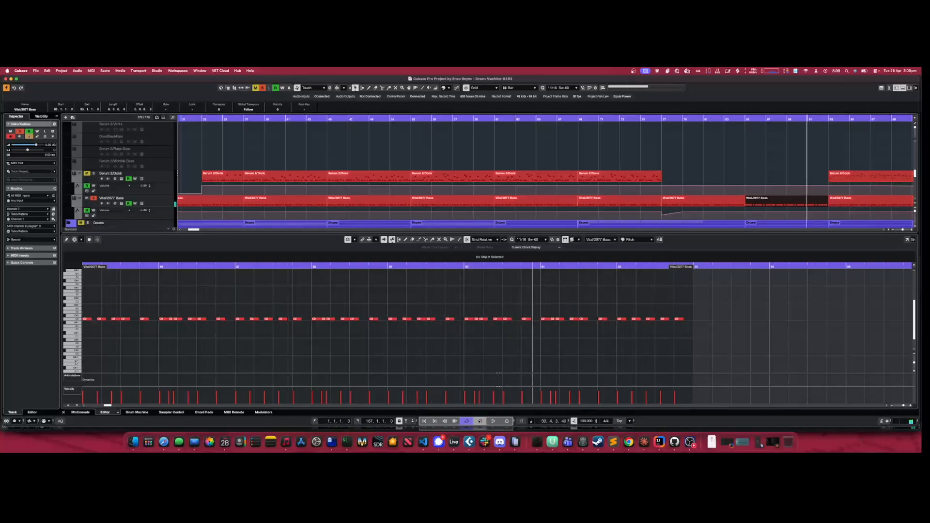
pyautogui.click(902, 88)
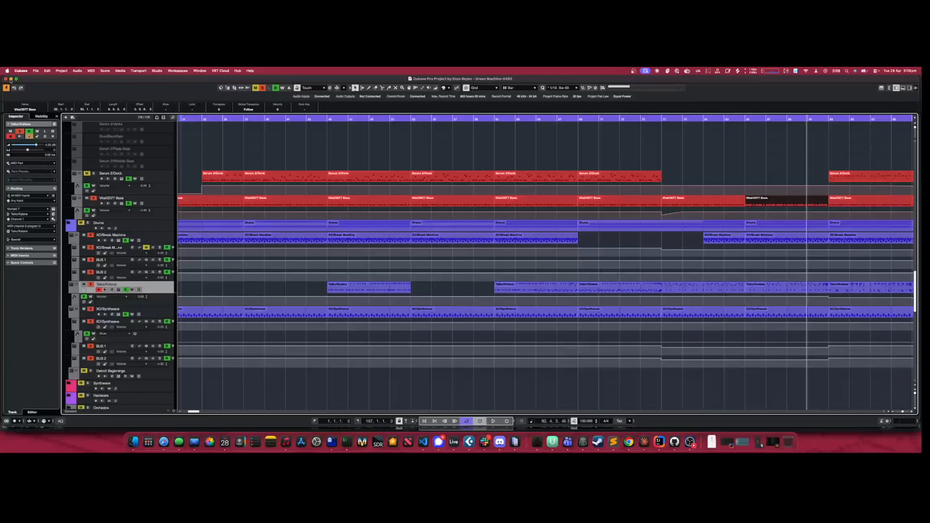
# Close the Green Machine project, bring up the VOID project, and view the bar 89 Phase Plant/SHDFAT clip
pyautogui.click(5, 79)
pyautogui.click(437, 190)
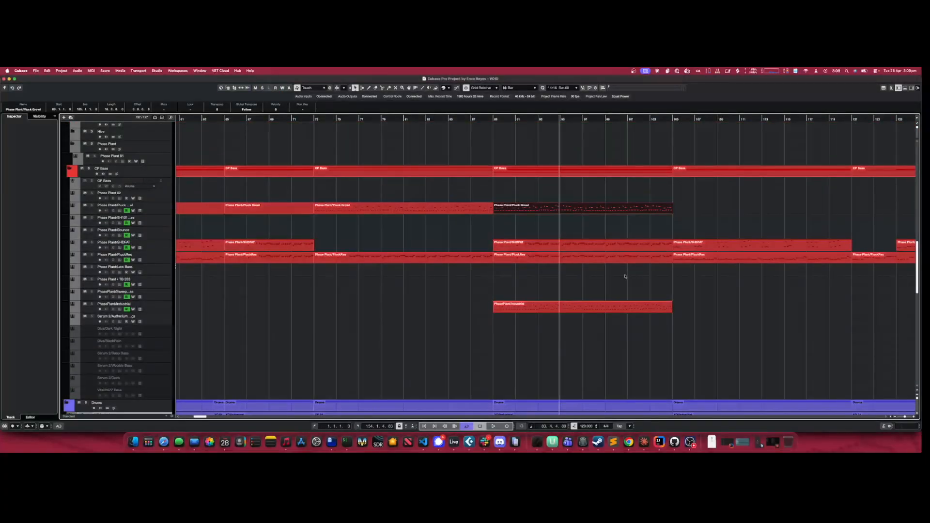
pyautogui.doubleClick(561, 250)
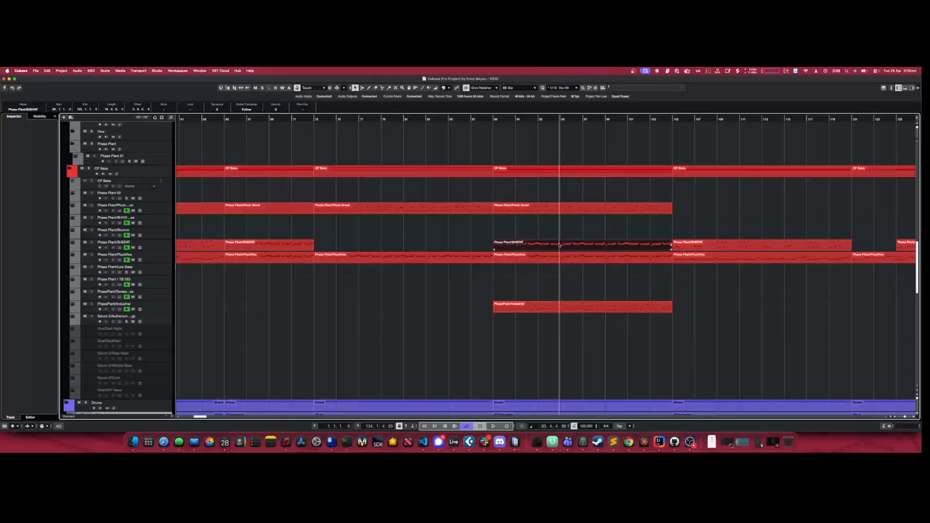
pyautogui.click(905, 89)
# Examine the FX, bass and drum tracks of the VOID project, and briefly expand the Phase Plant/PluckRes automation lanes
pyautogui.scroll(10, 563, 197)
pyautogui.scroll(10, 551, 228)
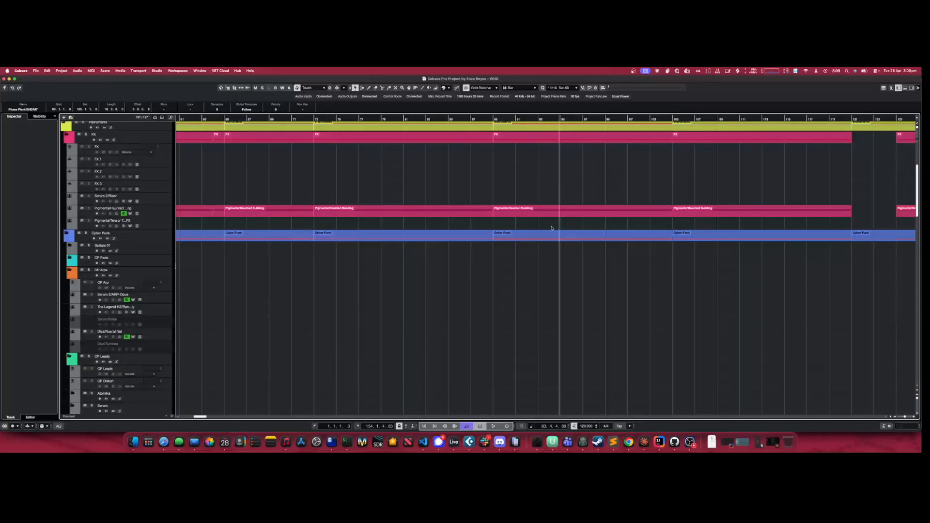
pyautogui.scroll(-20, 551, 228)
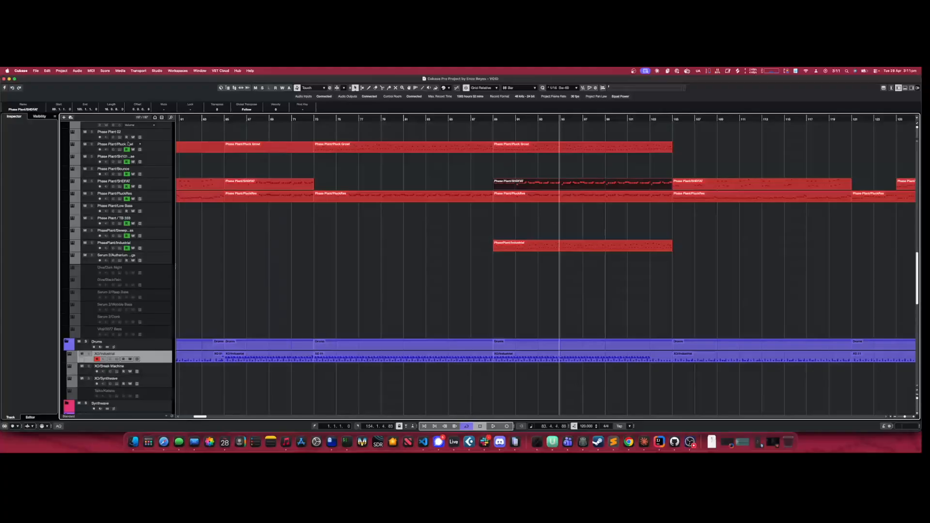
pyautogui.click(71, 199)
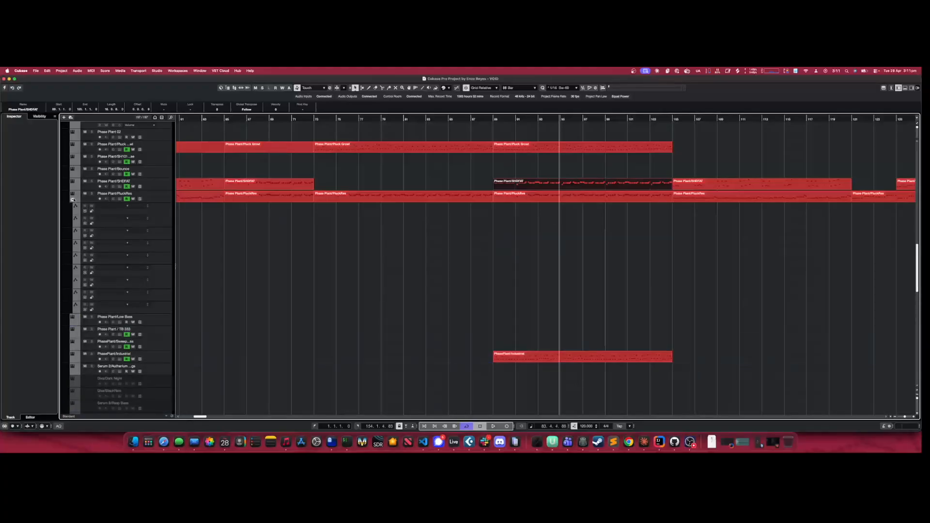
pyautogui.click(72, 199)
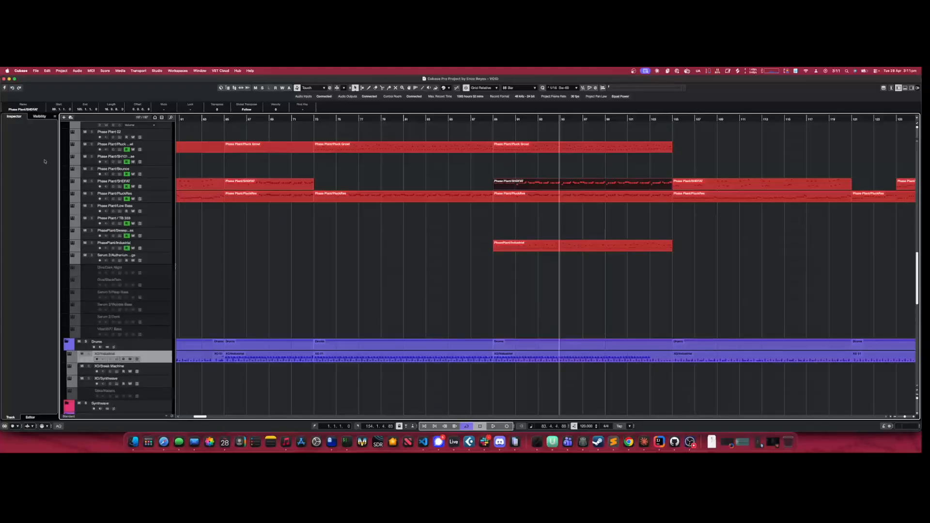
# Activate the VOID project, show the Phase Plant/PluckRes automation lanes, and select the track's clips at bars 89 and 105 in turn
pyautogui.click(4, 88)
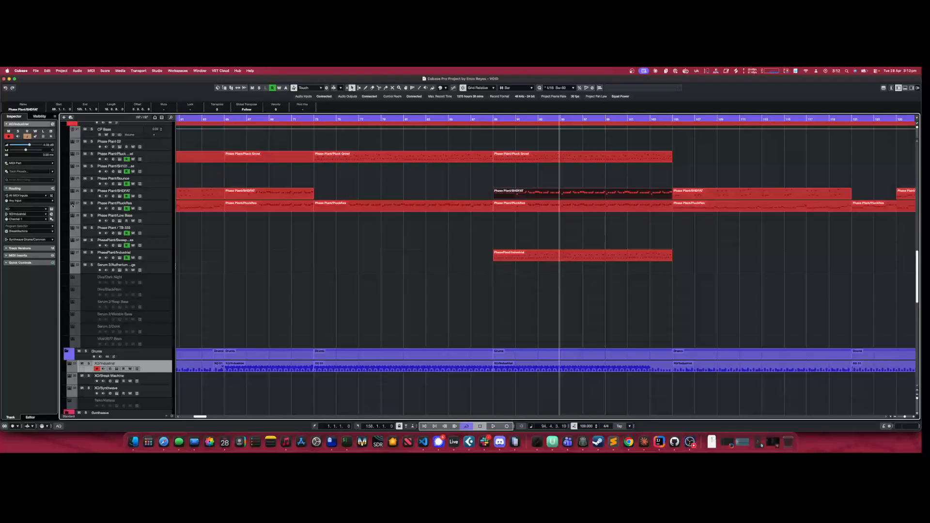
pyautogui.click(72, 209)
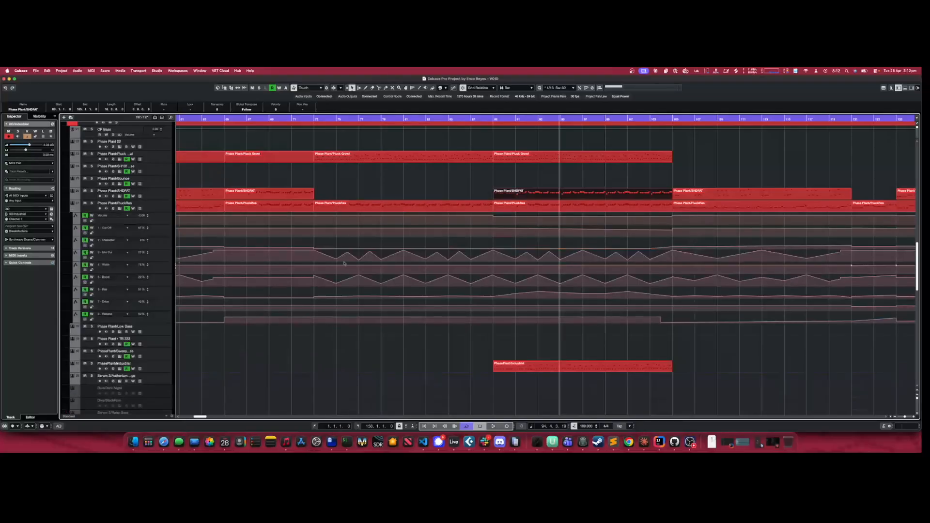
pyautogui.click(166, 211)
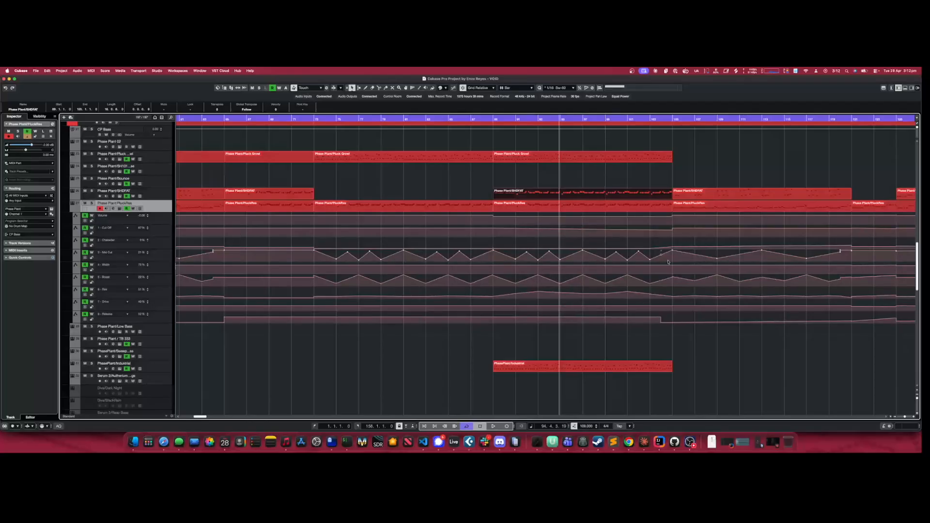
pyautogui.click(620, 209)
pyautogui.click(703, 206)
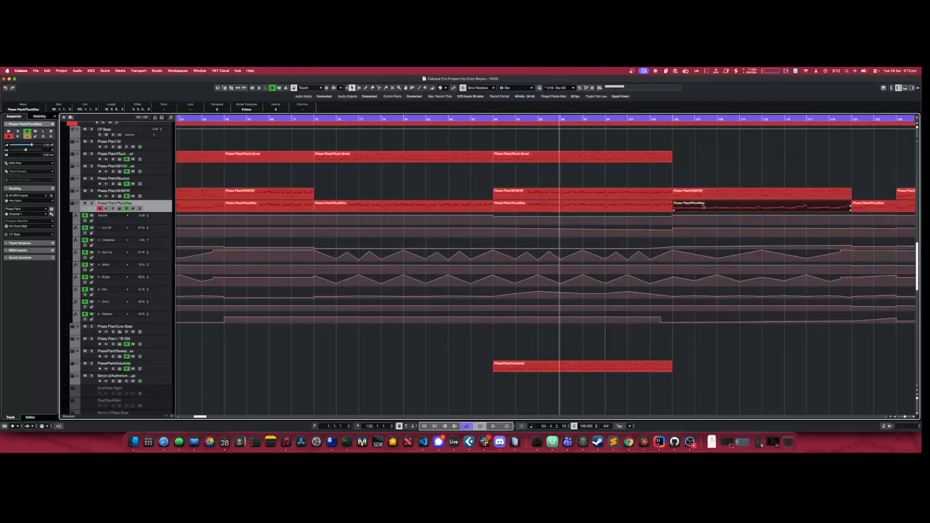
# Select the bar 89 Phase Plant/PluckRes clip, solo its track, and play it from bar 103 past the bar 105 transition
pyautogui.click(656, 208)
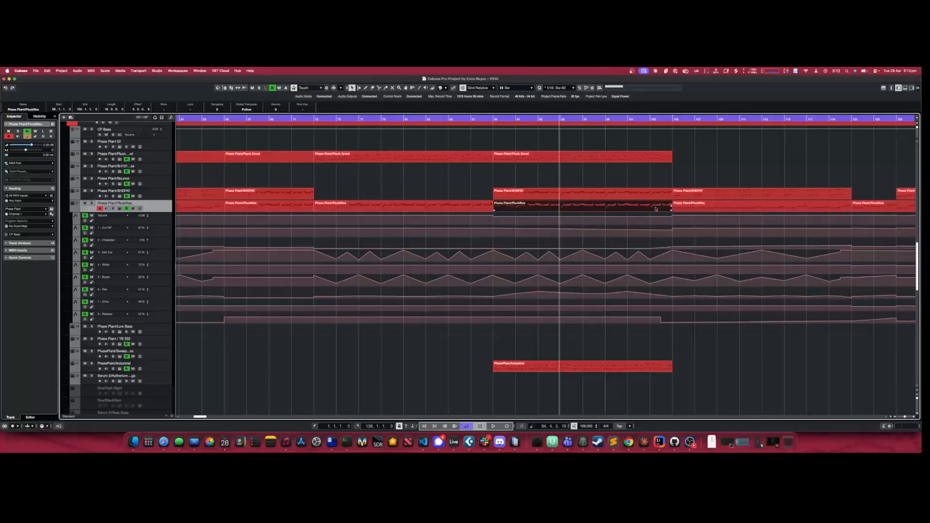
pyautogui.press('s')
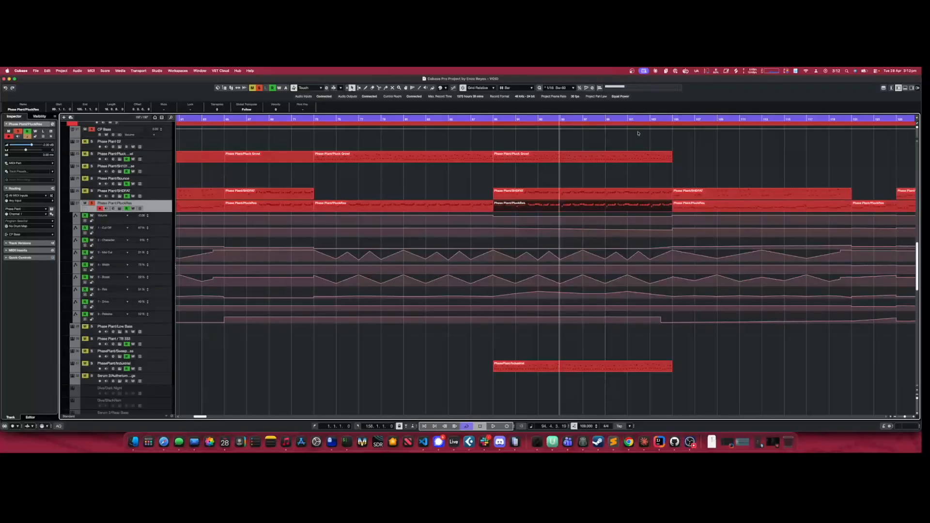
pyautogui.click(648, 118)
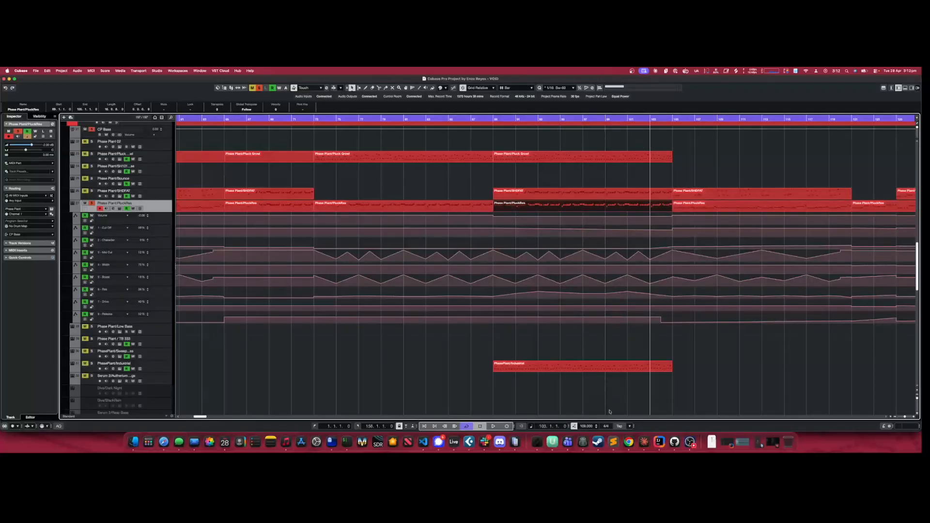
pyautogui.click(494, 426)
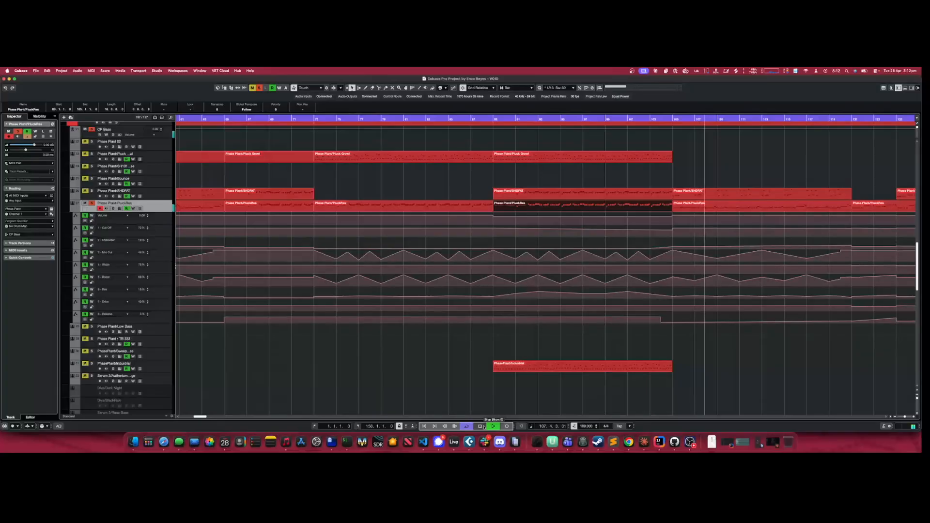
pyautogui.click(484, 427)
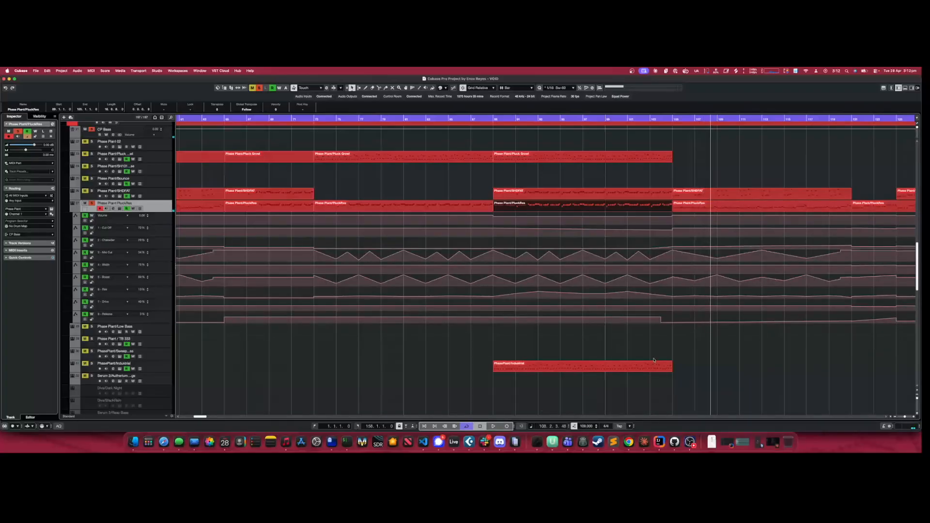
# Play the soloed Phase Plant/PluckRes track briefly from bar 103 again, and audition its bar 105 section up to about bar 121
pyautogui.click(655, 123)
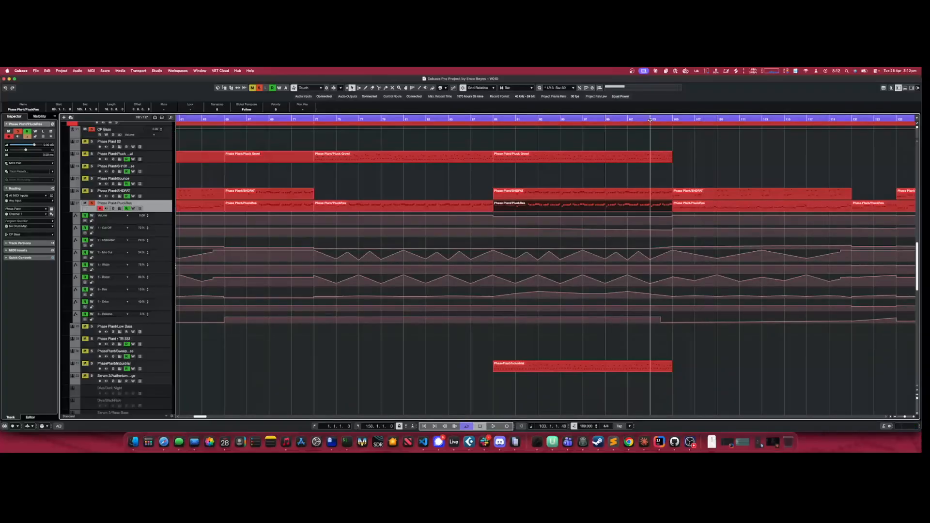
pyautogui.click(493, 426)
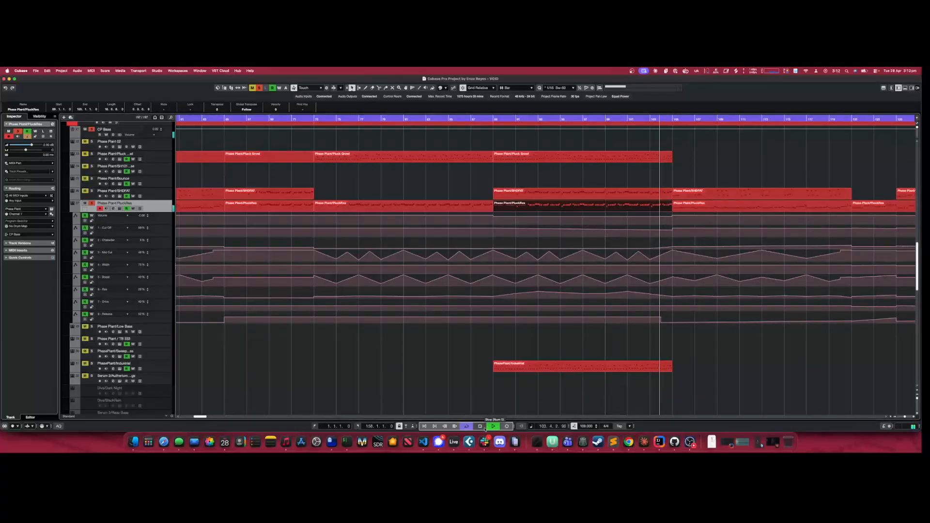
pyautogui.click(484, 428)
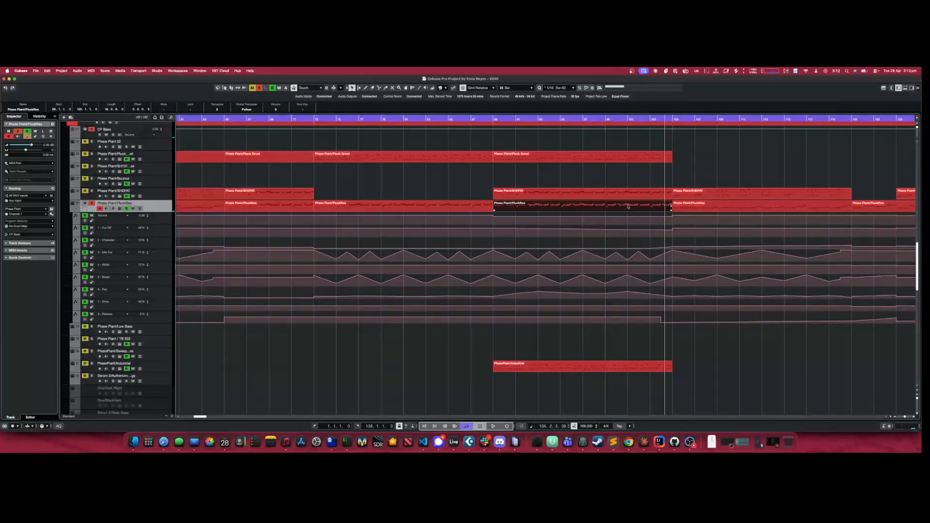
pyautogui.click(673, 119)
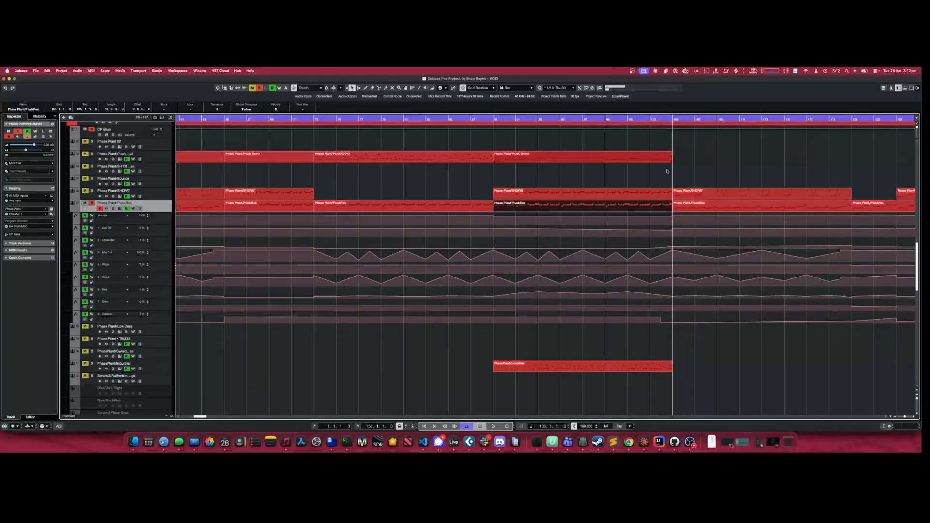
pyautogui.click(493, 427)
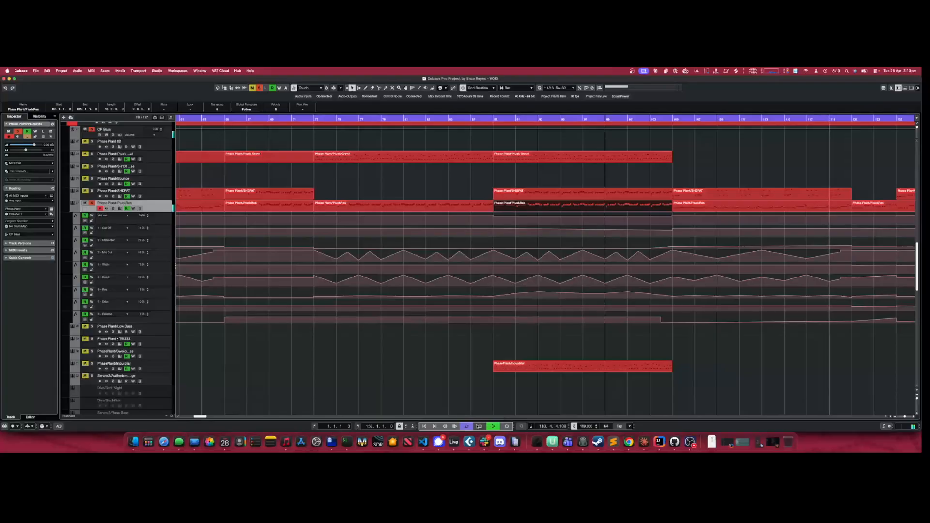
pyautogui.click(478, 425)
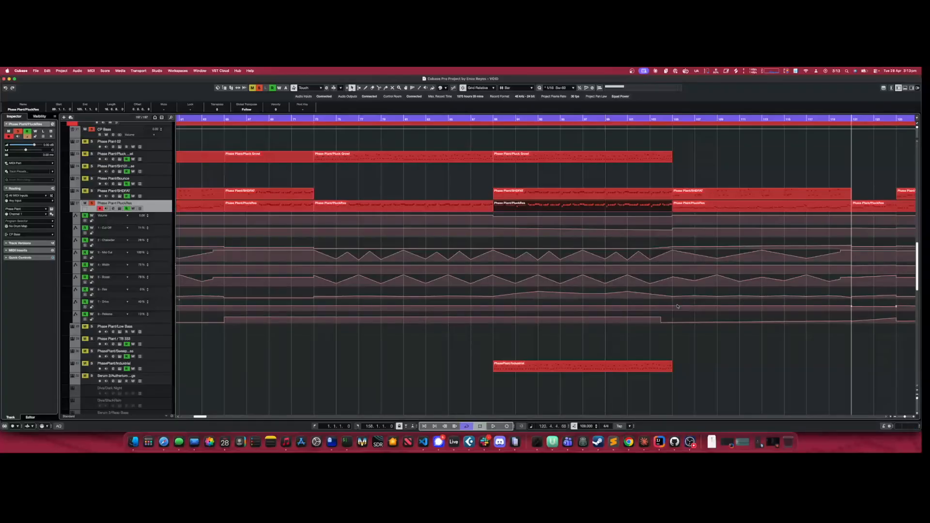
# Play the soloed Phase Plant/PluckRes track from bar 65 to about bar 85, and stop playback
pyautogui.click(225, 119)
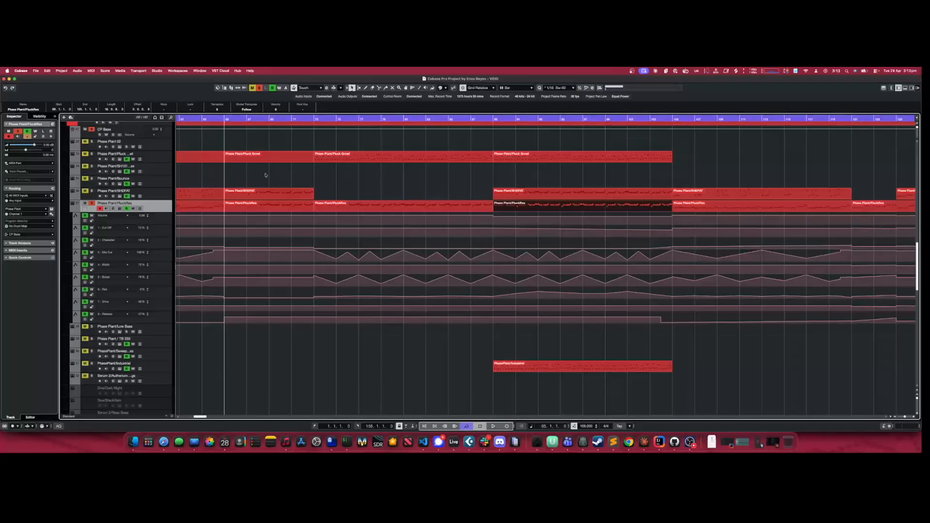
pyautogui.click(493, 426)
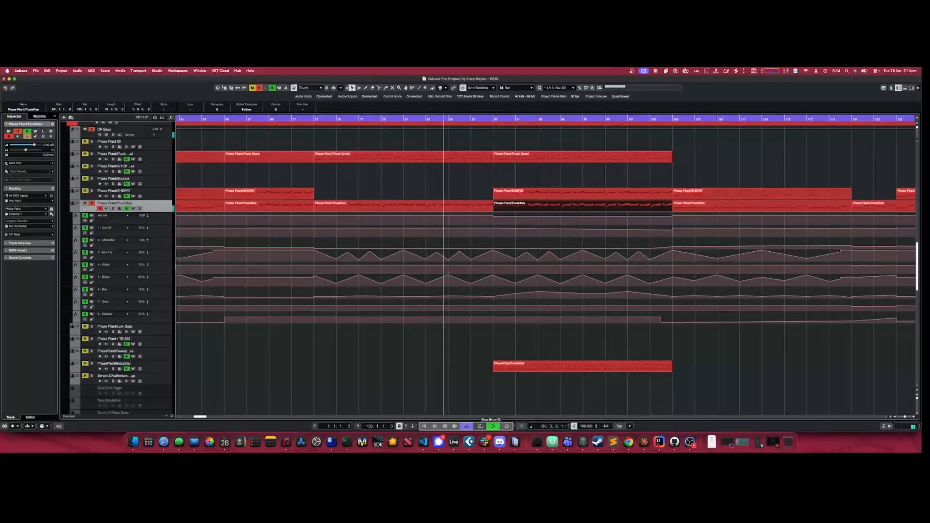
pyautogui.click(480, 426)
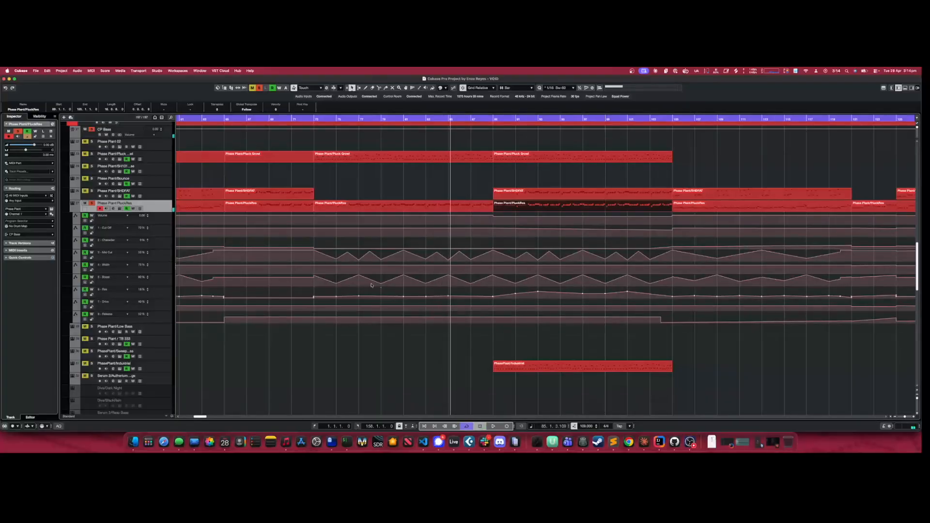